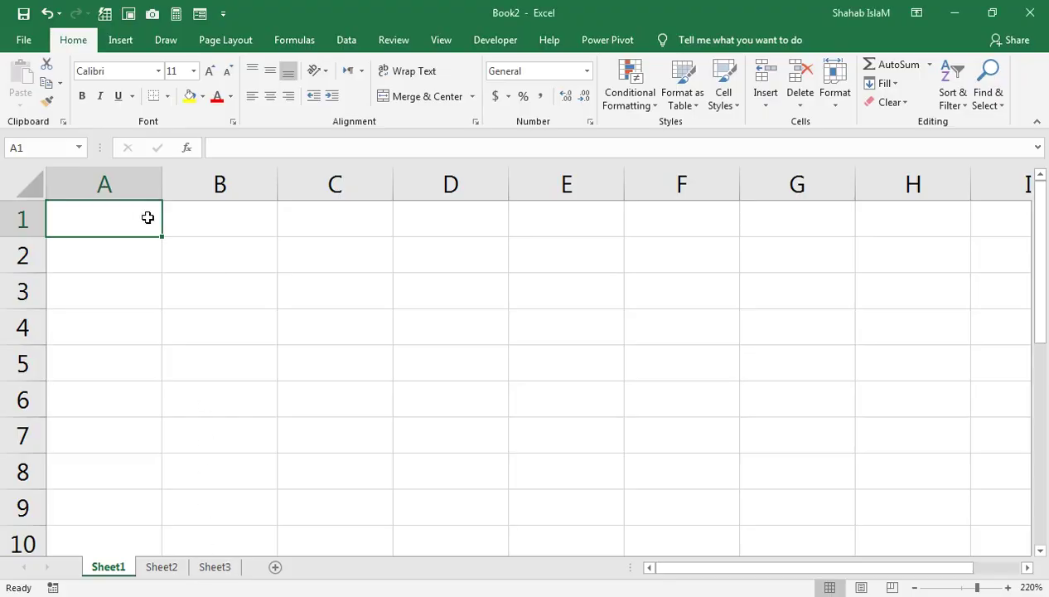
# - Enter 'ABC.Com Pharmacy' in A1, the shop's address in A2 and its phone line in A3
pyautogui.write('ABC')
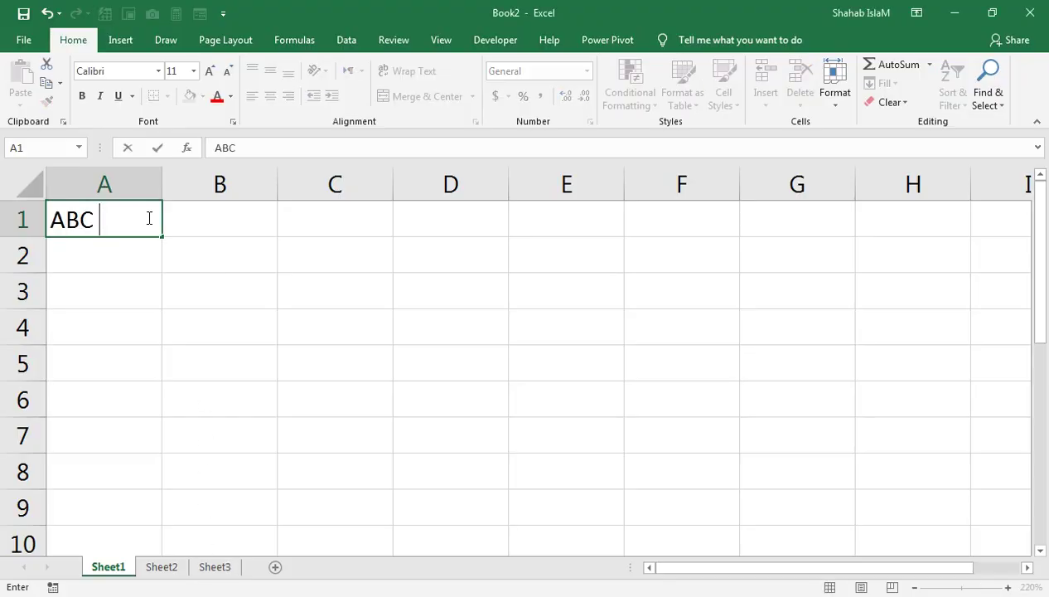
pyautogui.write('macy')
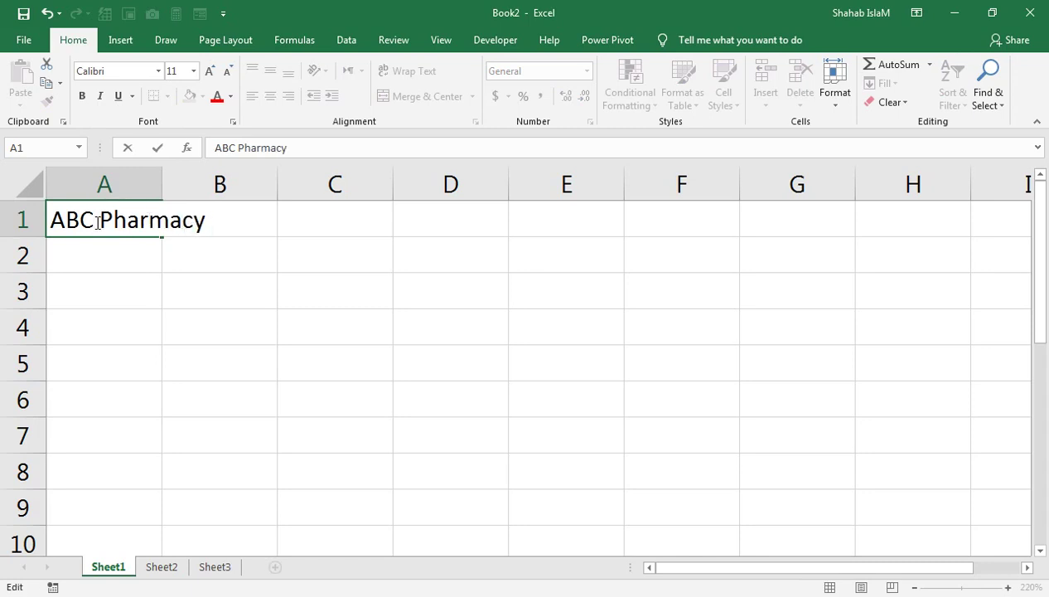
pyautogui.write('.Com')
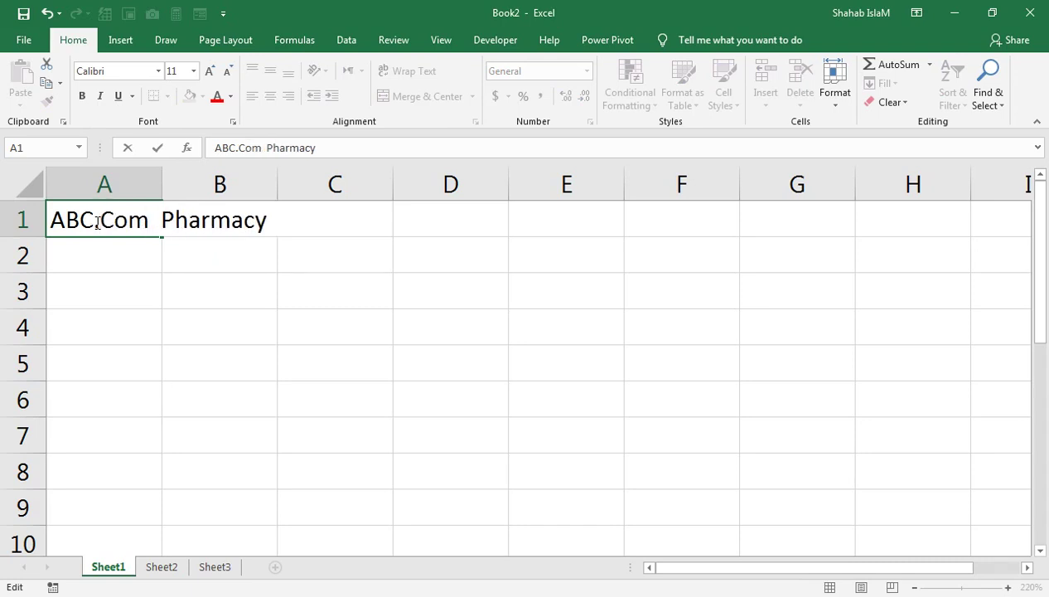
pyautogui.press('Delete')
pyautogui.press('Return')
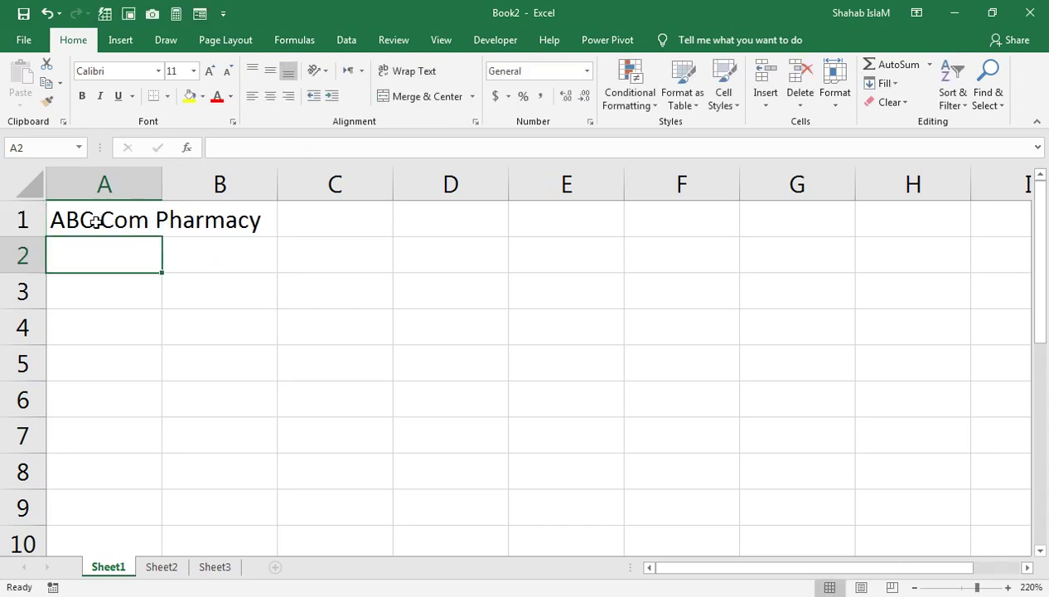
pyautogui.write('Model R')
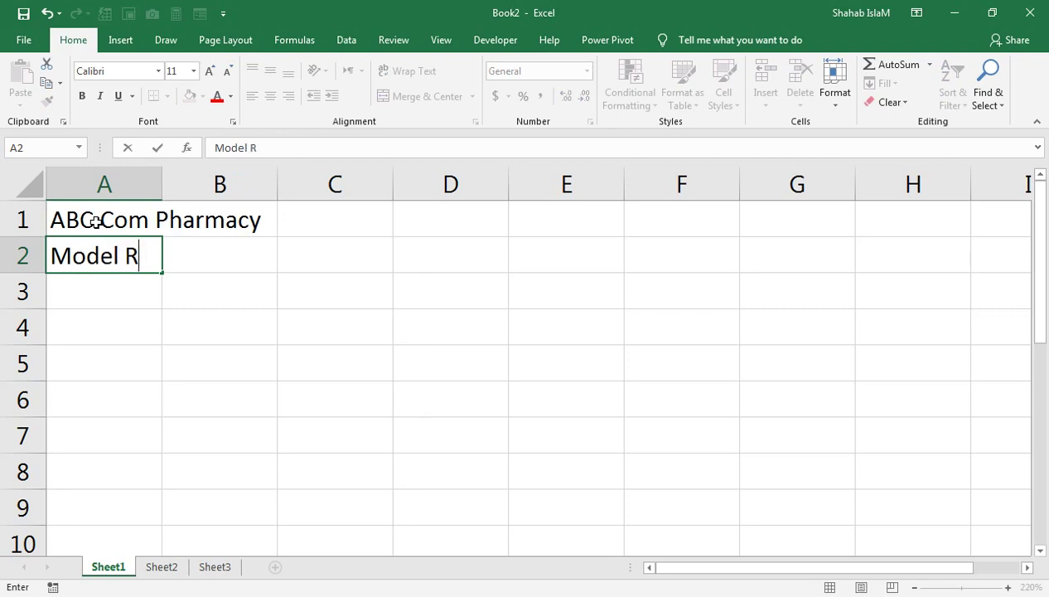
pyautogui.press('BackSpace')
pyautogui.write('Tow')
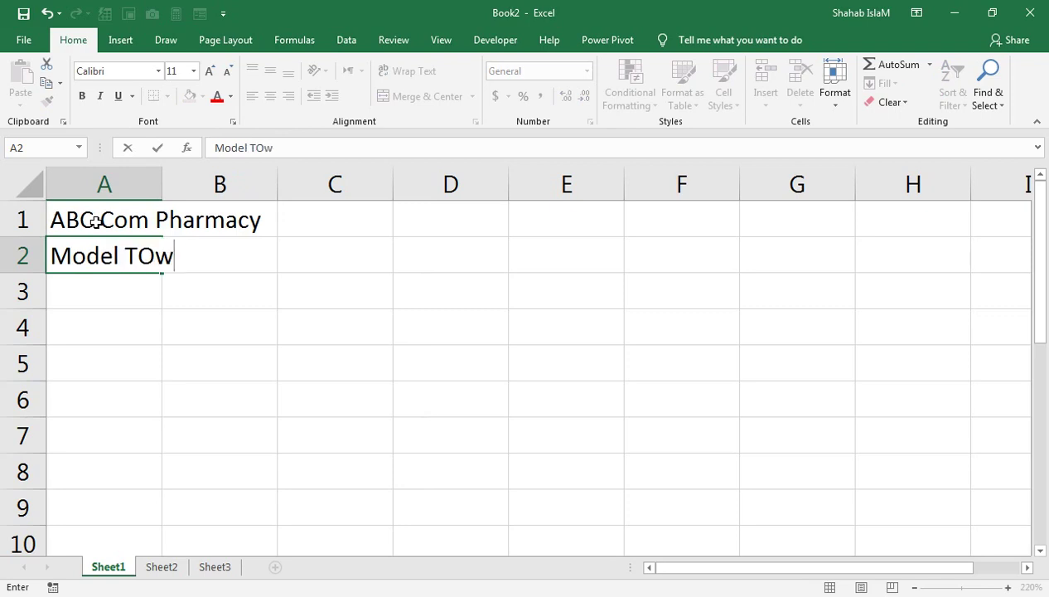
pyautogui.write('n Lahore')
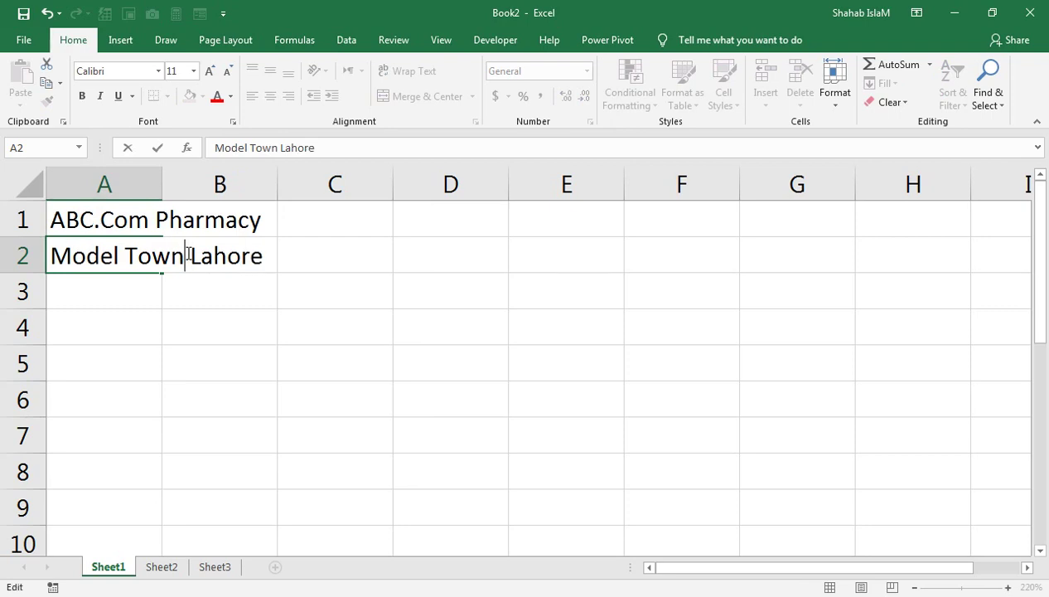
pyautogui.write(',')
pyautogui.click(129, 295)
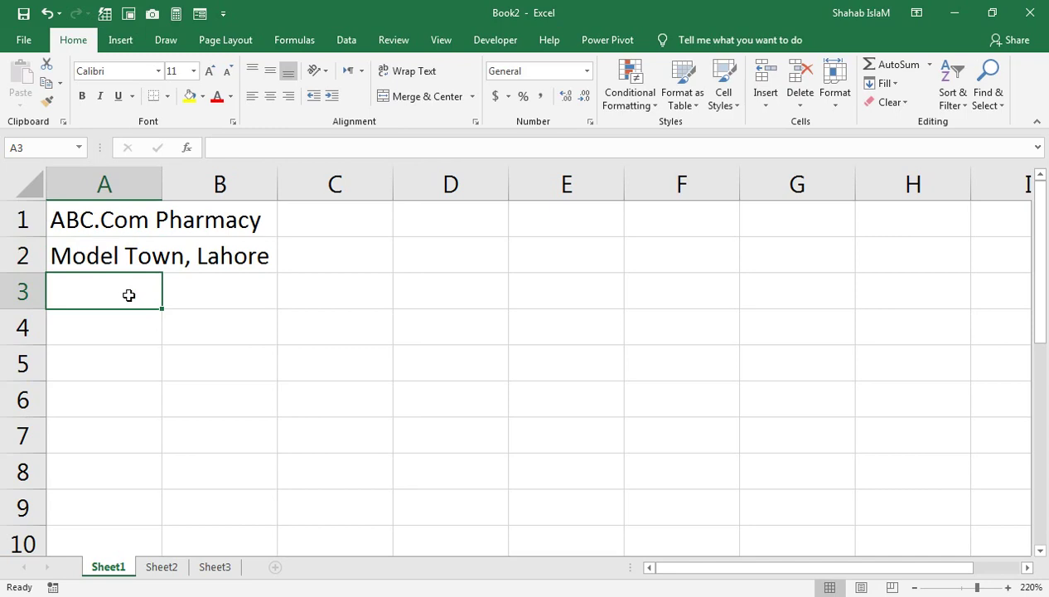
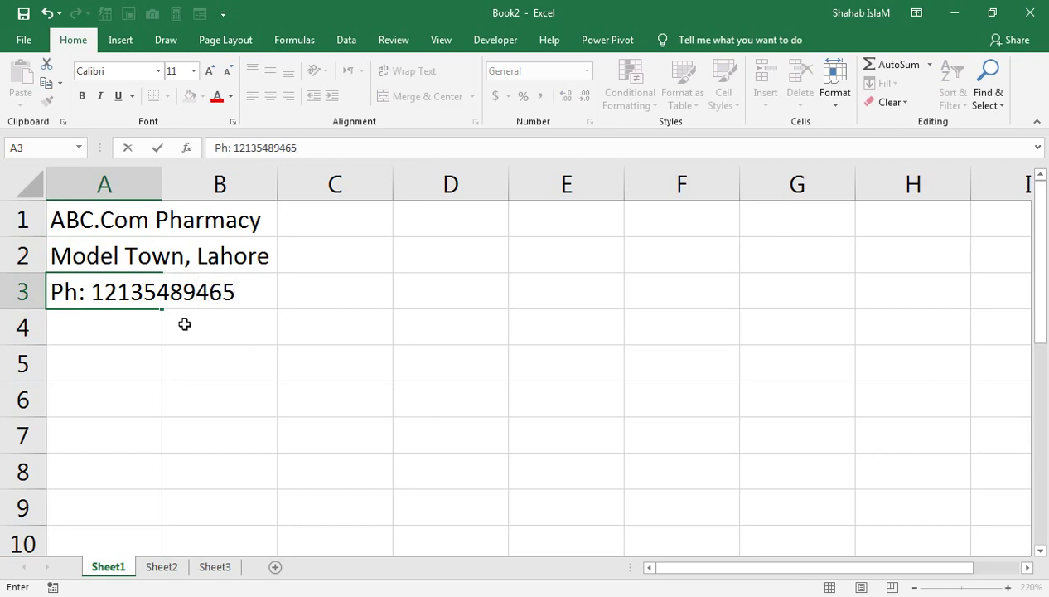
pyautogui.press('Return')
pyautogui.press('Return')
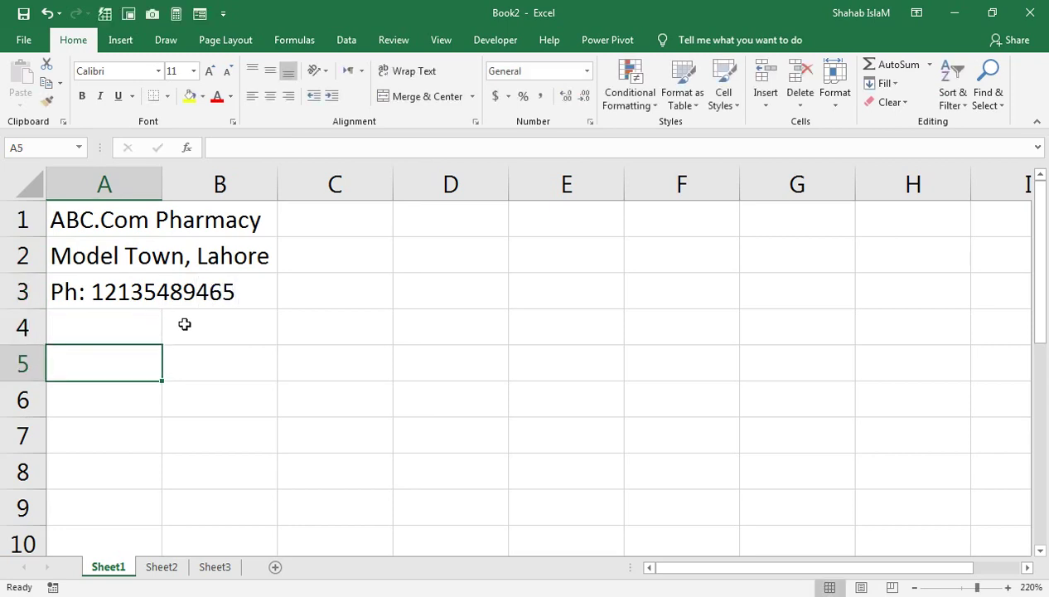
# - Add the labels Bill in A5, Counter Sale in A6 and Date in C6
pyautogui.write('Bil')
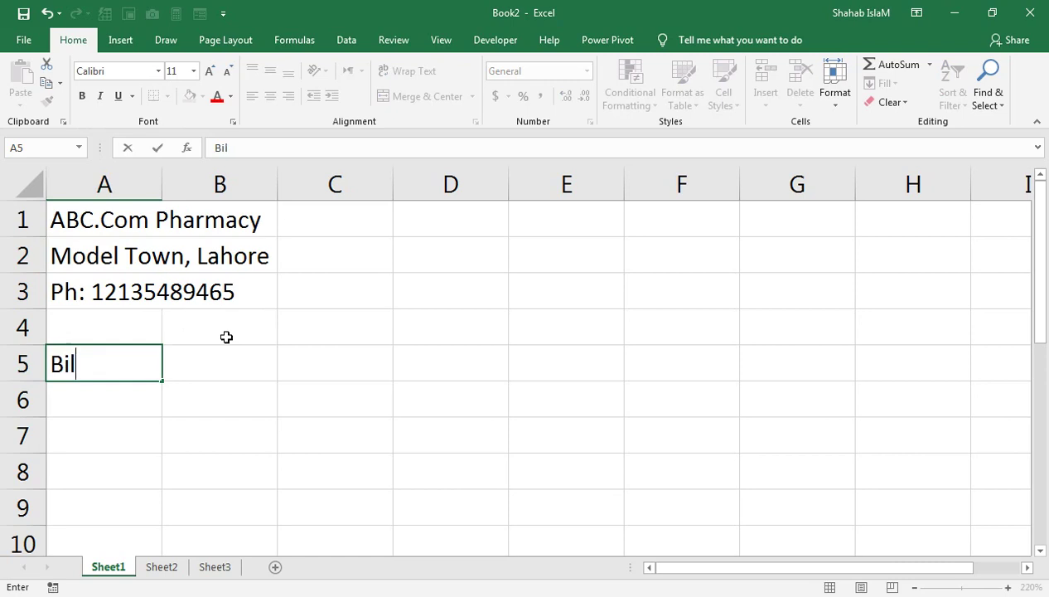
pyautogui.write('l')
pyautogui.press('Return')
pyautogui.write('Count')
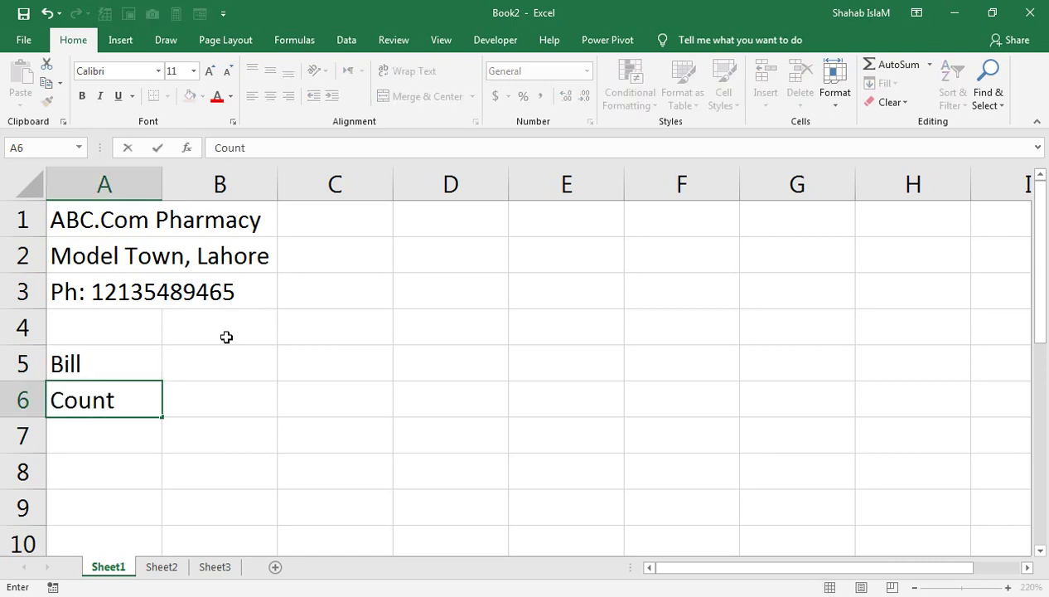
pyautogui.press('Tab')
pyautogui.press('Tab')
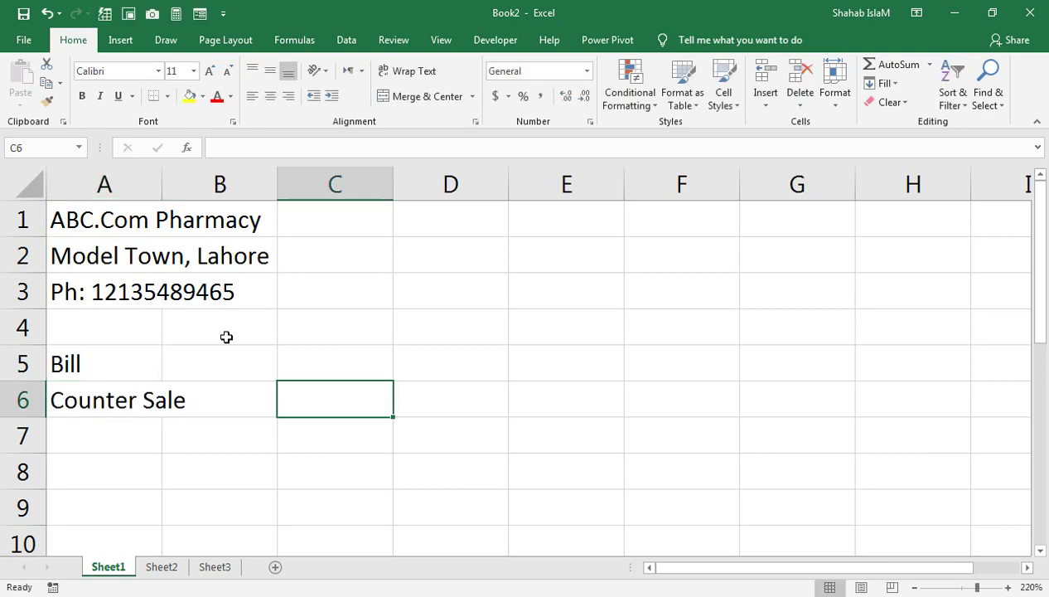
pyautogui.press('Tab')
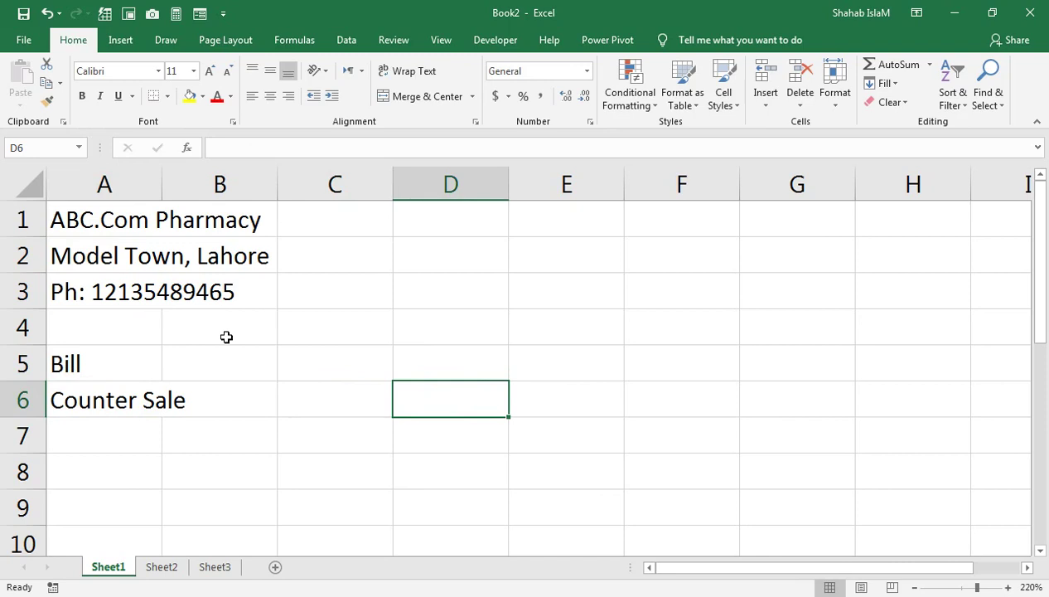
pyautogui.press('Left')
pyautogui.write('Dat')
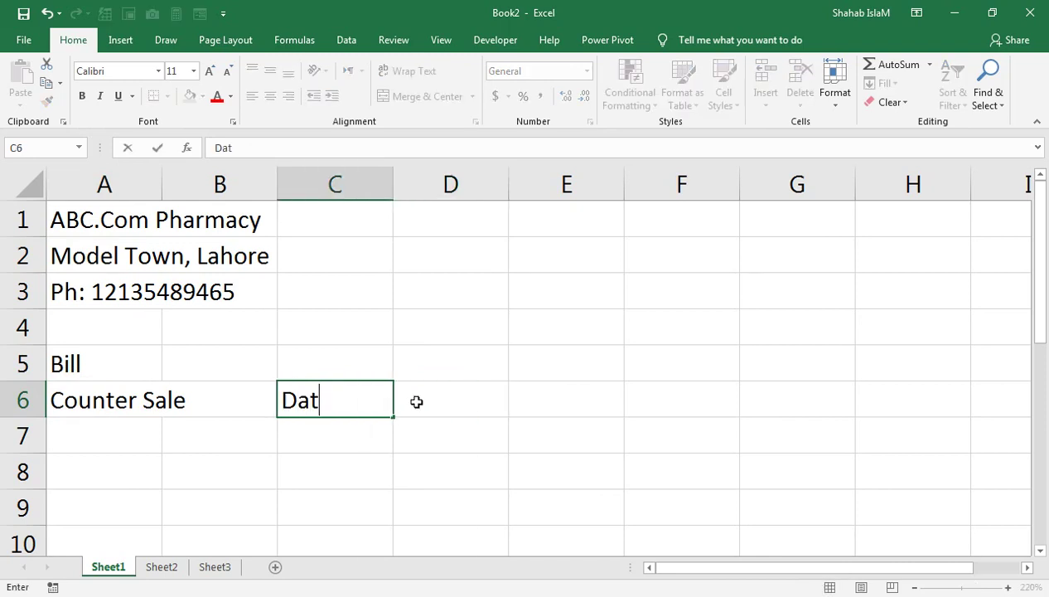
pyautogui.write('e')
pyautogui.press('Tab')
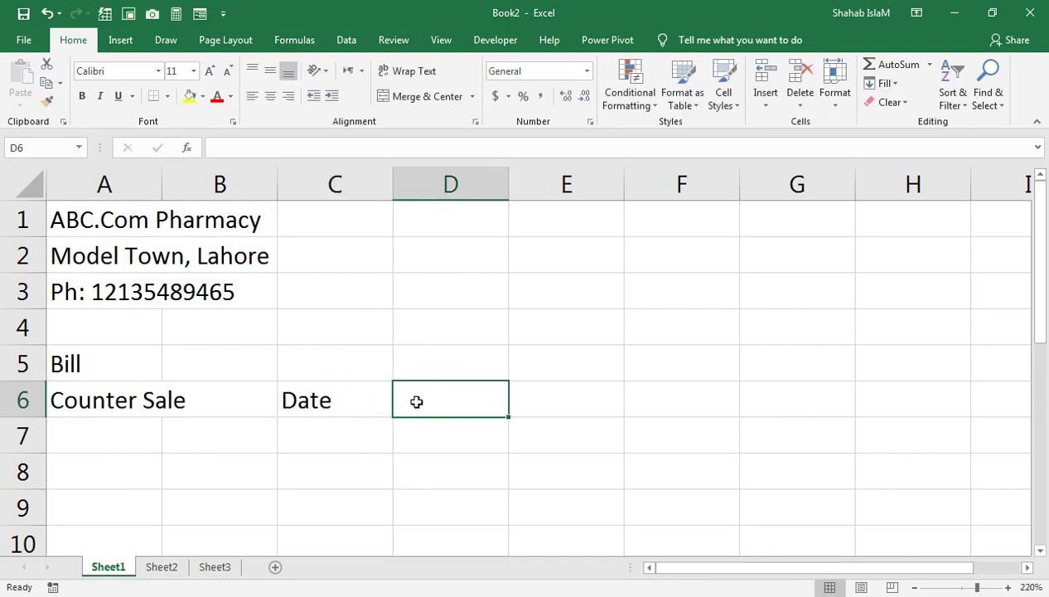
# - Insert today's date in D6 and format it as 8-Mar-22
pyautogui.hotkey('ctrl', ';')
pyautogui.press('Left')
pyautogui.press('Right')
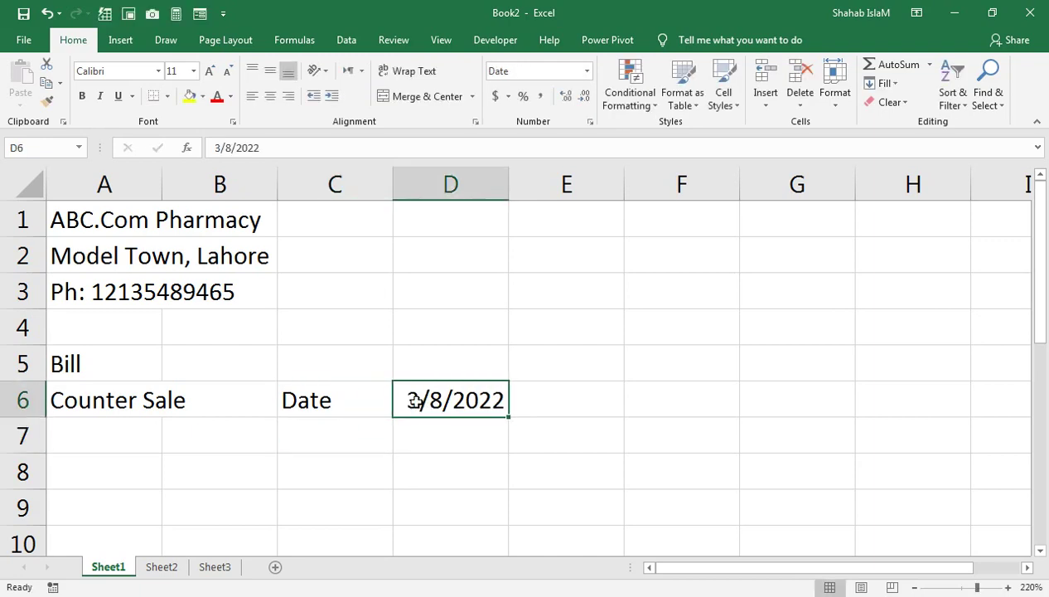
pyautogui.hotkey('ctrl', 'shift', '3')
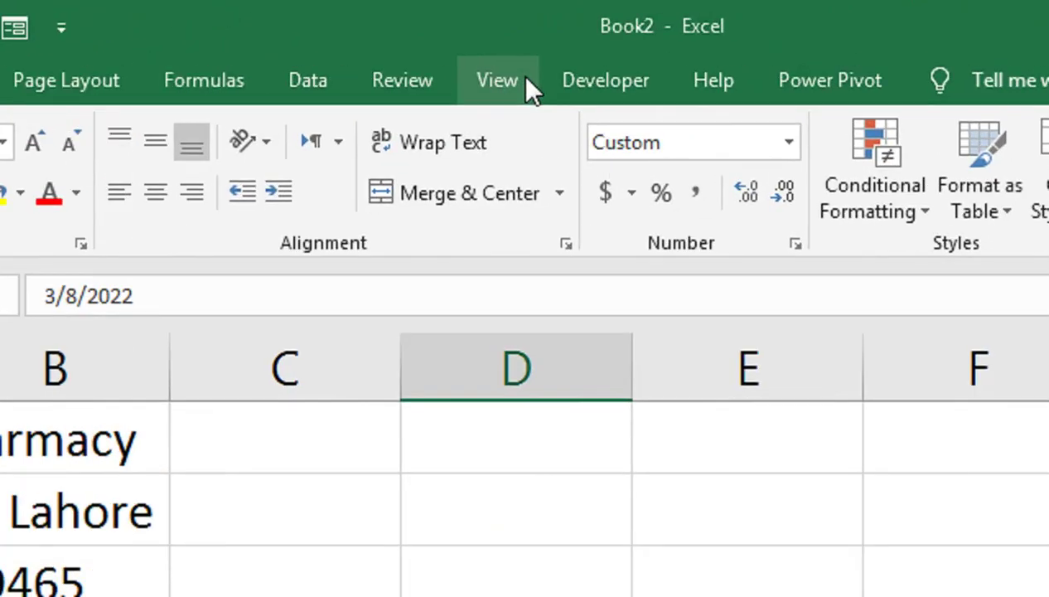
# - Switch to Page Layout view, widen column B, narrow A slightly and shrink E to a thin spacer
pyautogui.click(497, 83)
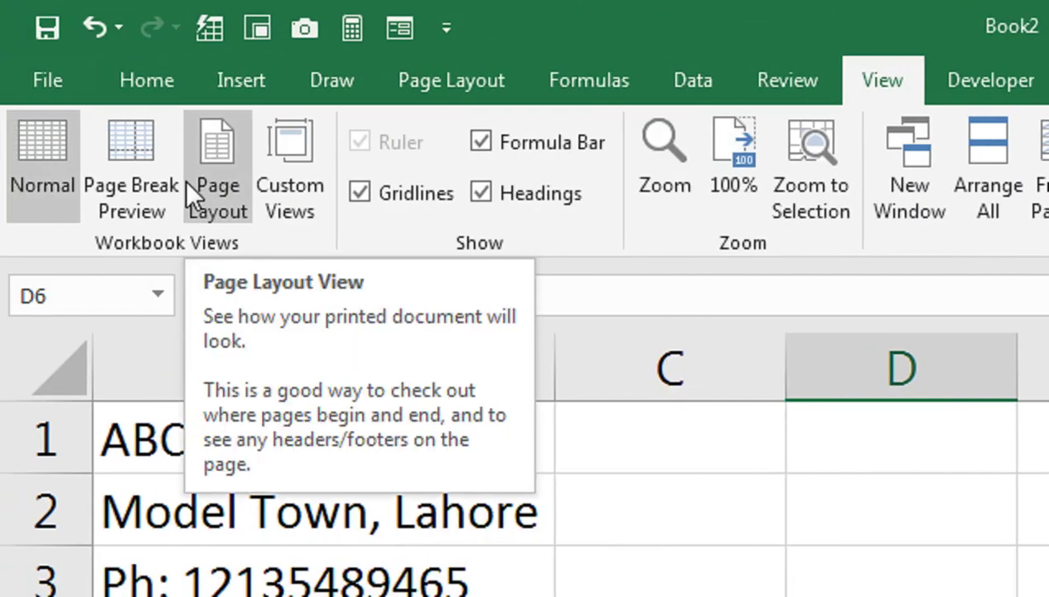
pyautogui.click(195, 222)
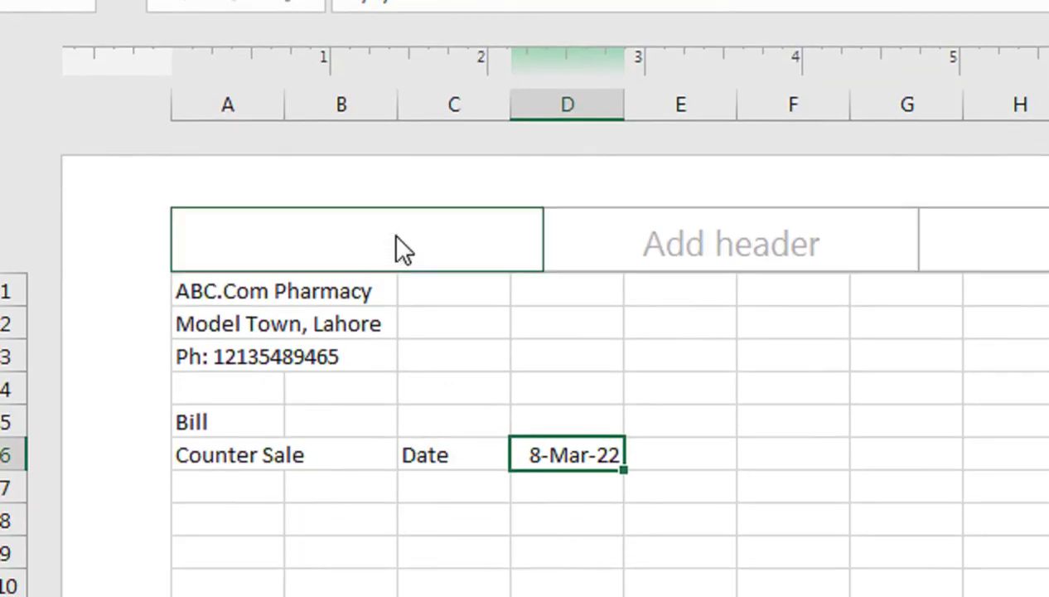
pyautogui.moveTo(398, 116); pyautogui.dragTo(507, 116)
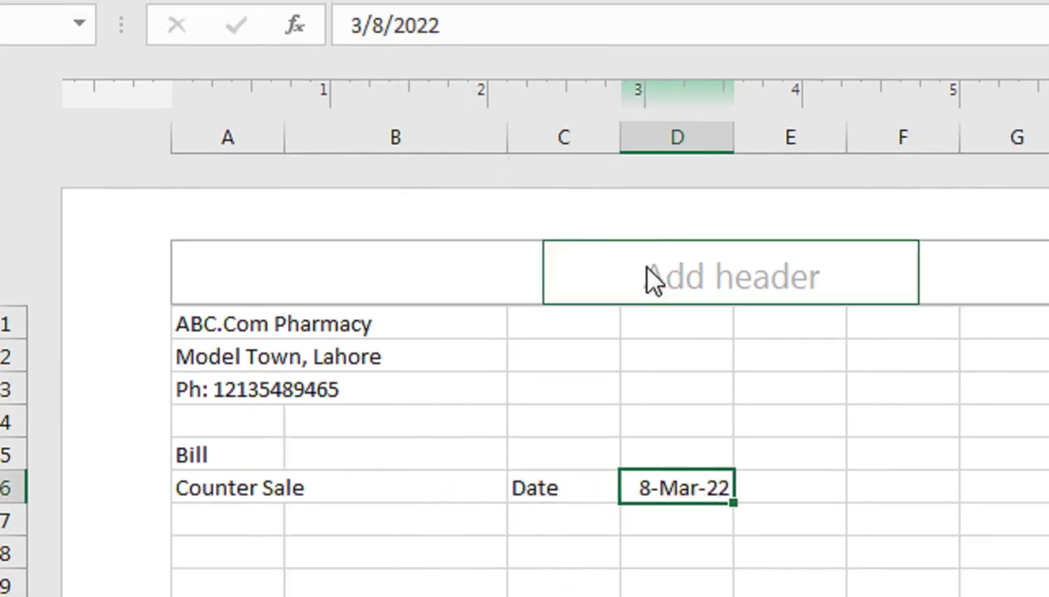
pyautogui.moveTo(283, 136); pyautogui.dragTo(272, 141)
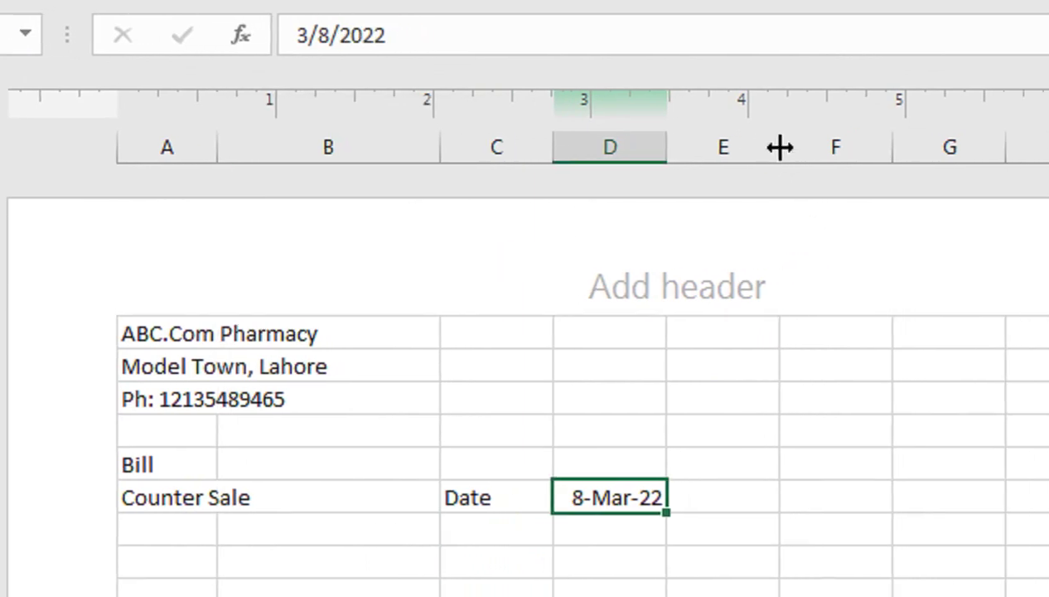
pyautogui.moveTo(780, 147); pyautogui.dragTo(689, 150)
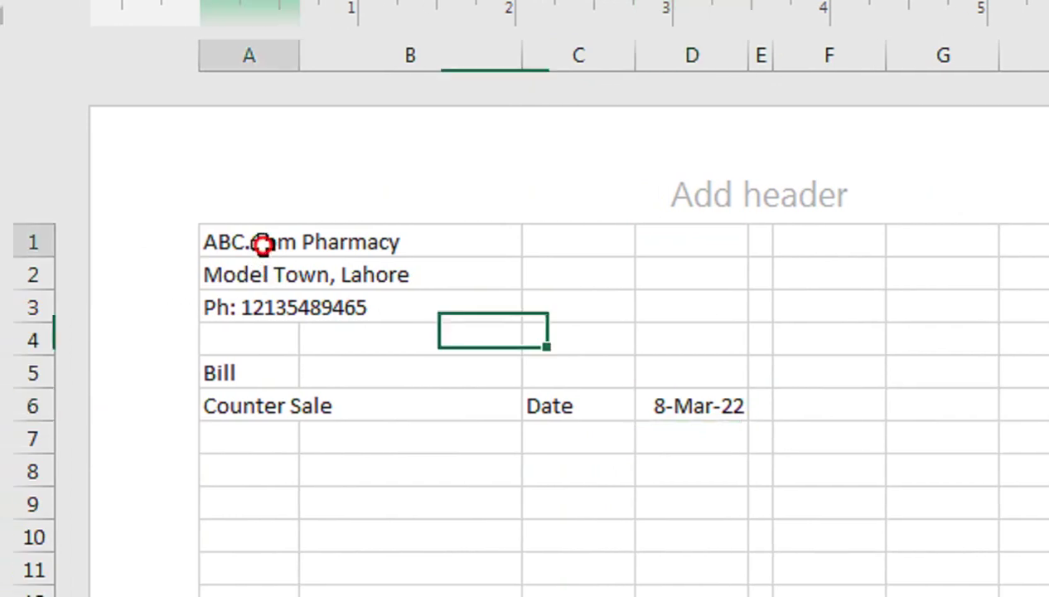
# - Copy the three header lines from A1:A3 into F1:F3 for the second bill
pyautogui.moveTo(263, 242); pyautogui.dragTo(285, 307)
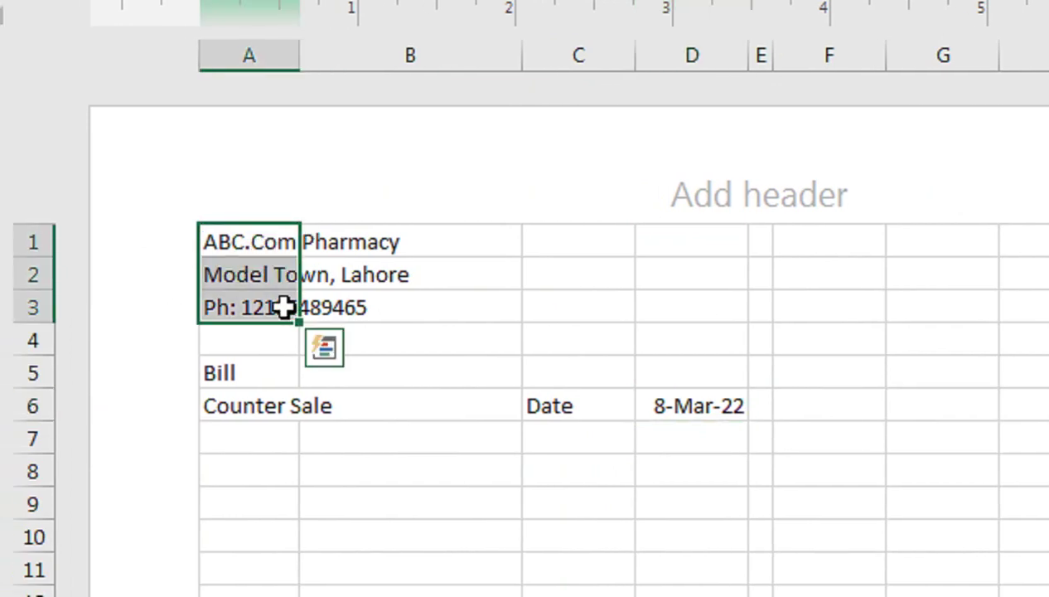
pyautogui.hotkey('ctrl', 'q')
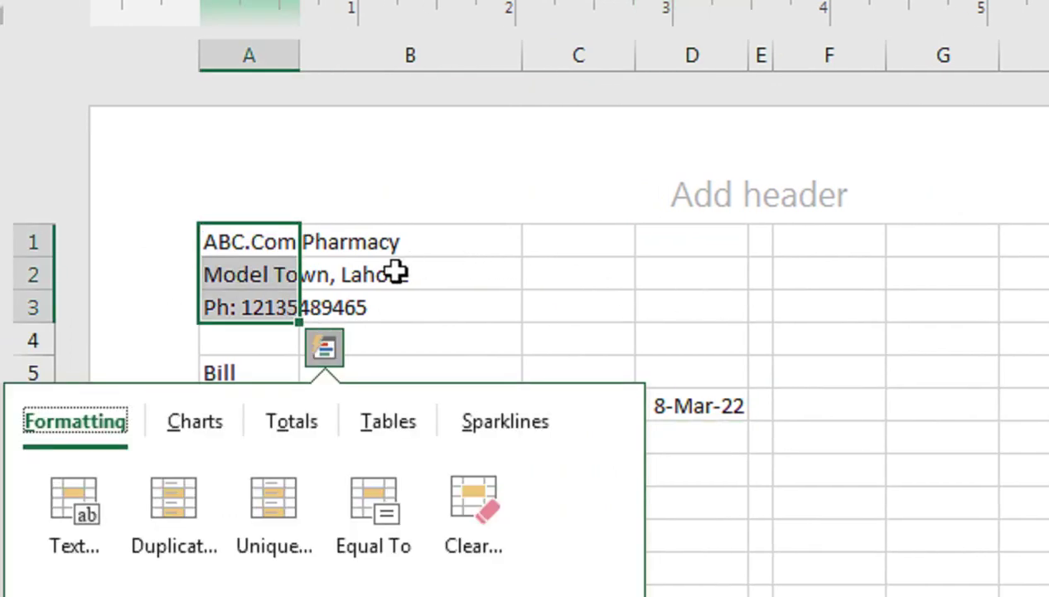
pyautogui.click(315, 281)
pyautogui.moveTo(262, 242); pyautogui.dragTo(272, 302)
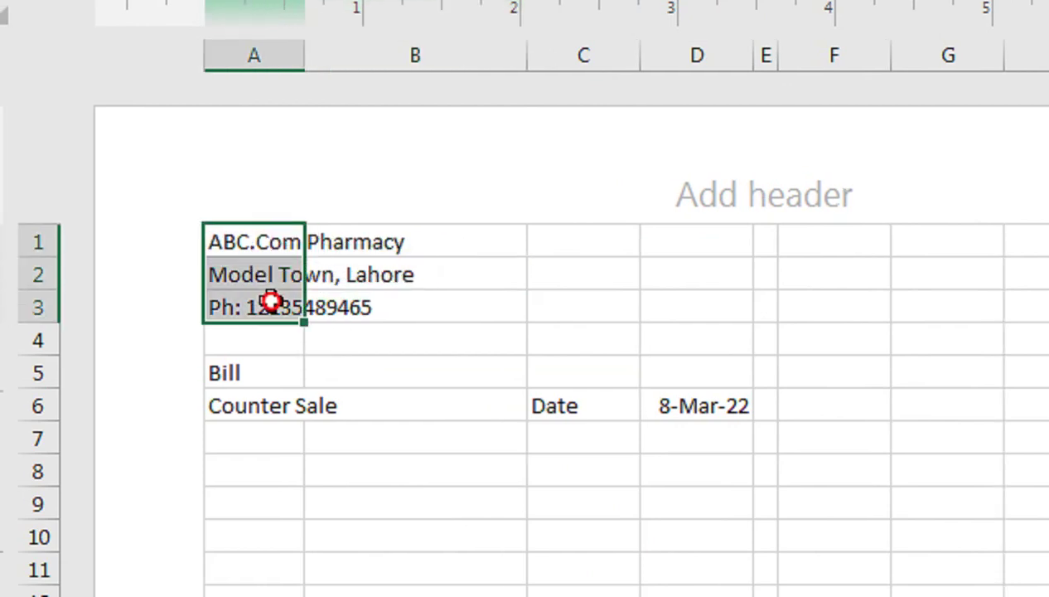
pyautogui.hotkey('ctrl', 'c')
pyautogui.hscroll(3, 871, 328)
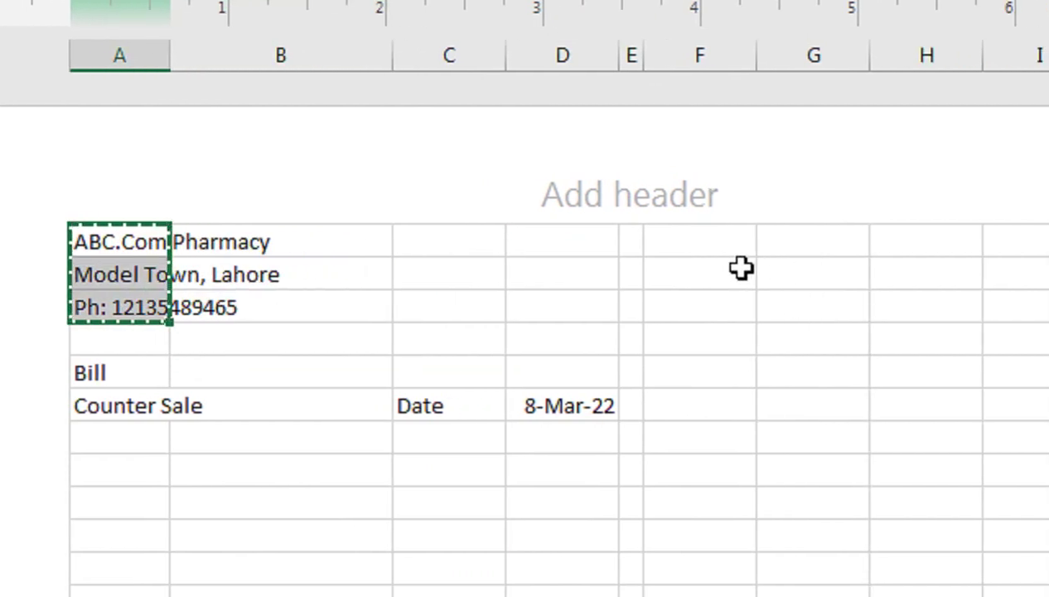
pyautogui.click(710, 249)
pyautogui.hotkey('ctrl', 'v')
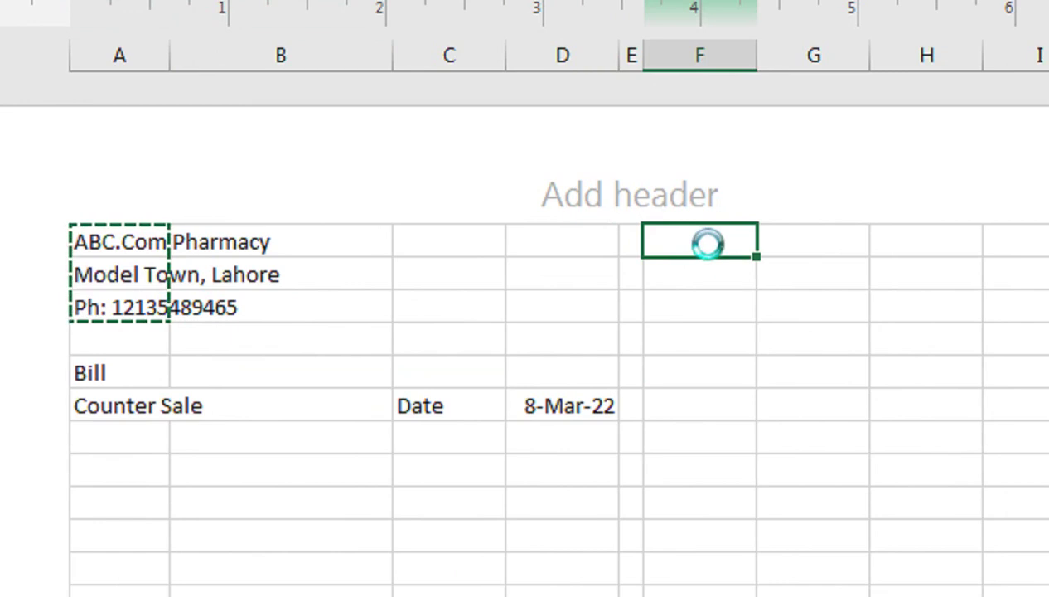
pyautogui.click(707, 398)
# - Copy the Bill, Counter Sale and Date rows into the second bill starting at F5
pyautogui.hscroll(-3, 199, 368)
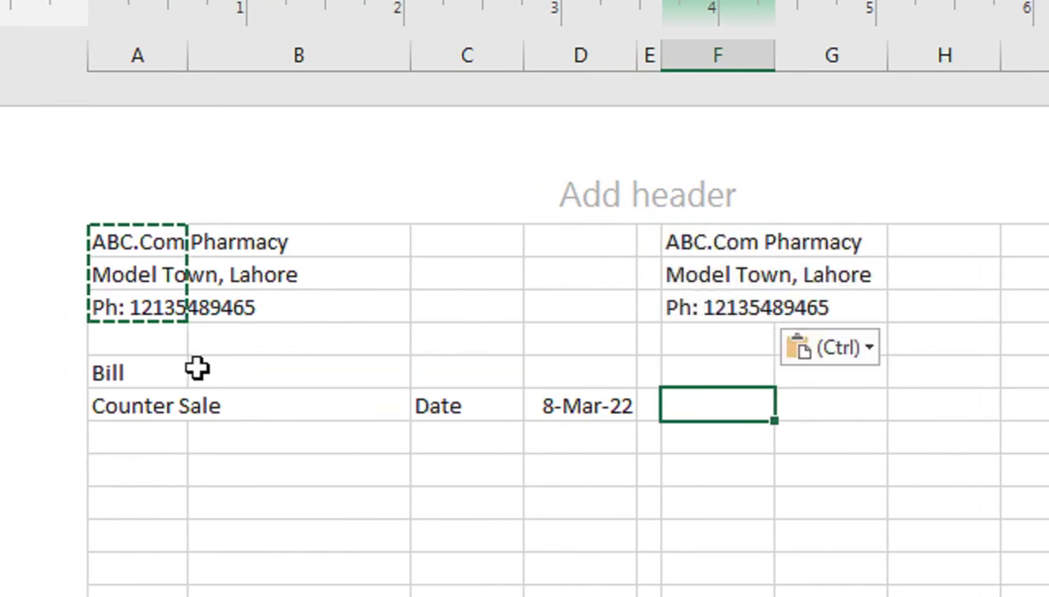
pyautogui.moveTo(227, 368); pyautogui.dragTo(657, 405)
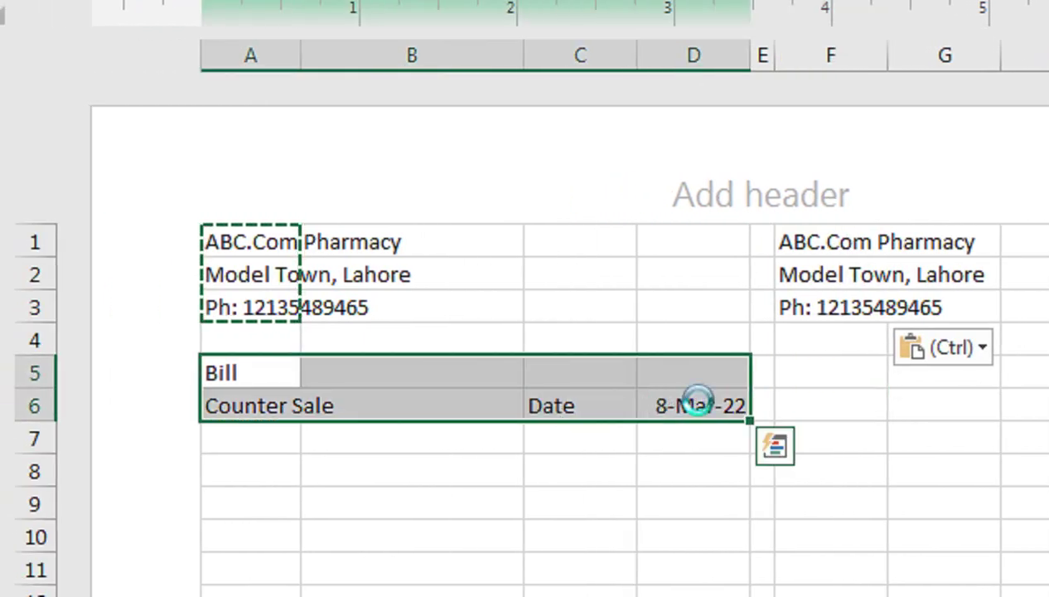
pyautogui.hotkey('ctrl', 'c')
pyautogui.click(787, 365)
pyautogui.hotkey('ctrl', 'v')
# - Widen column G of the second bill
pyautogui.hscroll(3, 796, 249)
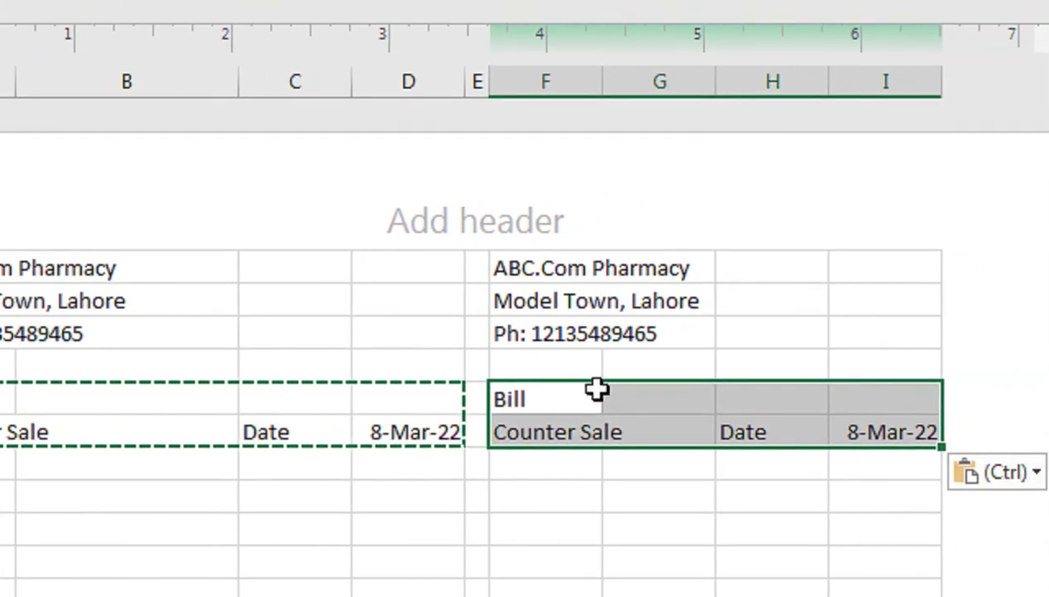
pyautogui.click(640, 377)
pyautogui.scroll(2, 707, 171)
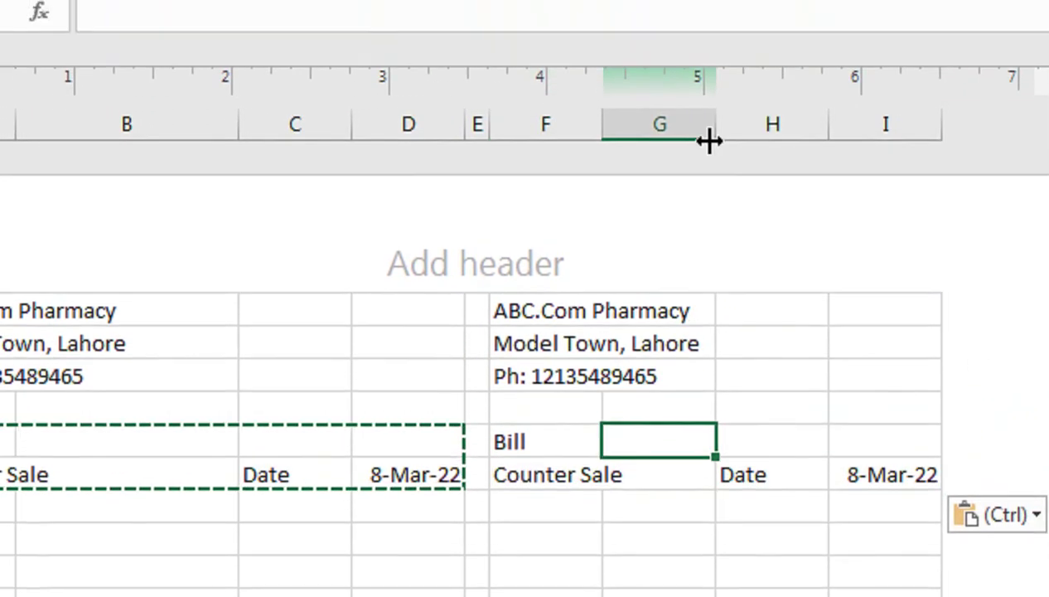
pyautogui.moveTo(714, 141); pyautogui.dragTo(786, 159)
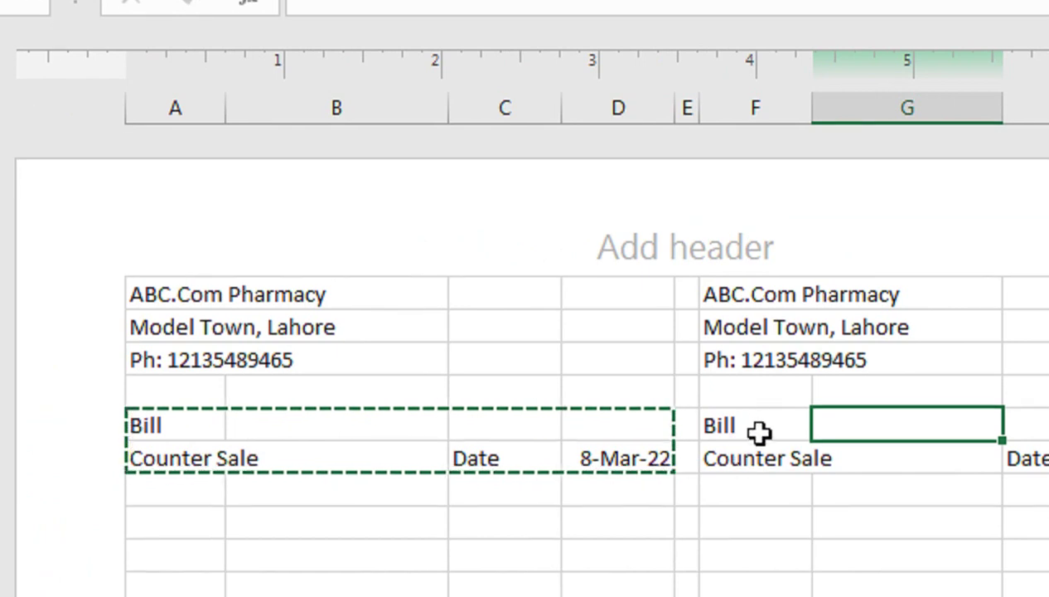
# - Change the Bill label to 'Bill#' in both F5 and A5
pyautogui.doubleClick(732, 445)
pyautogui.write('#')
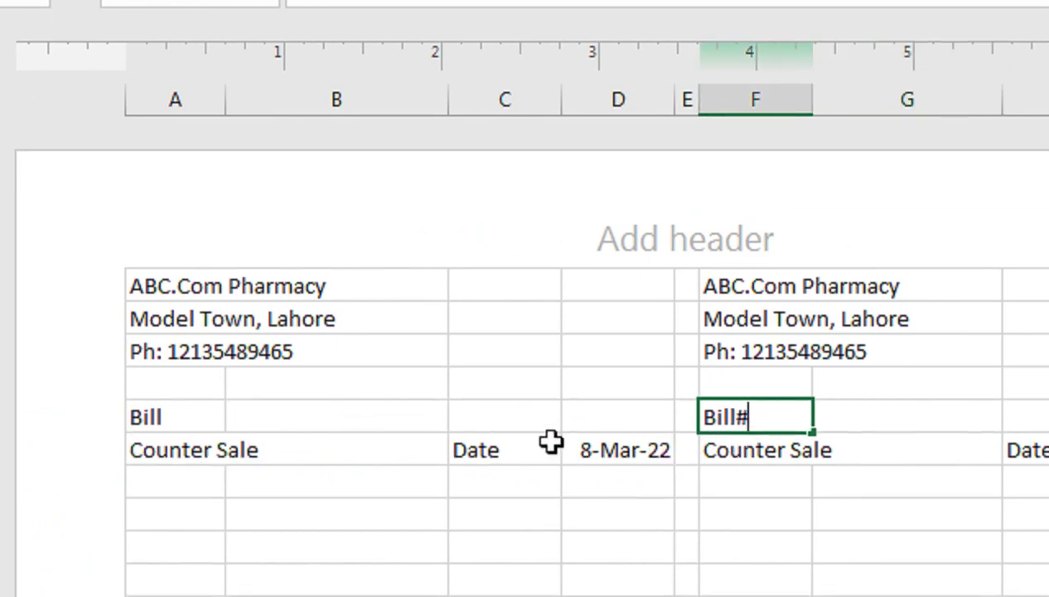
pyautogui.doubleClick(334, 424)
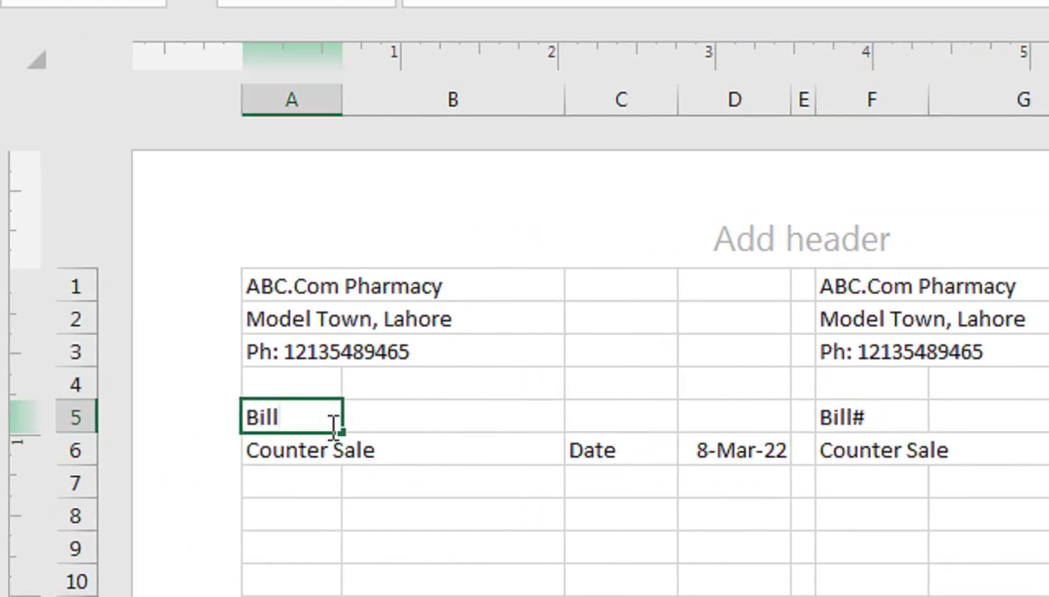
pyautogui.write('#')
pyautogui.click(411, 449)
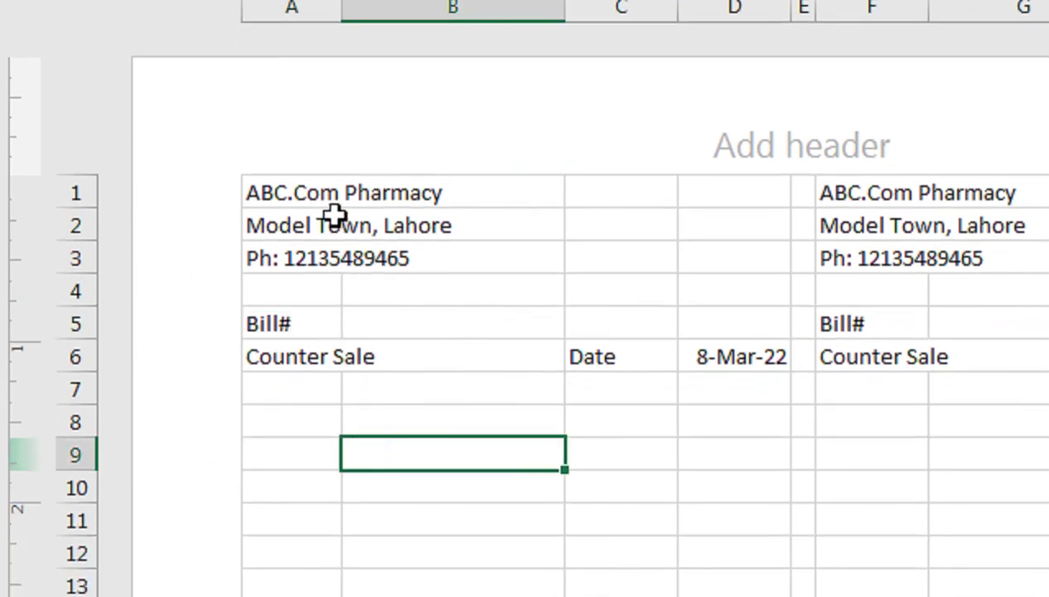
pyautogui.moveTo(272, 196); pyautogui.dragTo(689, 244)
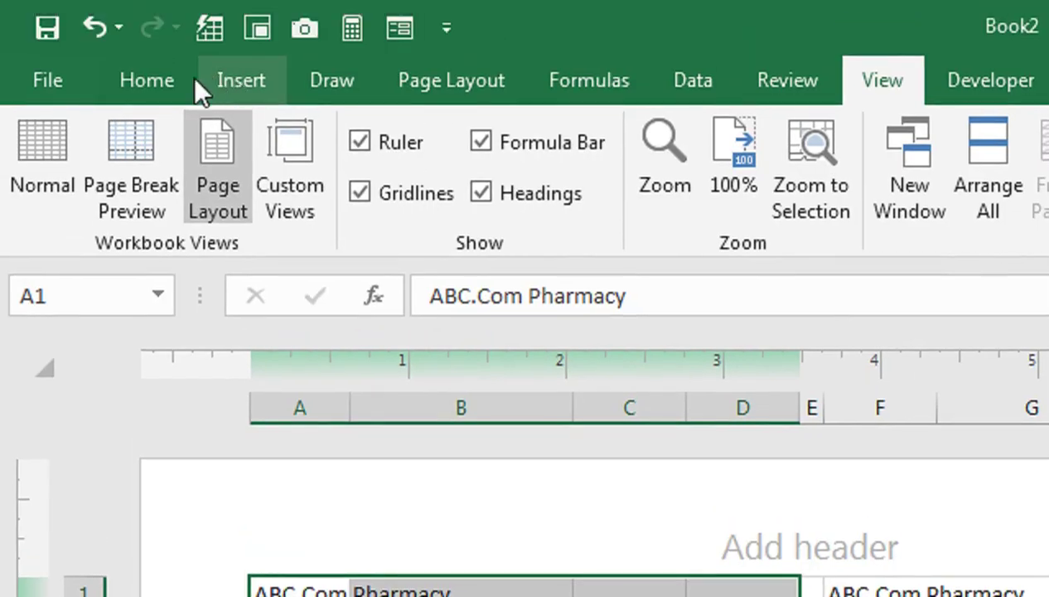
# - Merge each of the first bill's header rows across columns A to D
pyautogui.click(194, 83)
pyautogui.click(802, 199)
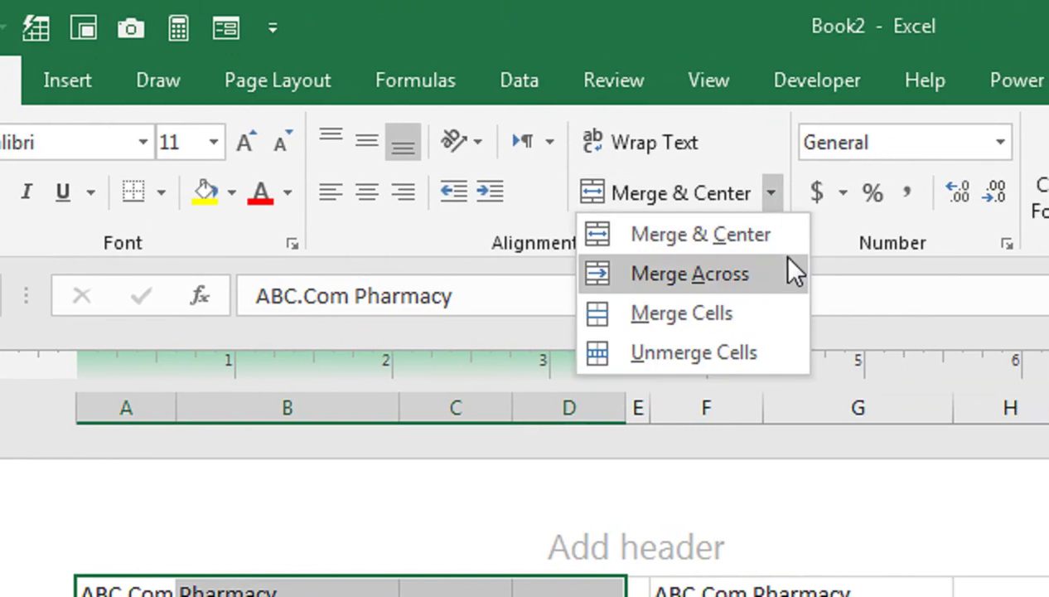
pyautogui.click(811, 269)
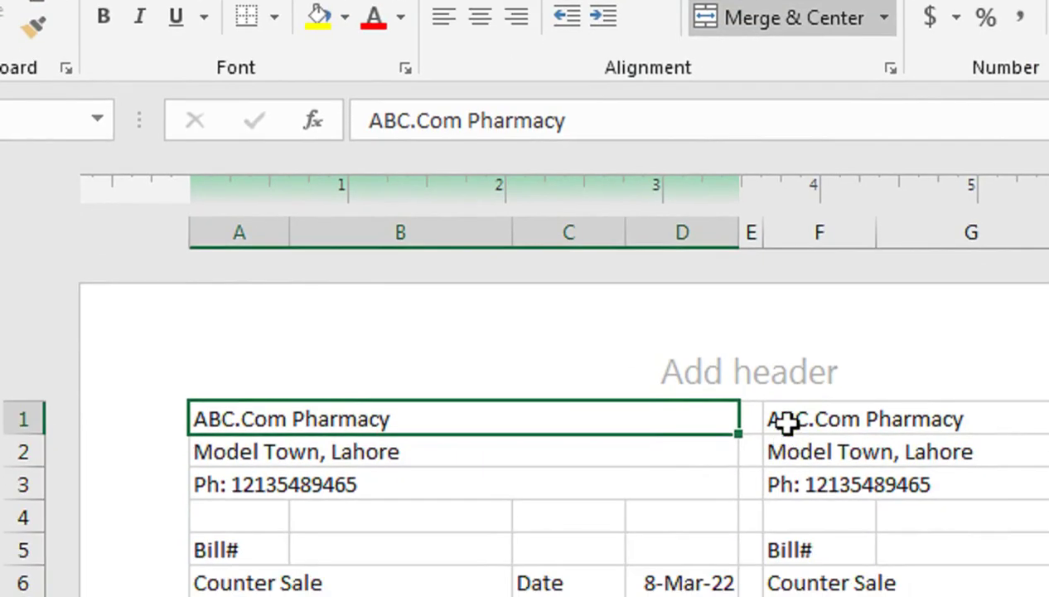
# - Merge each of the second bill's header rows across its columns separately with Merge Across
pyautogui.moveTo(786, 423); pyautogui.dragTo(1048, 480)
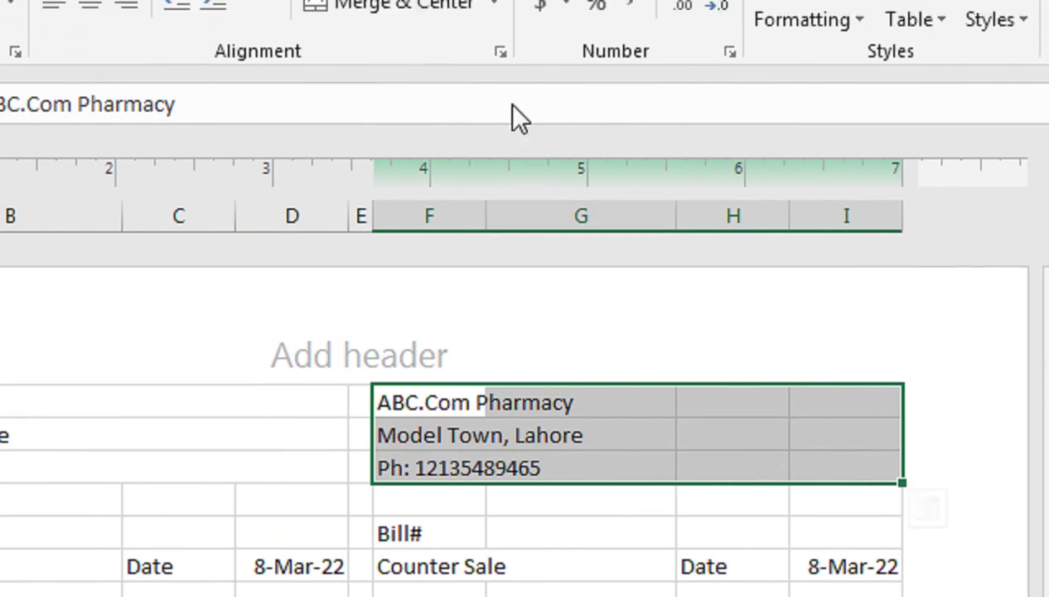
pyautogui.click(883, 17)
pyautogui.click(508, 155)
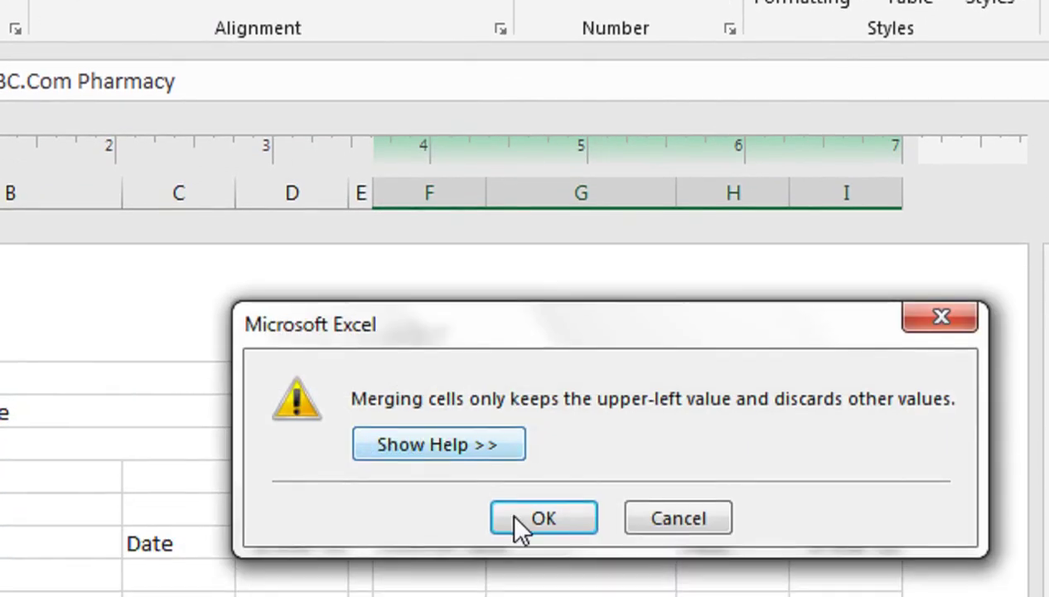
pyautogui.click(515, 592)
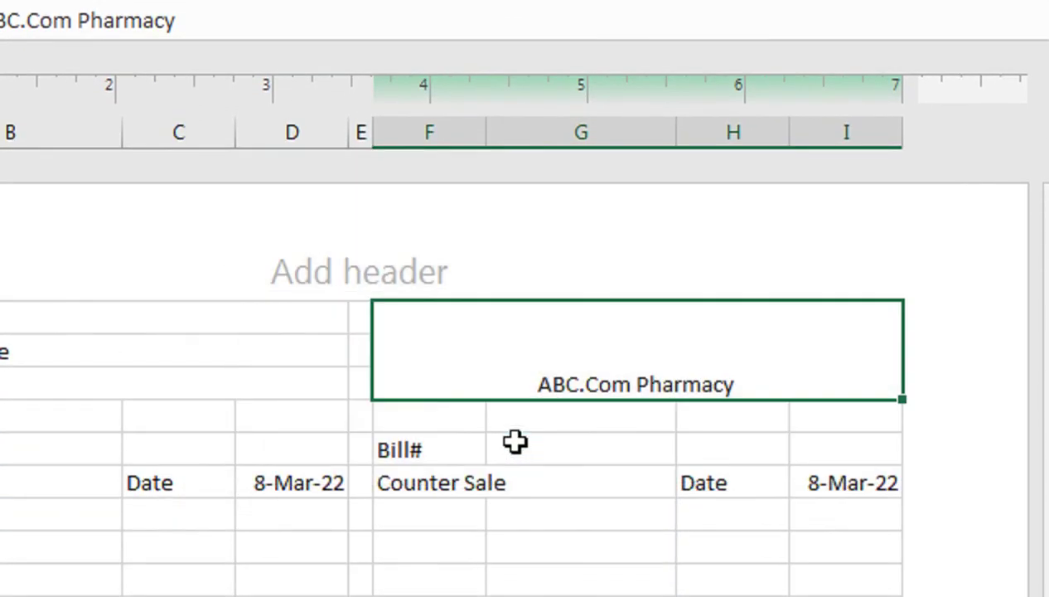
pyautogui.hotkey('ctrl', 'c')
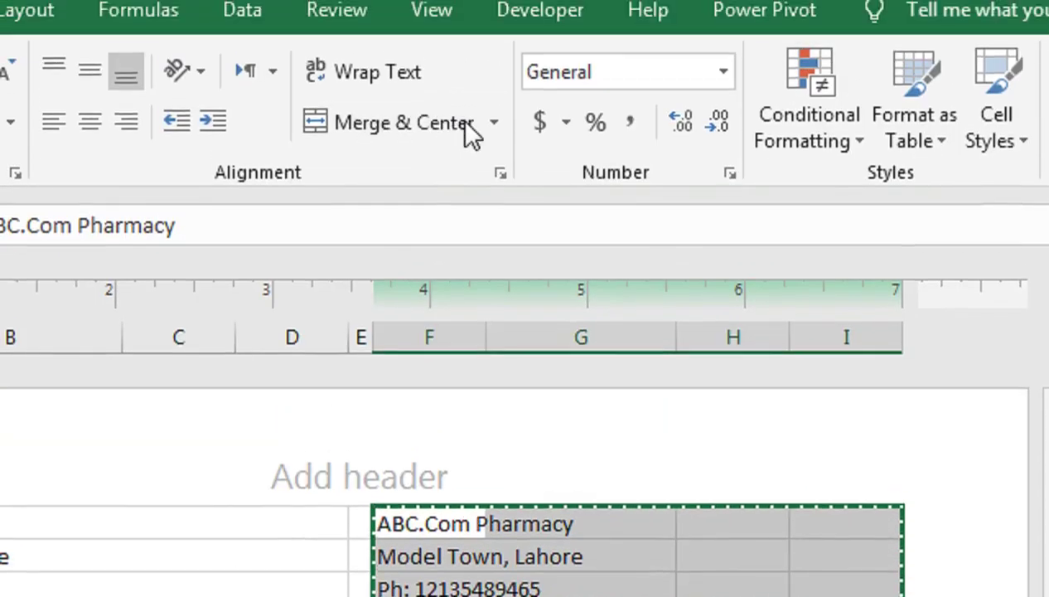
pyautogui.click(494, 131)
pyautogui.click(519, 229)
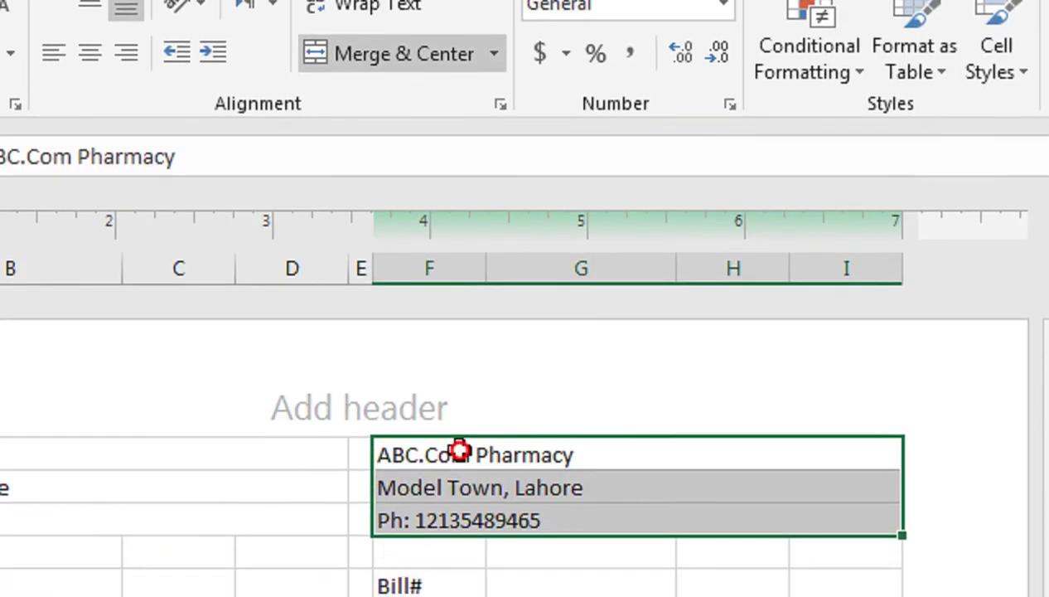
pyautogui.moveTo(489, 429)
pyautogui.mouseDown()
pyautogui.moveTo(496, 448)
pyautogui.moveTo(490, 432)
pyautogui.mouseUp()
# - Enlarge both bills' pharmacy name to 22 pt and centre the header text
pyautogui.hscroll(-3, 224, 445)
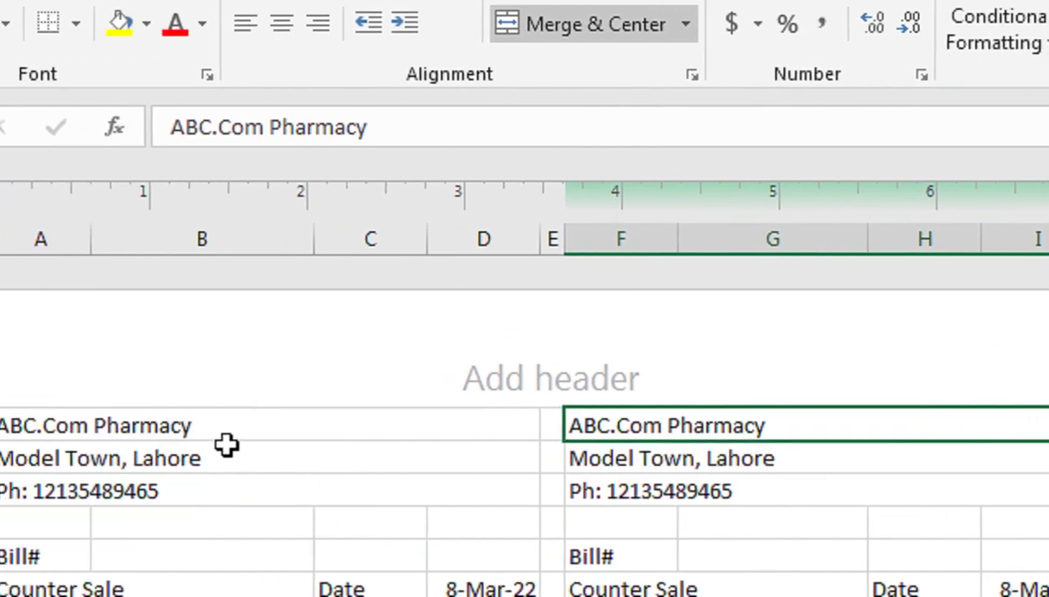
pyautogui.keyDown('ctrl'); pyautogui.click(263, 436); pyautogui.keyUp('ctrl')
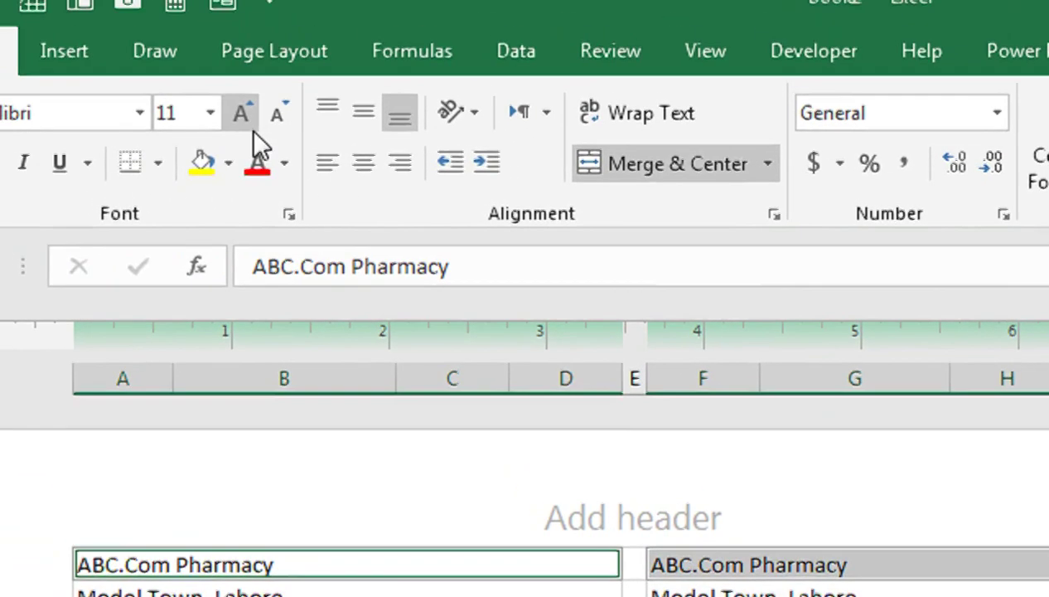
pyautogui.click(259, 141)
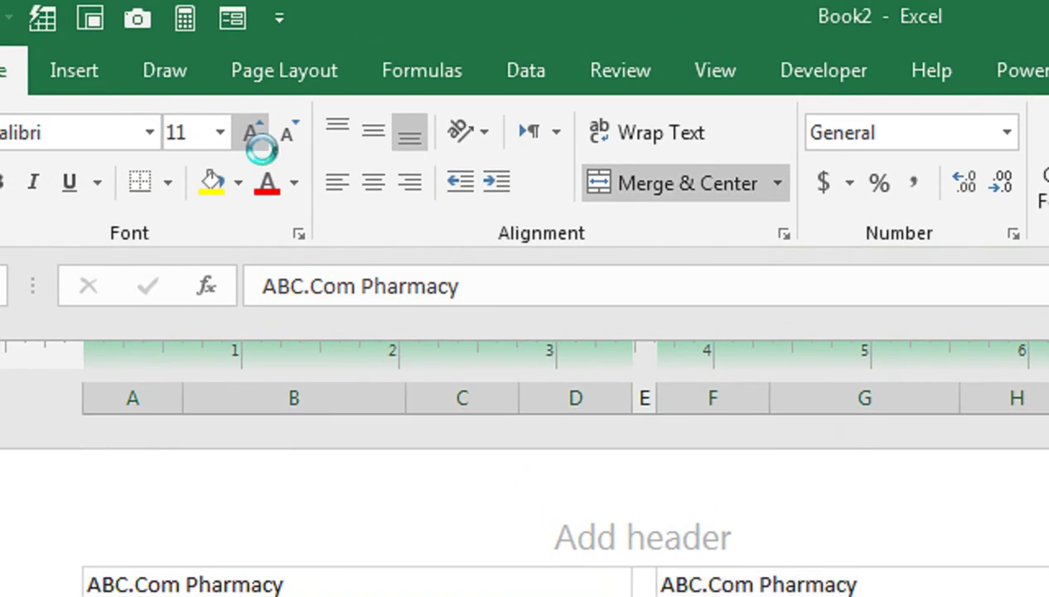
pyautogui.click(253, 139)
pyautogui.click(253, 140)
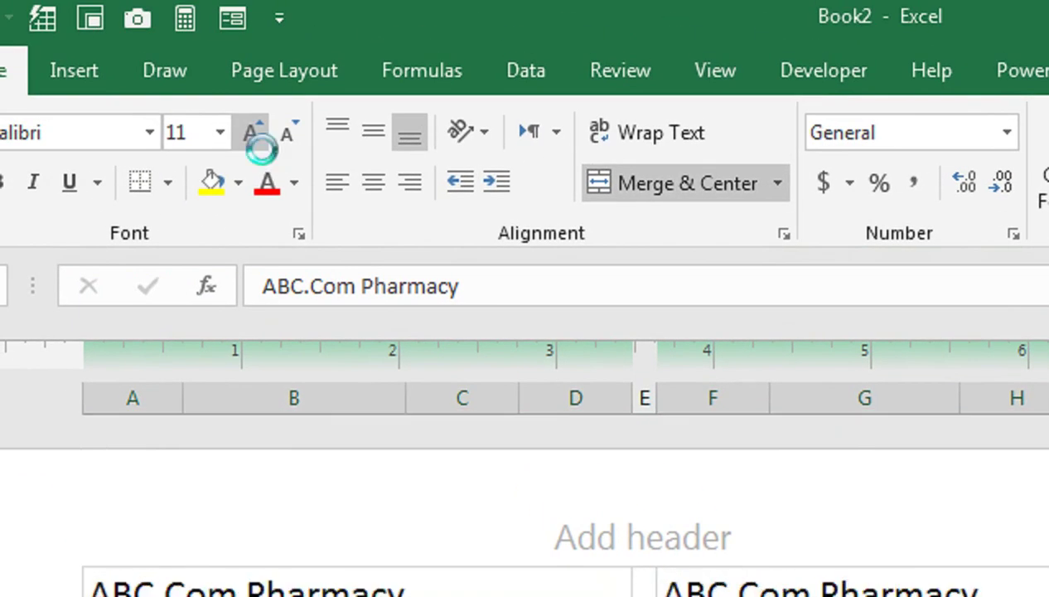
pyautogui.click(253, 139)
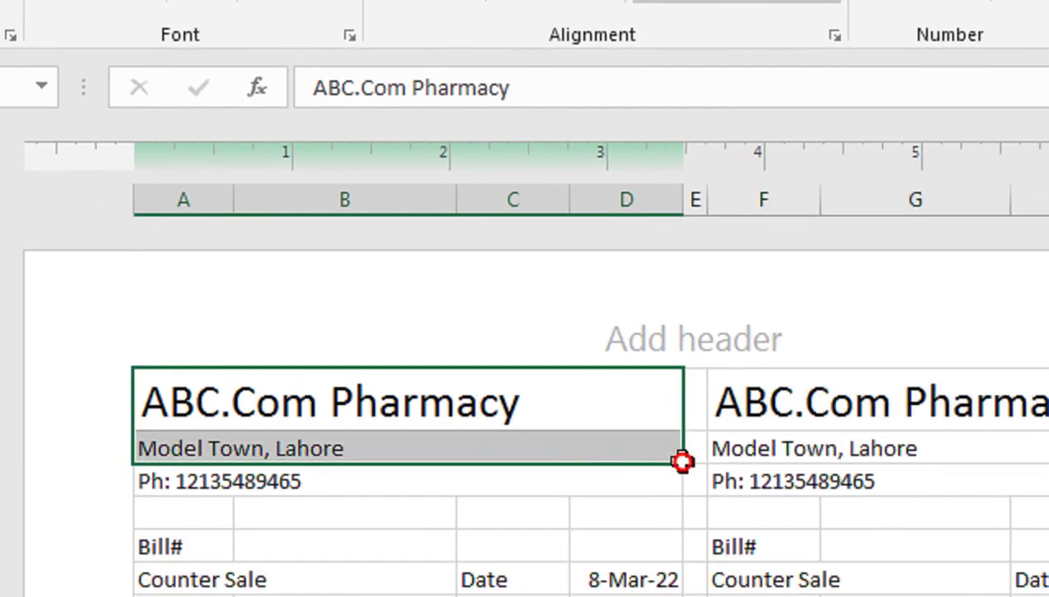
pyautogui.moveTo(262, 447); pyautogui.dragTo(746, 510)
pyautogui.click(431, 32)
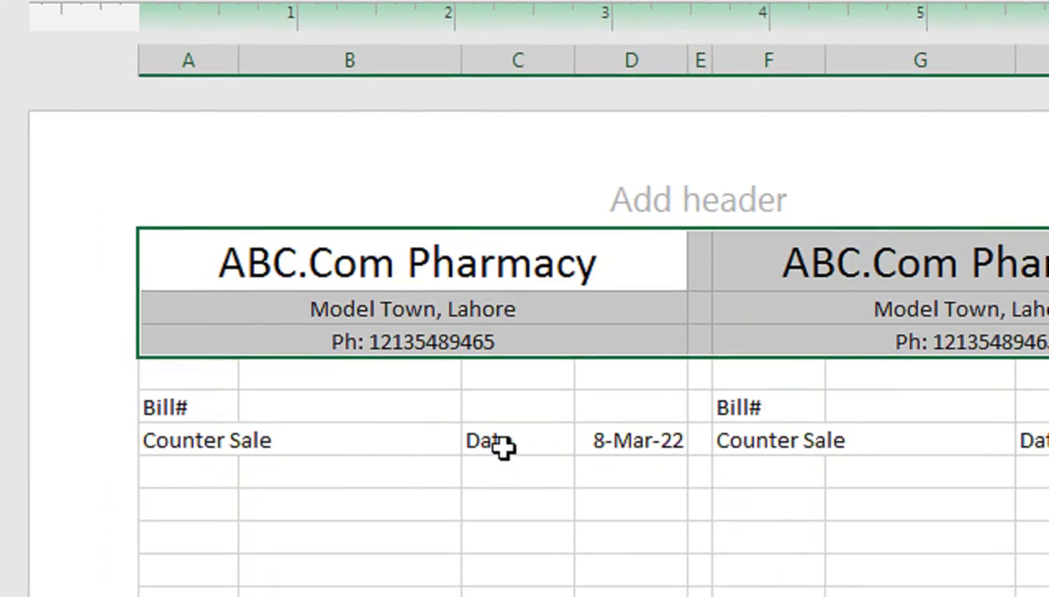
pyautogui.click(501, 446)
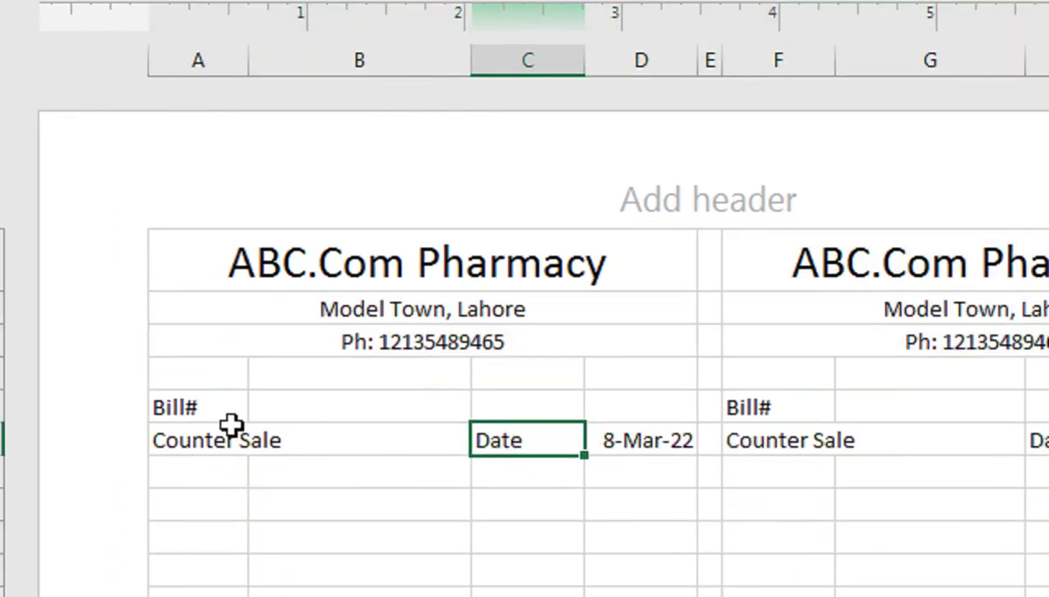
# - Increase the address and phone lines in both bills to 16 pt
pyautogui.moveTo(475, 302); pyautogui.dragTo(487, 327)
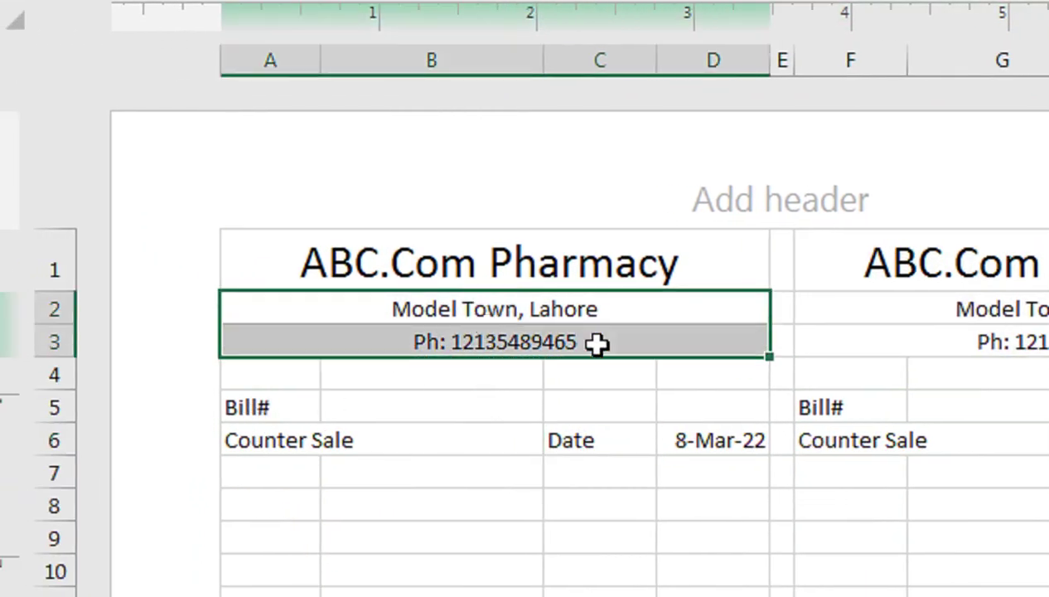
pyautogui.keyDown('ctrl'); pyautogui.click(827, 312); pyautogui.keyUp('ctrl')
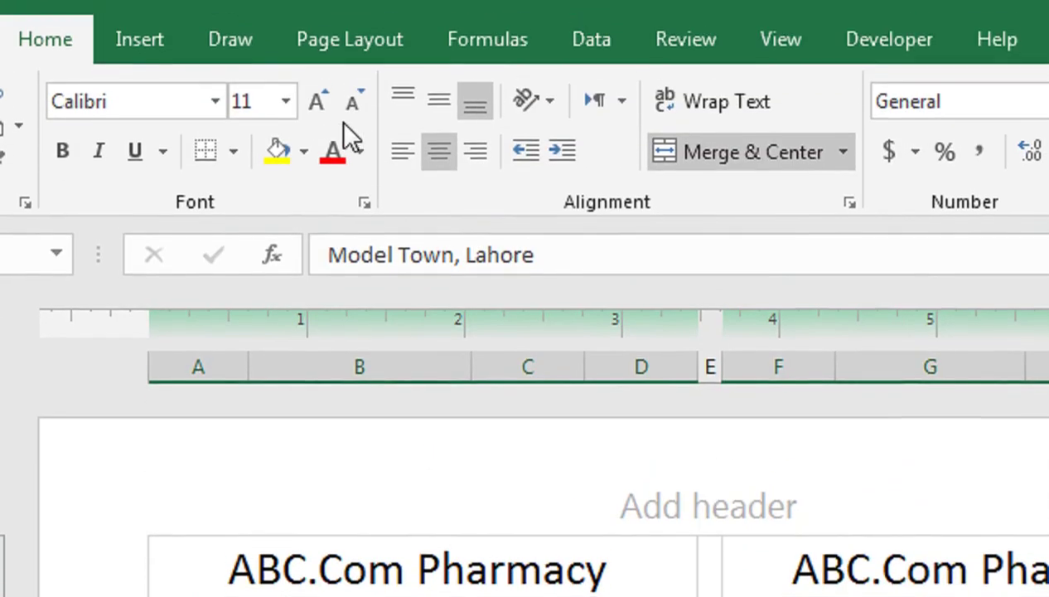
pyautogui.click(320, 104)
pyautogui.click(319, 103)
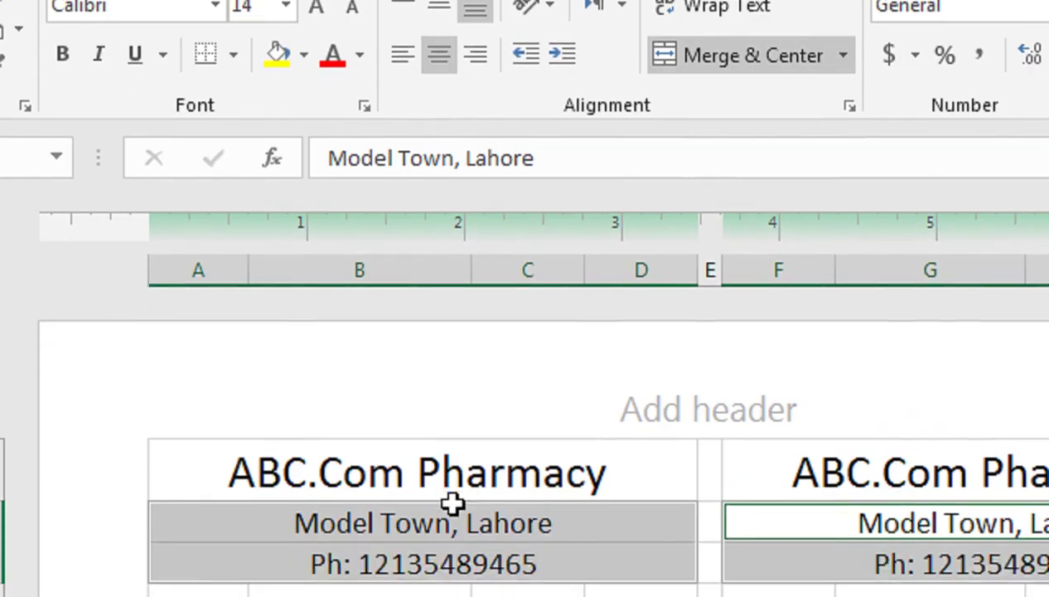
pyautogui.click(452, 477)
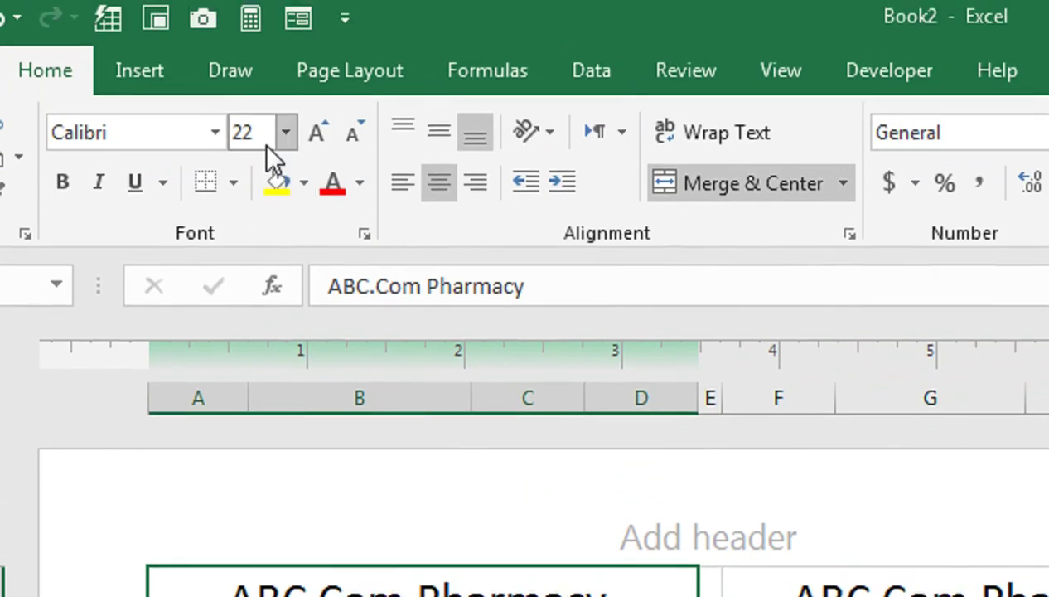
pyautogui.press('Down')
pyautogui.press('Down')
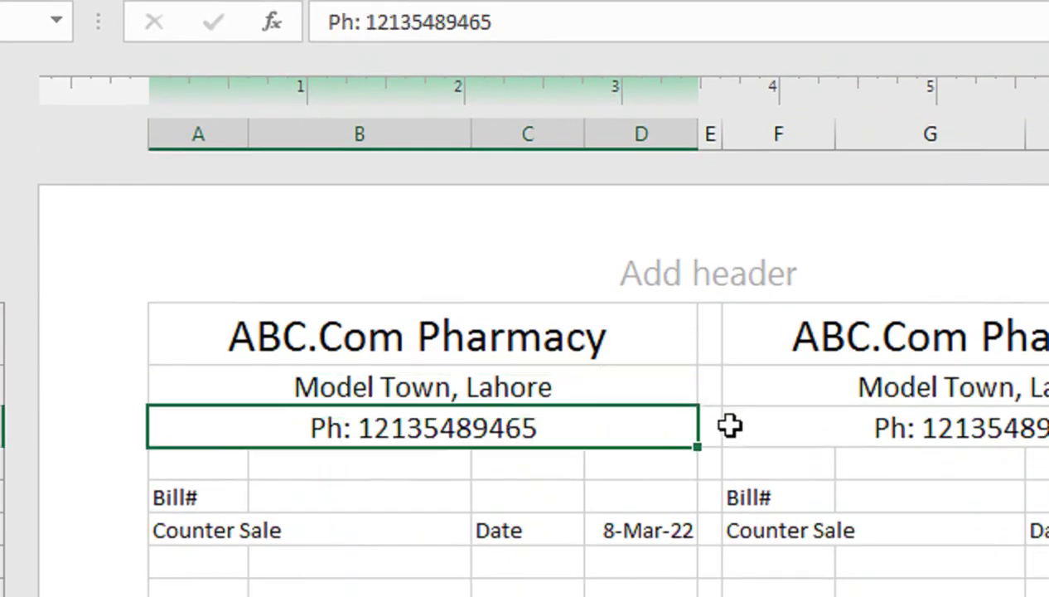
pyautogui.moveTo(858, 387); pyautogui.dragTo(841, 428)
pyautogui.keyDown('ctrl'); pyautogui.moveTo(547, 388); pyautogui.dragTo(563, 424); pyautogui.keyUp('ctrl')
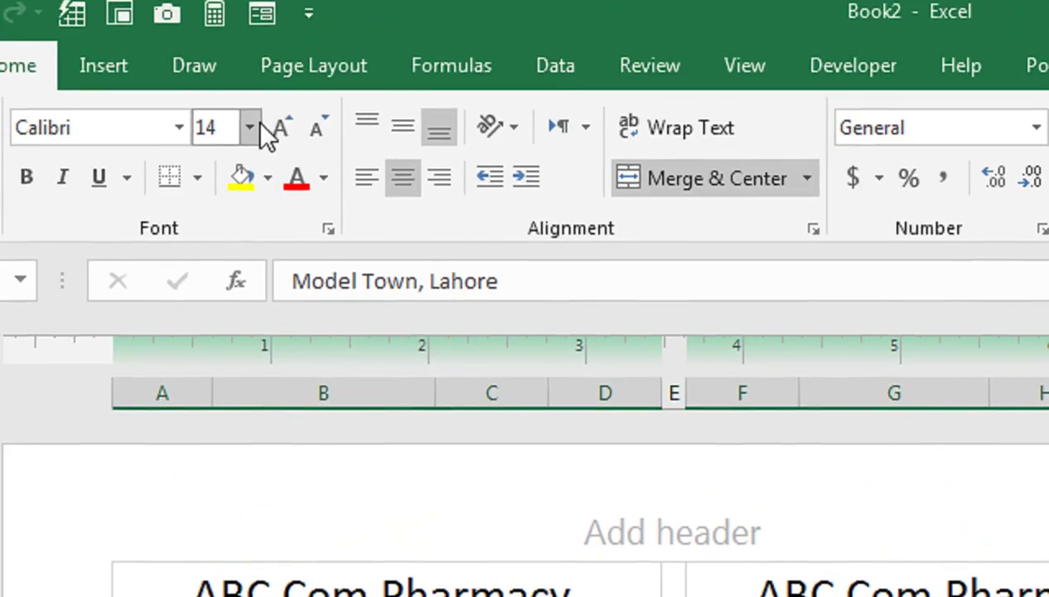
pyautogui.click(291, 142)
pyautogui.click(291, 146)
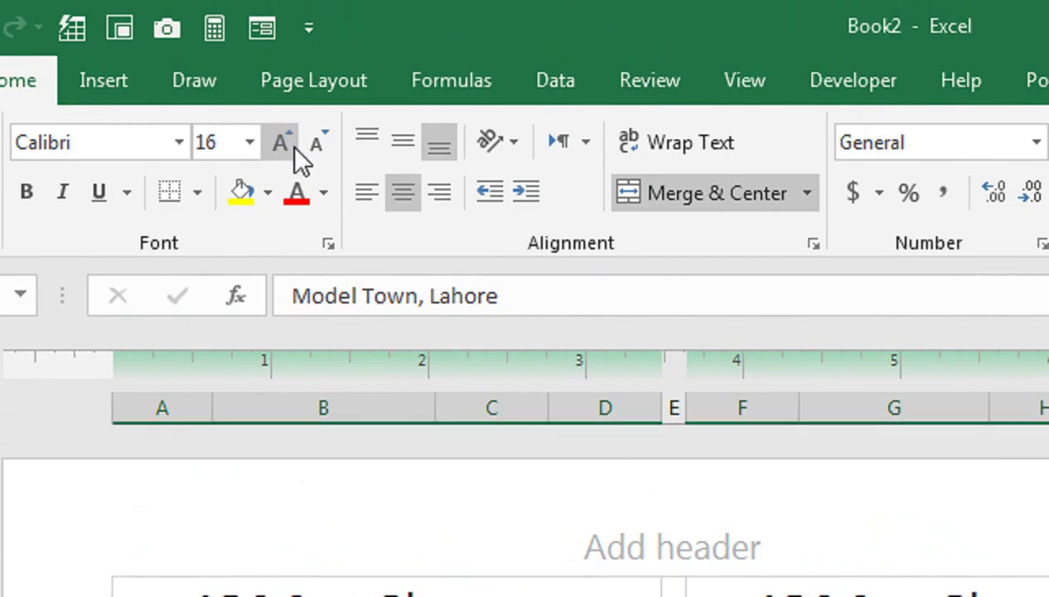
pyautogui.click(497, 448)
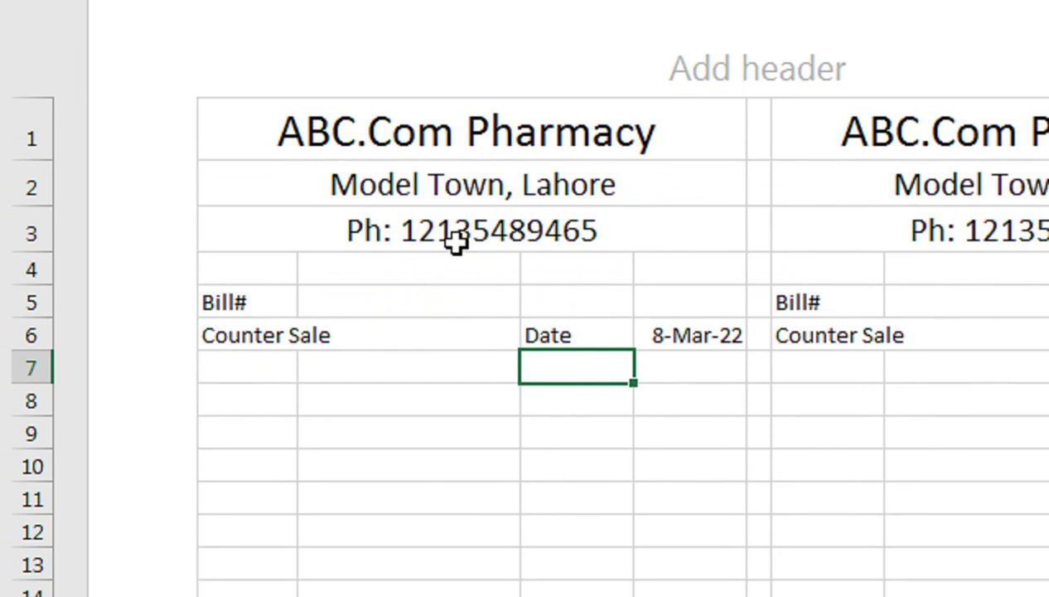
# - Enter a bill number beside Bill# and a 'lic#' label in C5 of the first bill
pyautogui.click(431, 307)
pyautogui.write('45')
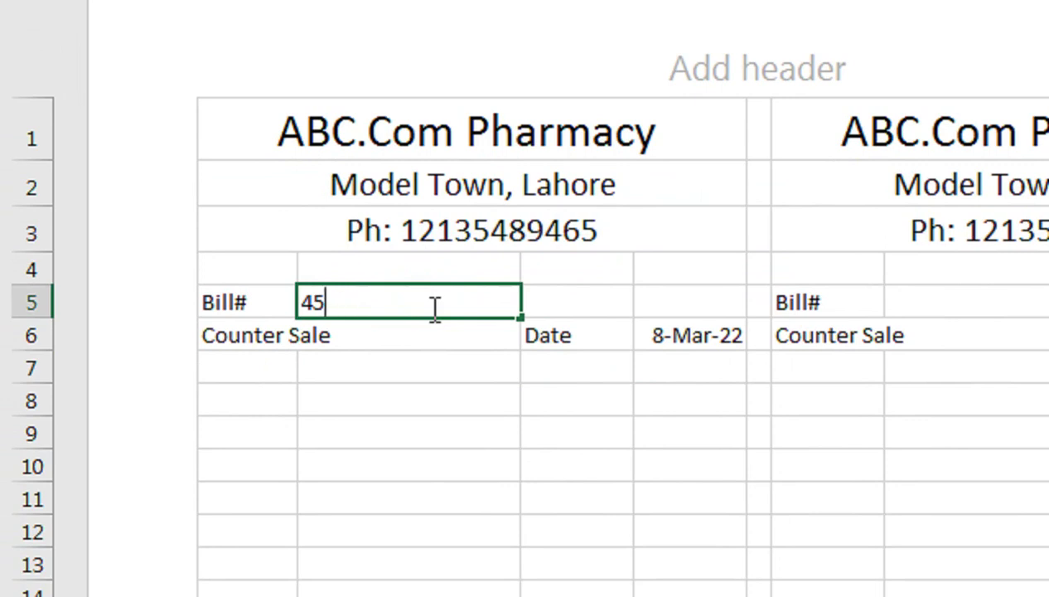
pyautogui.write('0878')
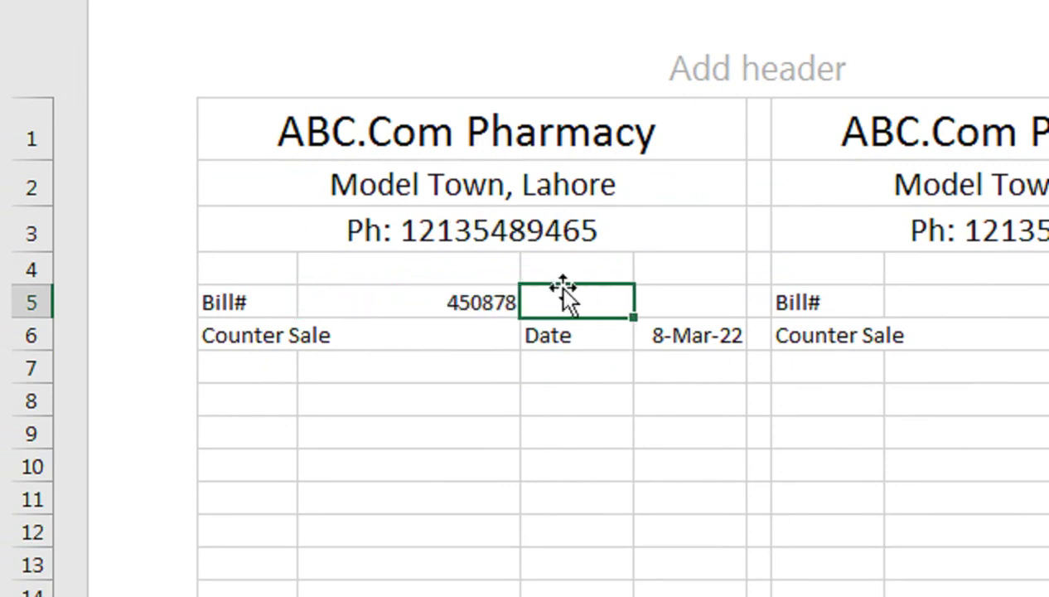
pyautogui.write('lic')
pyautogui.press('Tab')
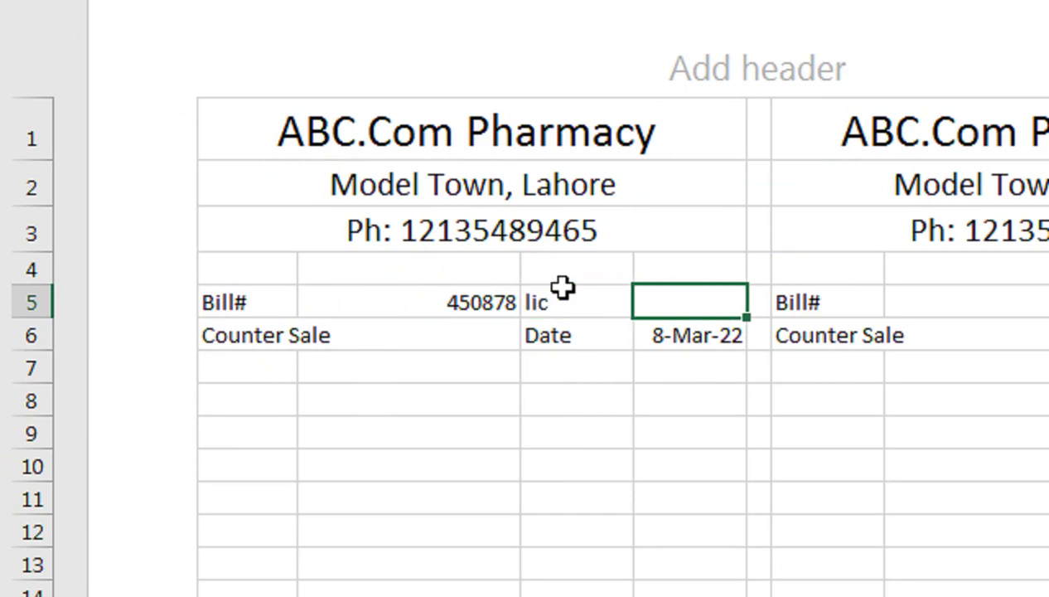
pyautogui.doubleClick(564, 288)
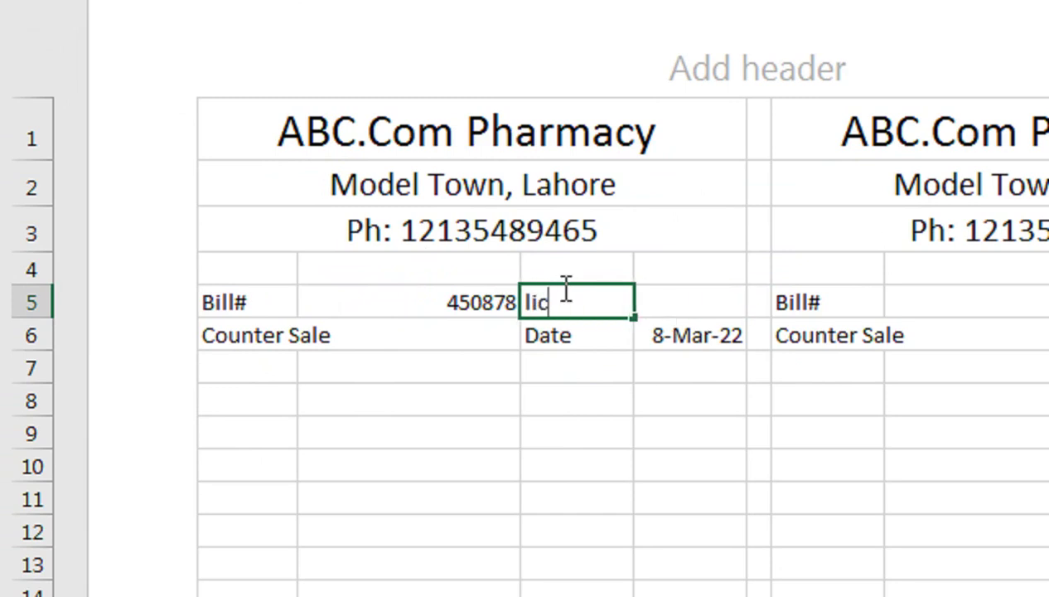
pyautogui.write('#')
pyautogui.press('Tab')
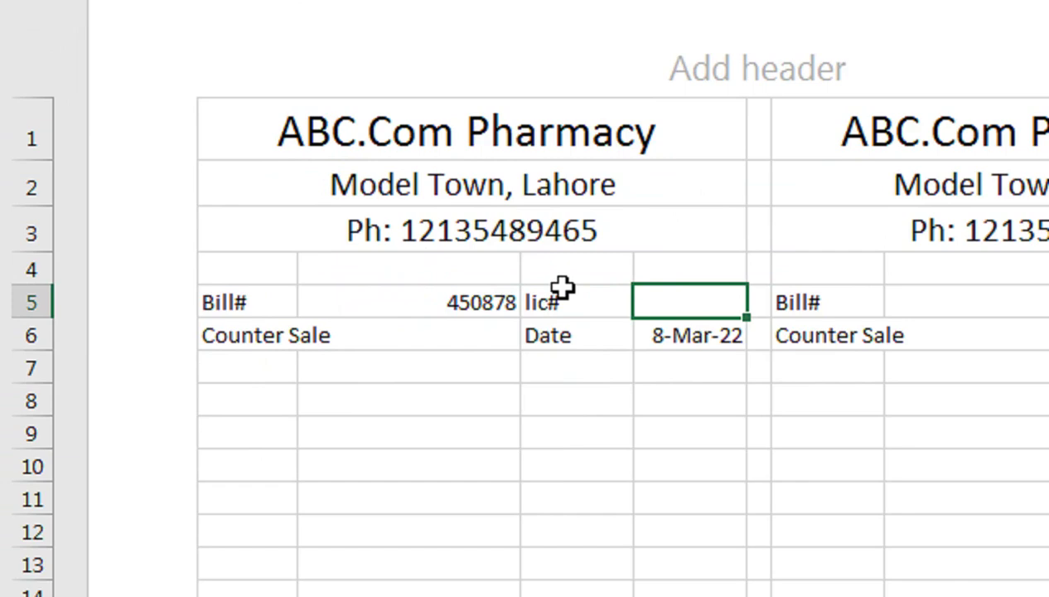
# - Enter the licence number in D5 and autofit column D to fit it
pyautogui.write('654/A')
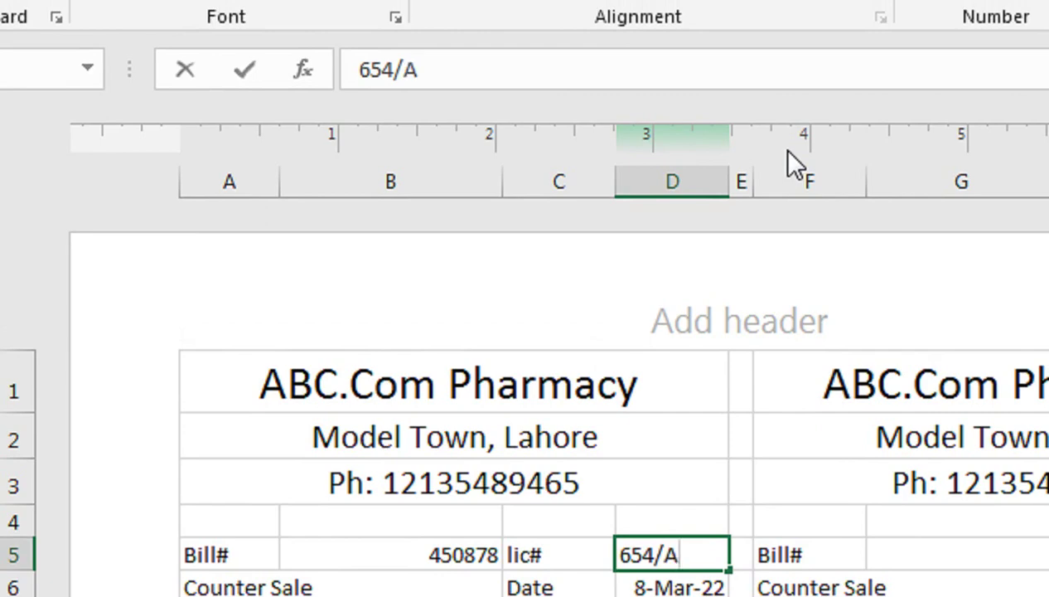
pyautogui.write('22')
pyautogui.press('Return')
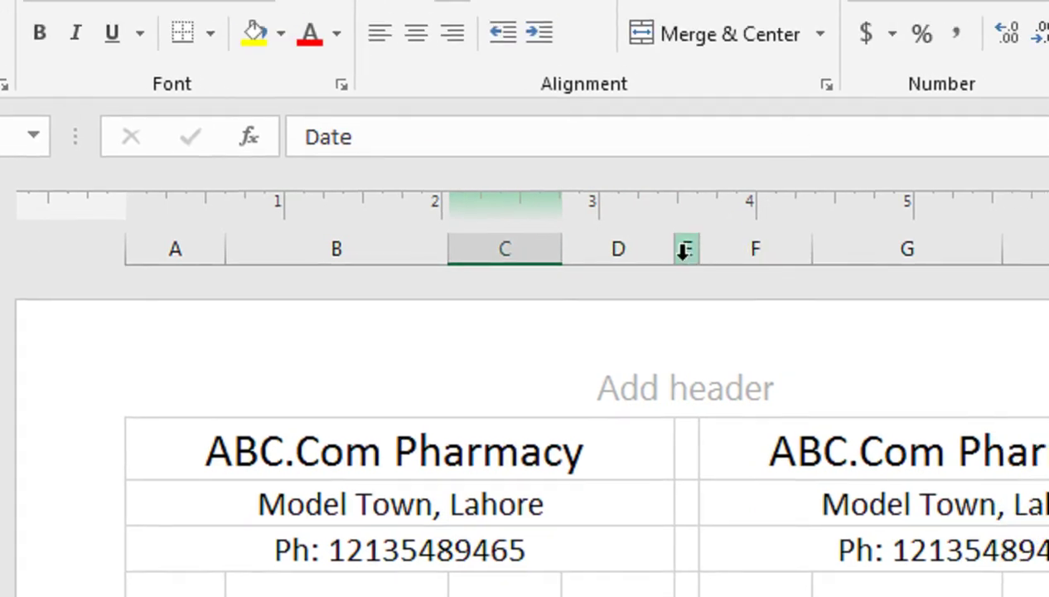
pyautogui.doubleClick(677, 249)
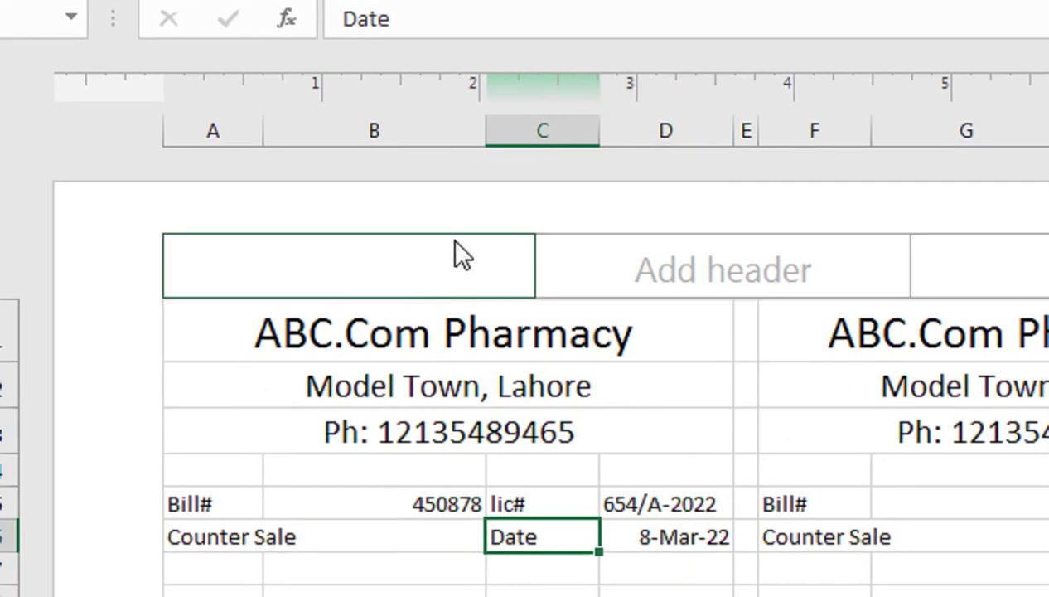
# - Narrow column D and copy the bill number, lic# label and licence number into G5–I5
pyautogui.moveTo(447, 146); pyautogui.dragTo(476, 149)
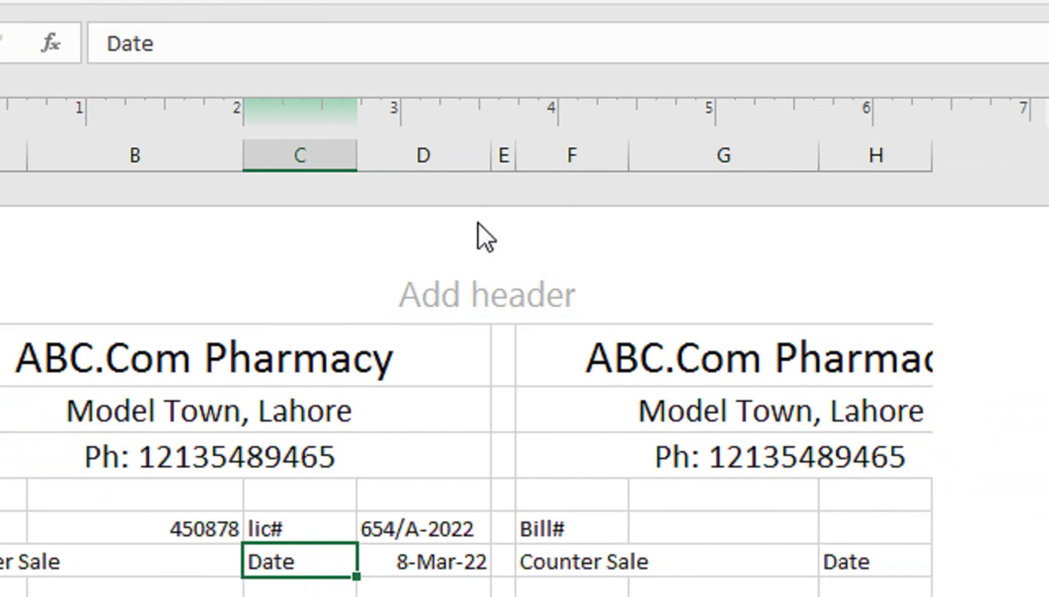
pyautogui.moveTo(492, 168); pyautogui.dragTo(487, 168)
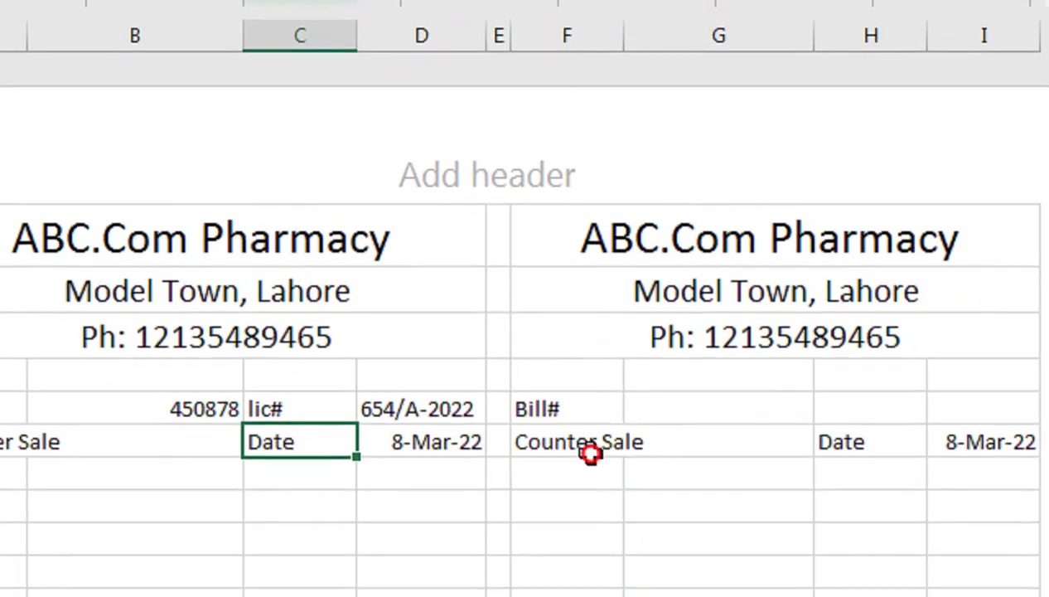
pyautogui.click(590, 452)
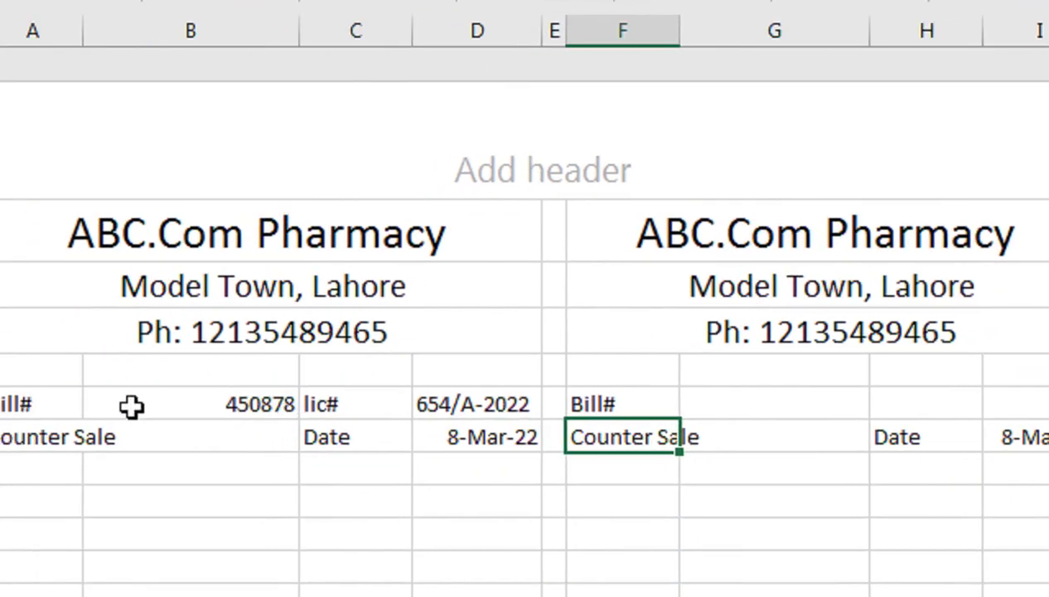
pyautogui.moveTo(240, 400); pyautogui.dragTo(734, 403)
pyautogui.hotkey('ctrl', 'c')
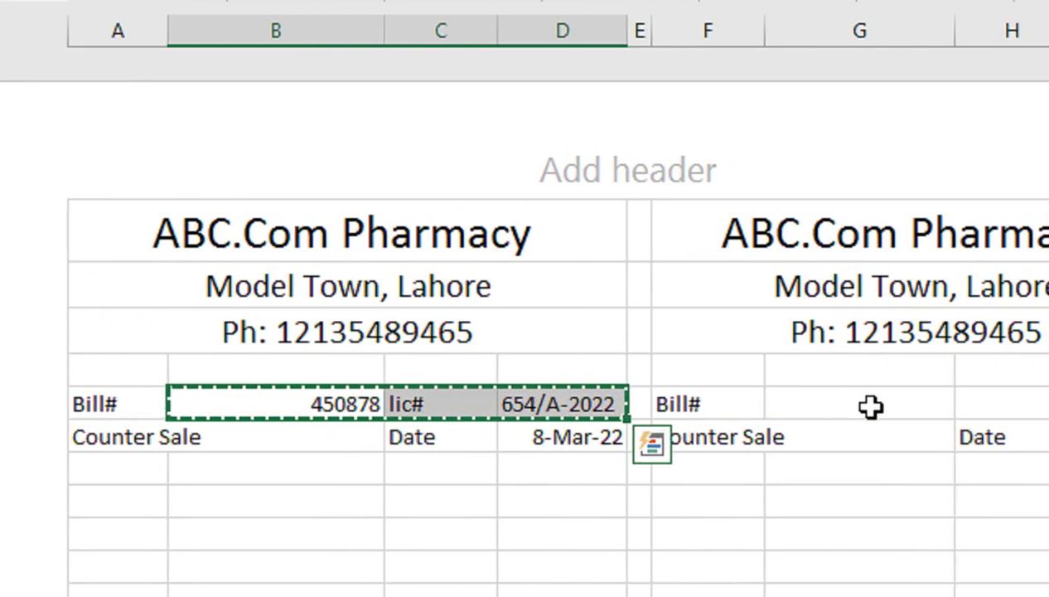
pyautogui.click(789, 407)
pyautogui.hotkey('ctrl', 'v')
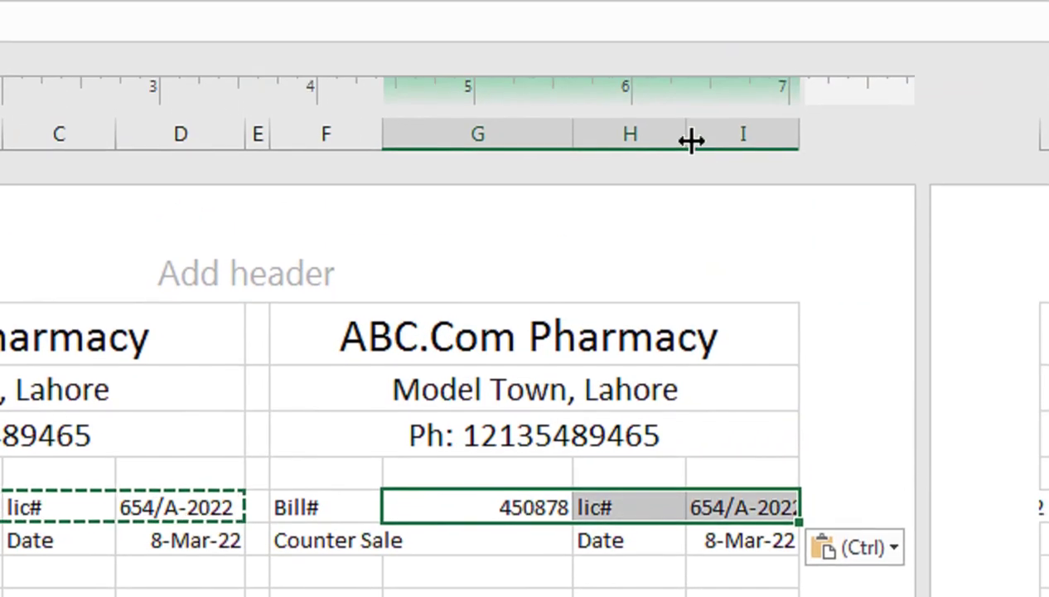
# - Narrow column H of the second bill to fit its contents
pyautogui.moveTo(687, 141)
pyautogui.mouseDown()
pyautogui.moveTo(653, 149)
pyautogui.moveTo(654, 172)
pyautogui.moveTo(667, 172)
pyautogui.mouseUp()
pyautogui.scroll(-3, 529, 304)
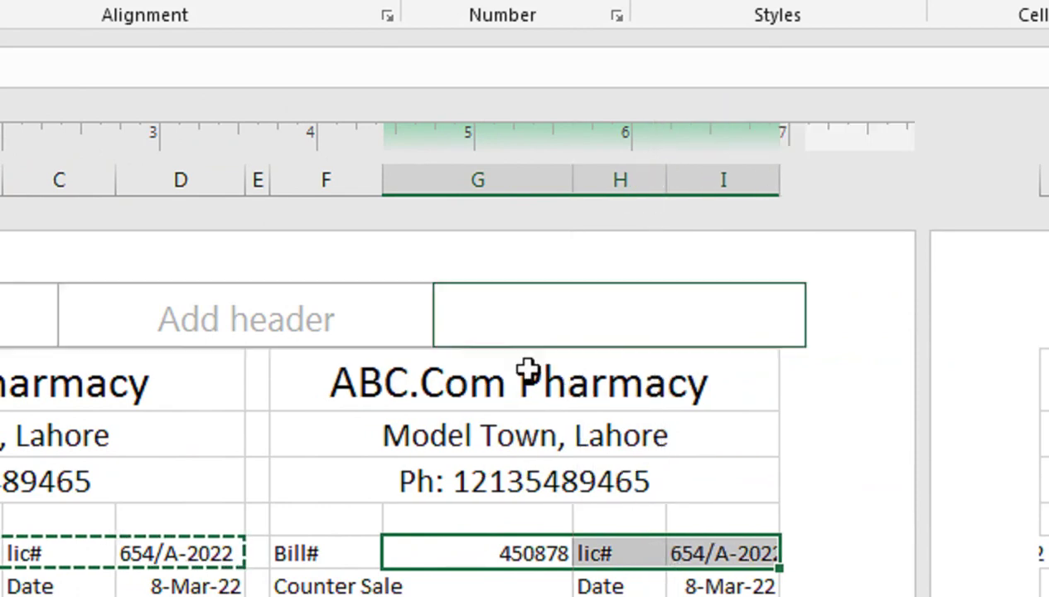
pyautogui.hscroll(-3, 192, 468)
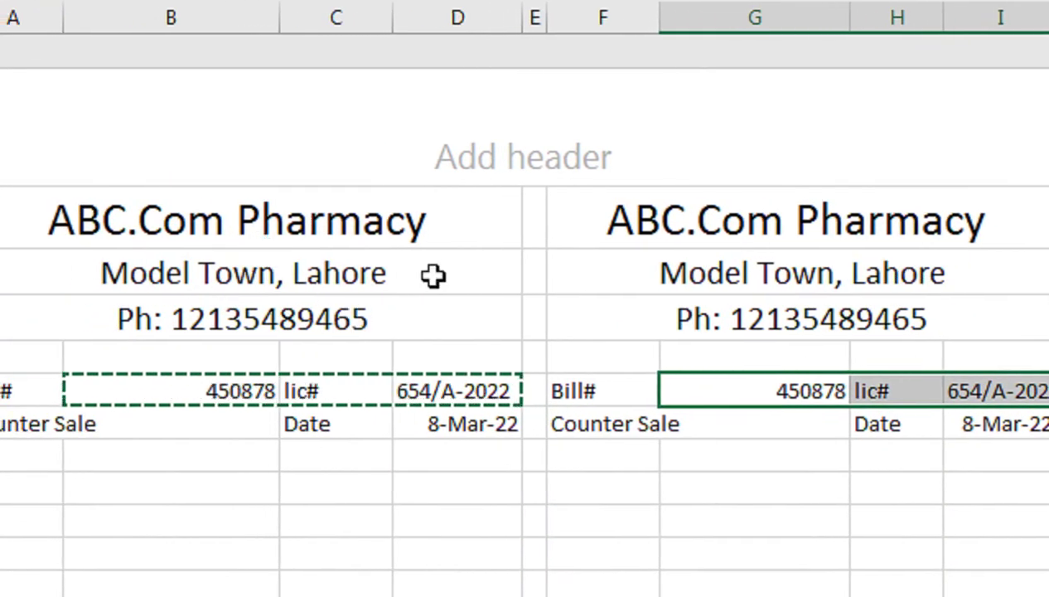
pyautogui.scroll(2, 518, 265)
# - Set the page orientation to Landscape and widen columns B, G, D and I
pyautogui.click(309, 94)
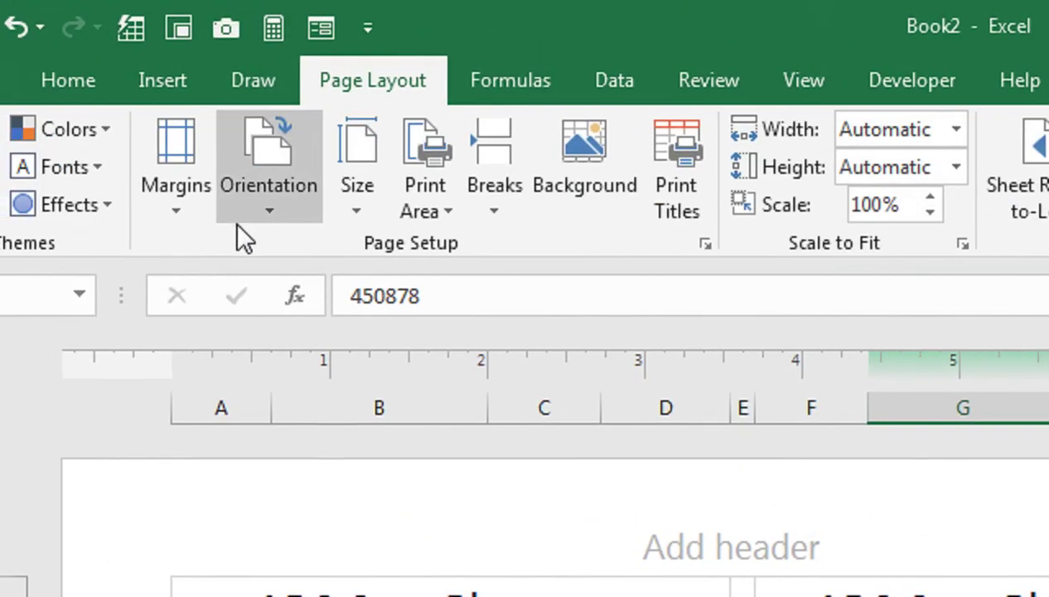
pyautogui.click(281, 217)
pyautogui.click(301, 346)
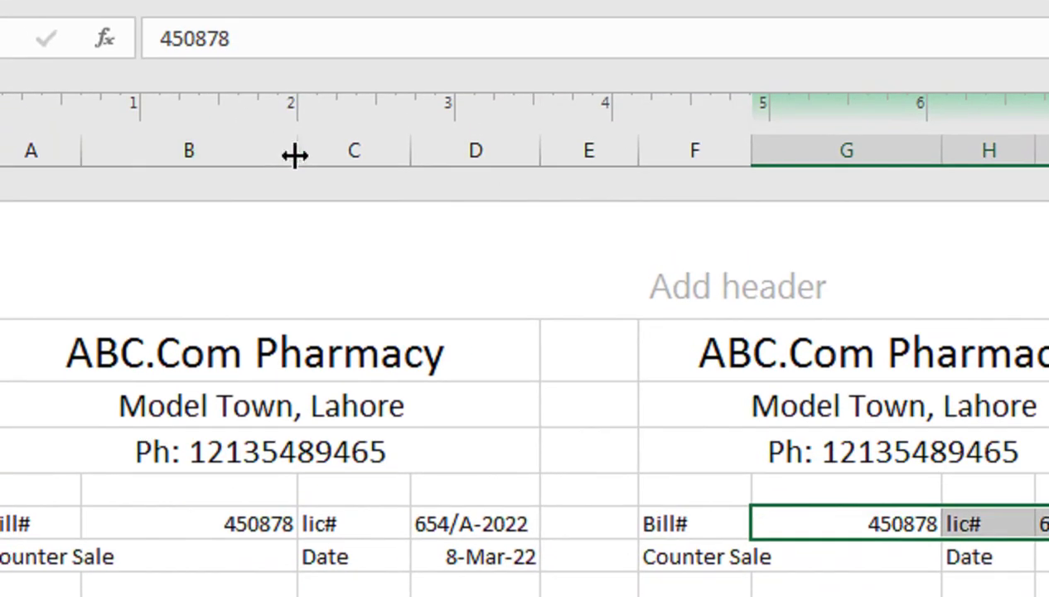
pyautogui.moveTo(295, 157); pyautogui.dragTo(358, 162)
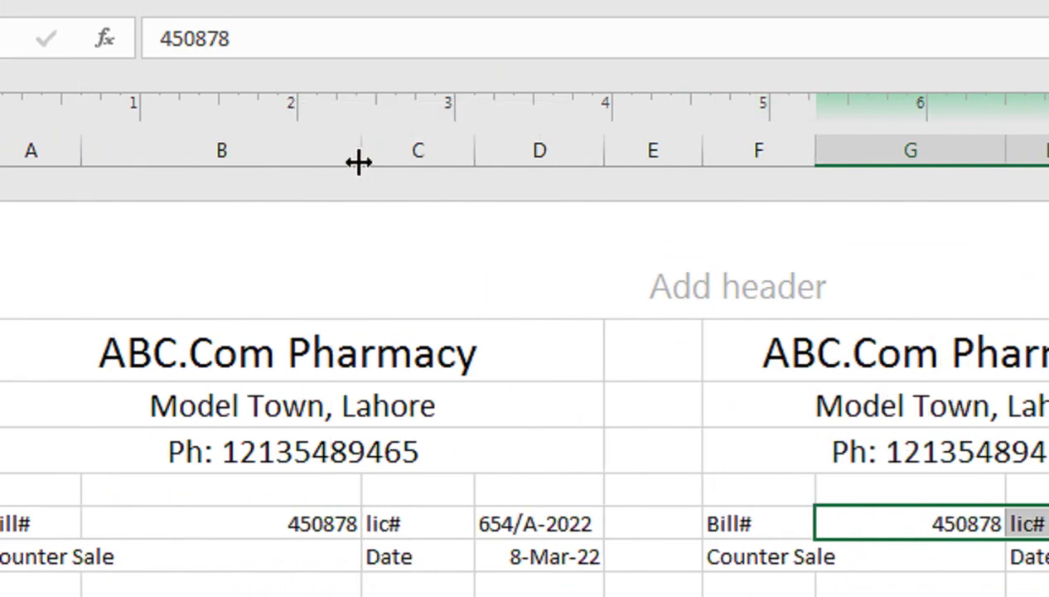
pyautogui.moveTo(713, 160); pyautogui.dragTo(785, 162)
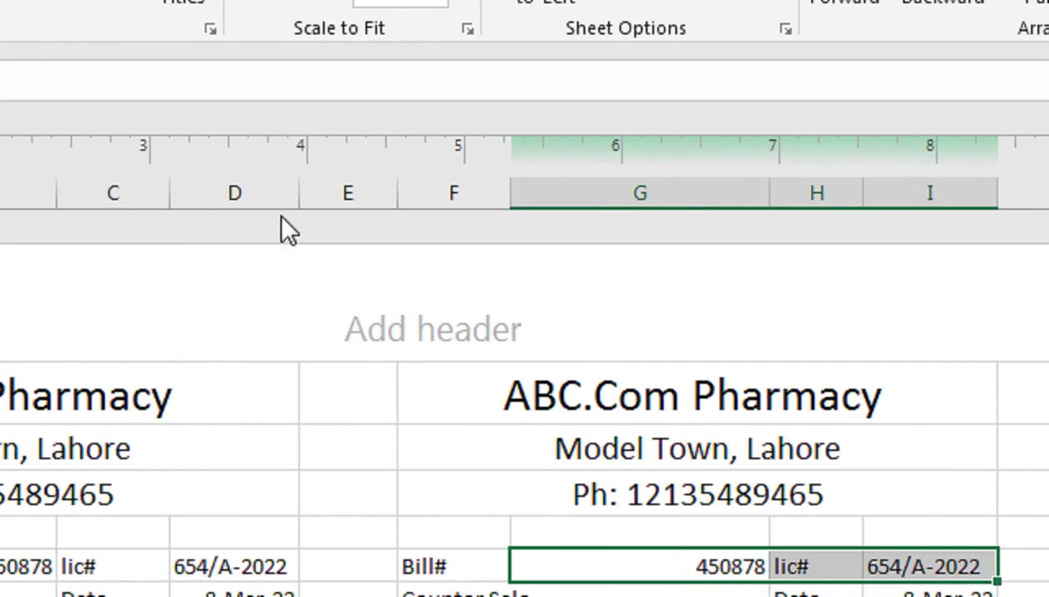
pyautogui.moveTo(331, 185); pyautogui.dragTo(331, 186)
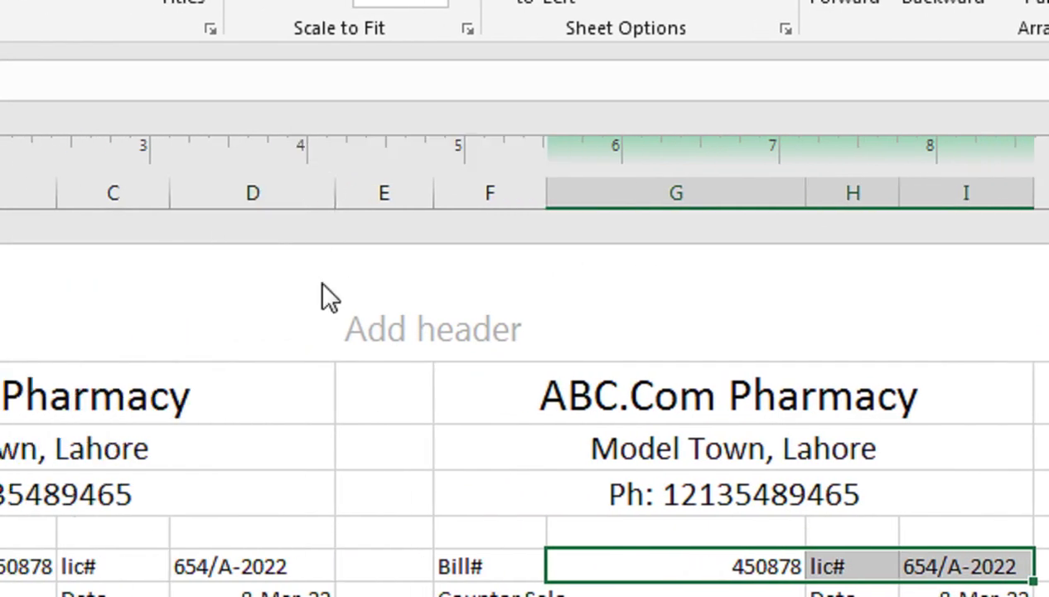
pyautogui.moveTo(787, 196); pyautogui.dragTo(814, 196)
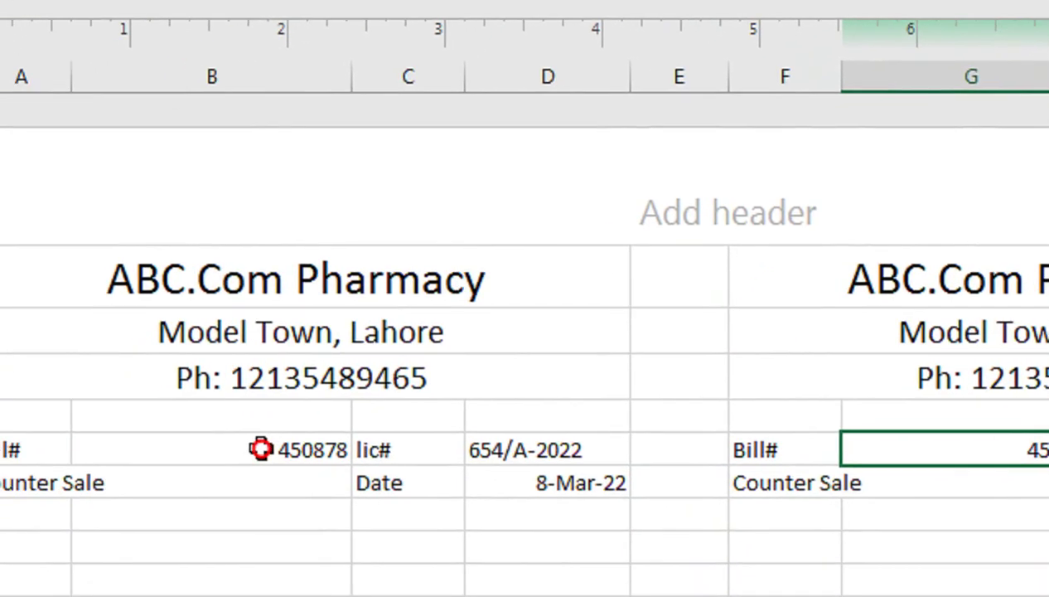
# - Insert a narrow blank column A before the first bill and narrow the gap column between the bills
pyautogui.click(262, 449)
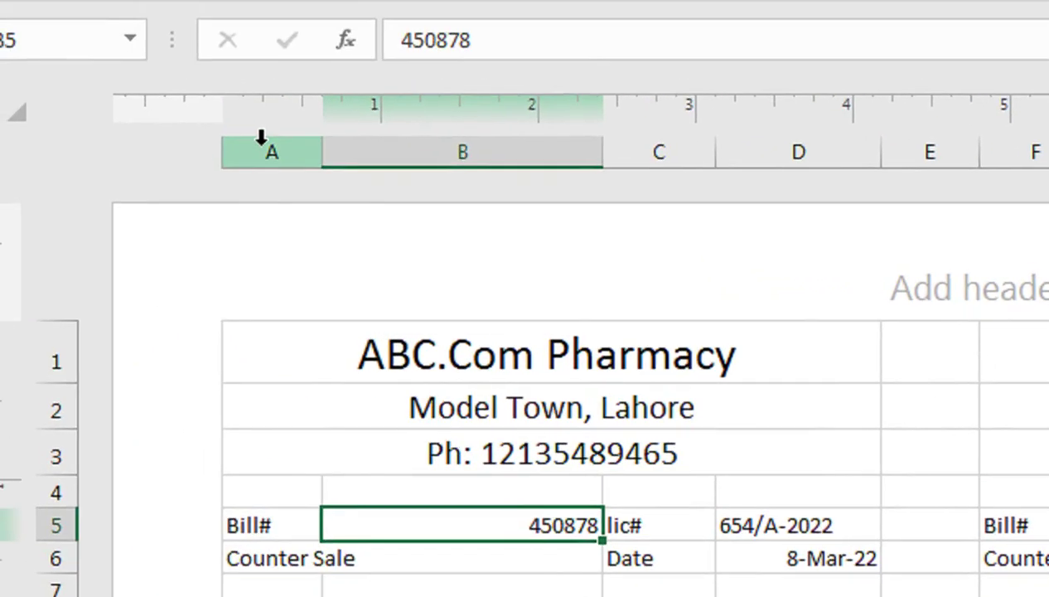
pyautogui.rightClick(262, 141)
pyautogui.click(279, 379)
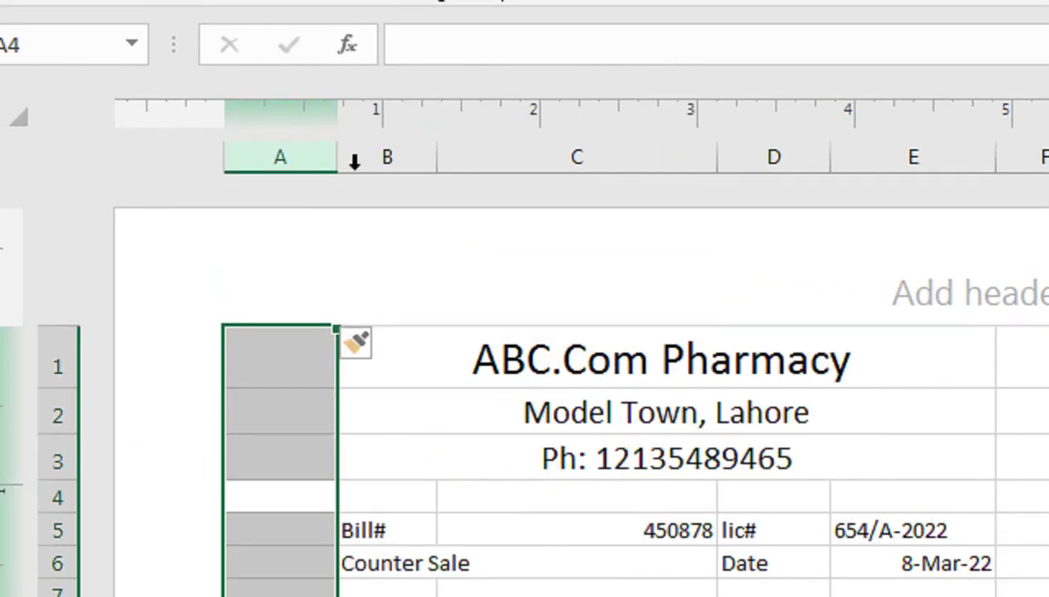
pyautogui.moveTo(336, 157); pyautogui.dragTo(275, 155)
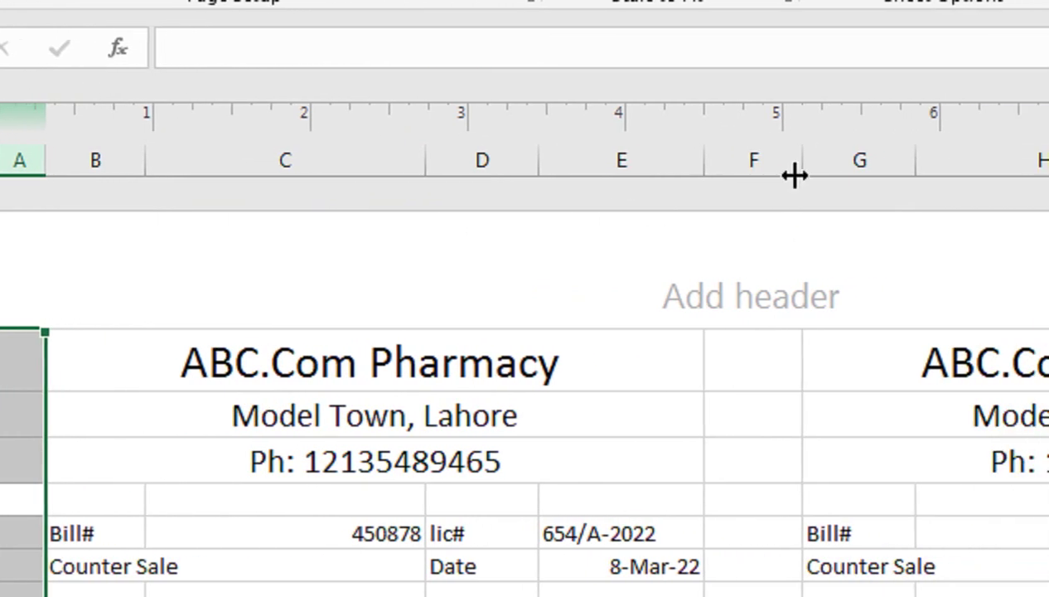
pyautogui.moveTo(792, 166); pyautogui.dragTo(724, 159)
# - Rebalance widths: narrow columns C, K and E, and autofit columns G and B
pyautogui.hscroll(3, 1002, 198)
pyautogui.hscroll(5, 875, 228)
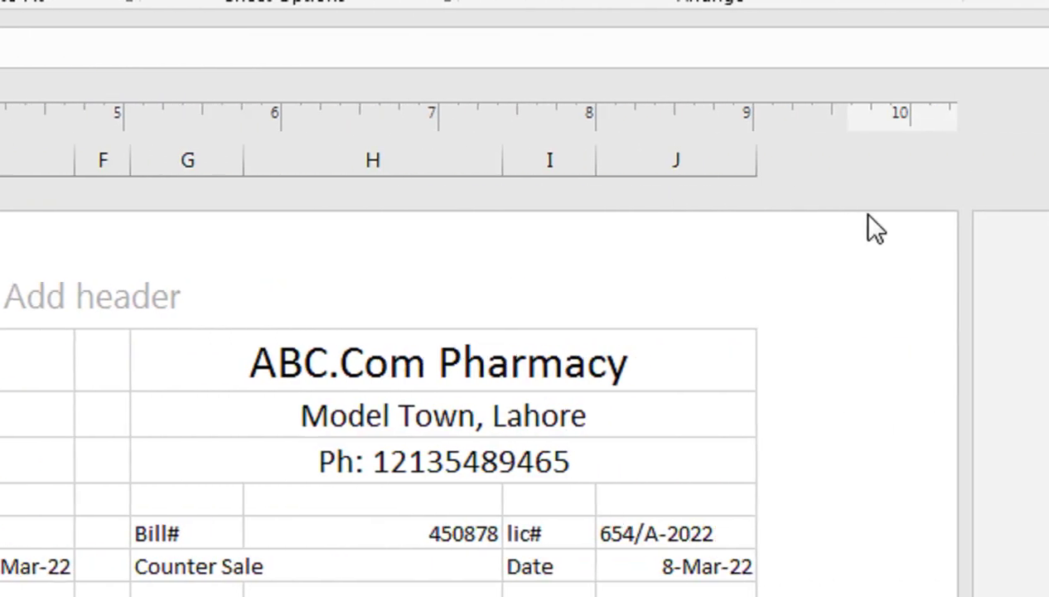
pyautogui.click(208, 441)
pyautogui.hscroll(-5, 211, 452)
pyautogui.click(213, 454)
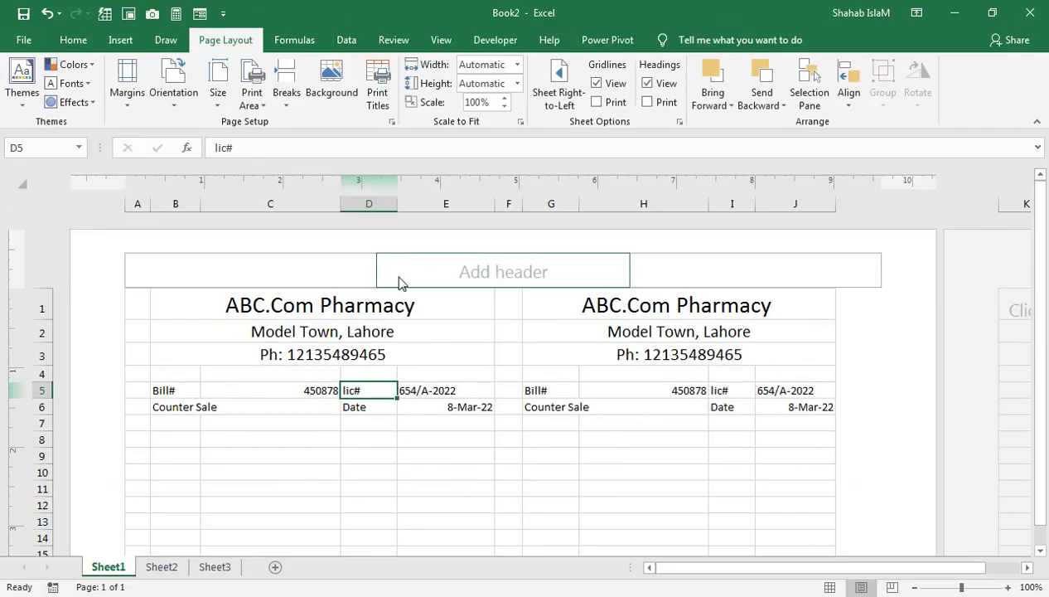
pyautogui.moveTo(340, 203); pyautogui.dragTo(323, 203)
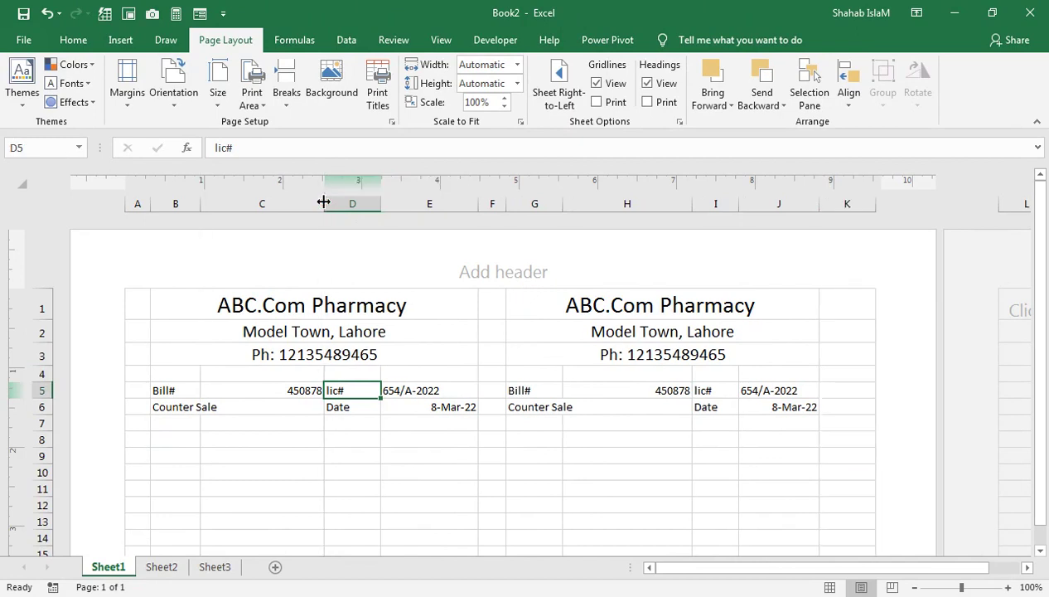
pyautogui.moveTo(876, 204); pyautogui.dragTo(845, 204)
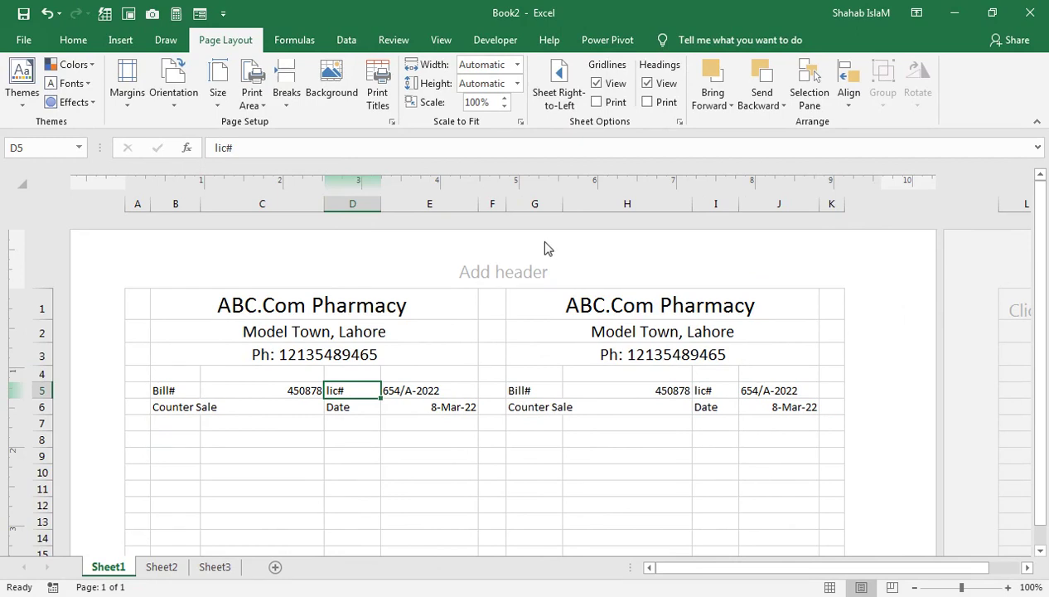
pyautogui.doubleClick(561, 207)
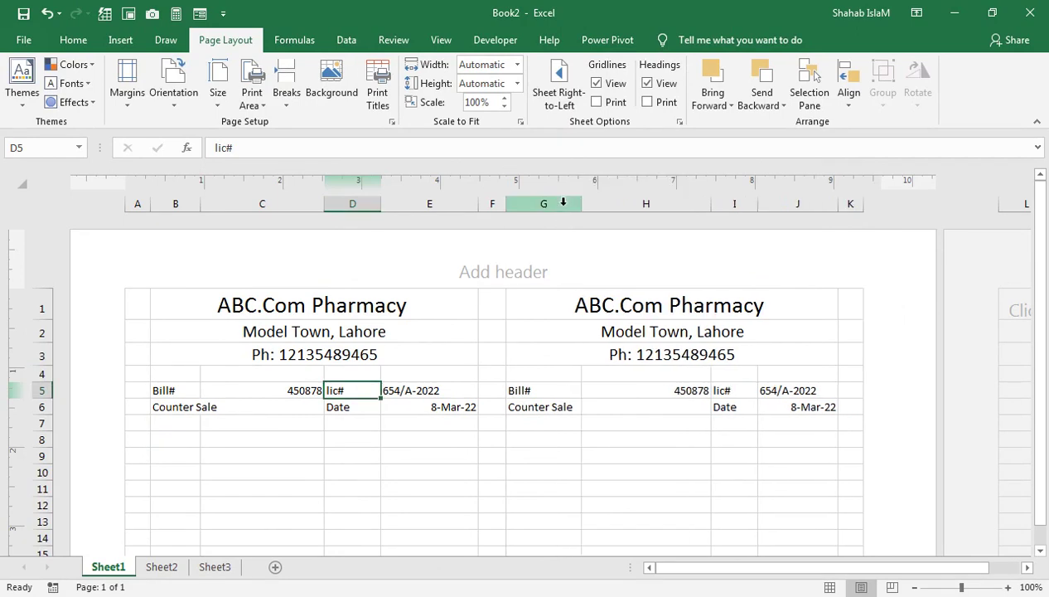
pyautogui.doubleClick(200, 200)
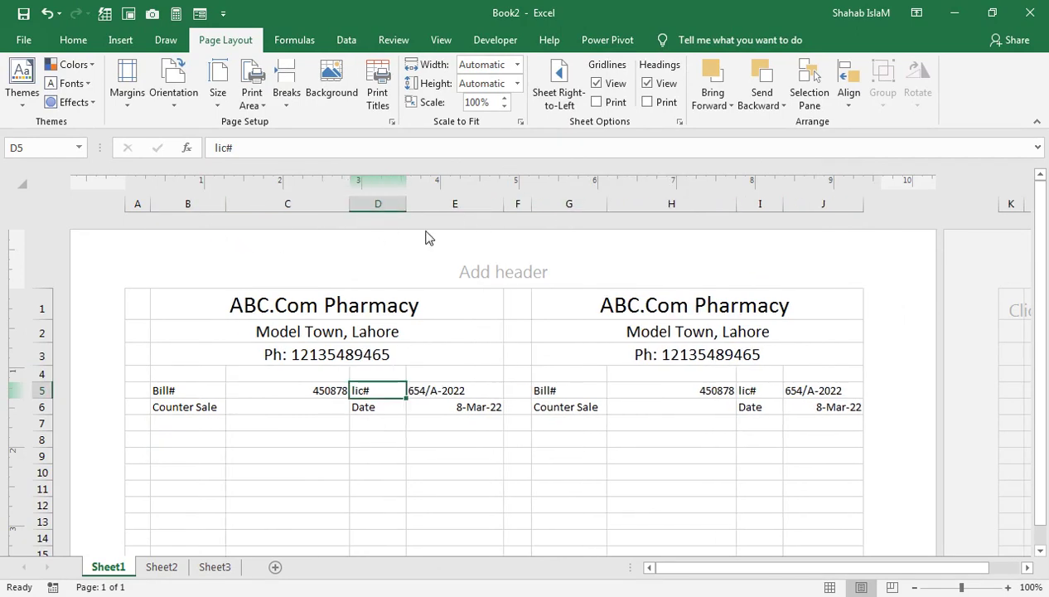
pyautogui.moveTo(503, 207); pyautogui.dragTo(479, 208)
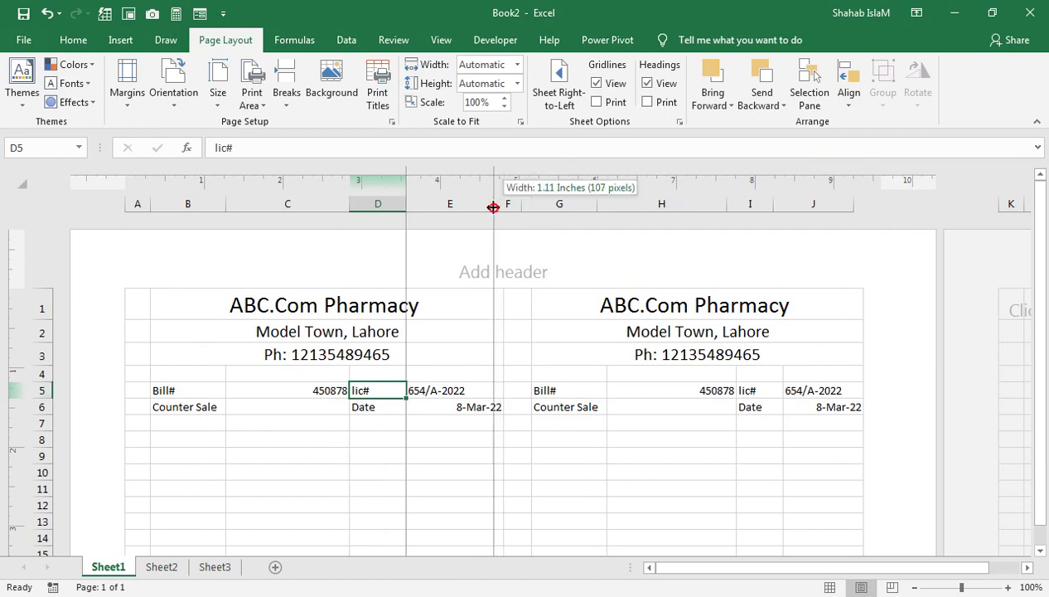
pyautogui.click(563, 438)
pyautogui.click(188, 421)
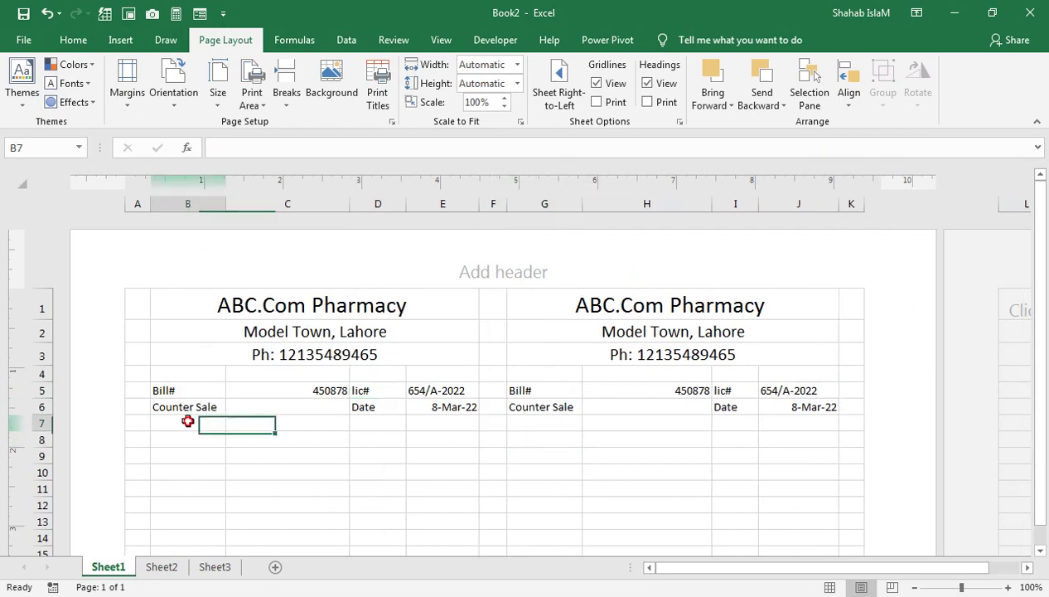
# - Enter QTY as the first item heading in B7
pyautogui.click(277, 432)
pyautogui.press('Left')
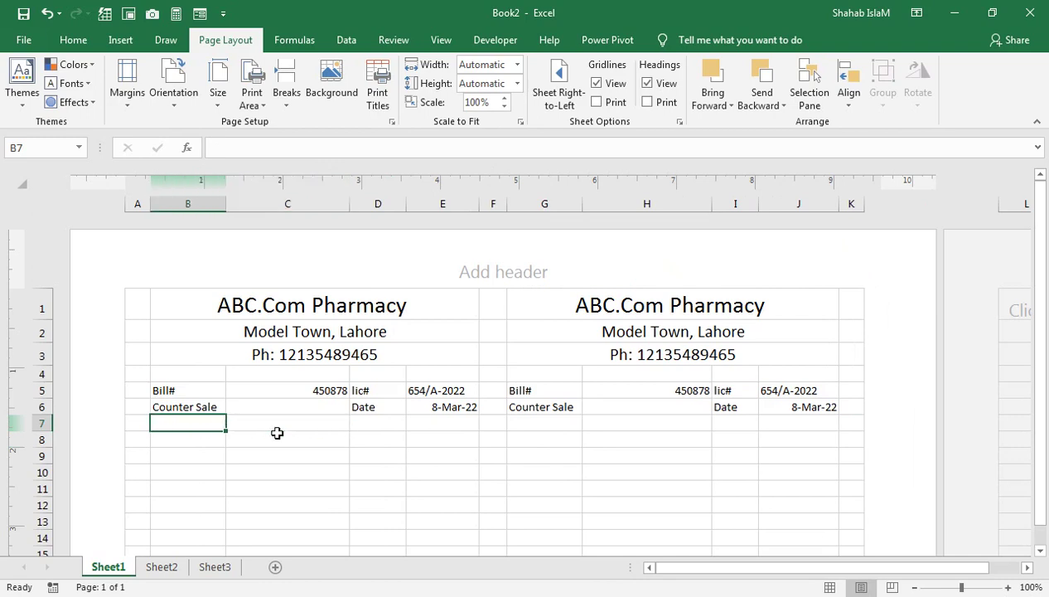
pyautogui.write('QT')
pyautogui.press('Tab')
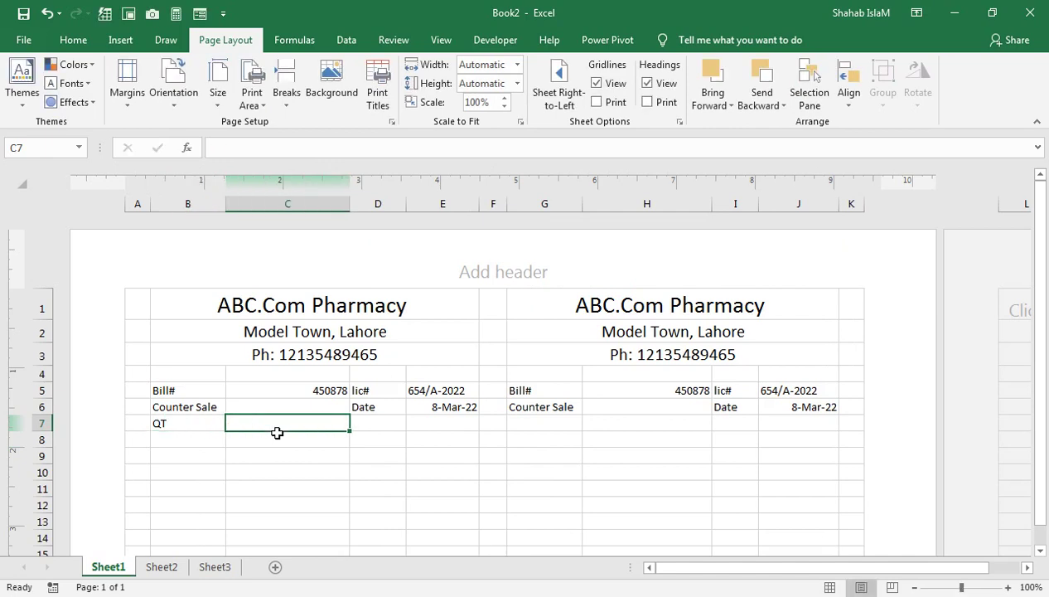
pyautogui.press('Left')
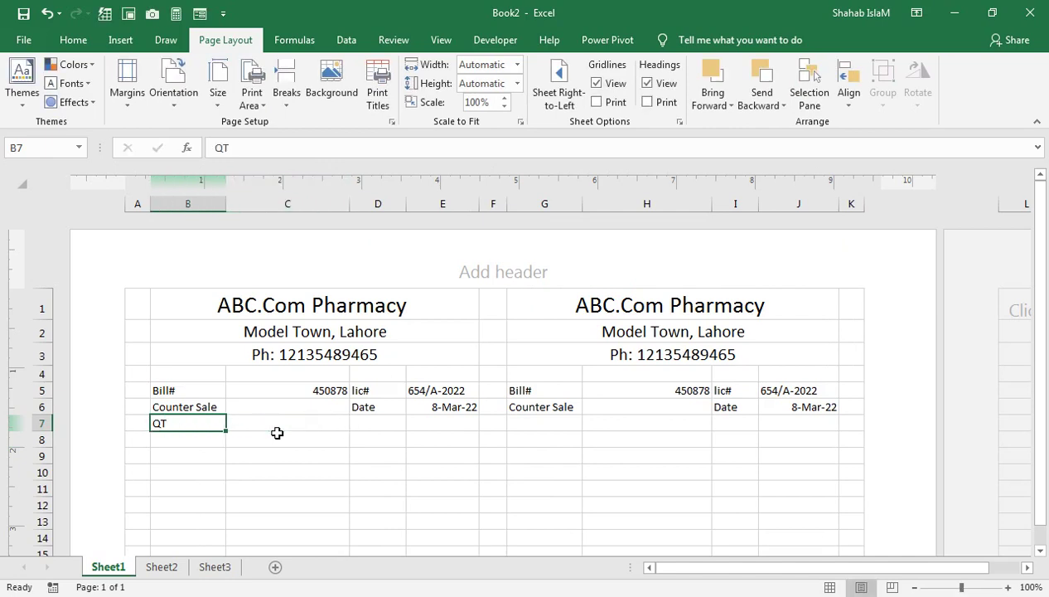
pyautogui.press('F2')
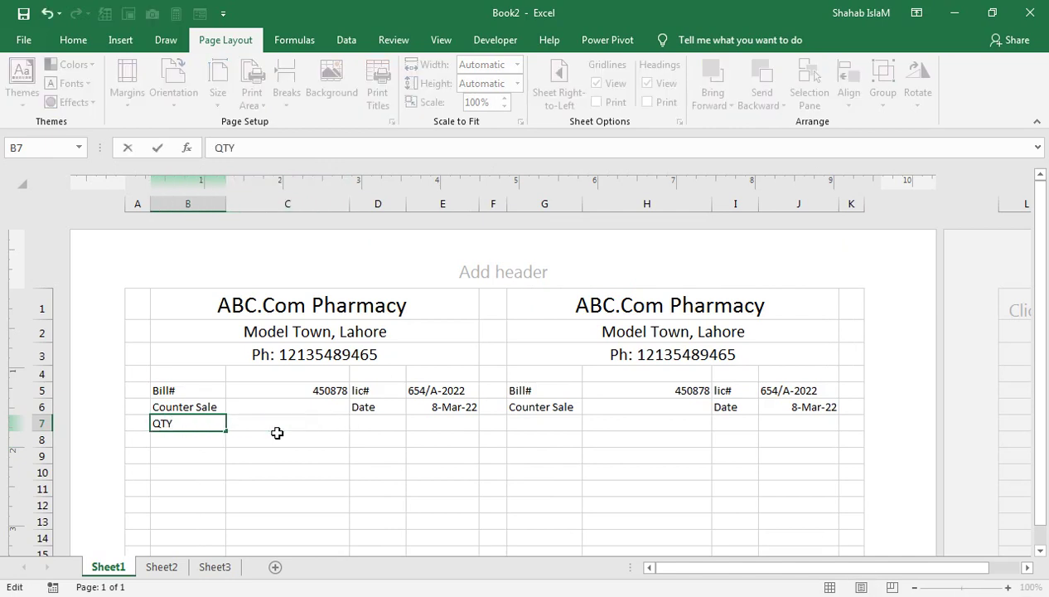
pyautogui.press('Tab')
# - Add the PRODUCT, RATE and AMOUNT headings in C7, D7 and E7
pyautogui.write('P')
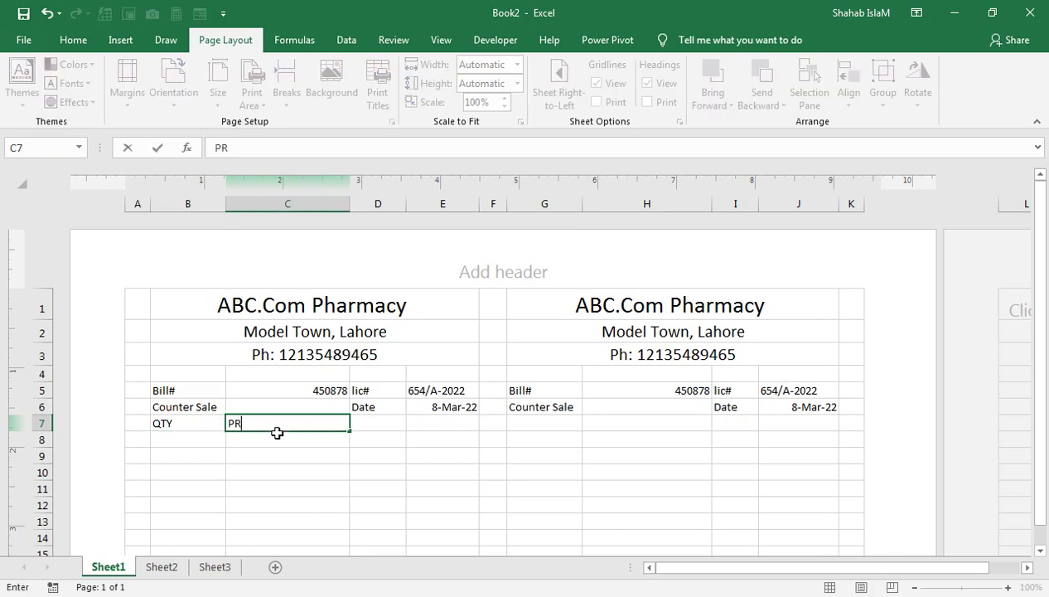
pyautogui.press('Tab')
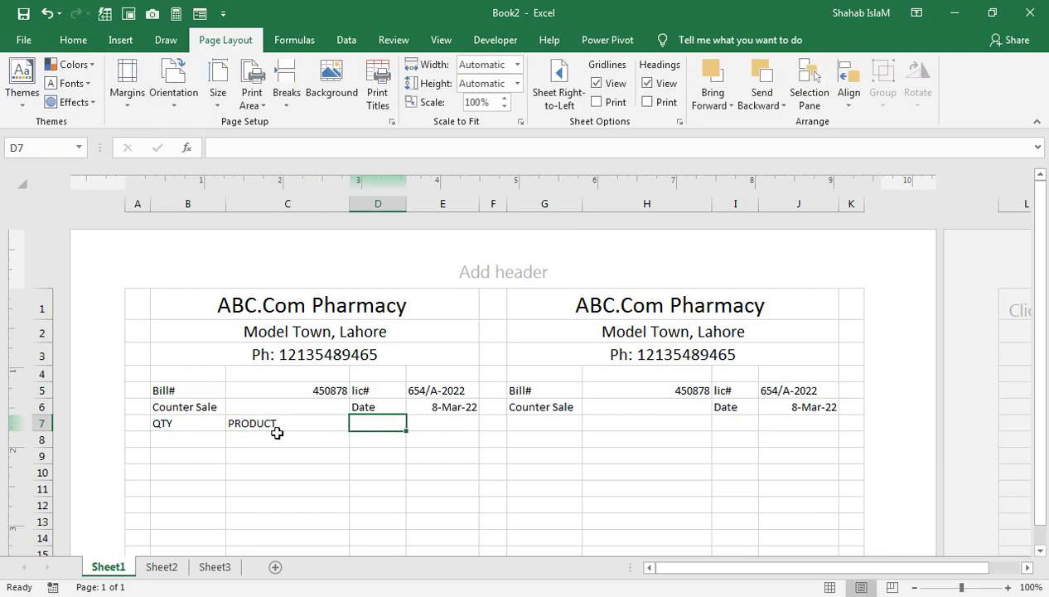
pyautogui.write('RATE')
pyautogui.press('Tab')
pyautogui.write('A')
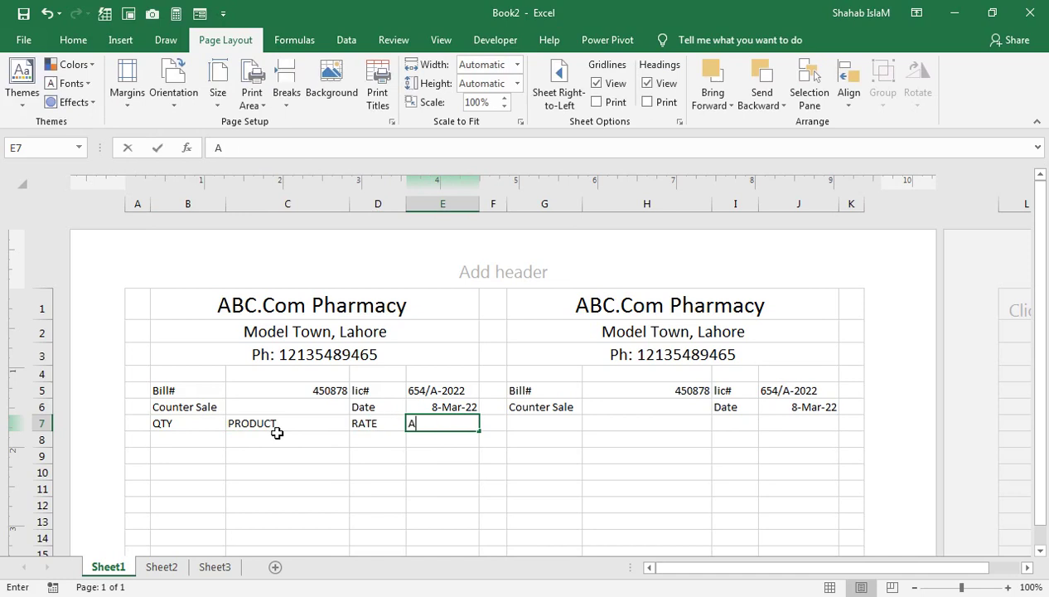
pyautogui.write('MOUNT')
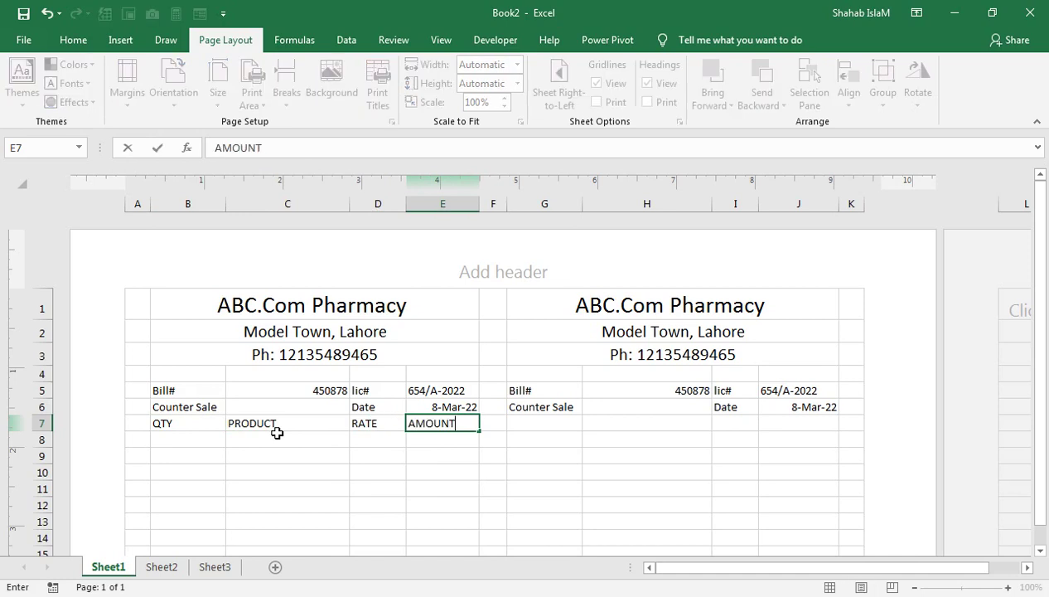
pyautogui.click(282, 489)
pyautogui.click(168, 407)
# - Centre B7:E7 and enlarge its font to 16 pt, then make row 7 taller
pyautogui.moveTo(166, 423)
pyautogui.mouseDown()
pyautogui.moveTo(466, 444)
pyautogui.moveTo(455, 424)
pyautogui.mouseUp()
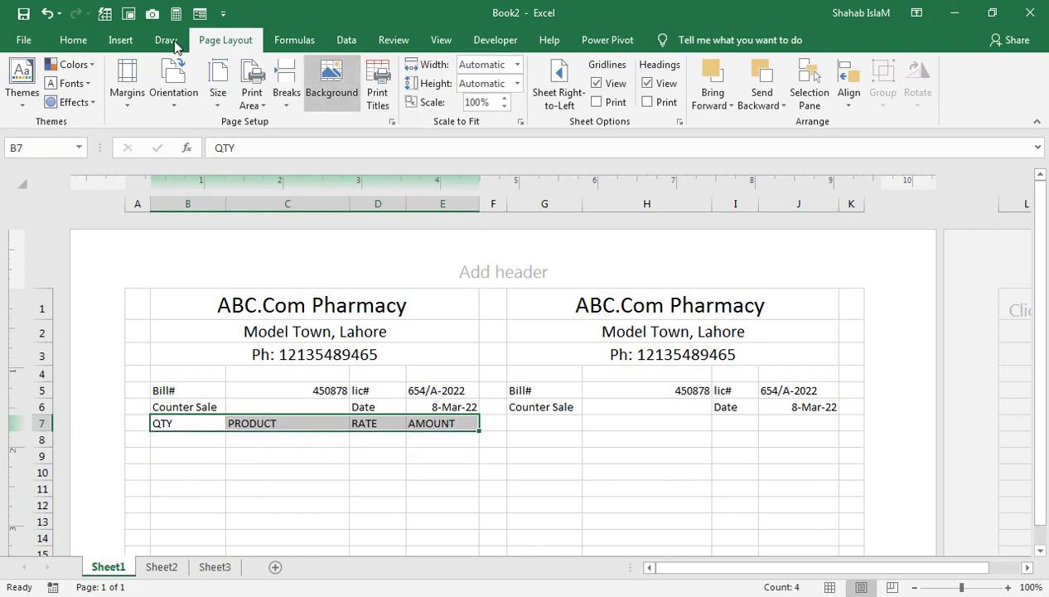
pyautogui.click(73, 39)
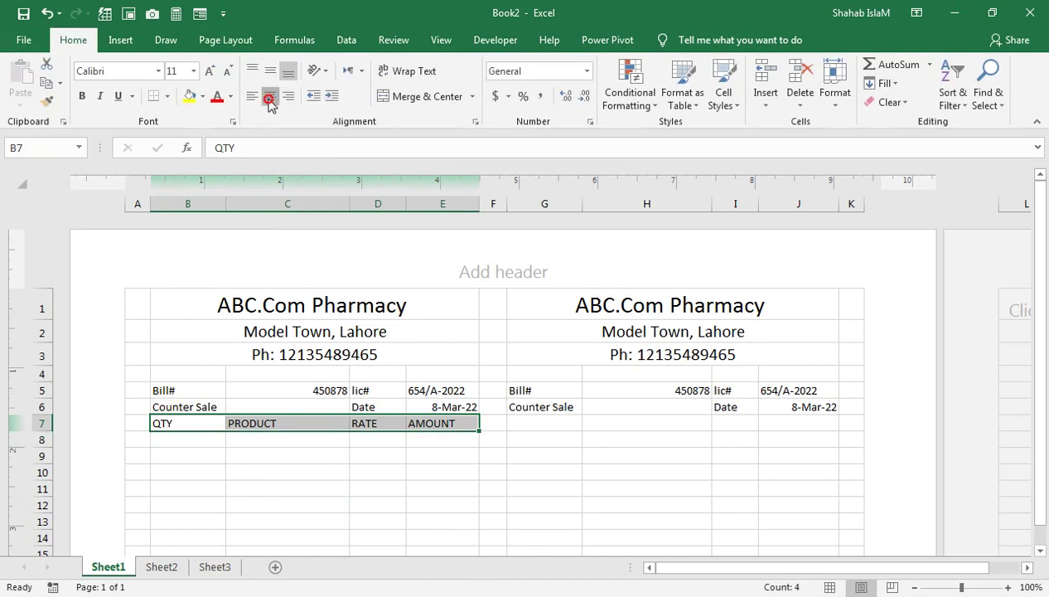
pyautogui.click(269, 97)
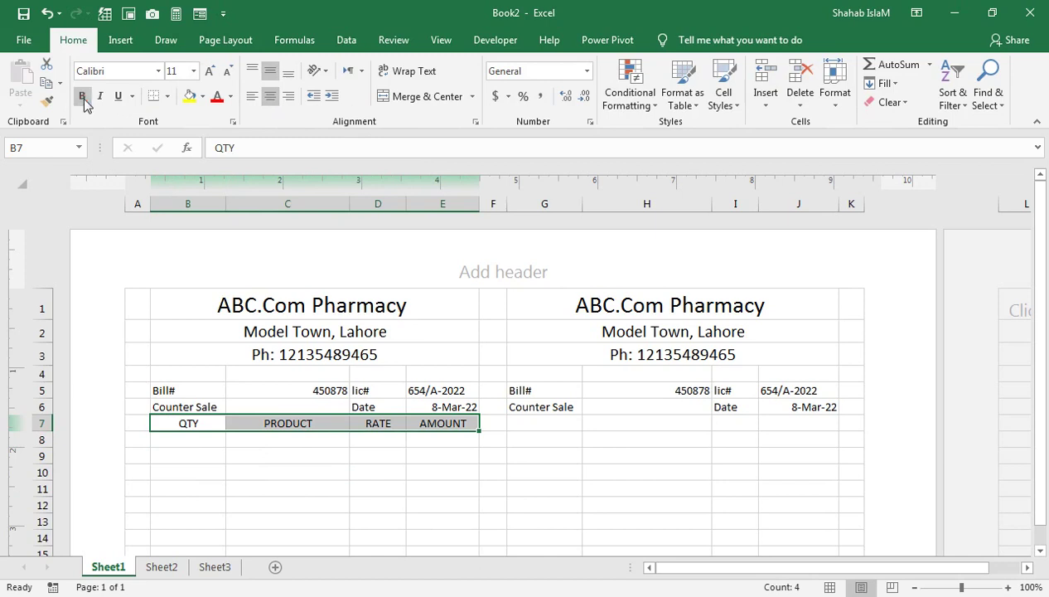
pyautogui.click(209, 72)
pyautogui.click(209, 72)
pyautogui.click(209, 72)
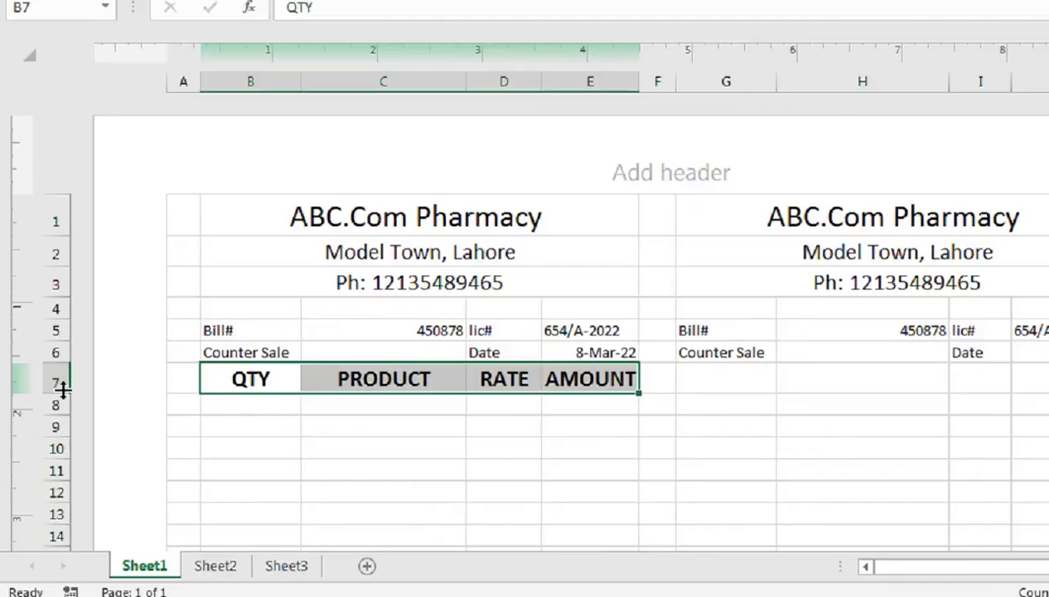
pyautogui.moveTo(41, 435); pyautogui.dragTo(43, 441)
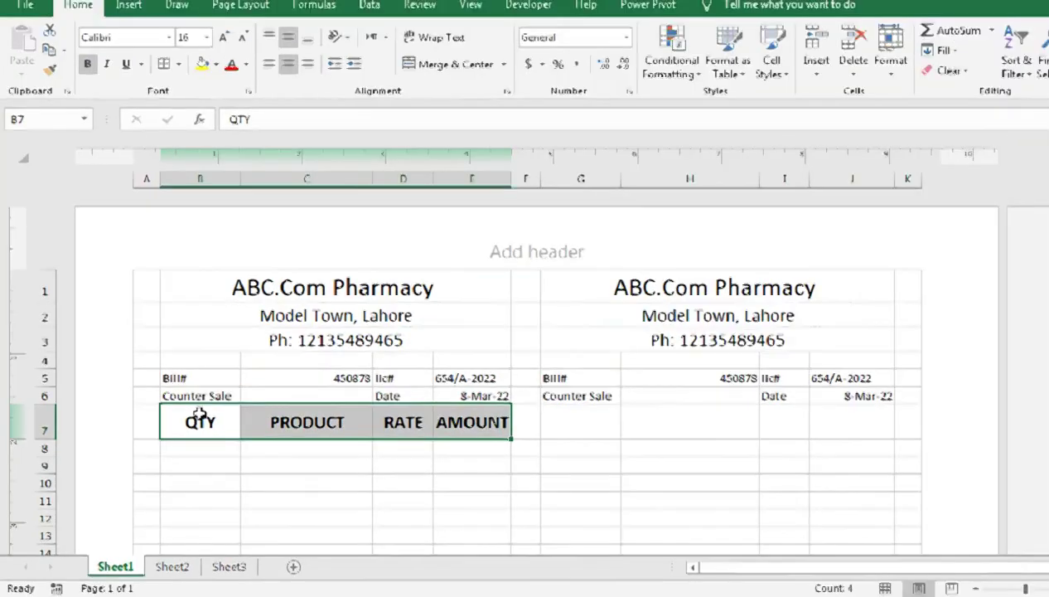
pyautogui.moveTo(177, 419); pyautogui.dragTo(456, 425)
pyautogui.hotkey('ctrl', 'c')
# - Paste the formatted headings into G7:J7 of the right-hand bill
pyautogui.click(543, 425)
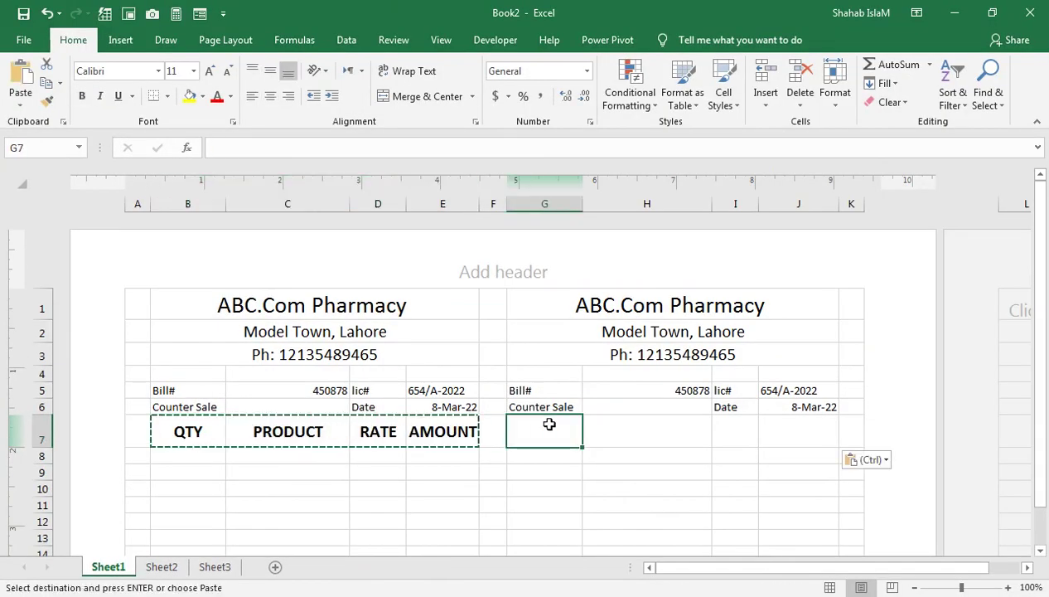
pyautogui.hotkey('ctrl', 'v')
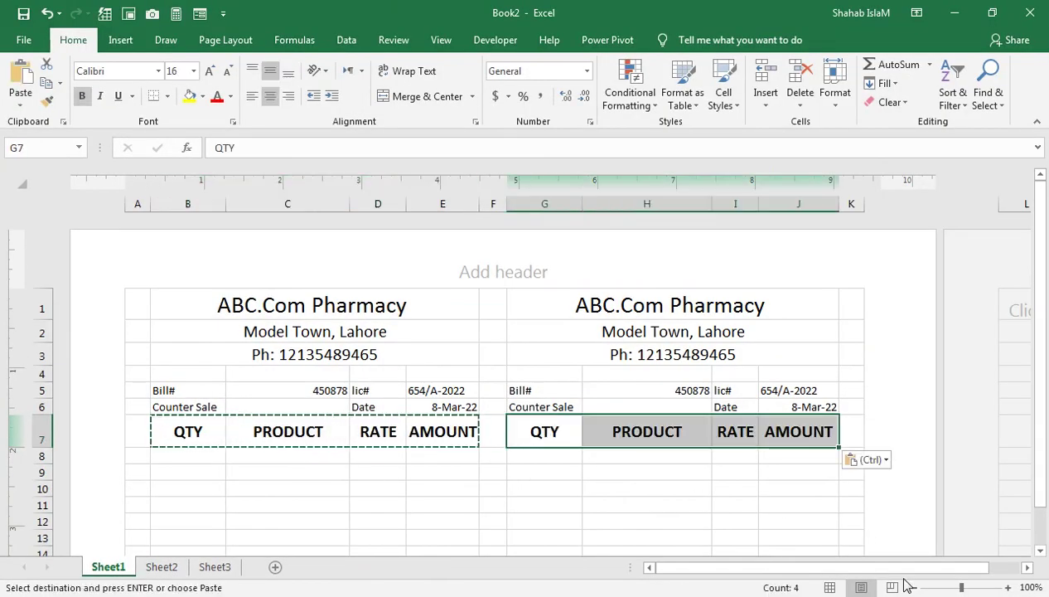
pyautogui.moveTo(960, 590); pyautogui.dragTo(953, 589)
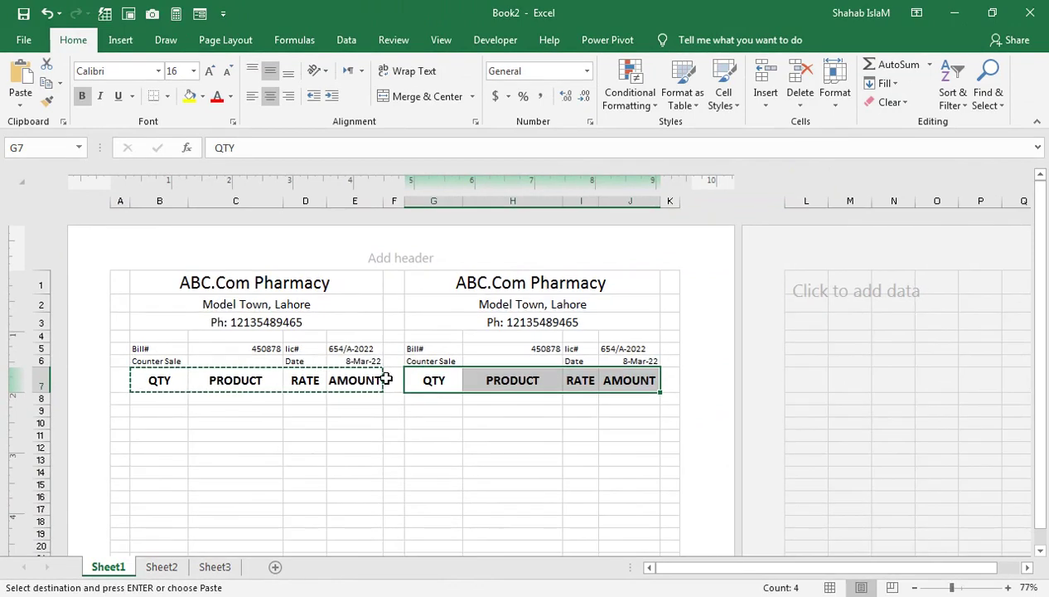
# - Select both bills' item tables down to row 19 for bordering
pyautogui.moveTo(421, 378); pyautogui.dragTo(636, 533)
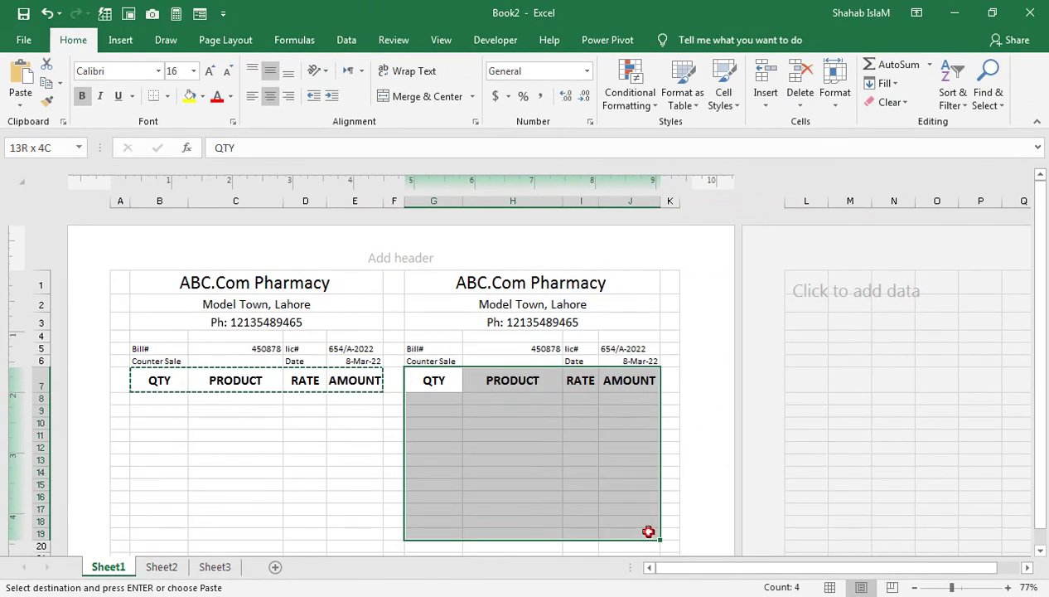
pyautogui.moveTo(660, 527); pyautogui.dragTo(670, 530)
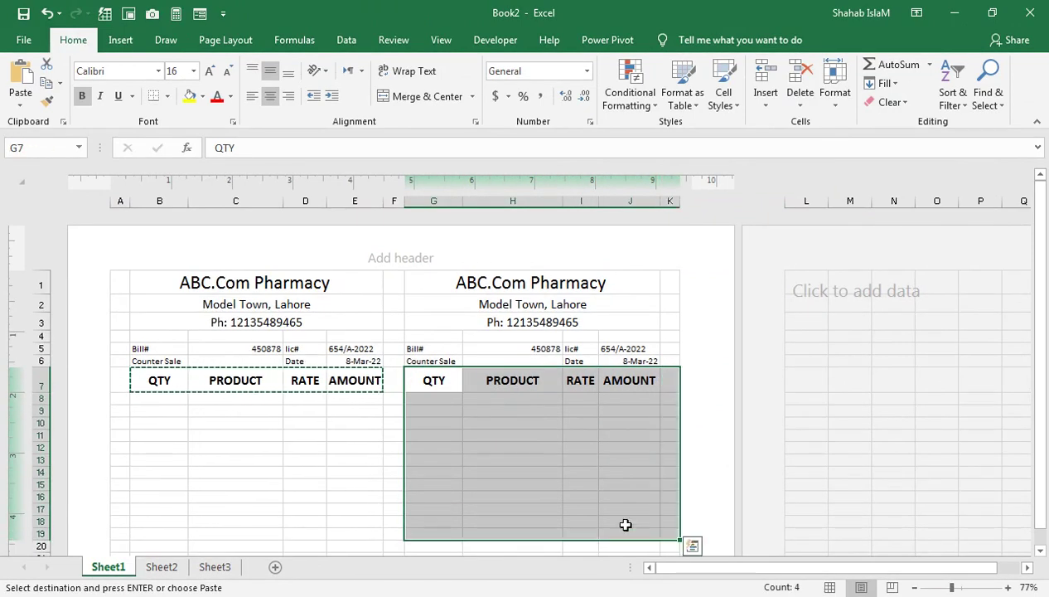
pyautogui.scroll(-3, 394, 477)
pyautogui.scroll(1, 393, 477)
pyautogui.scroll(2, 393, 477)
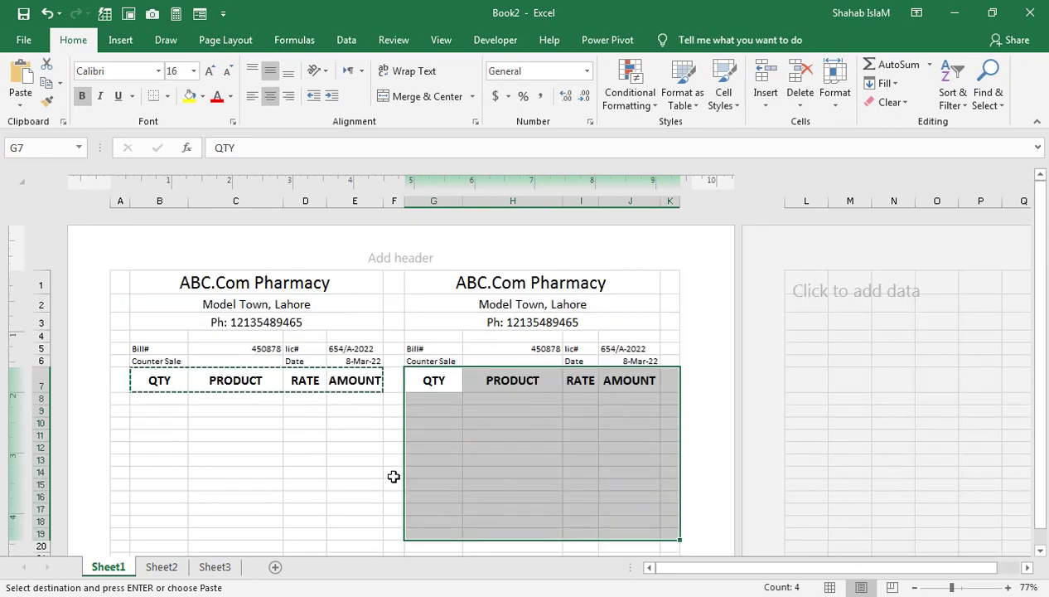
pyautogui.moveTo(160, 378); pyautogui.dragTo(347, 536)
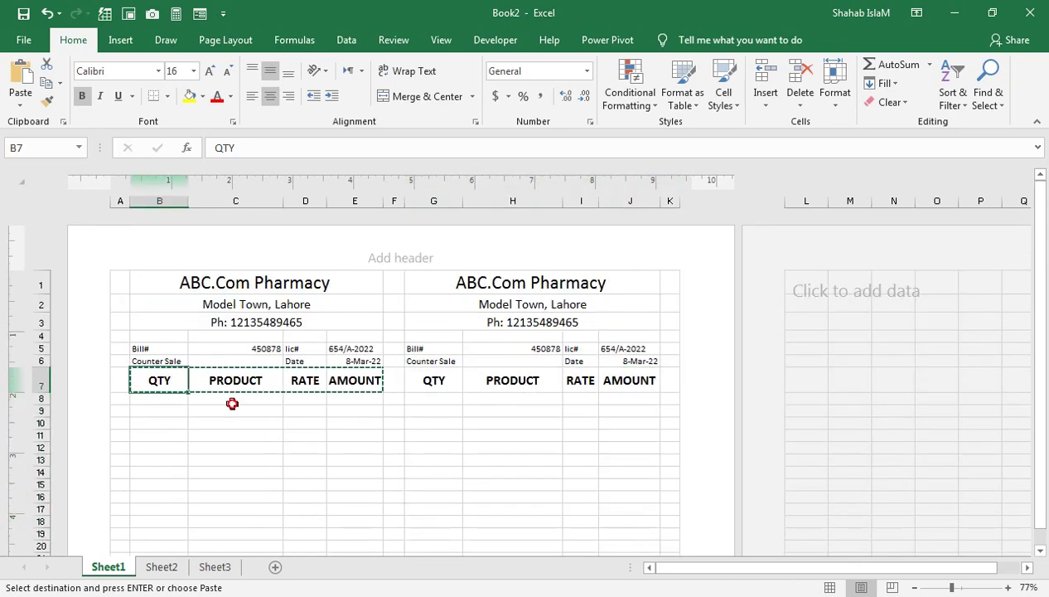
pyautogui.hotkey('ctrl', 'q')
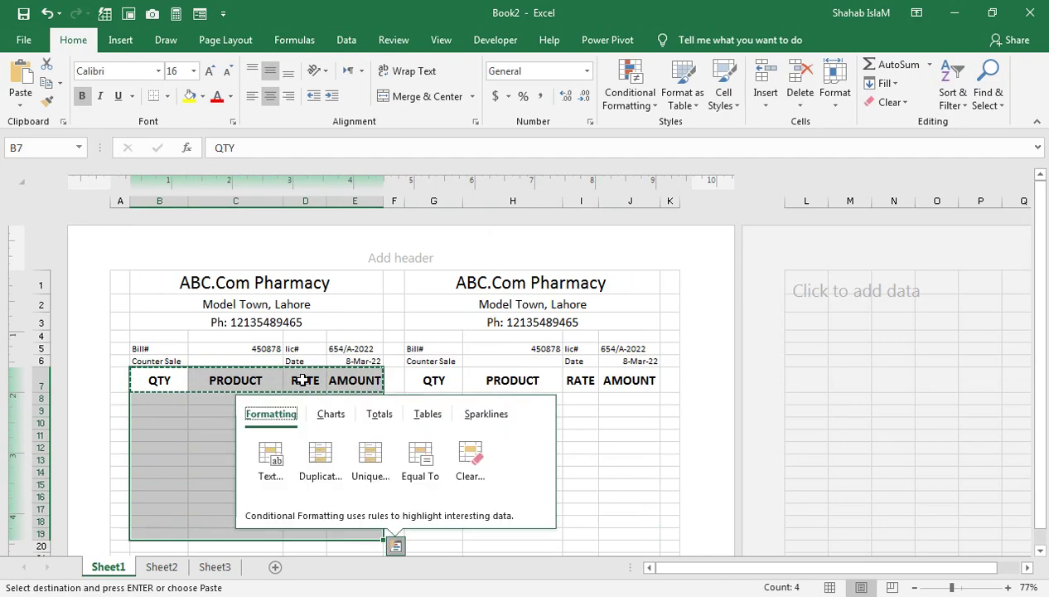
# - Apply All Borders to B7:E19 and G7:J19, and make row 19 taller
pyautogui.click(202, 96)
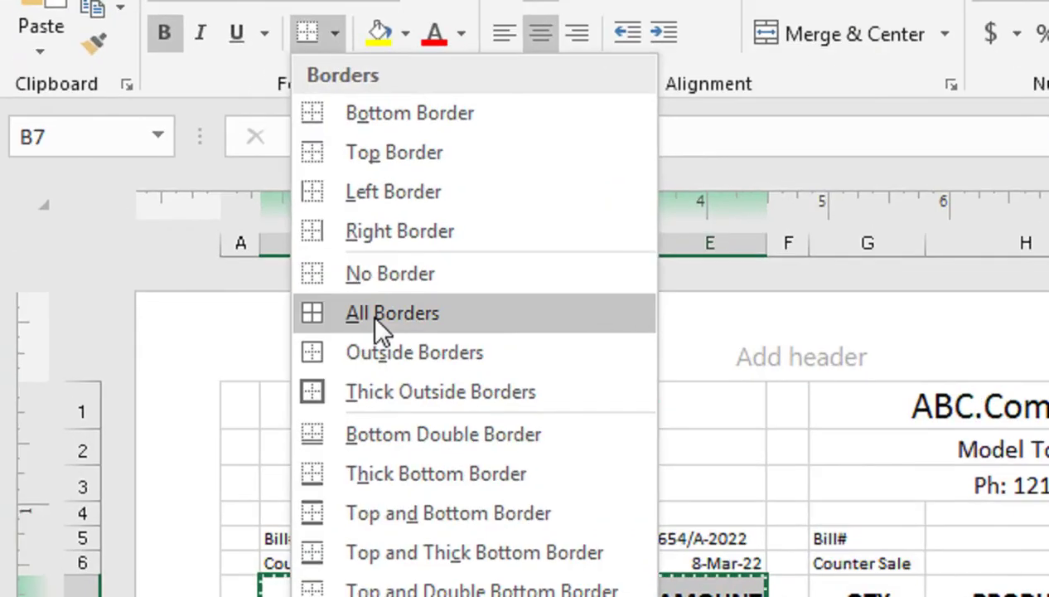
pyautogui.click(371, 313)
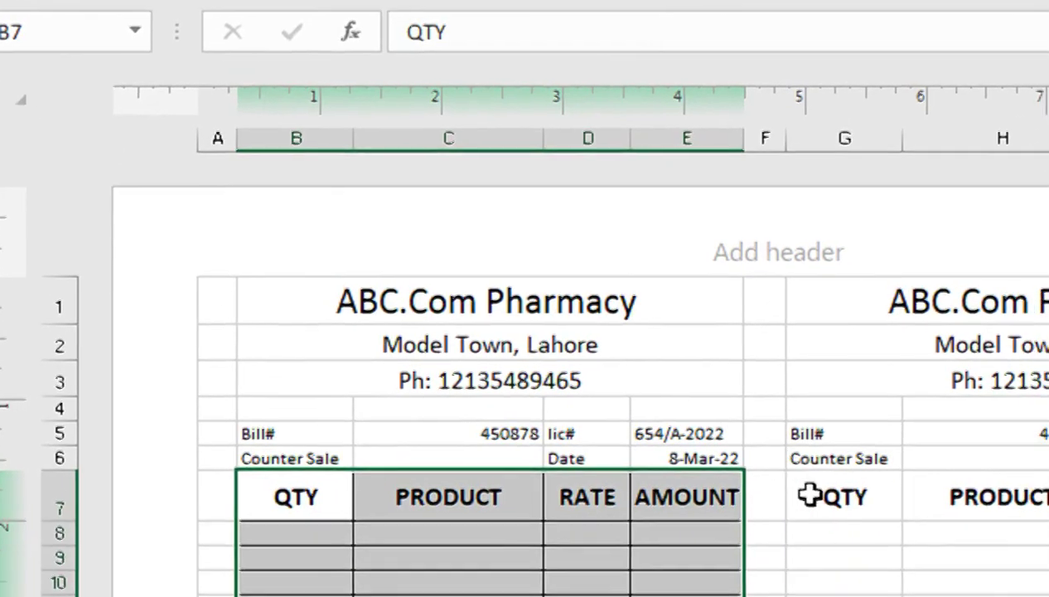
pyautogui.moveTo(808, 497); pyautogui.dragTo(846, 507)
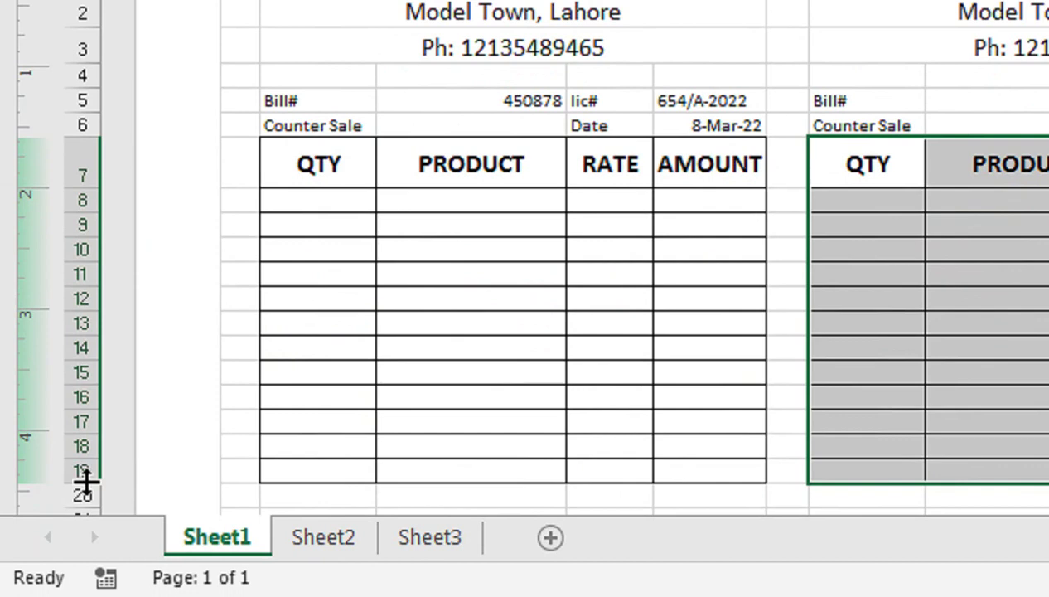
pyautogui.moveTo(87, 481); pyautogui.dragTo(86, 495)
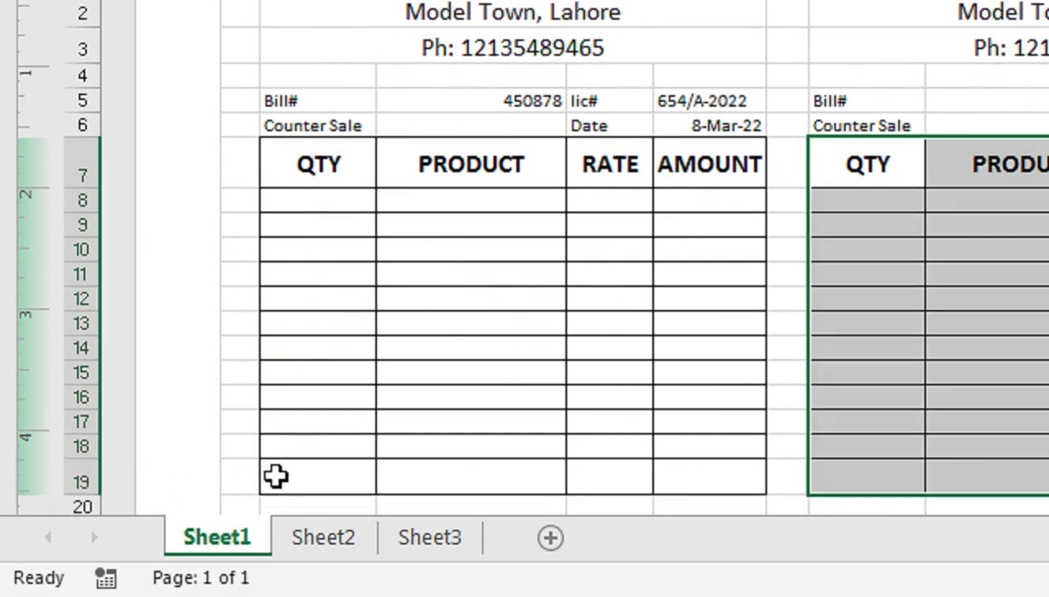
pyautogui.moveTo(297, 476); pyautogui.dragTo(570, 482)
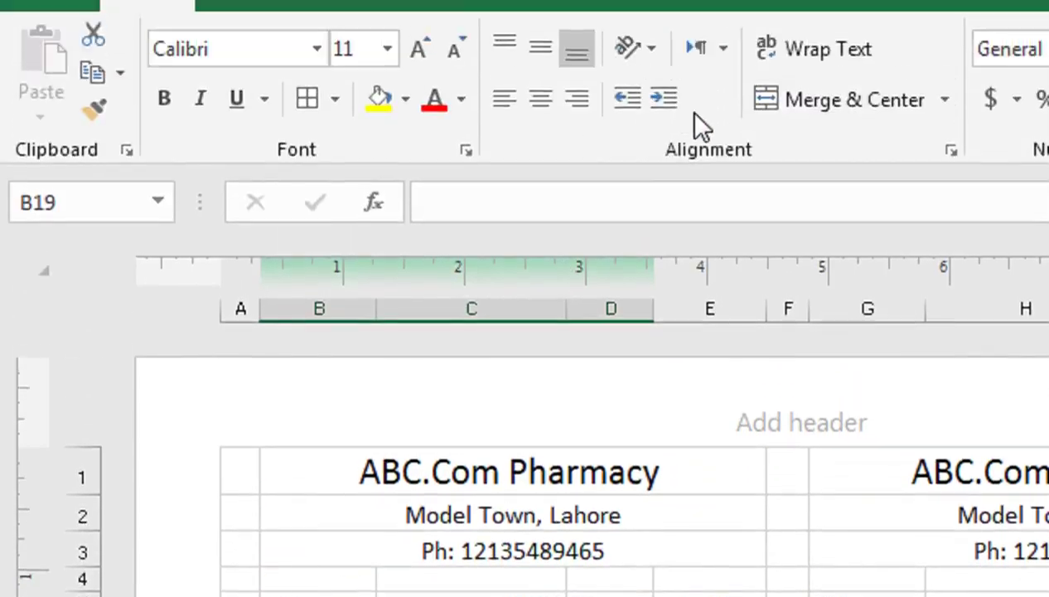
# - Undo the B19:D19 merge and instead merge C19:D19 and H19:I19
pyautogui.click(824, 120)
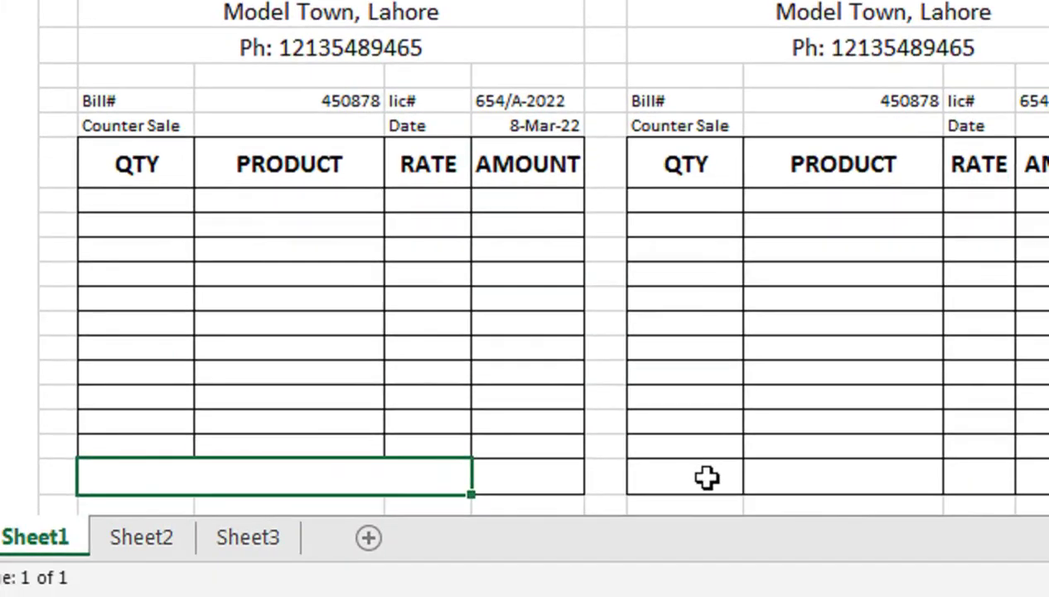
pyautogui.moveTo(716, 521); pyautogui.dragTo(986, 520)
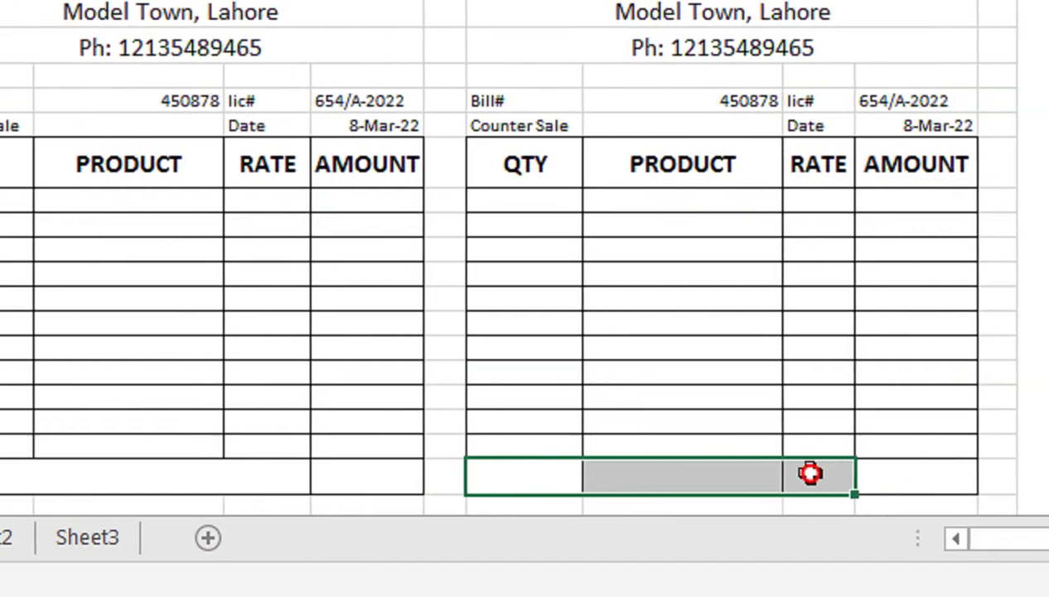
pyautogui.click(154, 477)
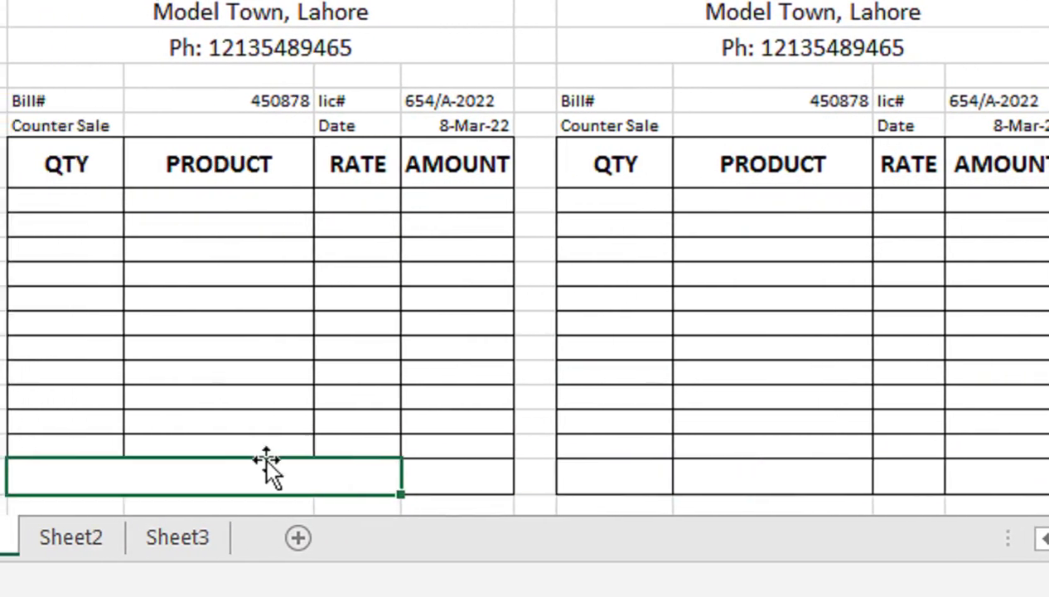
pyautogui.hotkey('alt', 'w', 'p')
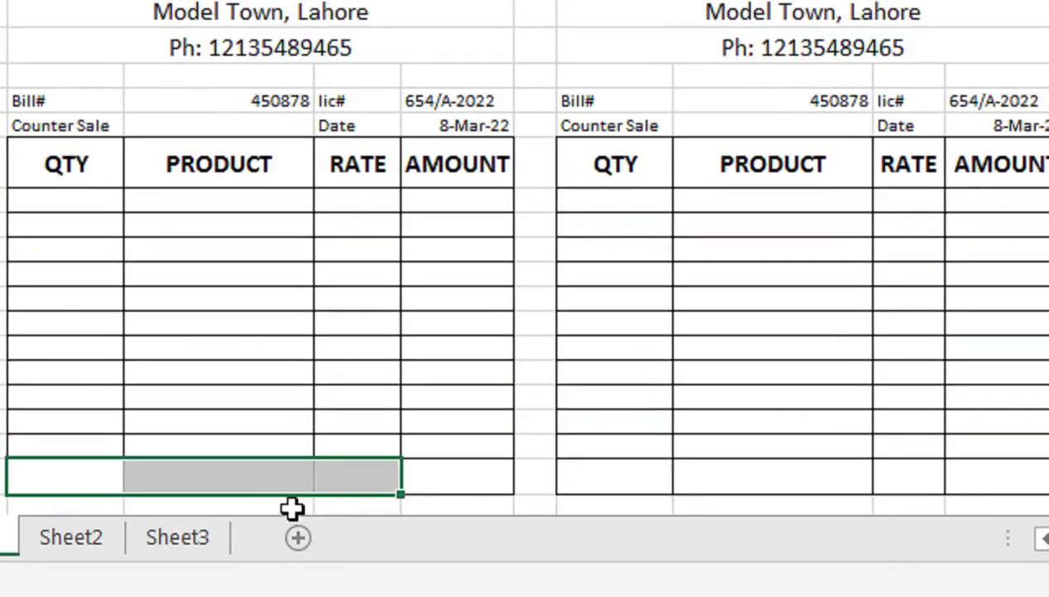
pyautogui.click(279, 486)
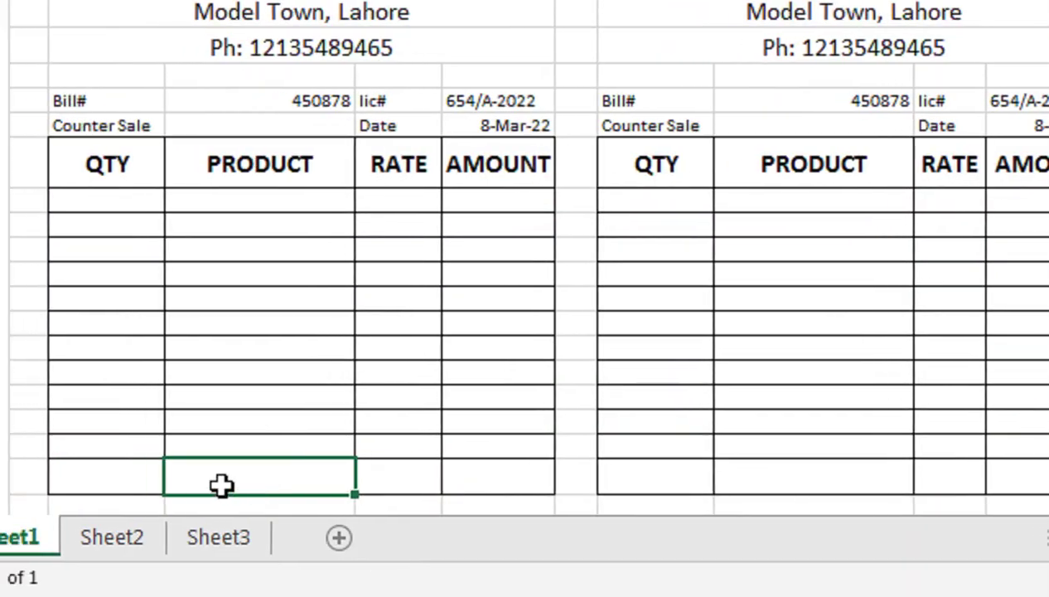
pyautogui.moveTo(460, 470); pyautogui.dragTo(468, 464)
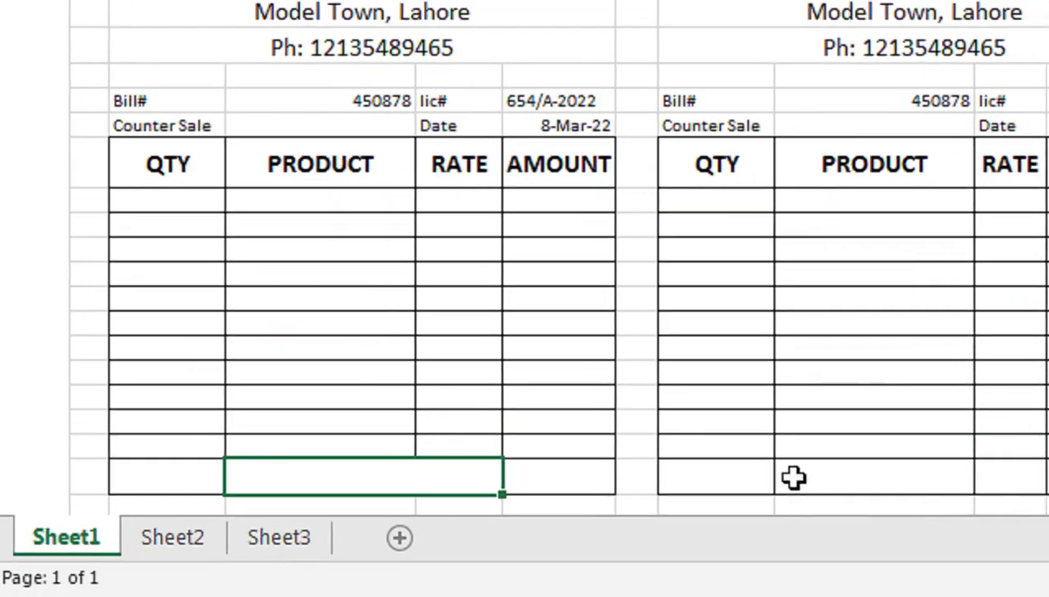
pyautogui.moveTo(796, 478); pyautogui.dragTo(795, 472)
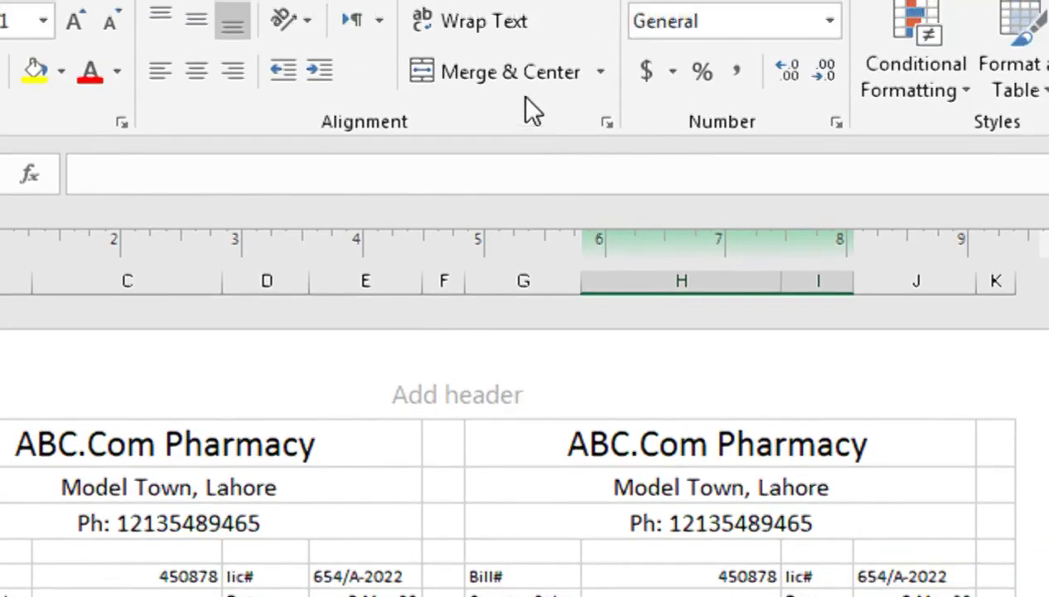
pyautogui.click(522, 141)
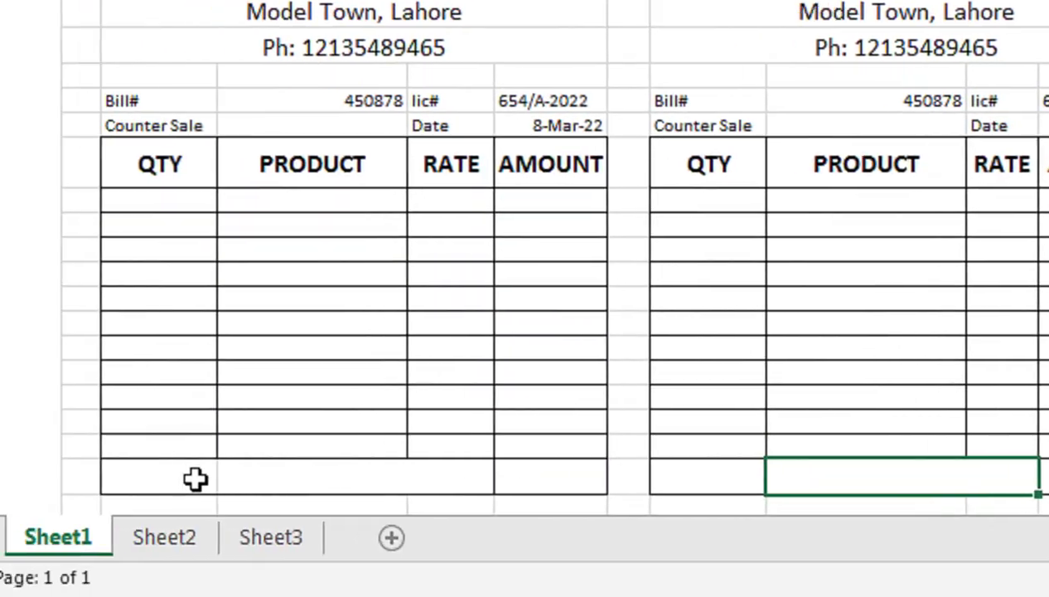
pyautogui.click(263, 479)
pyautogui.write('T-ITEM')
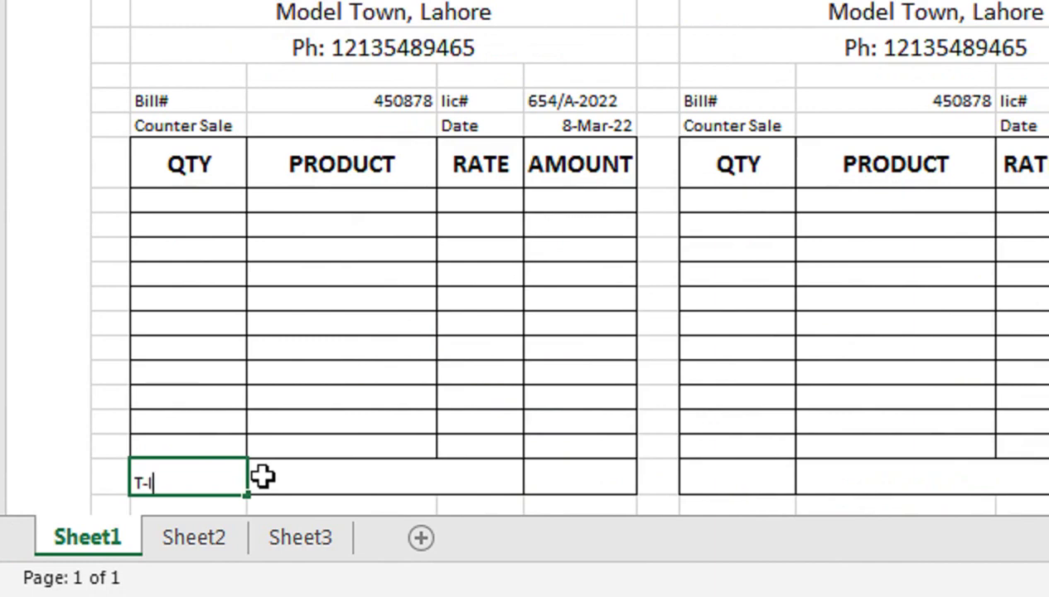
# - Copy the QTY heading's bold, large formatting onto the T-ITEM label in B19
pyautogui.click(288, 416)
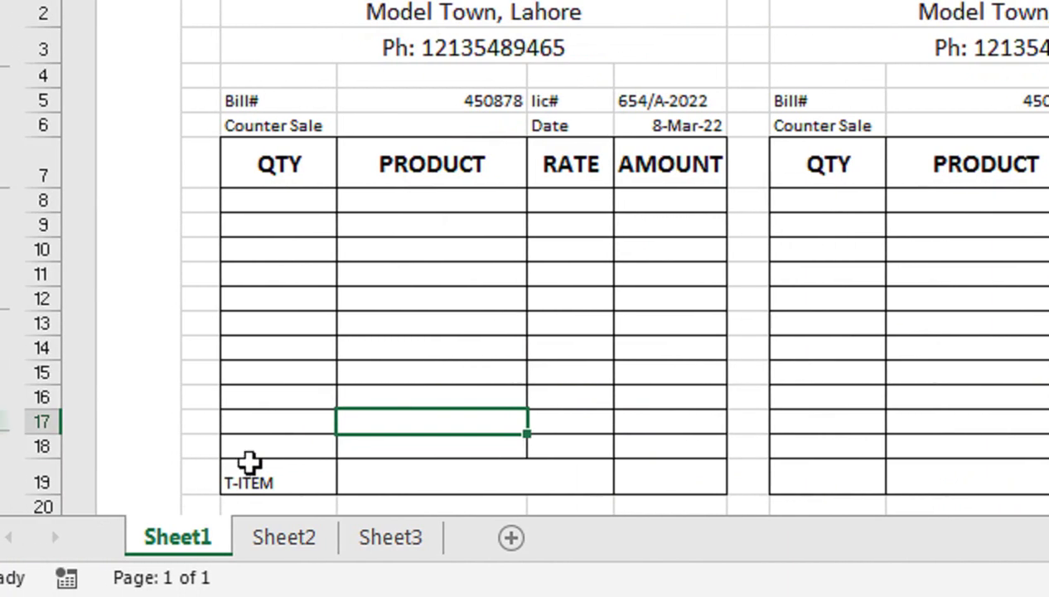
pyautogui.moveTo(326, 207); pyautogui.dragTo(319, 173)
pyautogui.click(94, 47)
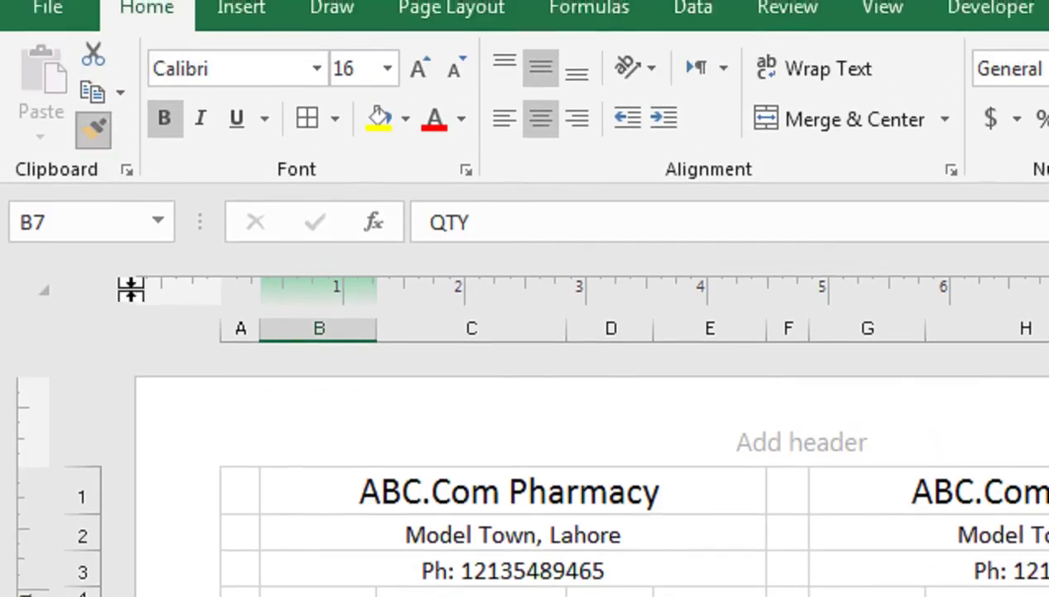
pyautogui.click(323, 478)
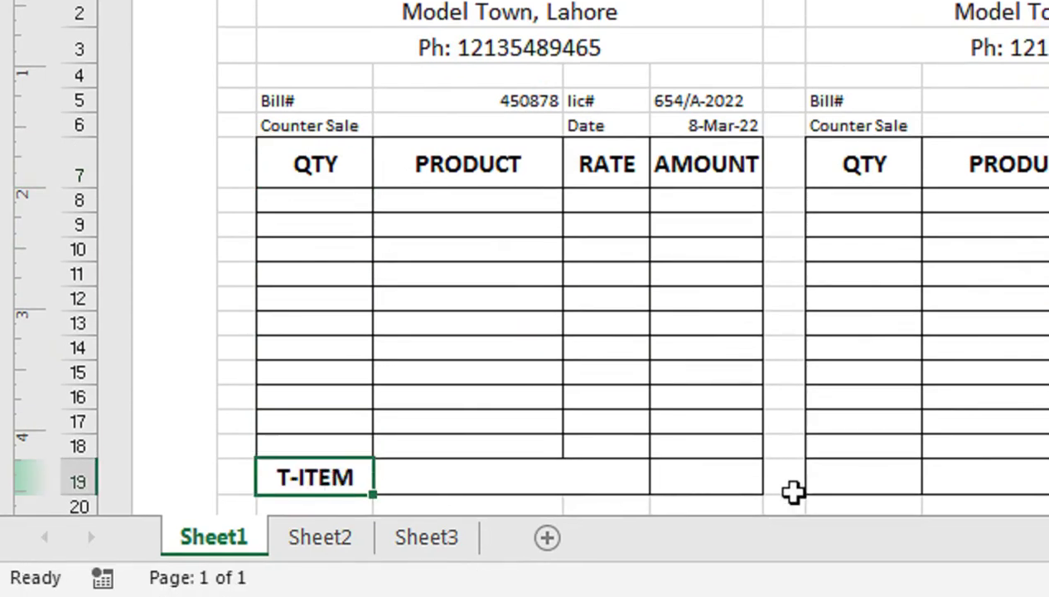
# - Label G19 T-ITEM and give it B19's formatting
pyautogui.click(788, 482)
pyautogui.write('T-ITEM')
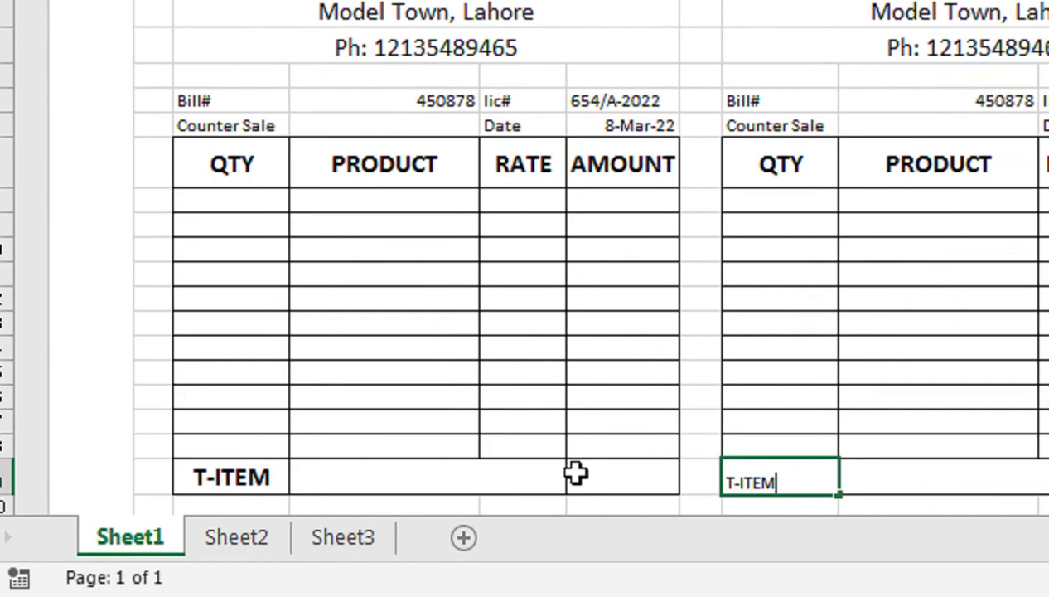
pyautogui.click(232, 474)
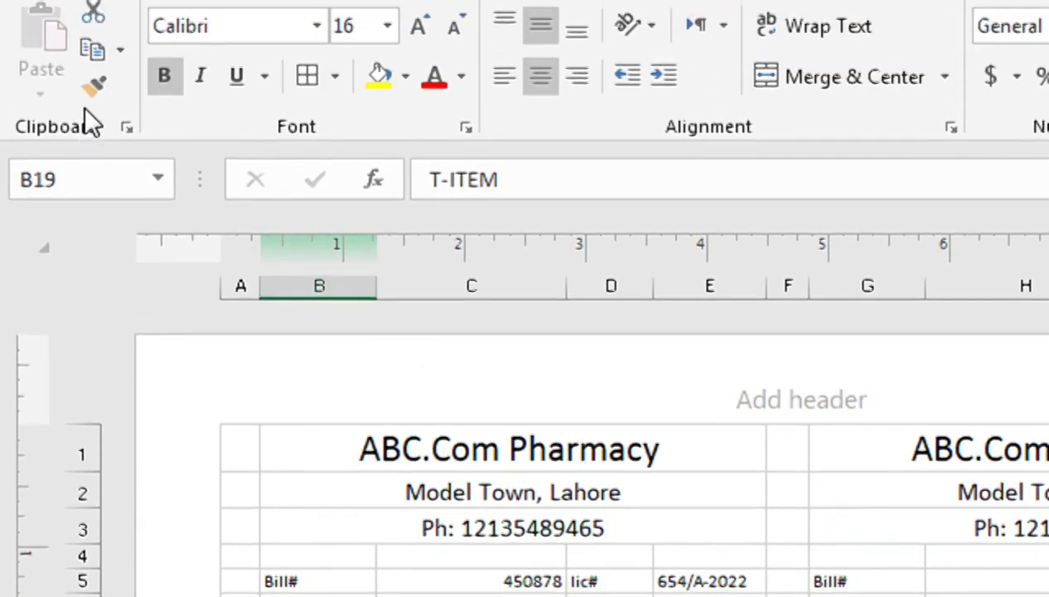
pyautogui.click(93, 91)
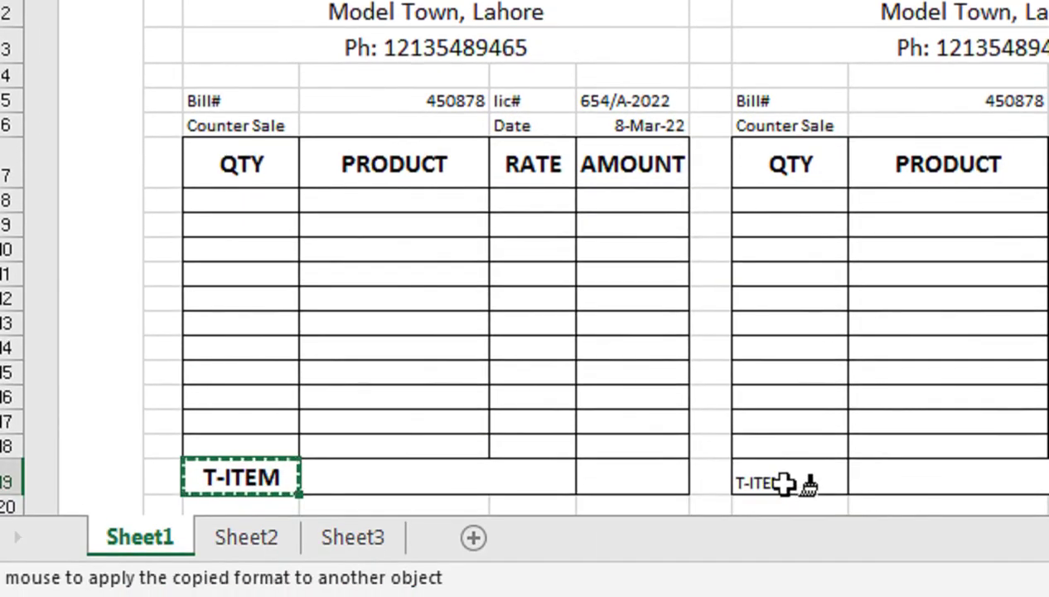
pyautogui.click(796, 481)
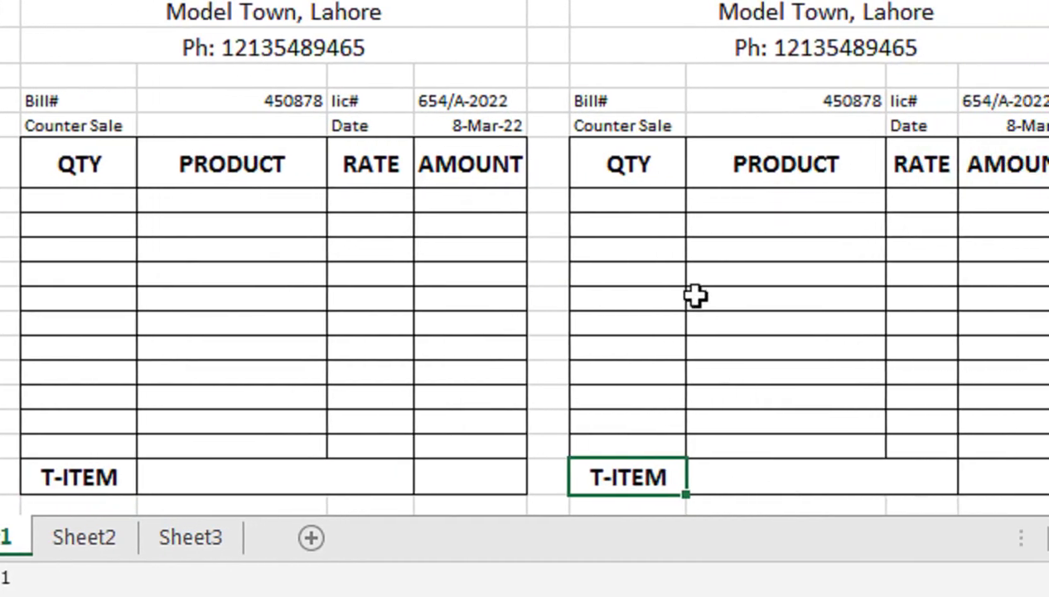
# - Add quantity totals =SUM(G8:G18) and =SUM(B8:B18) to both bills' T-ITEM rows
pyautogui.click(754, 470)
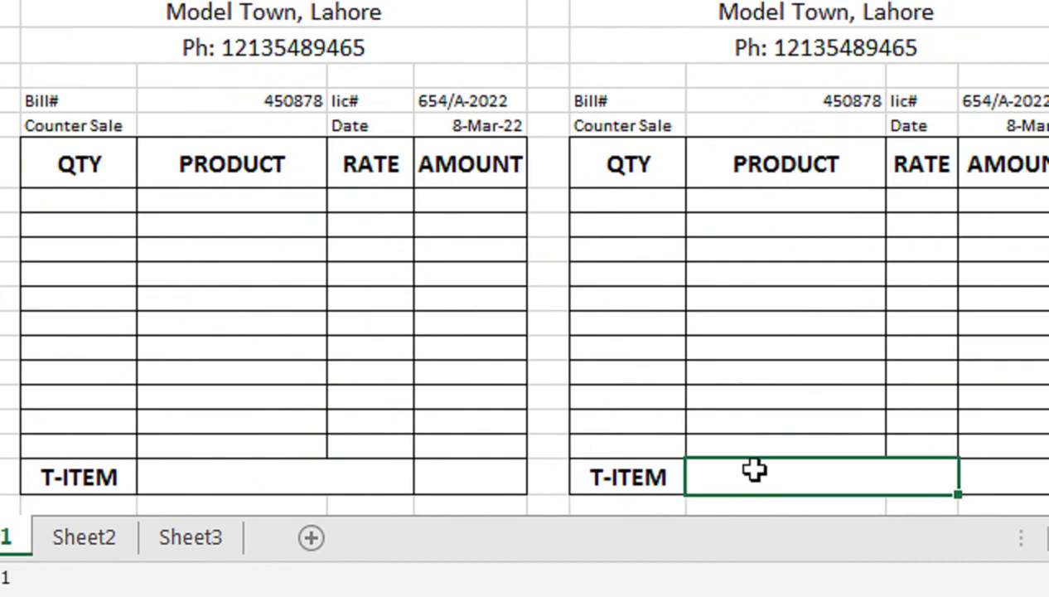
pyautogui.write('=SUM(')
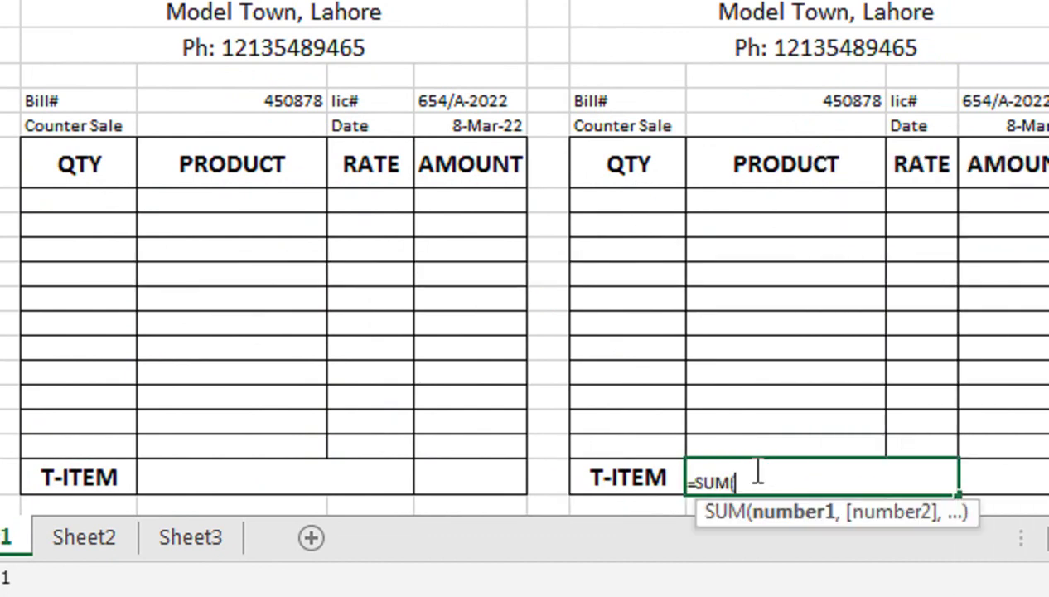
pyautogui.press('Up')
pyautogui.hotkey('shift', 'Up')
pyautogui.hotkey('shift', 'Up')
pyautogui.hotkey('shift', 'Up')
pyautogui.hotkey('shift', 'Up')
pyautogui.hotkey('shift', 'Up')
pyautogui.hotkey('shift', 'Up')
pyautogui.hotkey('shift', 'Up')
pyautogui.hotkey('shift', 'Up')
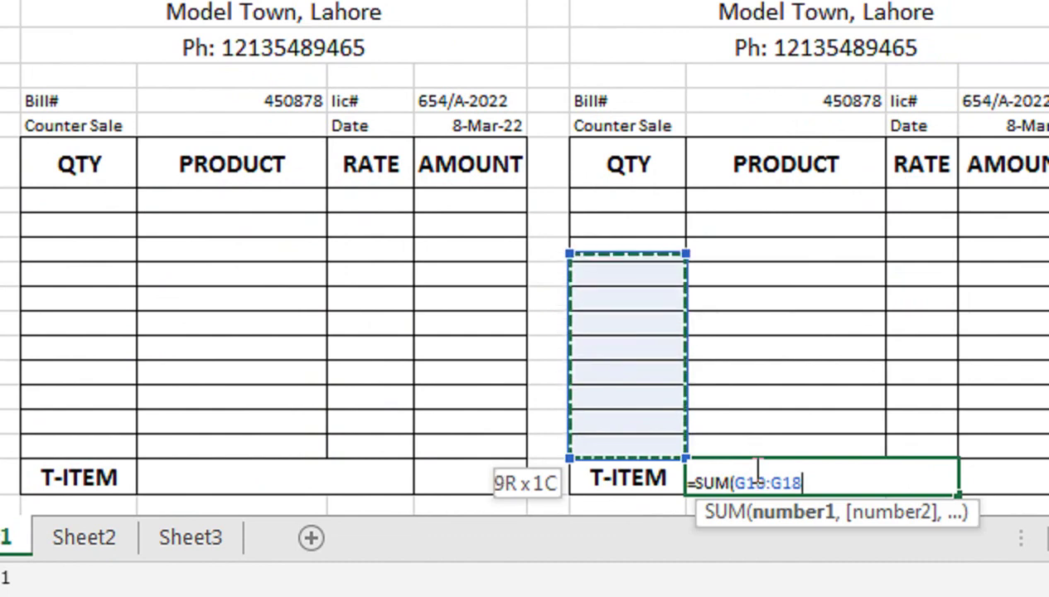
pyautogui.hotkey('shift', 'Up')
pyautogui.hotkey('shift', 'Up')
pyautogui.press('Return')
pyautogui.press('Up')
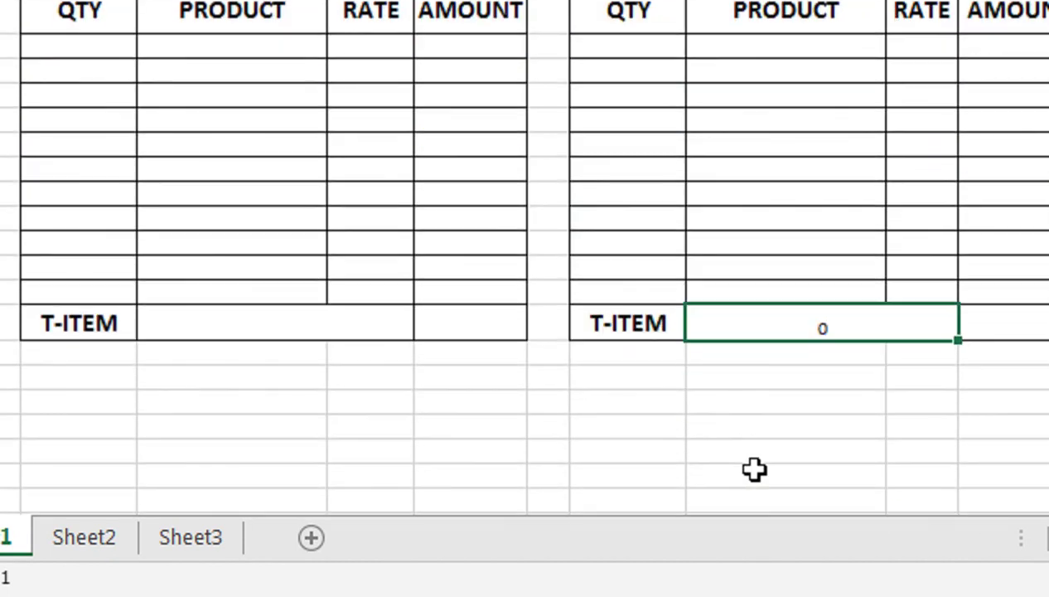
pyautogui.click(266, 327)
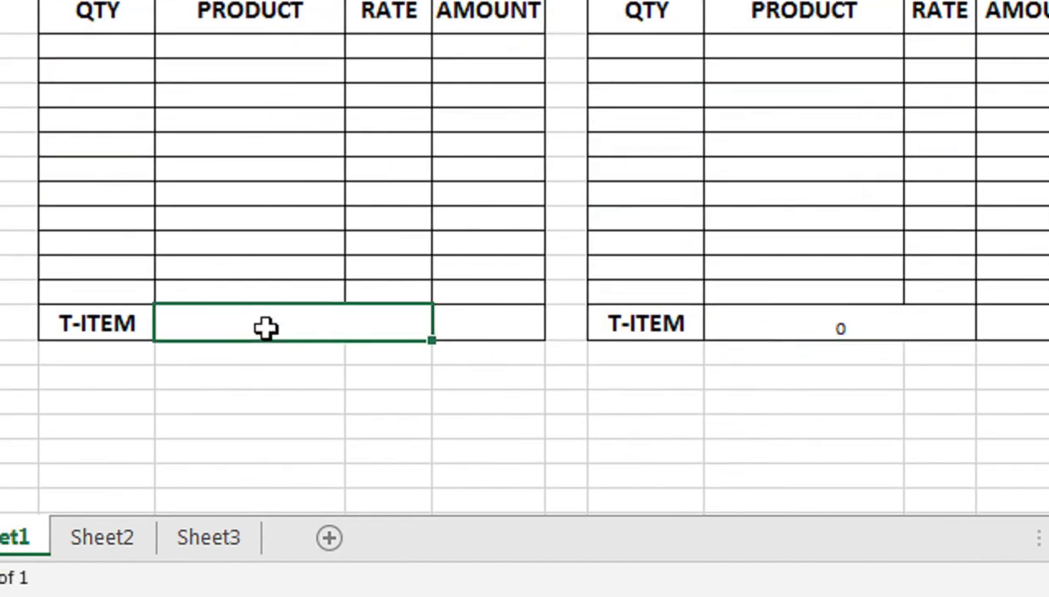
pyautogui.write('=SUM(')
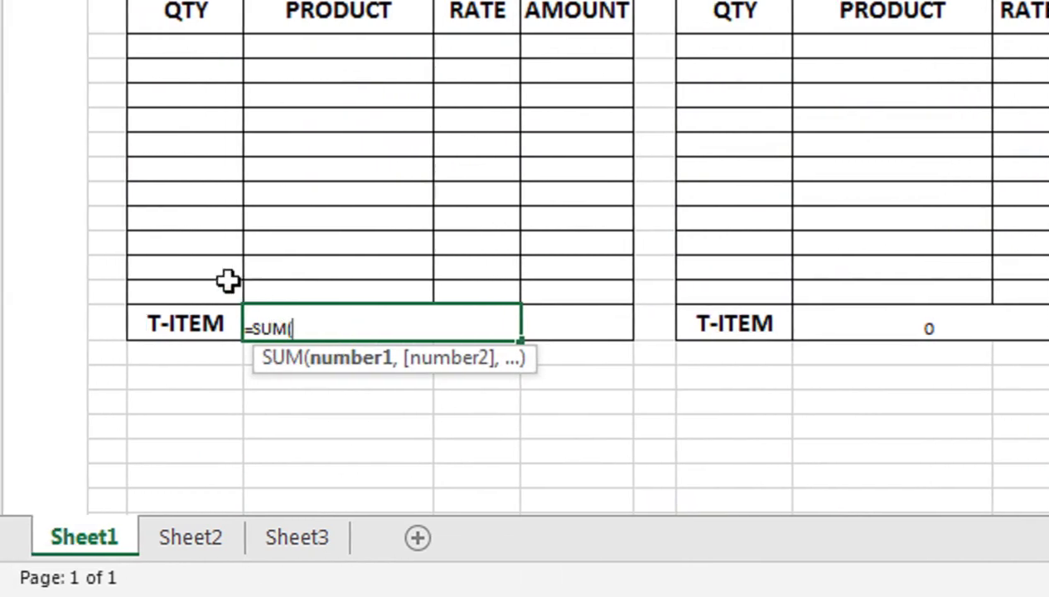
pyautogui.moveTo(228, 280); pyautogui.dragTo(228, 45)
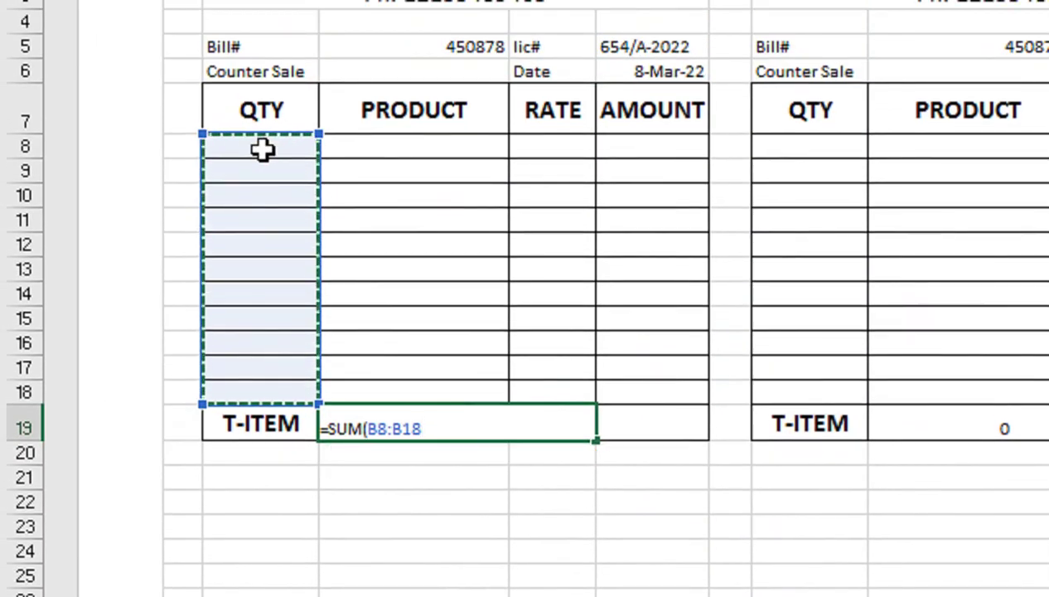
pyautogui.press('Return')
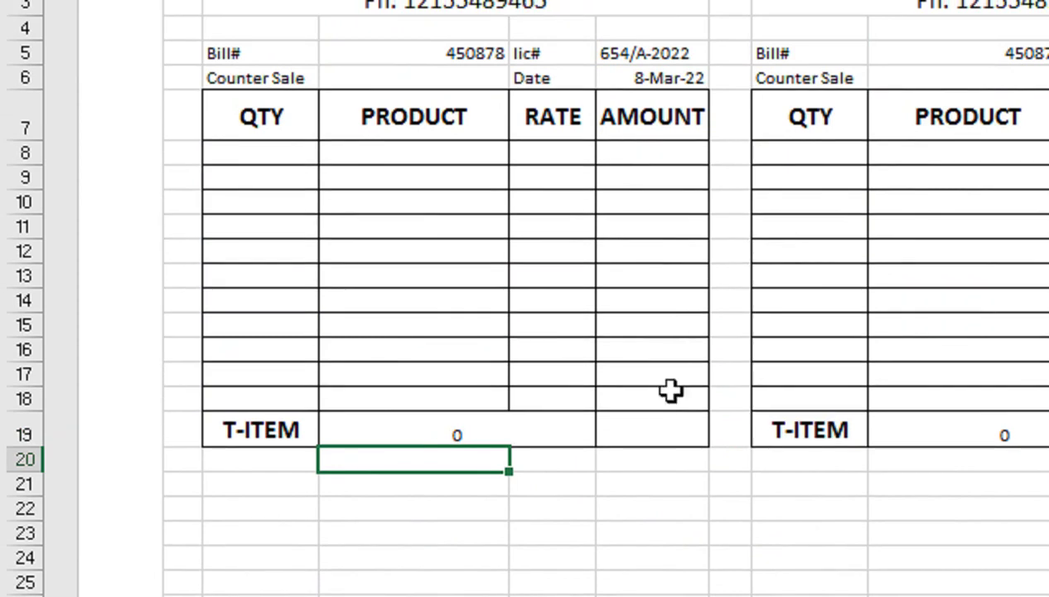
# - Add amount totals =SUM(E8:E18) and =SUM(J8:J18) to both bills' T-ITEM rows
pyautogui.click(664, 414)
pyautogui.write('=SU')
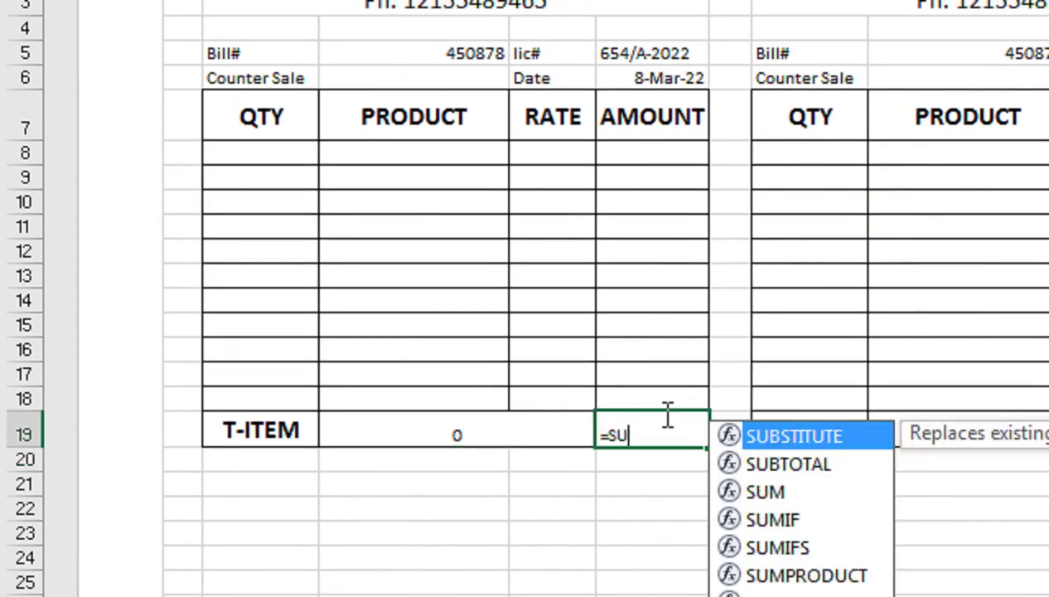
pyautogui.write('M(')
pyautogui.press('Up')
pyautogui.hotkey('shift', 'Up')
pyautogui.hotkey('shift', 'Up')
pyautogui.hotkey('shift', 'Up')
pyautogui.hotkey('shift', 'Up')
pyautogui.hotkey('shift', 'Up')
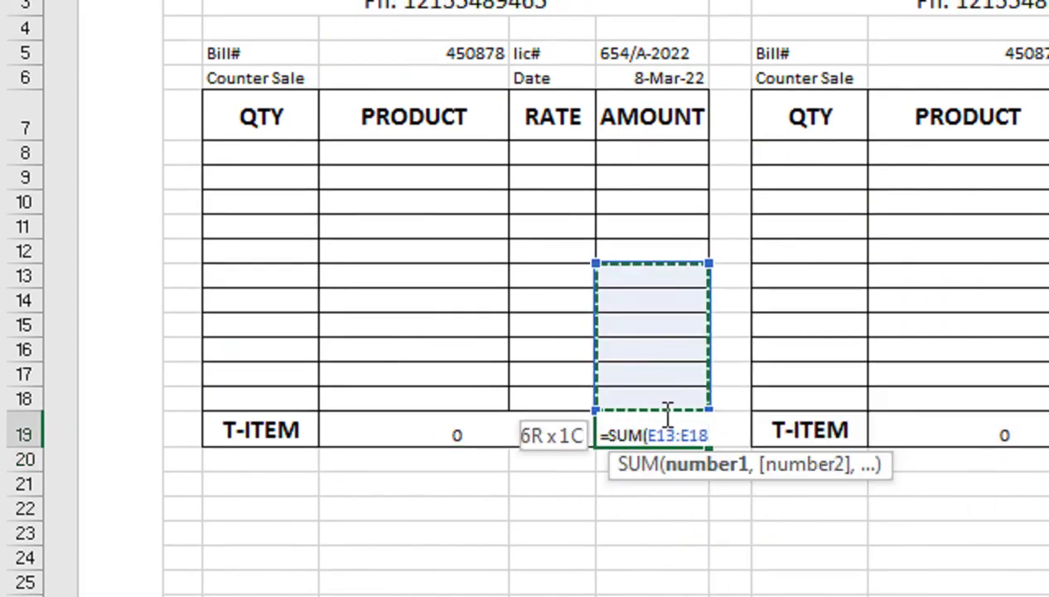
pyautogui.hotkey('shift', 'Up')
pyautogui.hotkey('shift', 'Up')
pyautogui.hotkey('shift', 'Up')
pyautogui.hotkey('shift', 'Up')
pyautogui.hotkey('shift', 'Up')
pyautogui.press('Return')
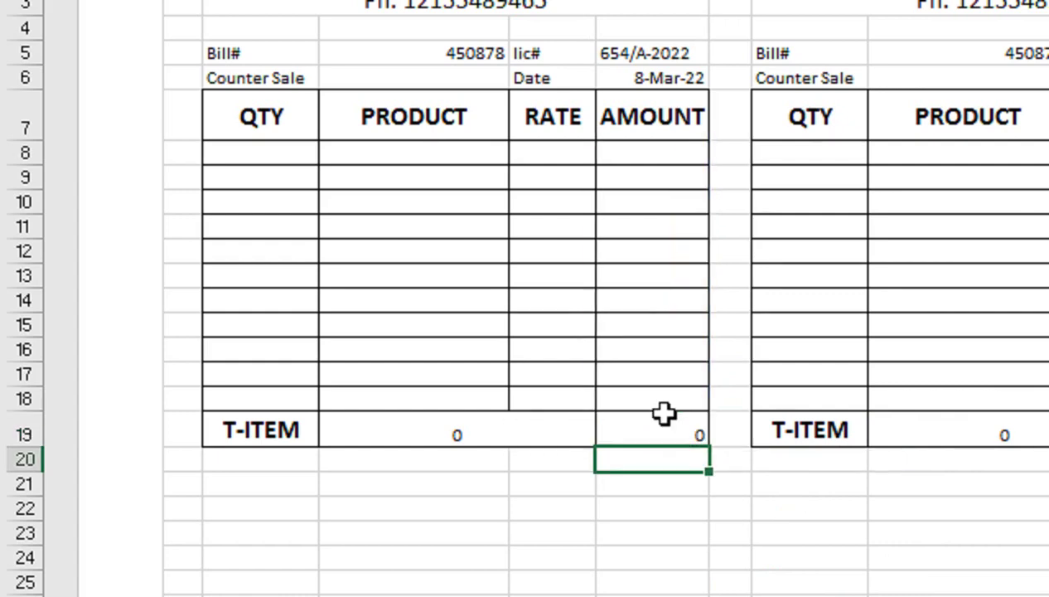
pyautogui.hscroll(2, 930, 428)
pyautogui.hscroll(3, 829, 431)
pyautogui.click(816, 431)
pyautogui.write('=SU')
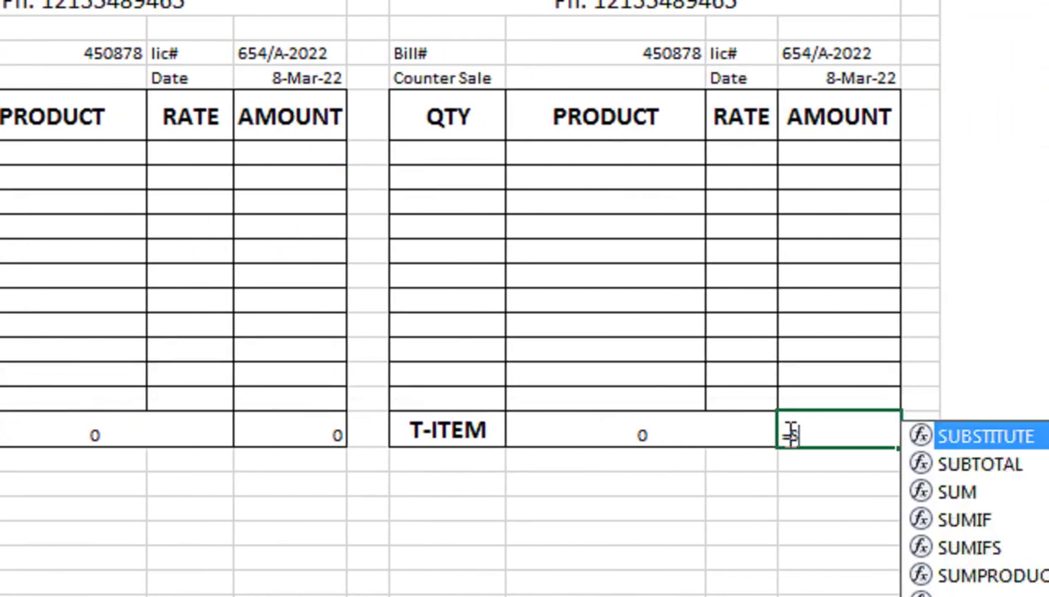
pyautogui.write('M(')
pyautogui.press('Up')
pyautogui.hotkey('shift', 'Up')
pyautogui.hotkey('shift', 'Up')
pyautogui.hotkey('shift', 'Up')
pyautogui.hotkey('shift', 'Up')
pyautogui.hotkey('shift', 'Up')
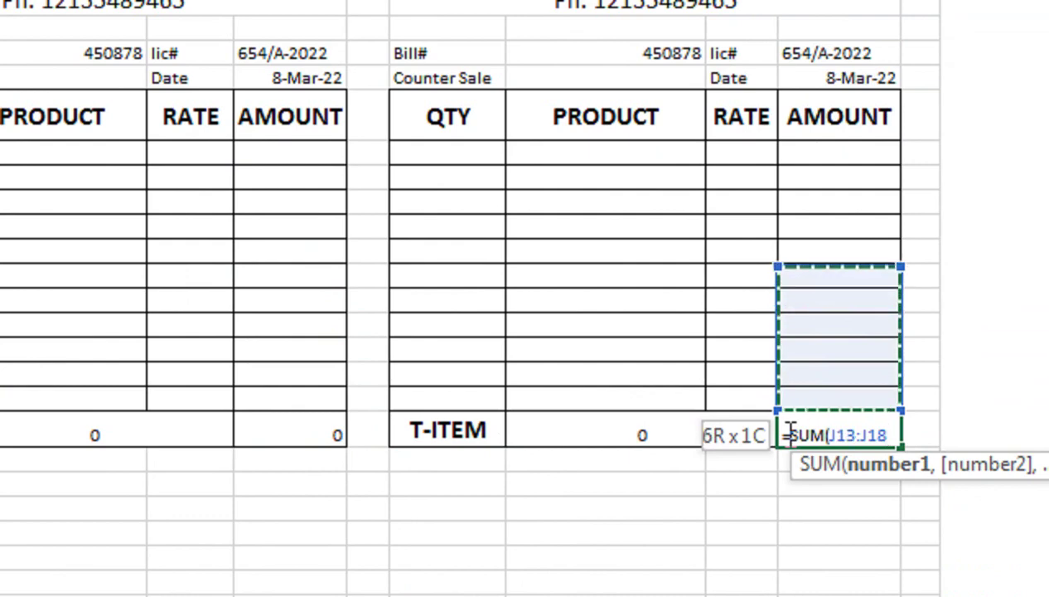
pyautogui.hotkey('shift', 'Up')
pyautogui.hotkey('shift', 'Up')
pyautogui.hotkey('shift', 'Up')
pyautogui.hotkey('shift', 'Up')
pyautogui.hotkey('shift', 'Up')
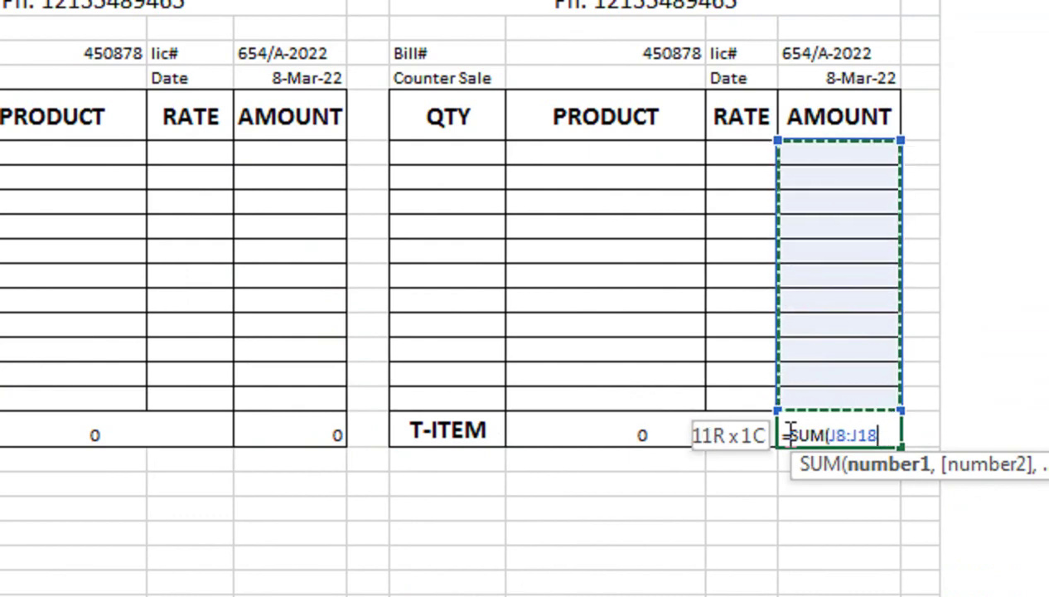
pyautogui.write('p')
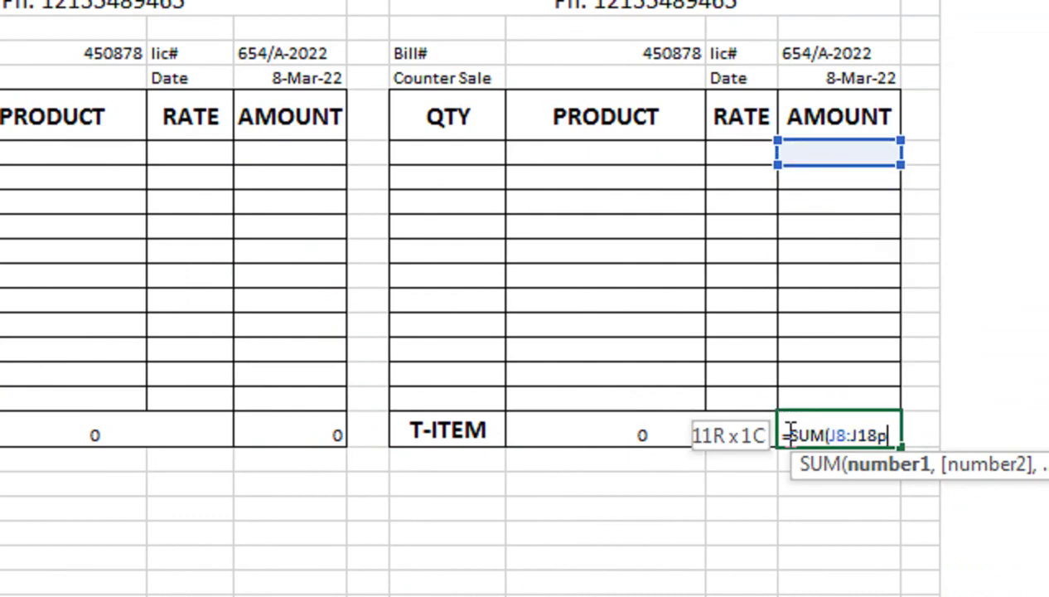
pyautogui.press('BackSpace')
pyautogui.write(')')
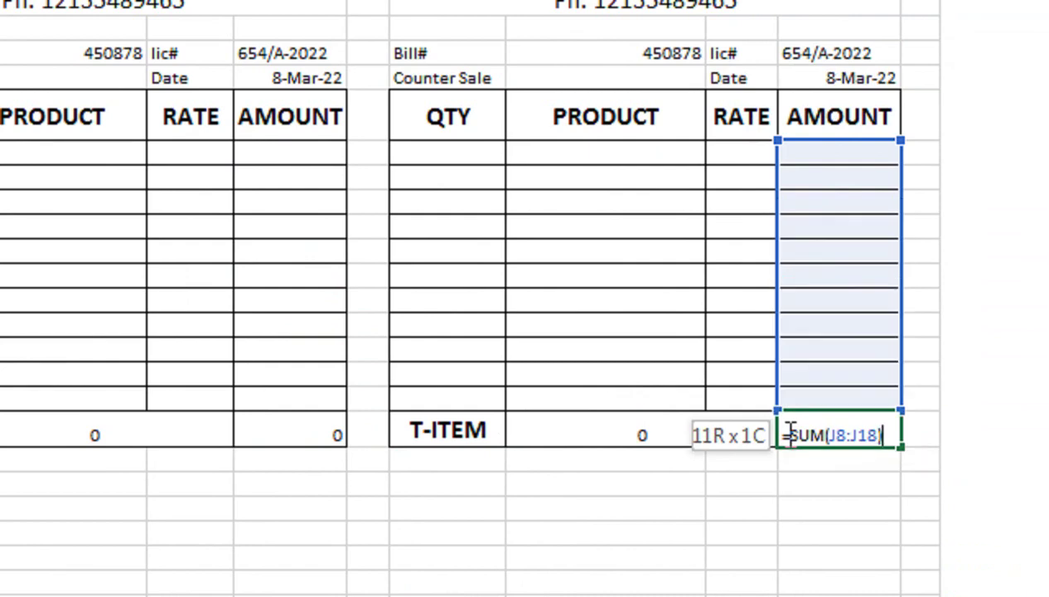
pyautogui.press('Return')
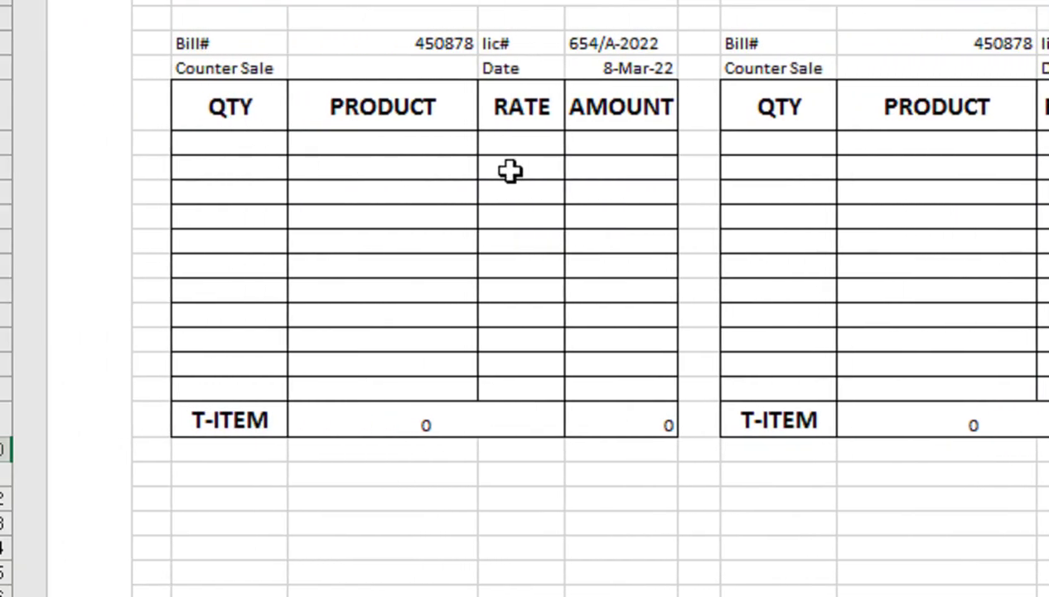
# - Enter the QTY×RATE formula in the left bill's first AMOUNT cell and fill it to row 18
pyautogui.click(588, 150)
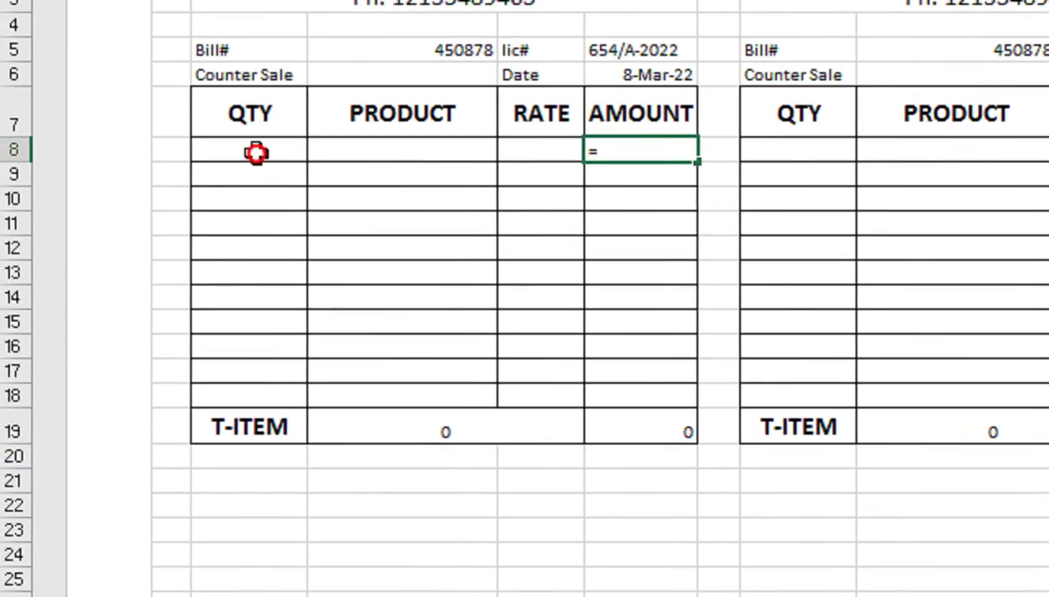
pyautogui.write('=')
pyautogui.click(236, 151)
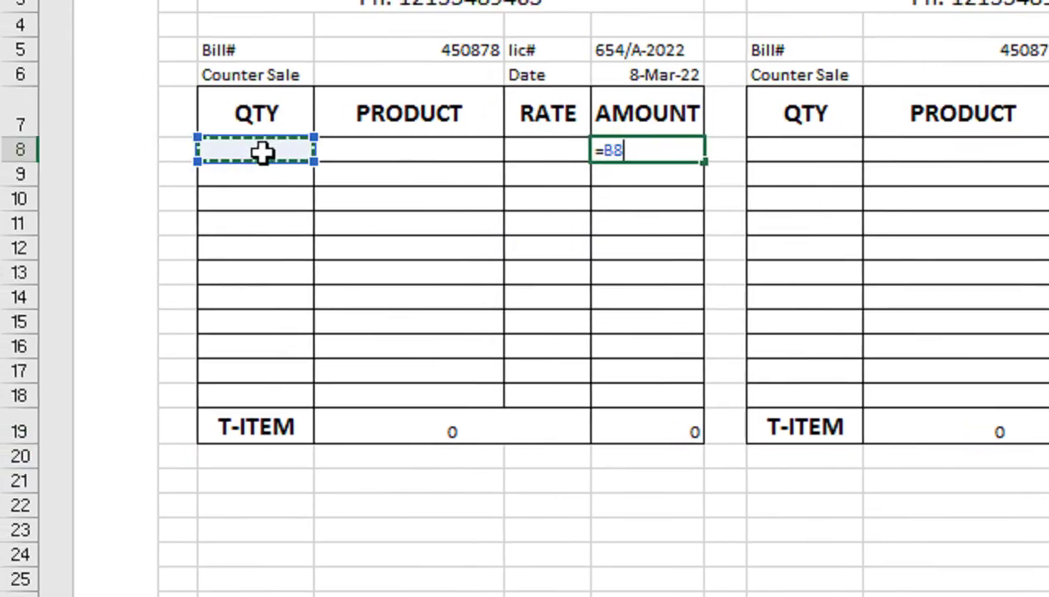
pyautogui.write('*')
pyautogui.press('Left')
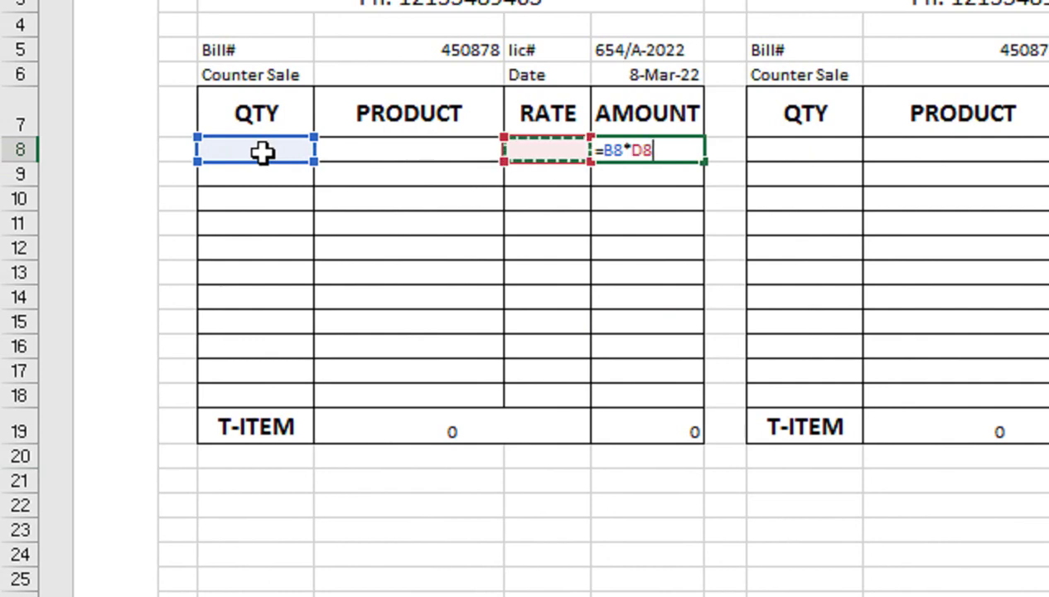
pyautogui.press('Return')
pyautogui.click(675, 152)
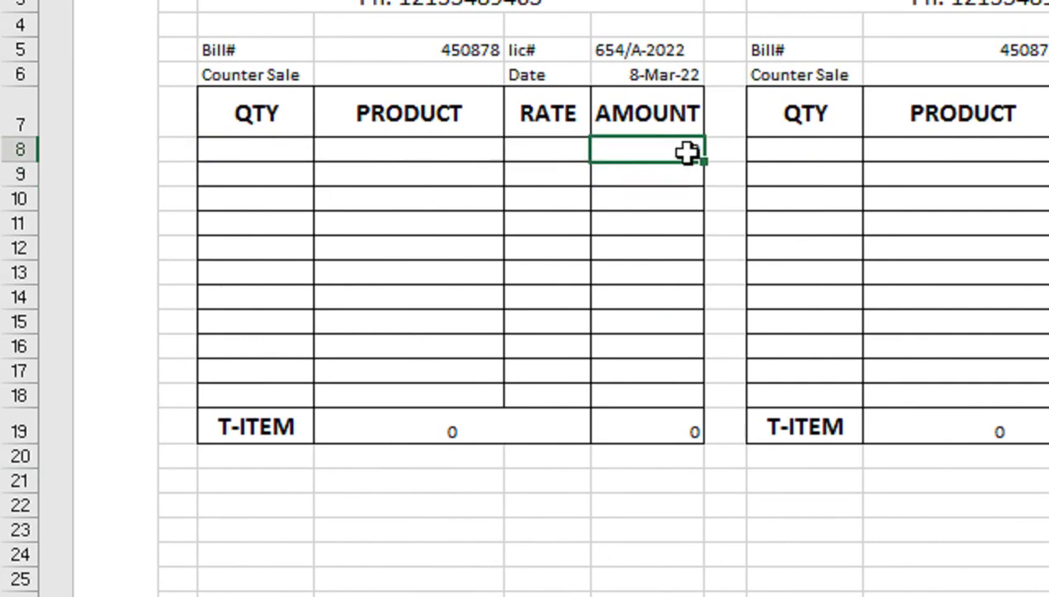
pyautogui.moveTo(701, 160); pyautogui.dragTo(699, 402)
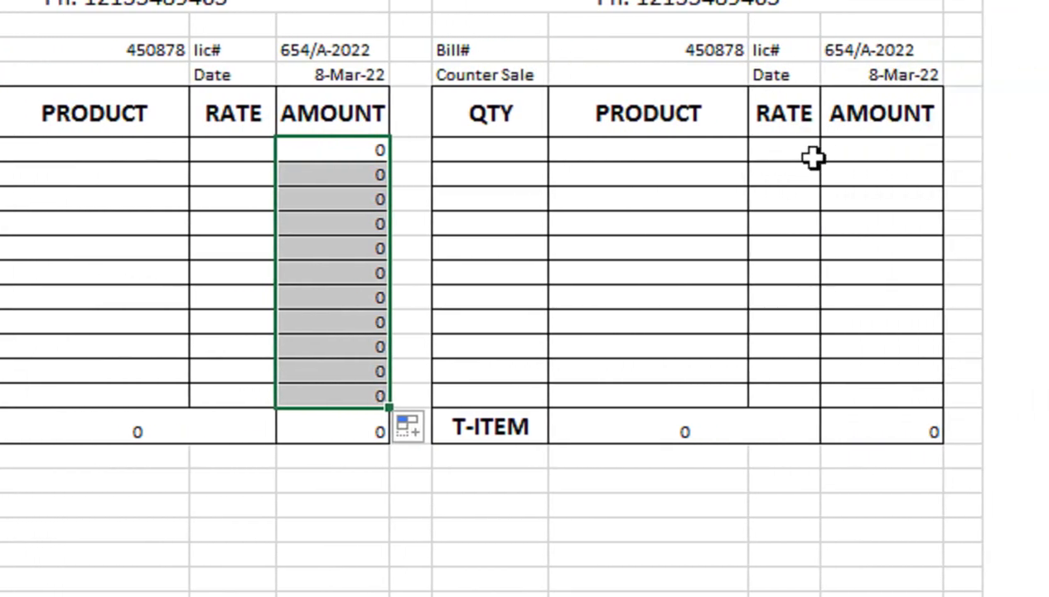
# - Enter =G8*I8 in J8 and fill it down to the last item row
pyautogui.click(925, 151)
pyautogui.write('=')
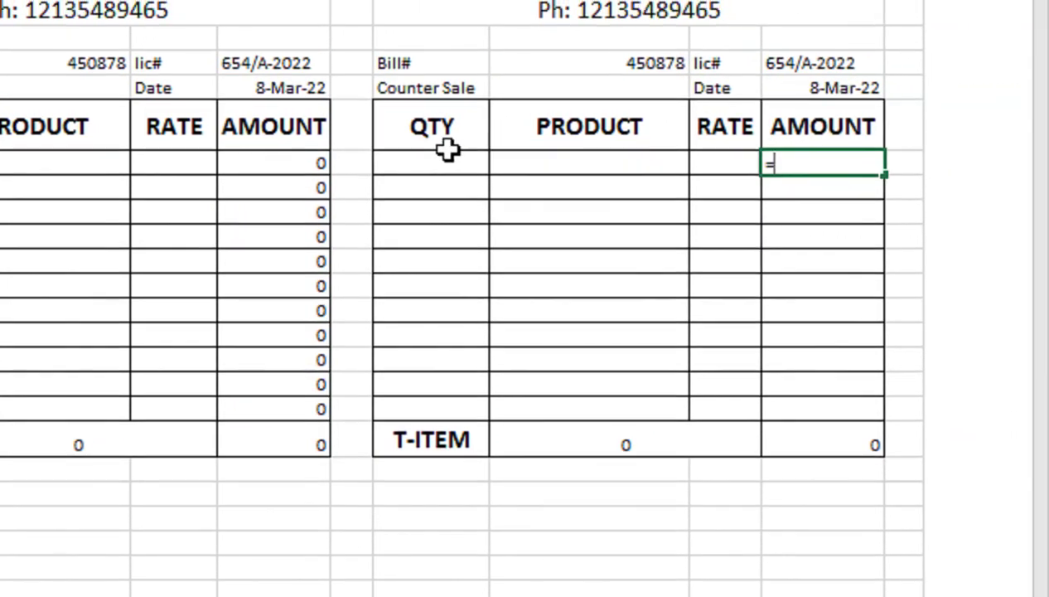
pyautogui.click(446, 147)
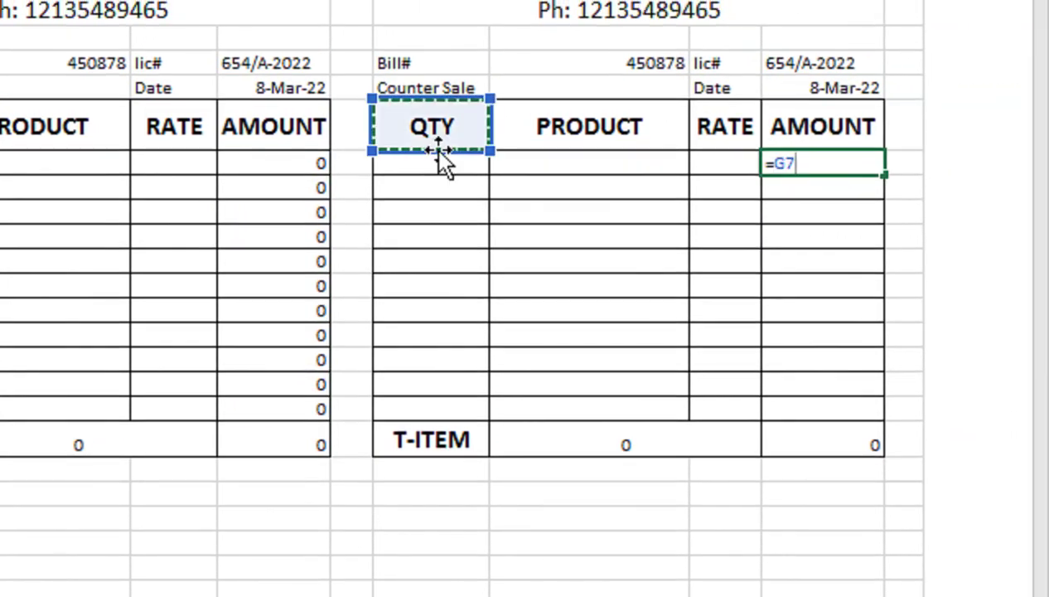
pyautogui.click(439, 155)
pyautogui.write('*')
pyautogui.press('Left')
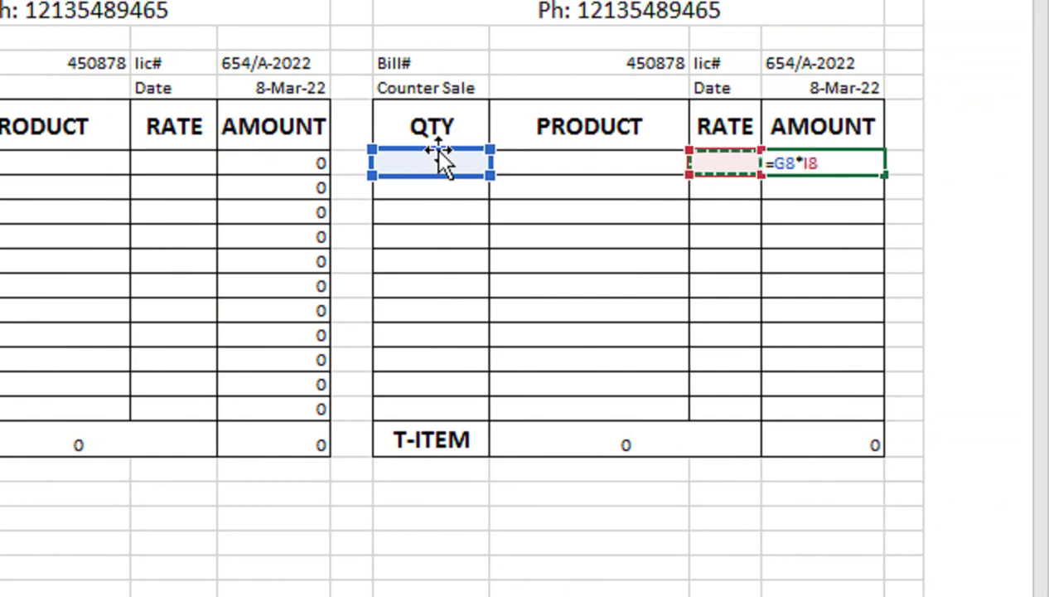
pyautogui.press('Return')
pyautogui.click(877, 164)
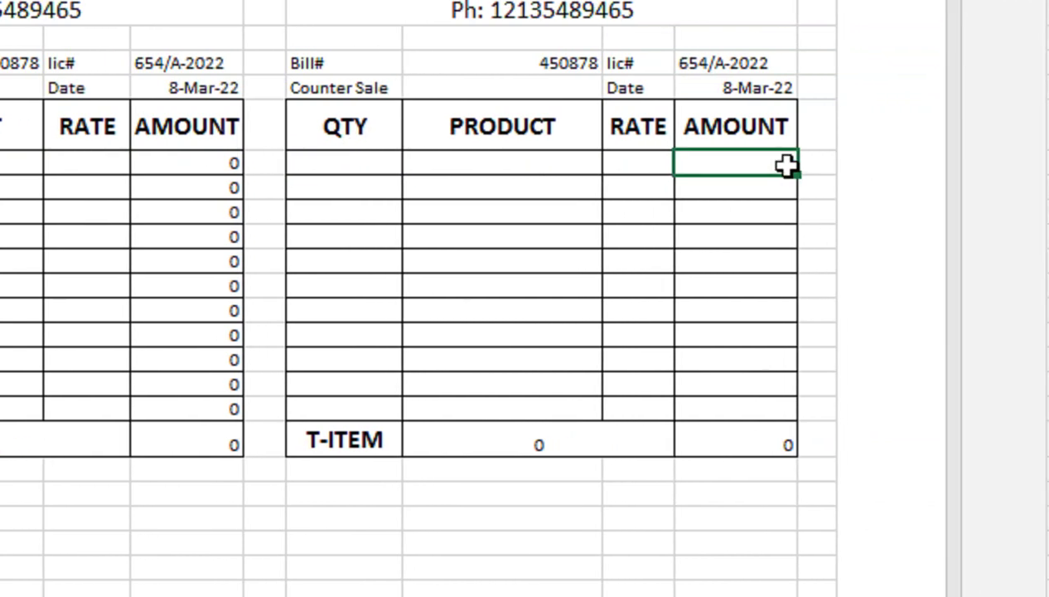
pyautogui.moveTo(884, 174); pyautogui.dragTo(898, 409)
pyautogui.moveTo(787, 409); pyautogui.dragTo(788, 414)
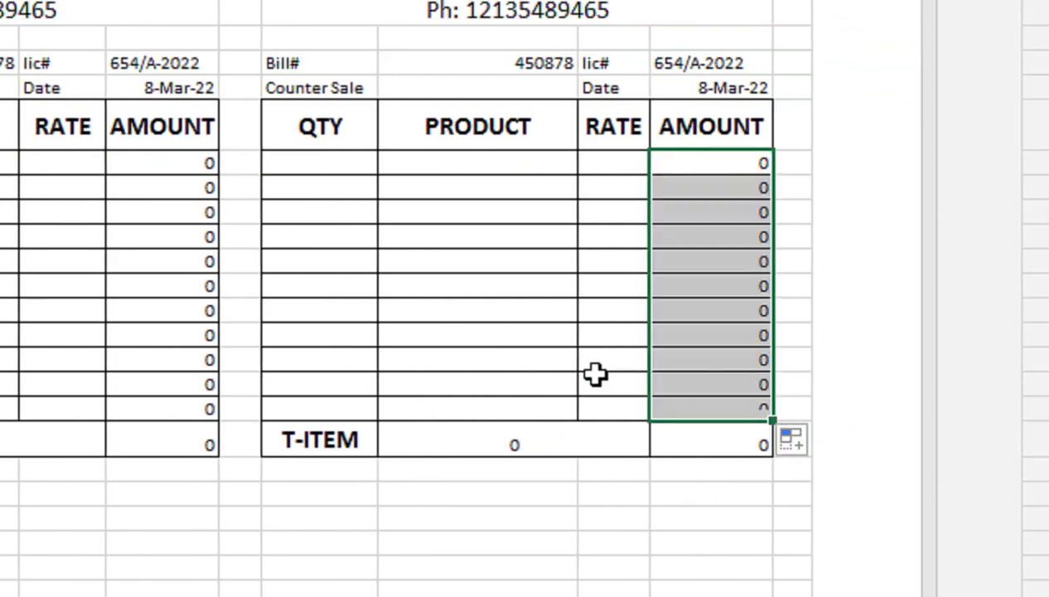
pyautogui.click(488, 441)
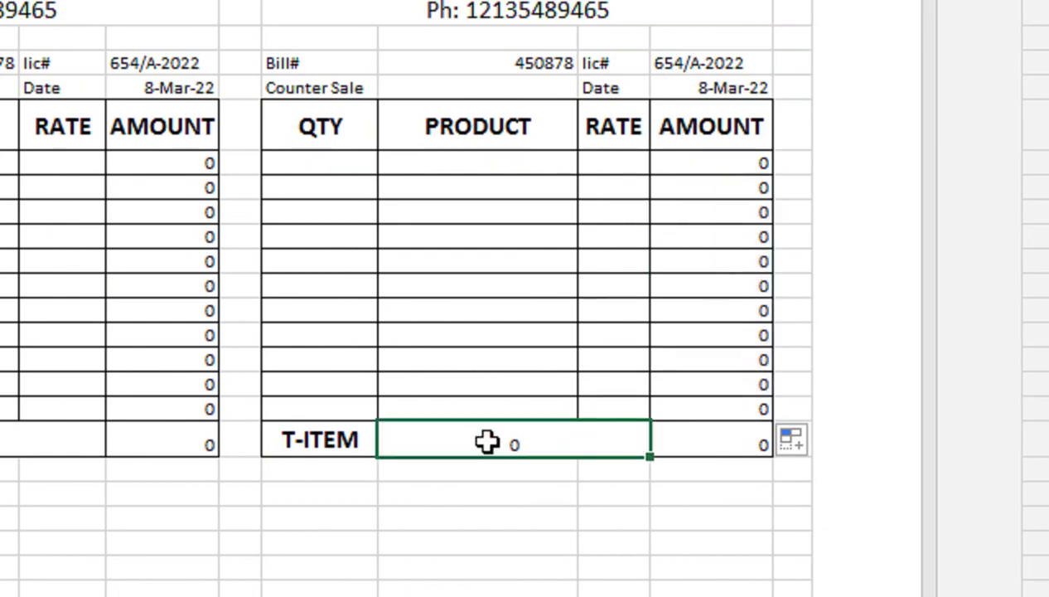
# - Change the quantity total to =IF(H8="","",SUM(G8:G18))
pyautogui.doubleClick(483, 445)
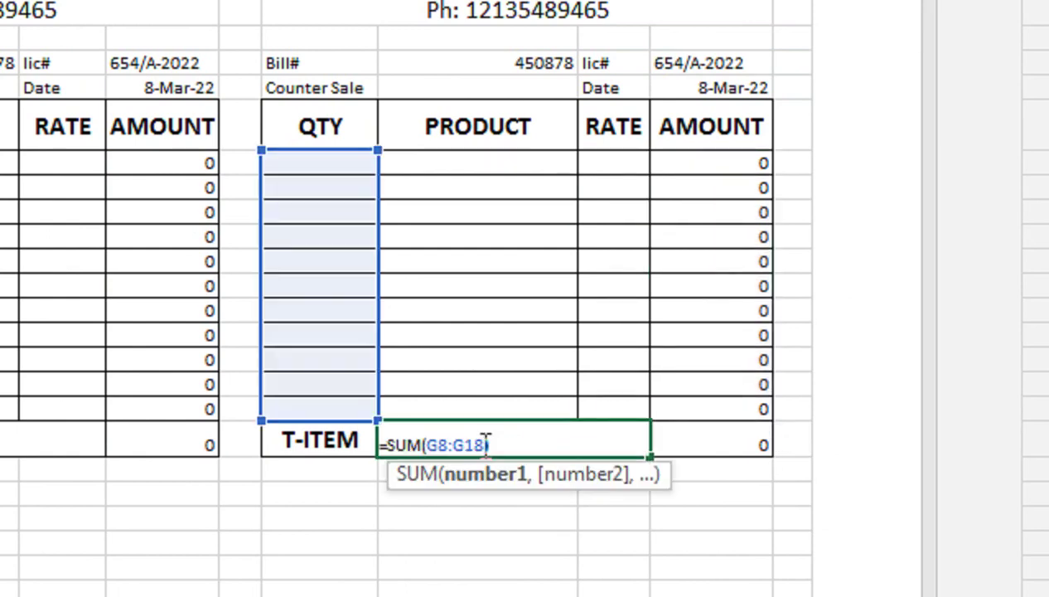
pyautogui.click(401, 446)
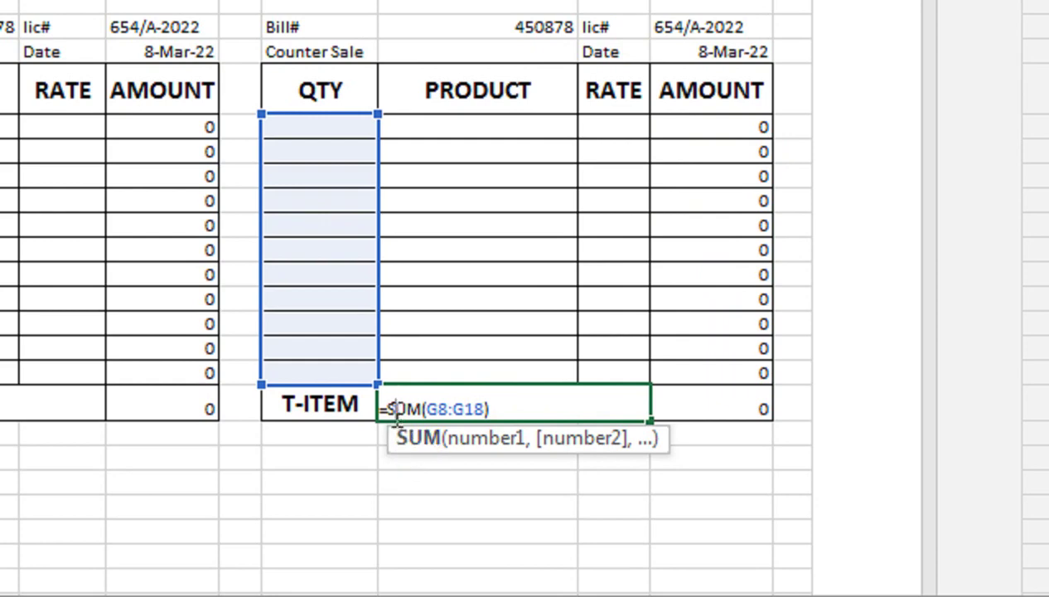
pyautogui.click(389, 408)
pyautogui.write('IF')
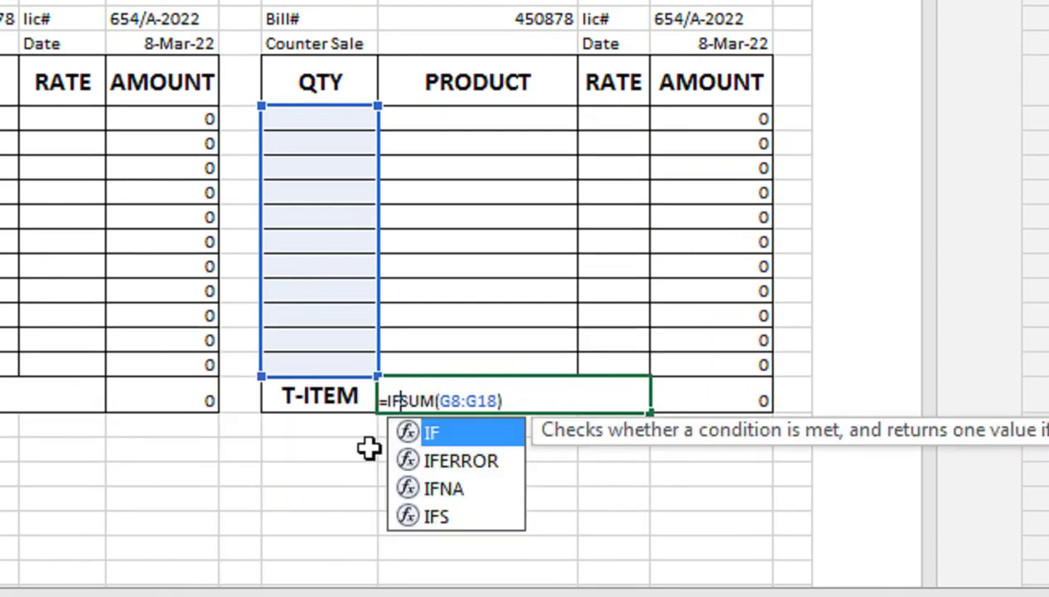
pyautogui.write('(')
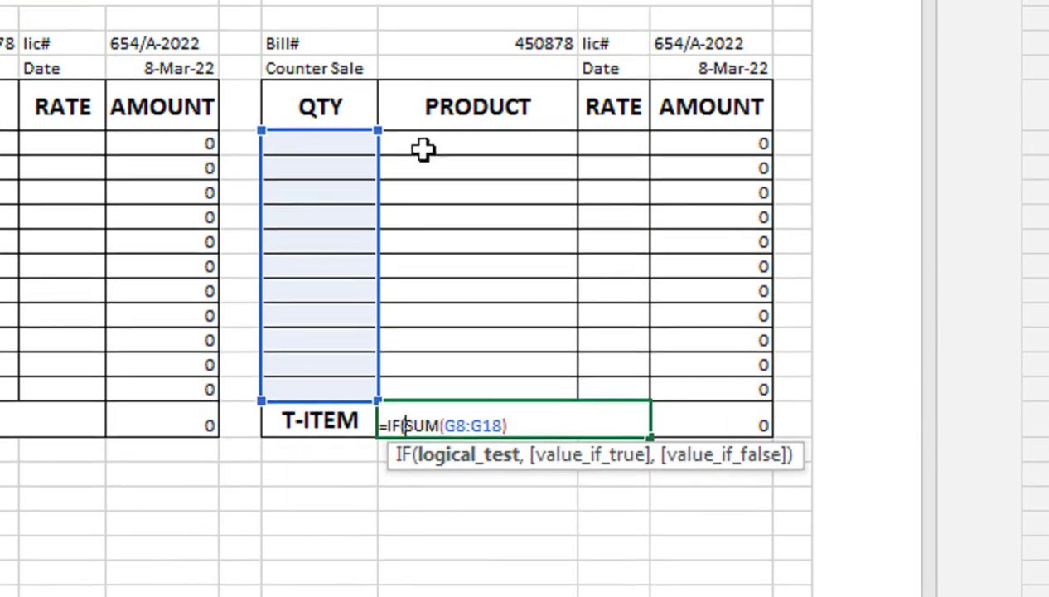
pyautogui.click(423, 142)
pyautogui.write('=')
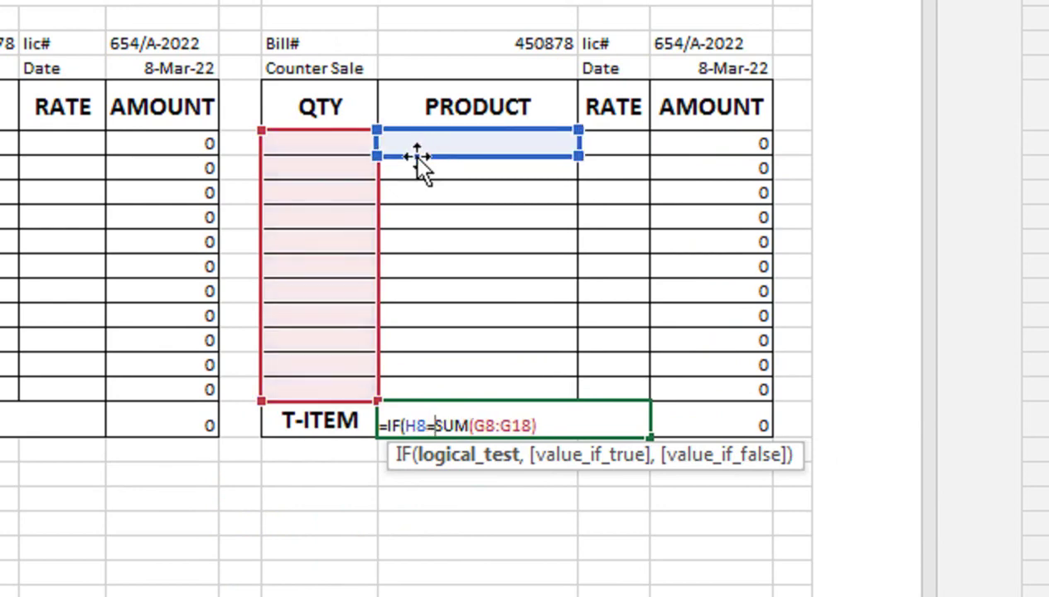
pyautogui.write('""')
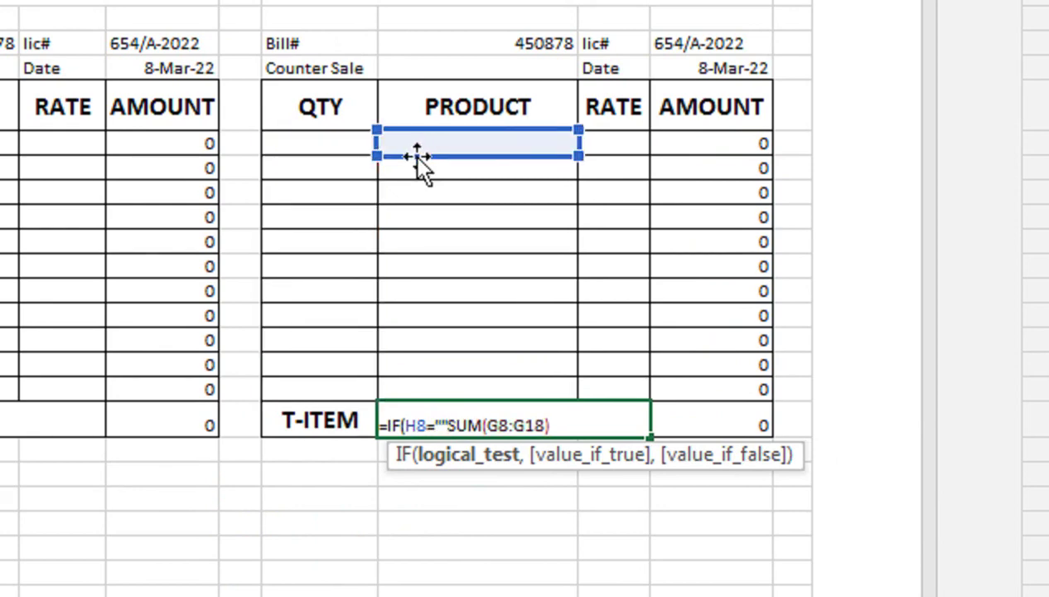
pyautogui.write(',""')
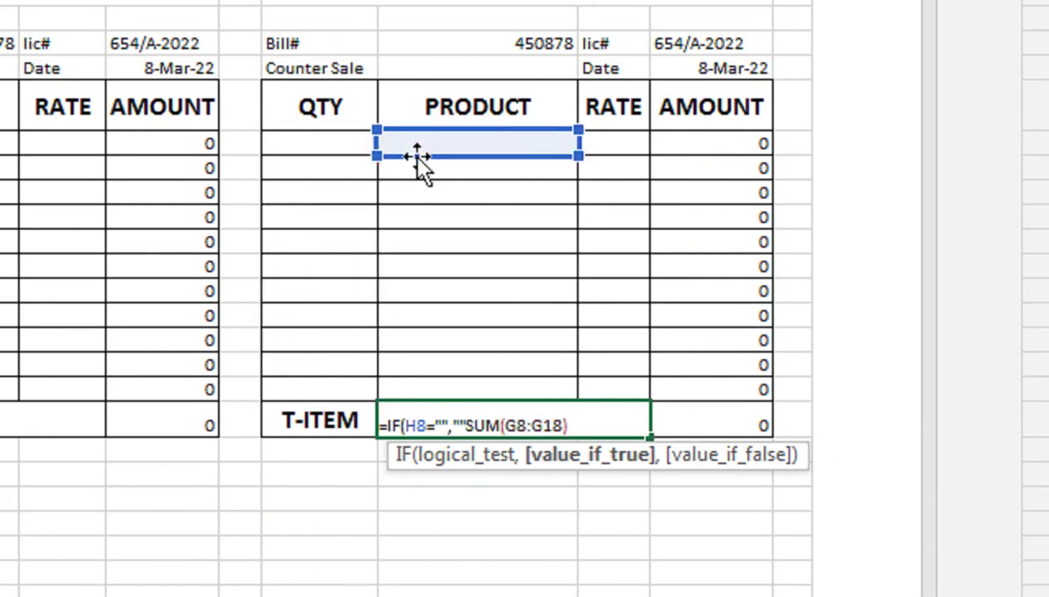
pyautogui.write(',')
pyautogui.scroll(-1, 745, 475)
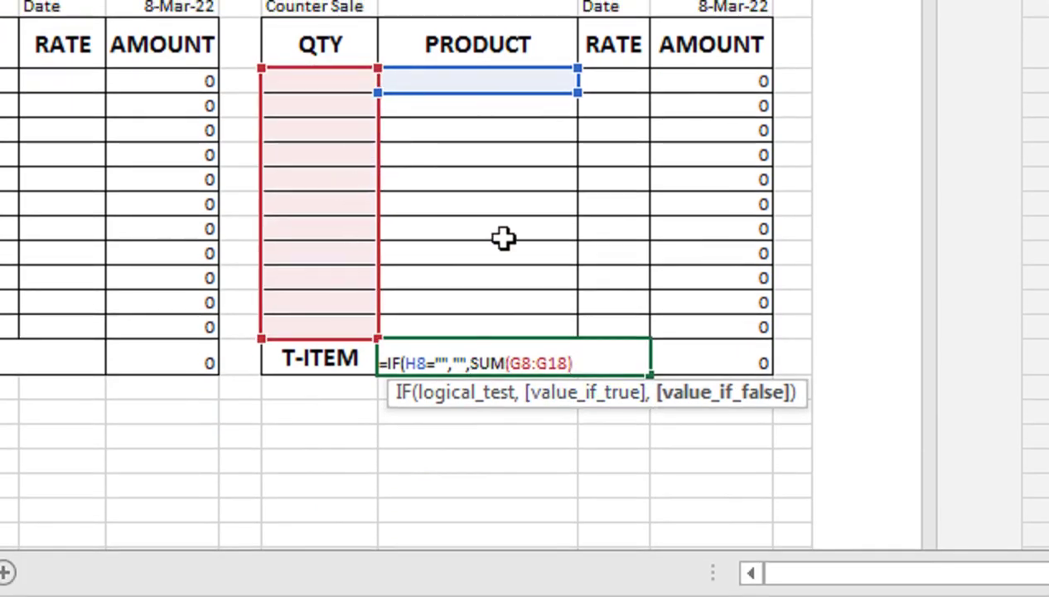
pyautogui.write(')')
pyautogui.press('Return')
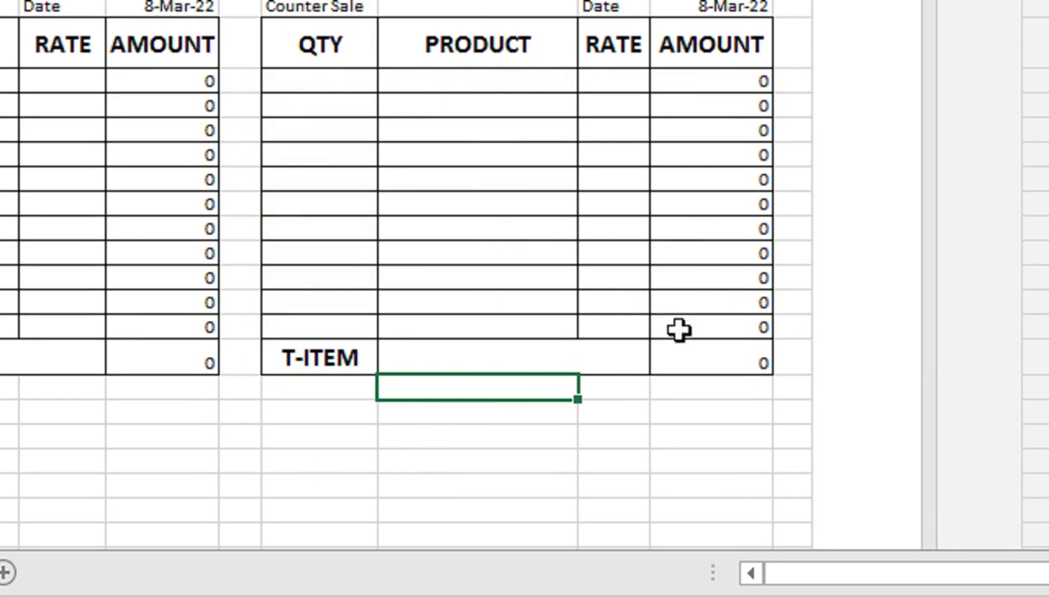
# - Change the amount total in J19 to =IF(H8="","",SUM(J8:J18))
pyautogui.click(681, 345)
pyautogui.hotkey('alt', '=')
pyautogui.click(665, 359)
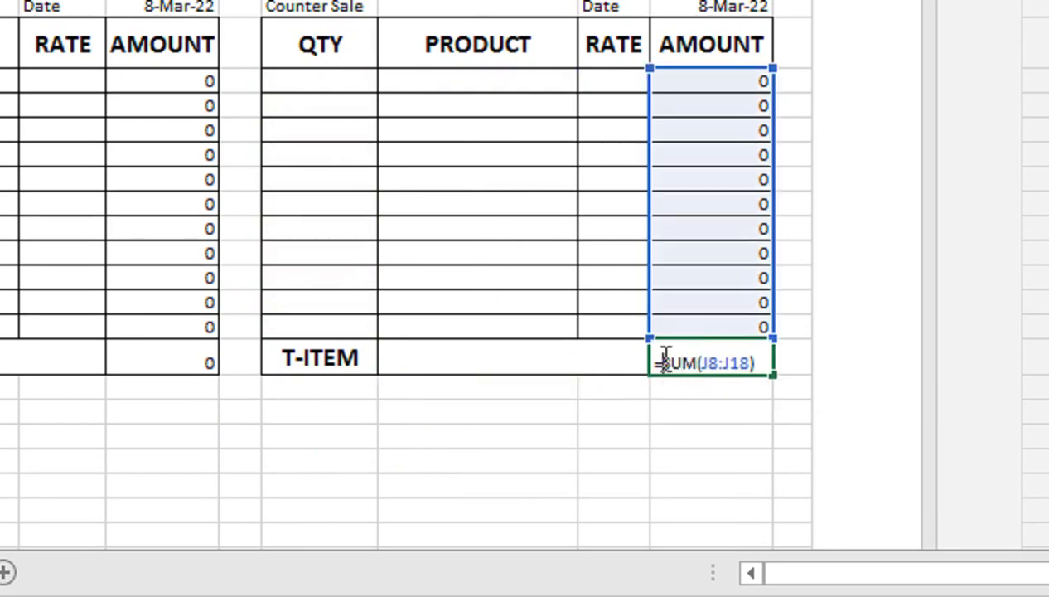
pyautogui.write('IF(')
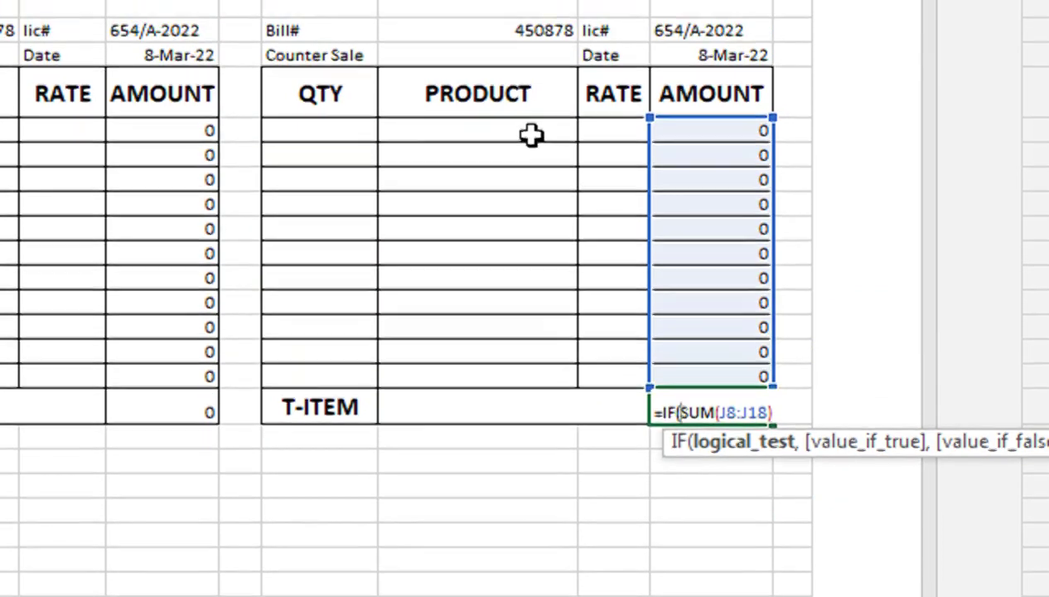
pyautogui.click(533, 146)
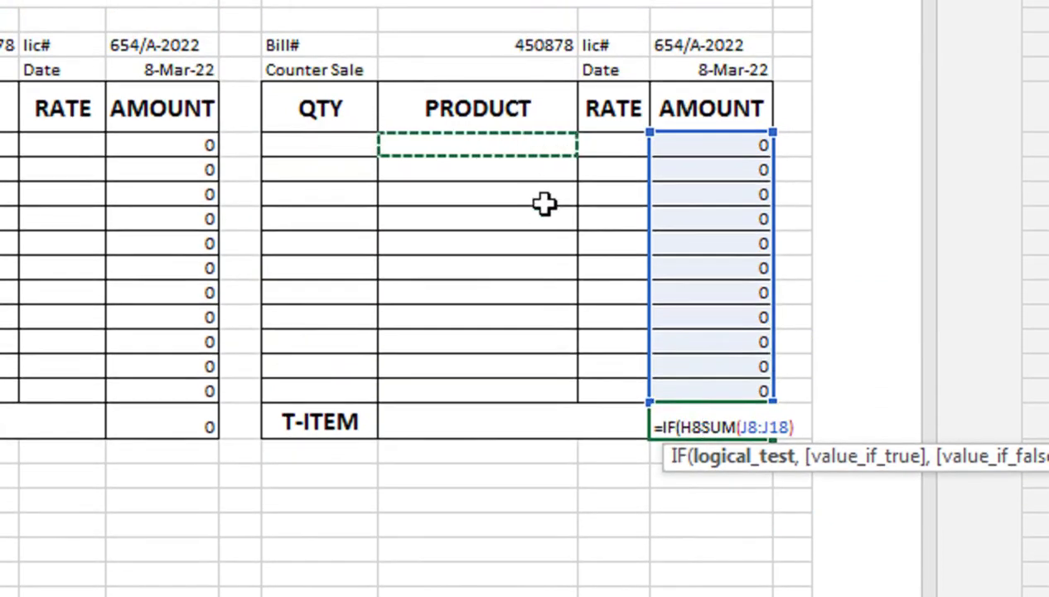
pyautogui.write('="')
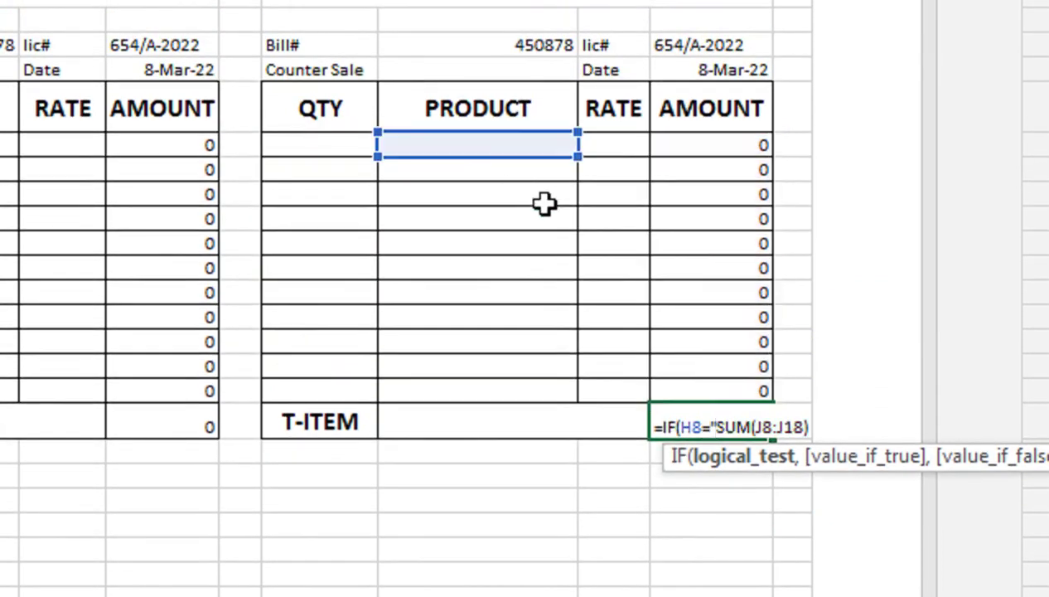
pyautogui.write('",')
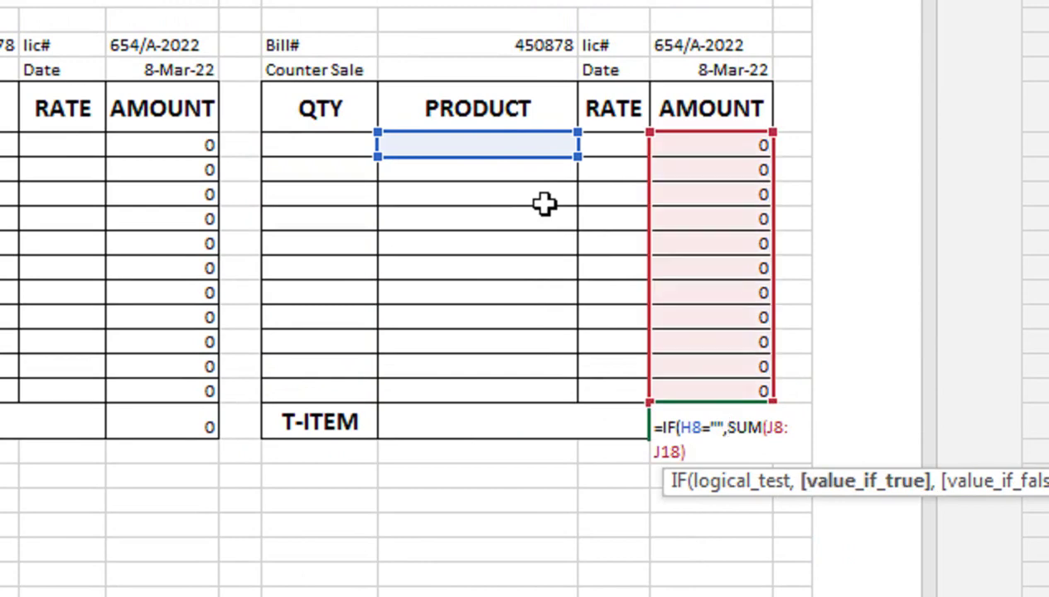
pyautogui.write('""')
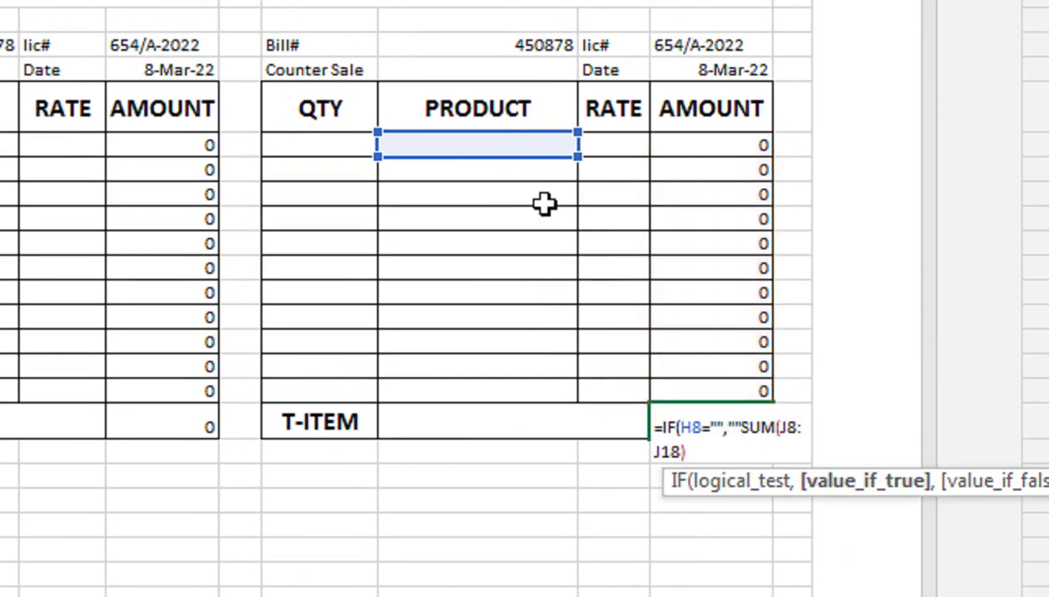
pyautogui.write(',')
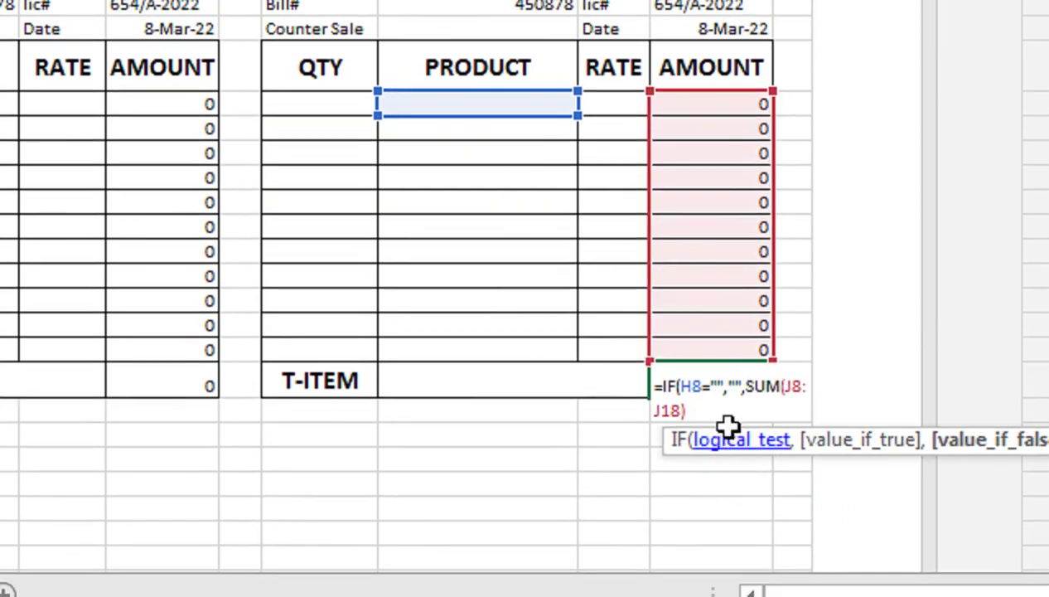
pyautogui.click(729, 453)
pyautogui.write(')')
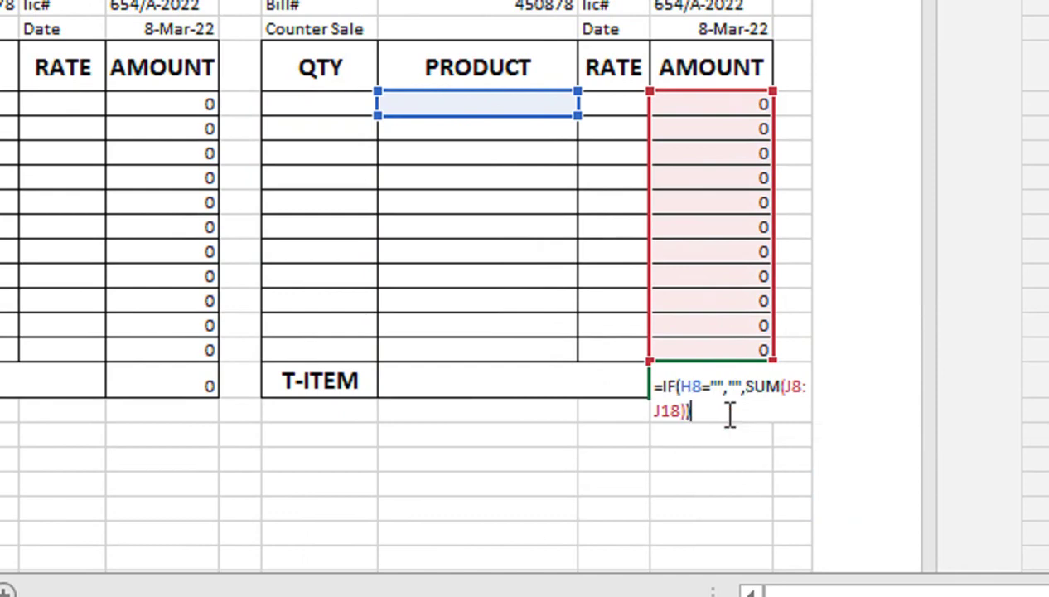
pyautogui.press('Return')
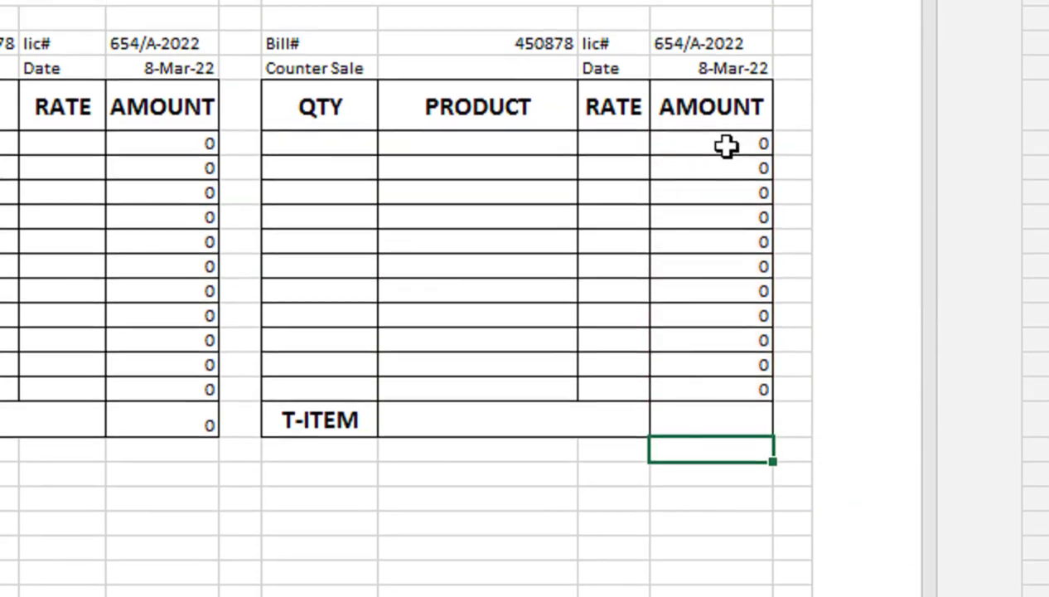
# - Change J8's formula from =G8*I8 to =IF(H8="","",G8*I8)
pyautogui.doubleClick(726, 146)
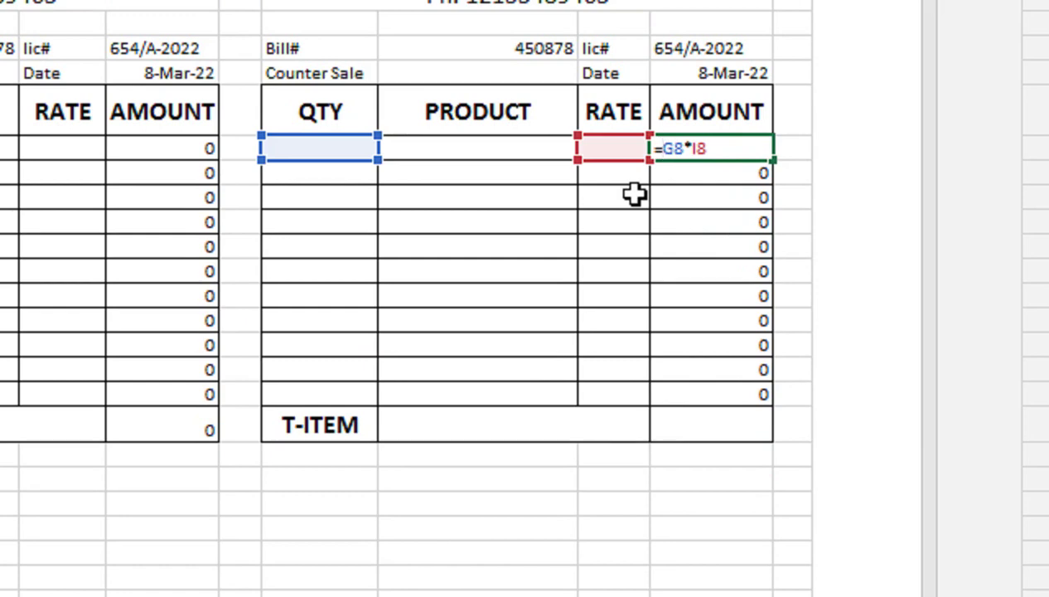
pyautogui.write('IF(')
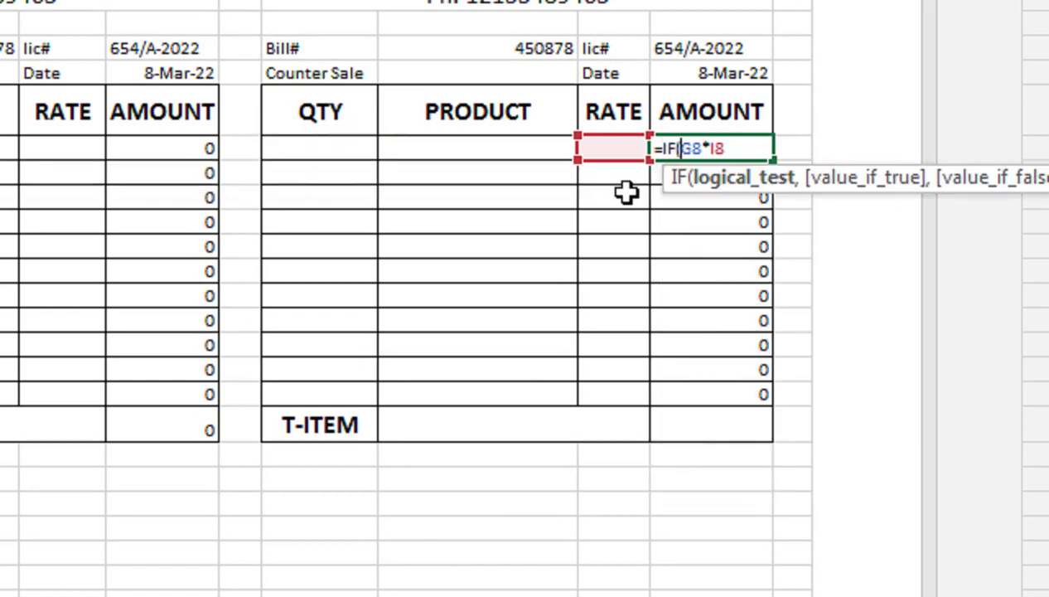
pyautogui.click(545, 156)
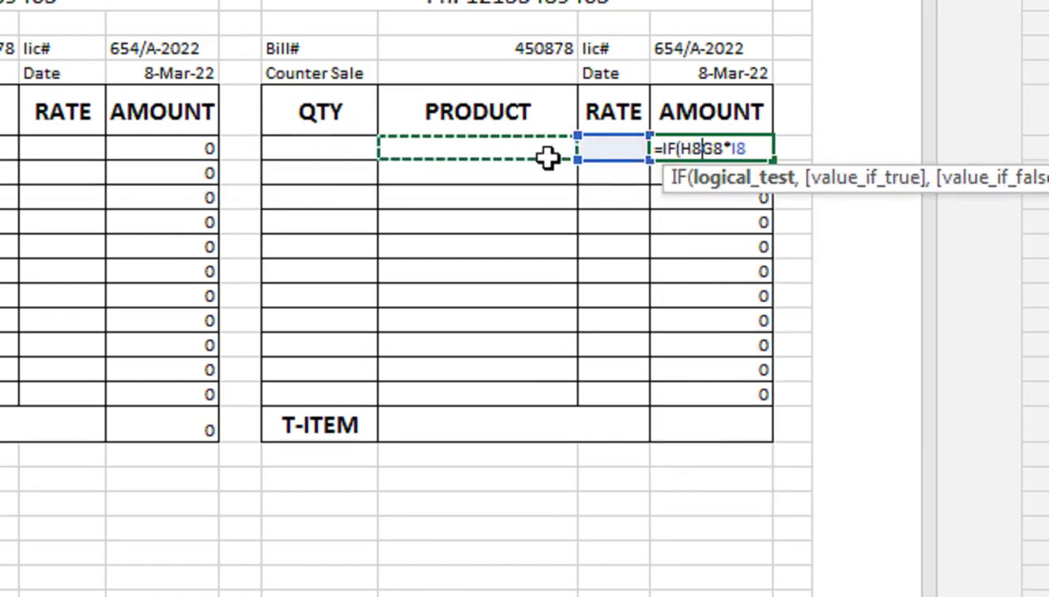
pyautogui.write('="",""')
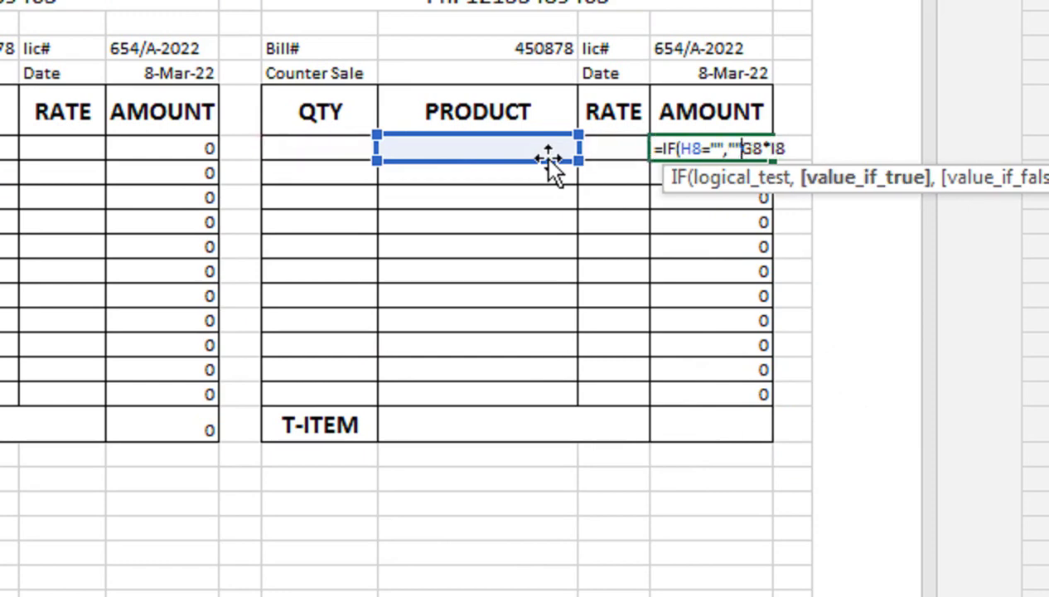
pyautogui.write(',')
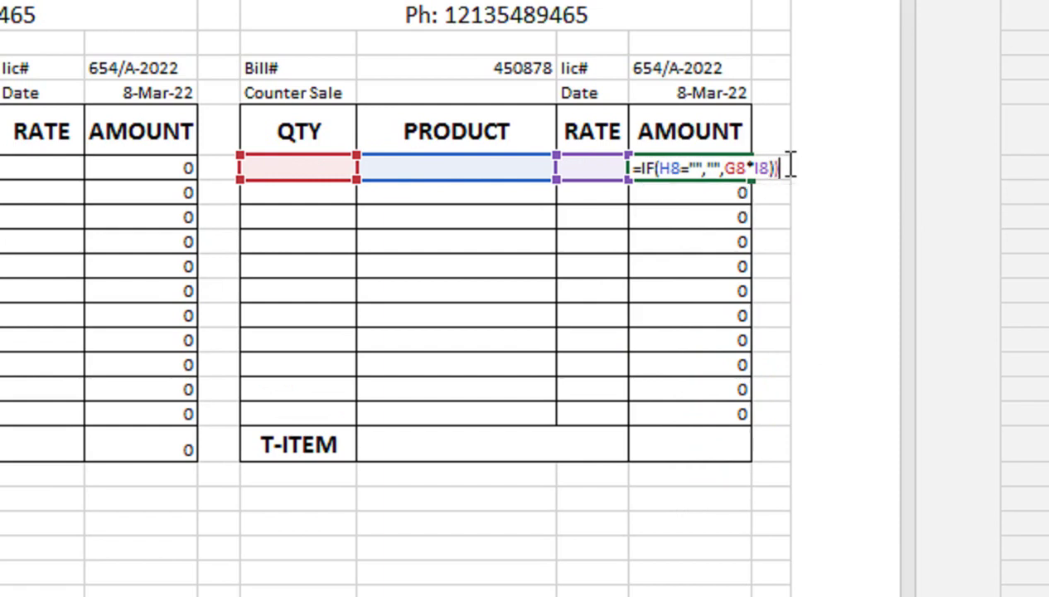
pyautogui.press('Return')
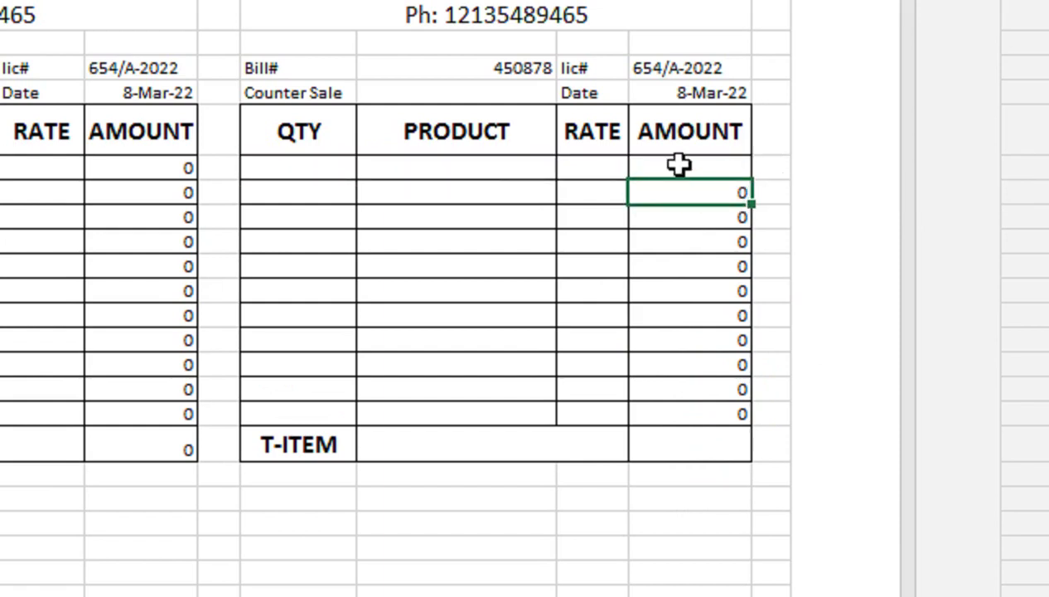
# - Fill the conditional amount formula down the column and paste the updated bill table over the first bill
pyautogui.click(684, 165)
pyautogui.moveTo(751, 180); pyautogui.dragTo(750, 423)
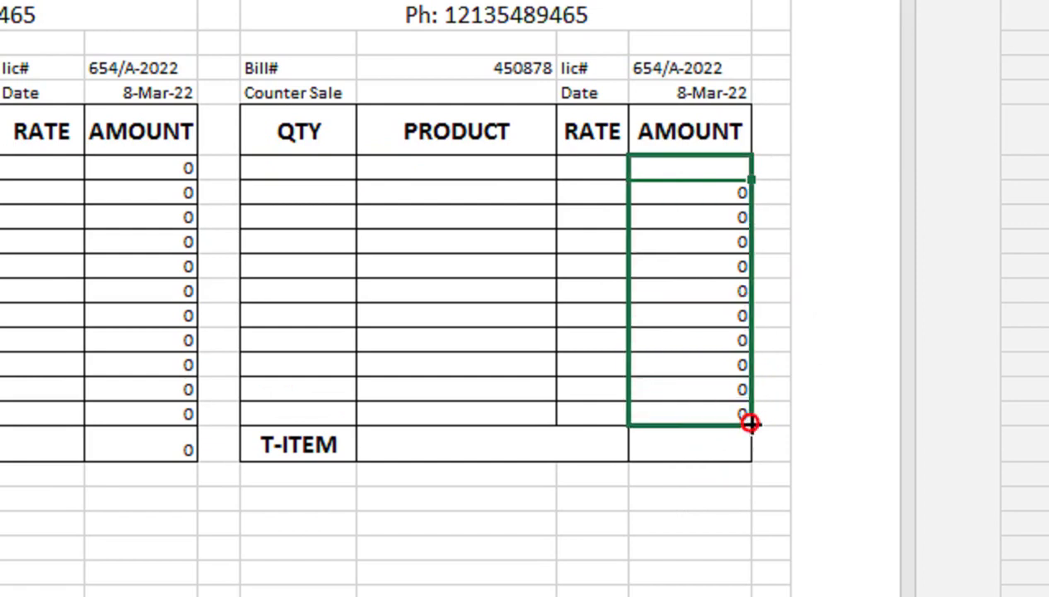
pyautogui.hscroll(-5, 114, 347)
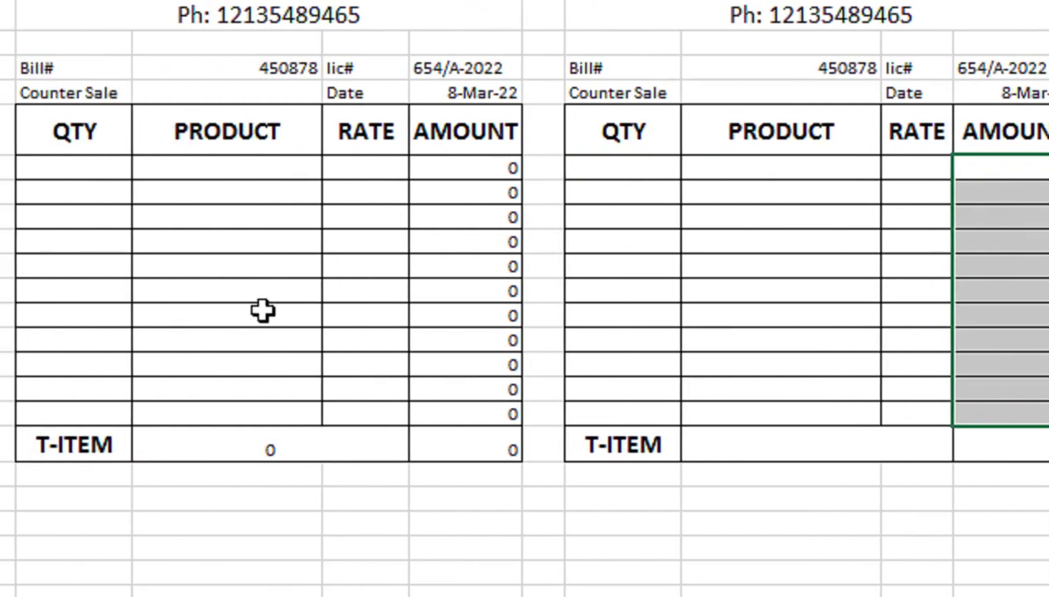
pyautogui.hscroll(-3, 445, 293)
pyautogui.moveTo(196, 141); pyautogui.dragTo(614, 452)
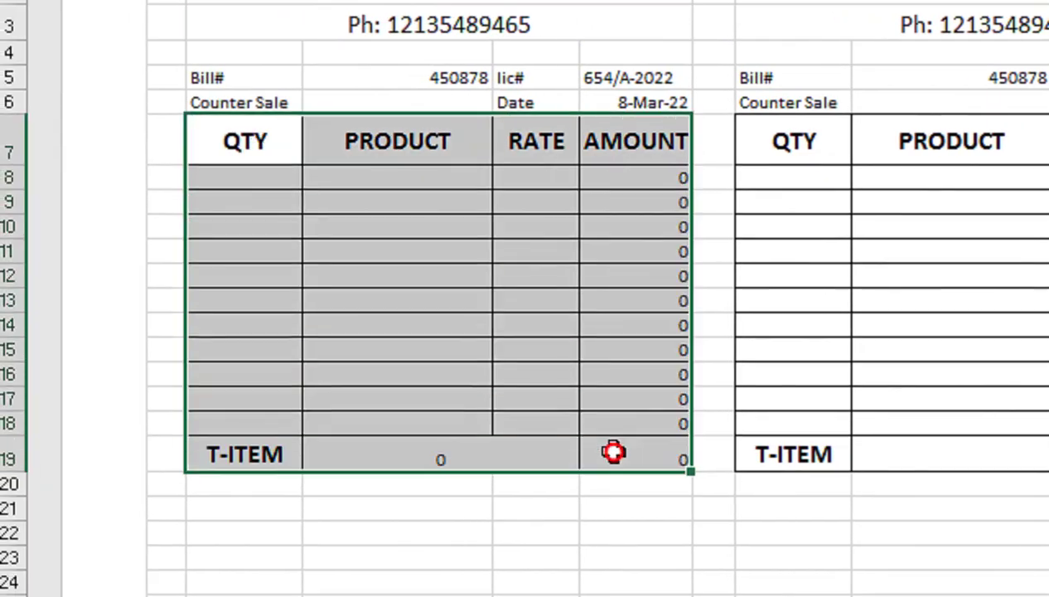
pyautogui.hotkey('ctrl', 'c')
pyautogui.click(792, 141)
pyautogui.hotkey('ctrl', 'v')
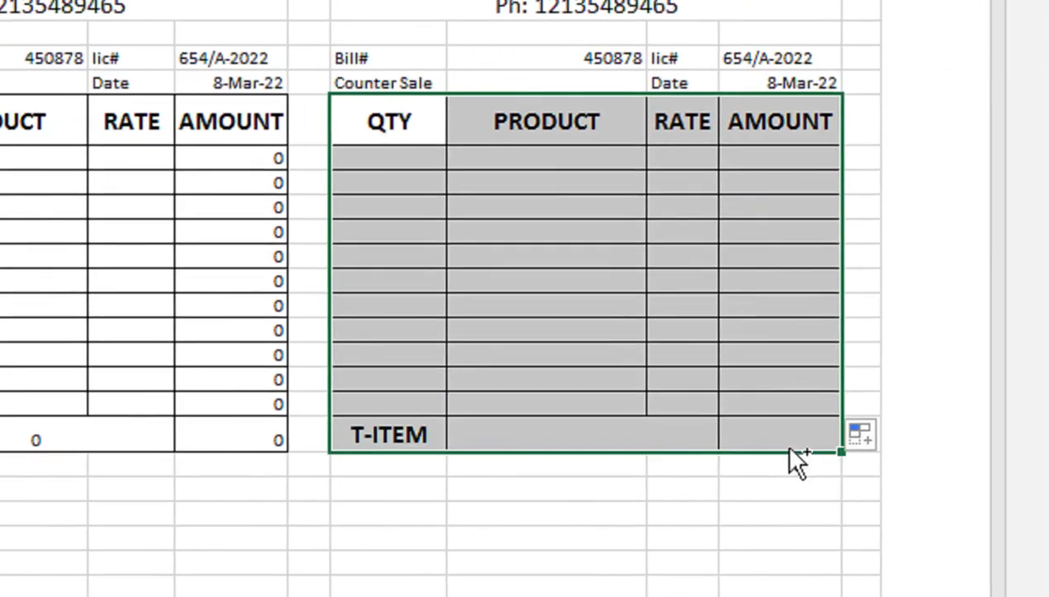
pyautogui.hotkey('ctrl', 'c')
pyautogui.hscroll(-5, 82, 165)
pyautogui.click(207, 150)
pyautogui.hscroll(-1, 207, 150)
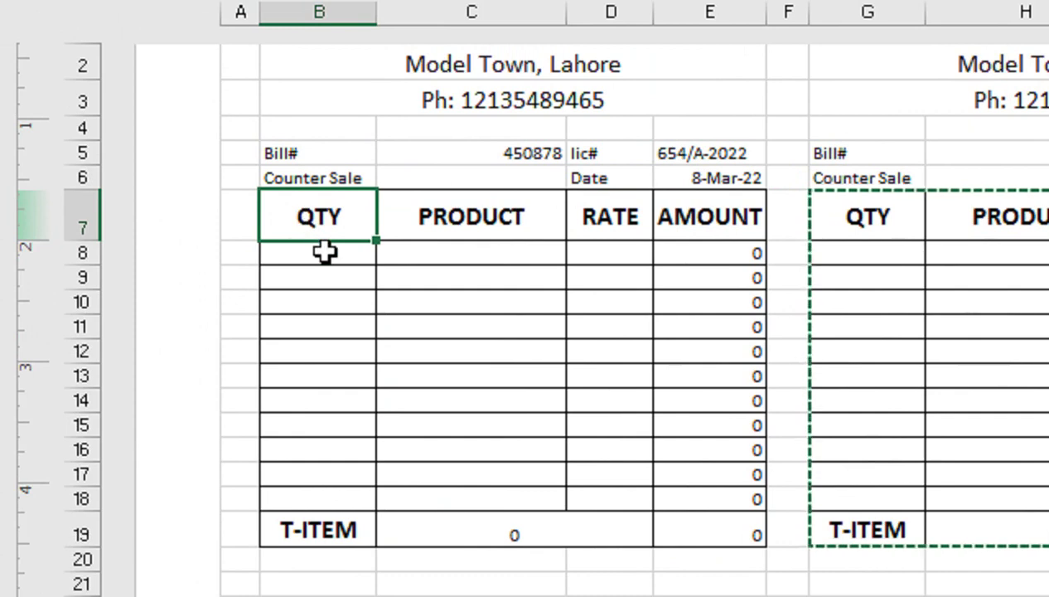
pyautogui.hotkey('ctrl', 'v')
# - Enter =IF(B8="","",B8*D8) as the first AMOUNT formula in E8
pyautogui.click(690, 256)
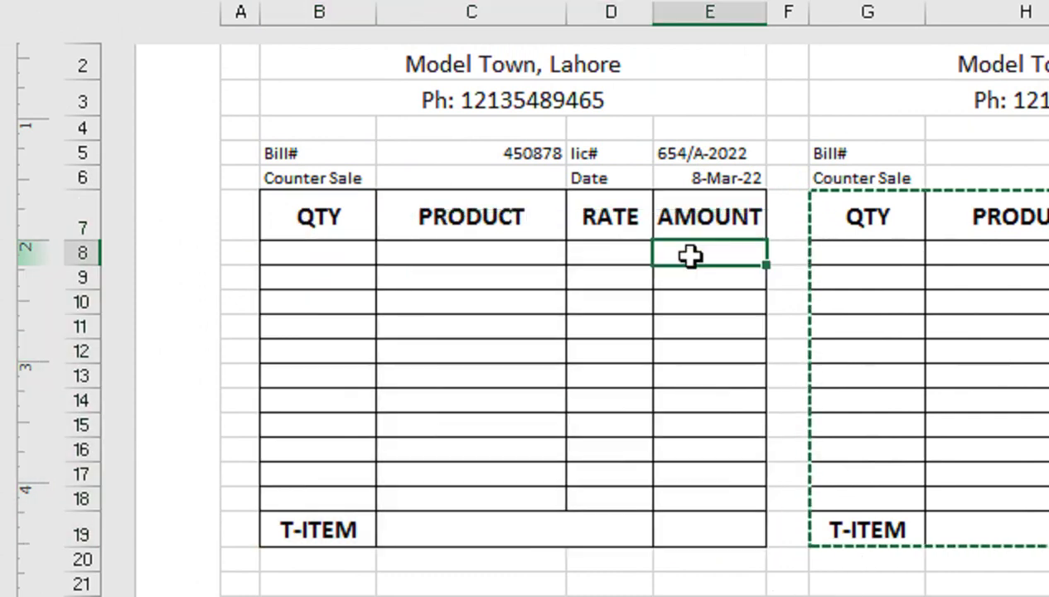
pyautogui.write('=IF(B8="","",B8*D8)')
pyautogui.scroll(-2, 702, 448)
pyautogui.hotkey('ctrl', 'Return')
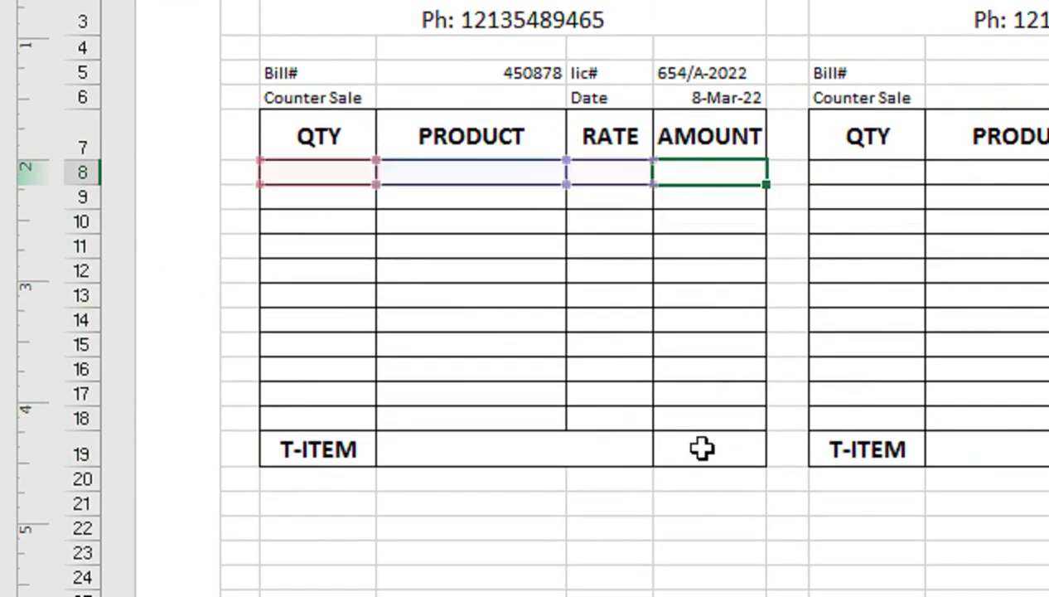
# - Add totals =IF(C8="","",SUM(E8:E18)) in E19 and =IF(C8="","",SUM(B8:B18)) beside T-ITEM
pyautogui.click(702, 448)
pyautogui.write('=IF(C8="","",SUM(E8:E18))')
pyautogui.press('Return')
pyautogui.click(623, 434)
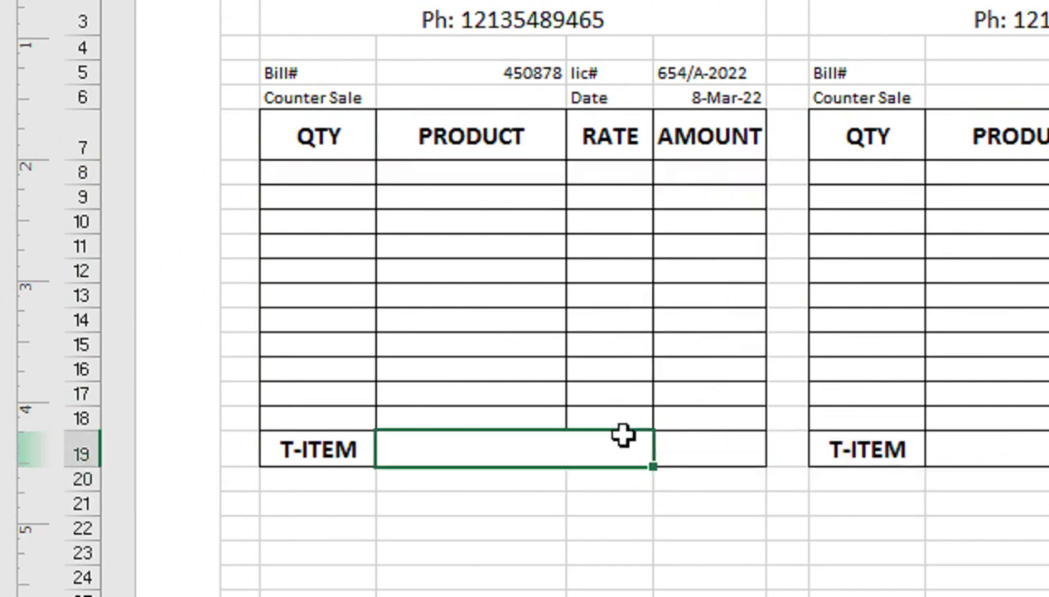
pyautogui.write('=IF(C8="","",SUM(B8:B18))')
pyautogui.press('Return')
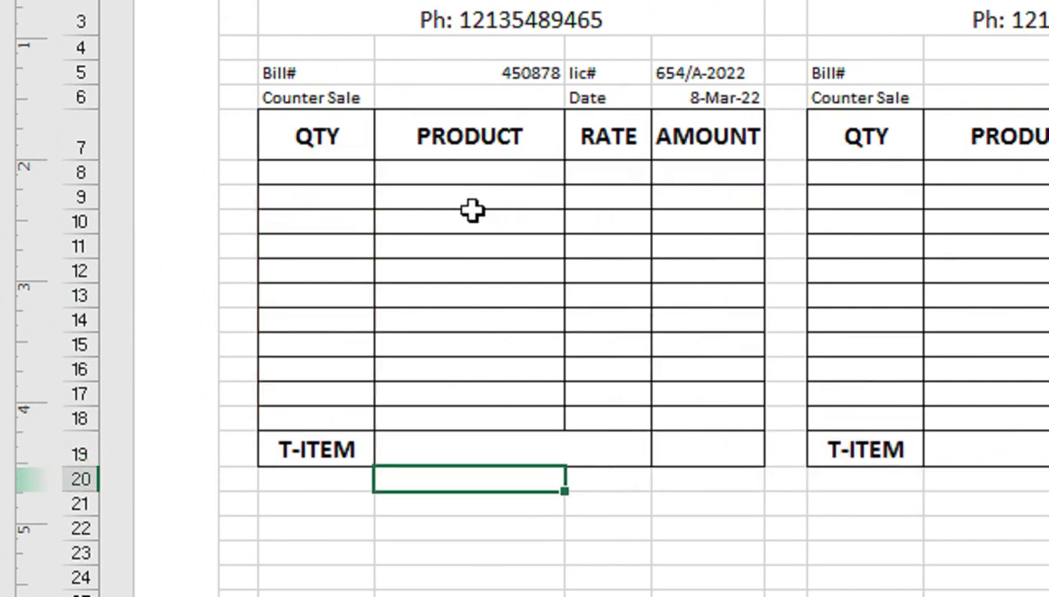
pyautogui.scroll(2, 499, 171)
pyautogui.scroll(3, 480, 258)
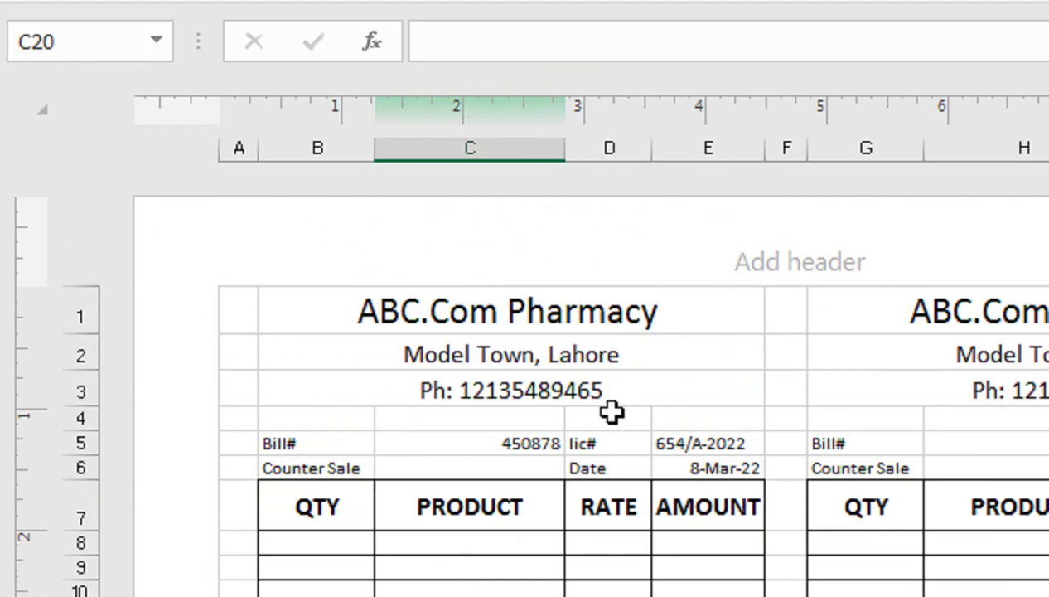
pyautogui.scroll(-3, 612, 412)
pyautogui.scroll(-1, 544, 408)
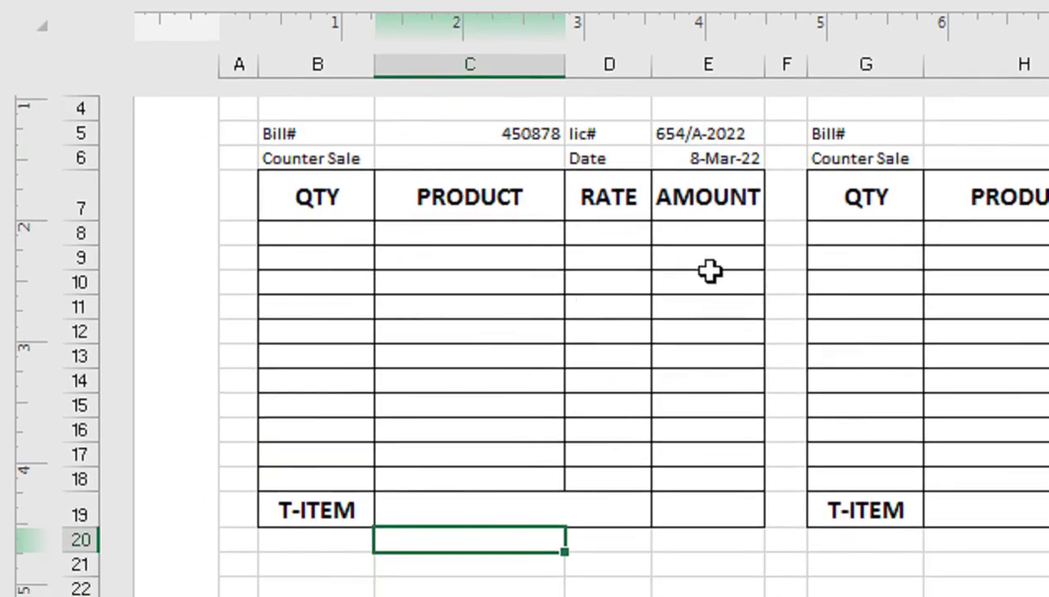
# - Enter quantity 2 and product WELOSEF 126MG/6ML SYP in row 8, clearing a stray entry in C20
pyautogui.scroll(-1, 687, 476)
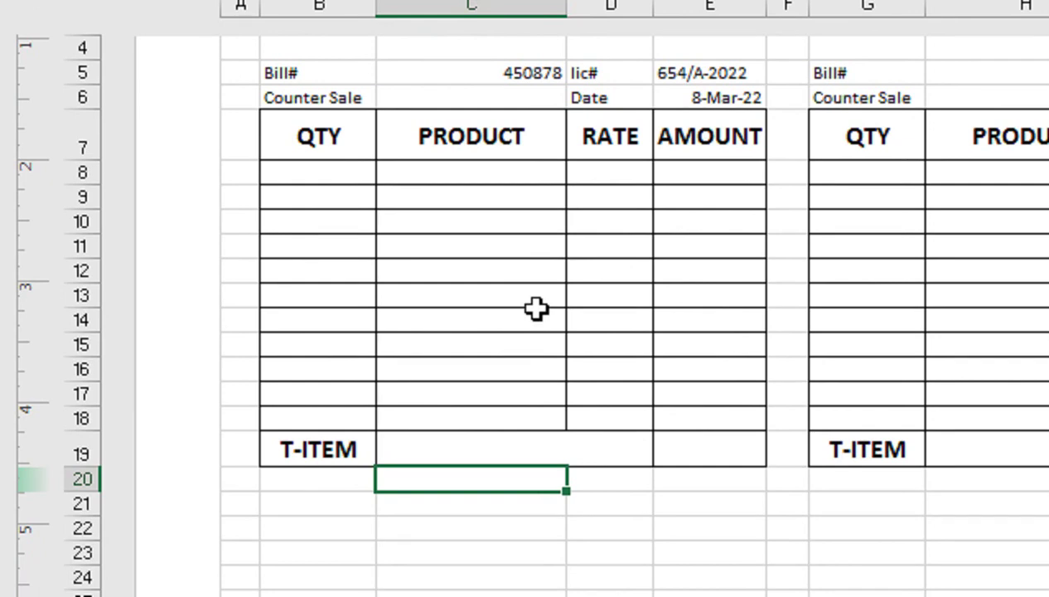
pyautogui.click(363, 172)
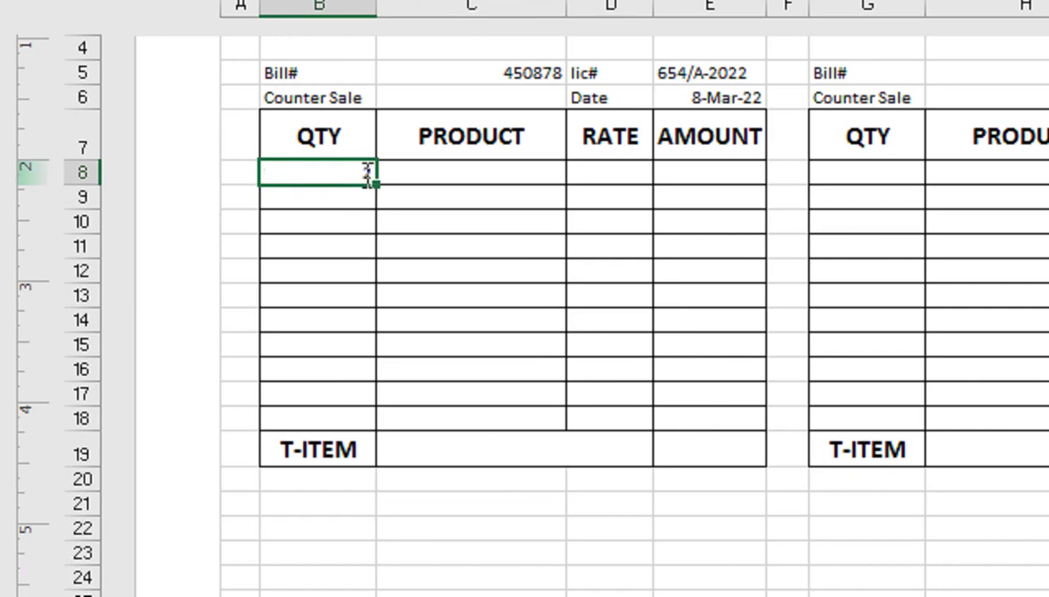
pyautogui.press('Tab')
pyautogui.write('WE')
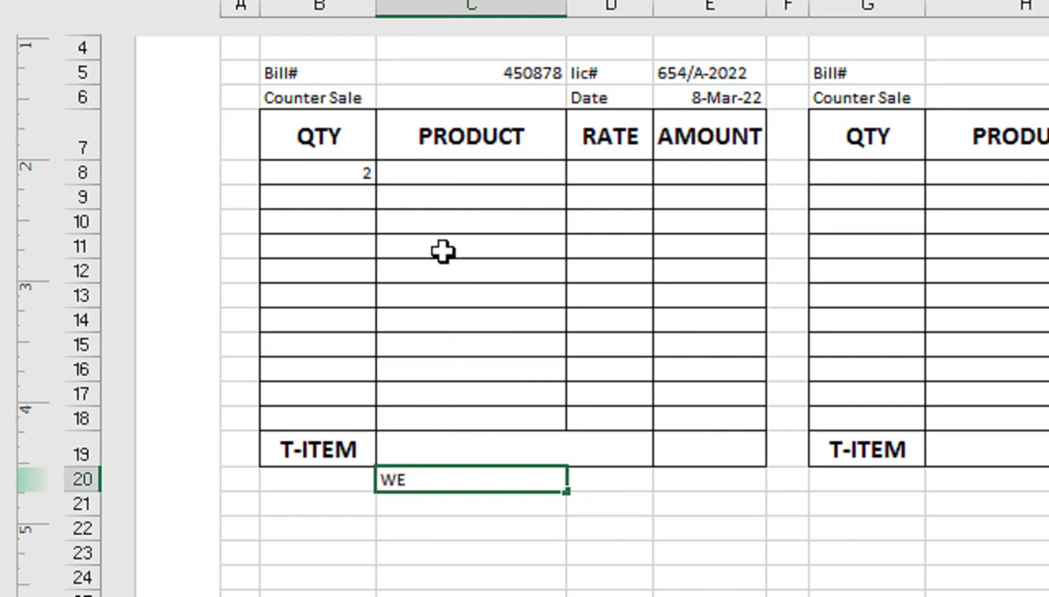
pyautogui.press('Return')
pyautogui.press('Up')
pyautogui.press('Delete')
pyautogui.press('Up')
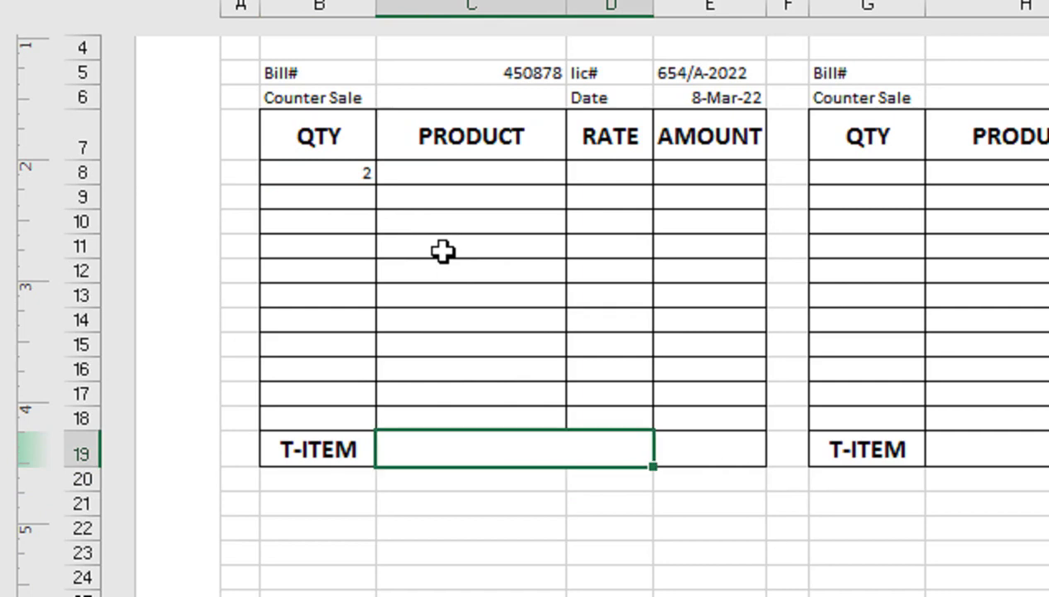
pyautogui.press('Up')
pyautogui.press('Up')
pyautogui.press('Up')
pyautogui.press('Down')
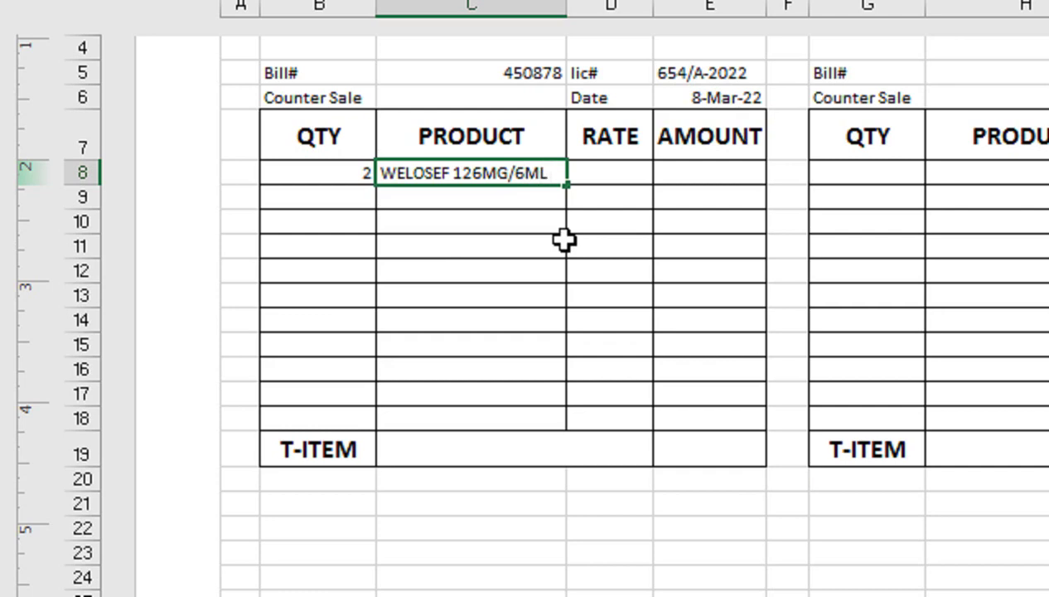
pyautogui.write('SYP')
pyautogui.press('Return')
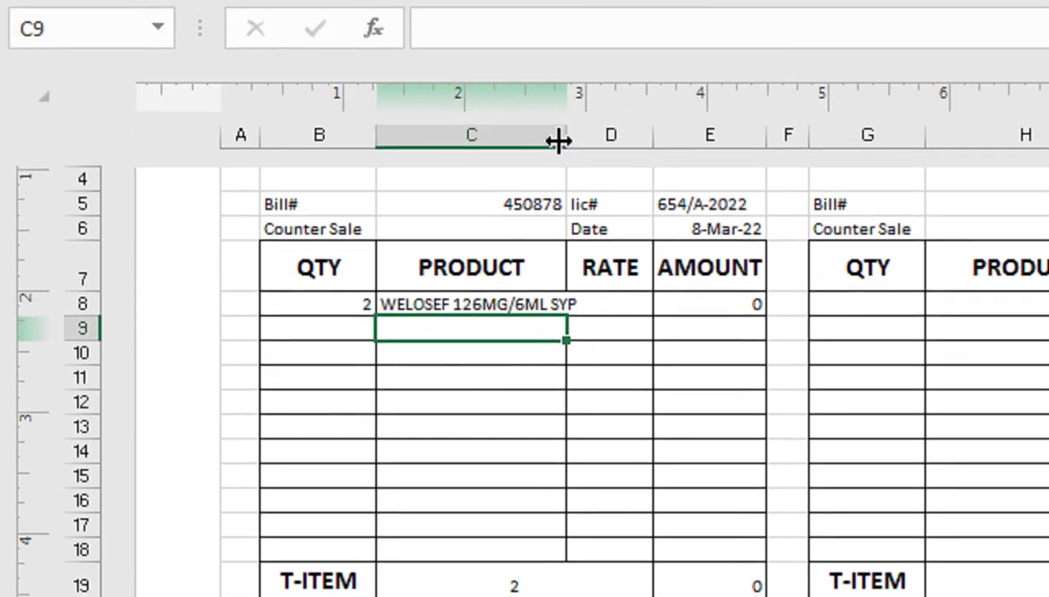
# - Auto-fit column C to the product name, narrow columns F and B, and widen column G
pyautogui.doubleClick(565, 143)
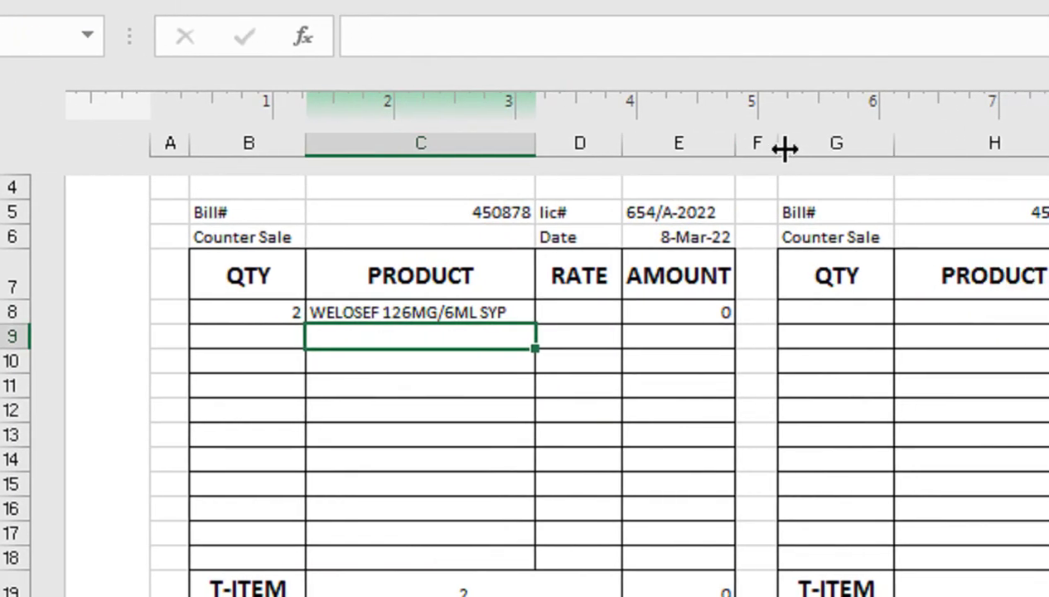
pyautogui.moveTo(785, 147); pyautogui.dragTo(772, 148)
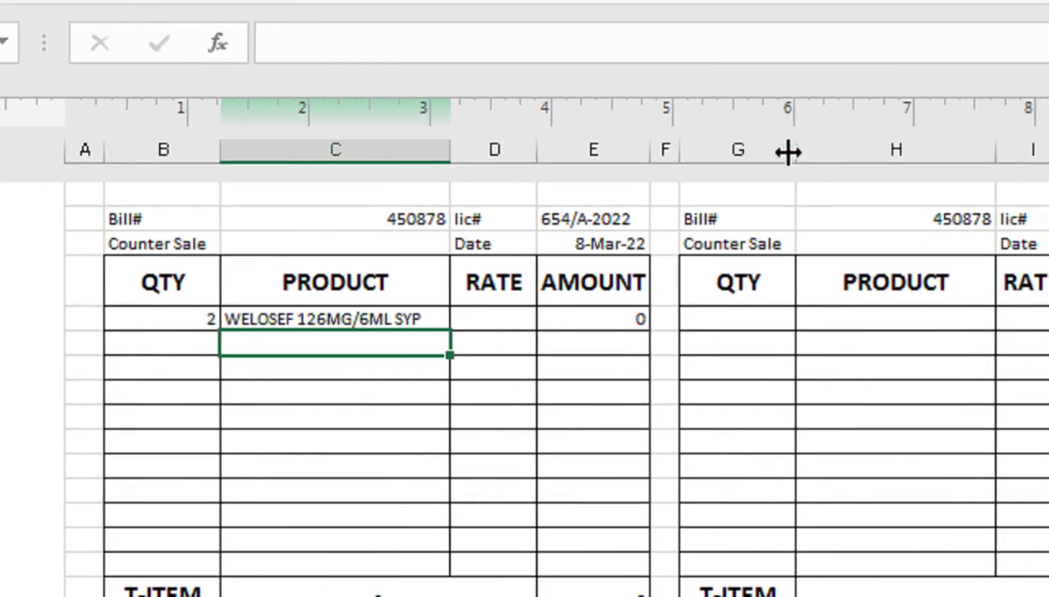
pyautogui.click(772, 153)
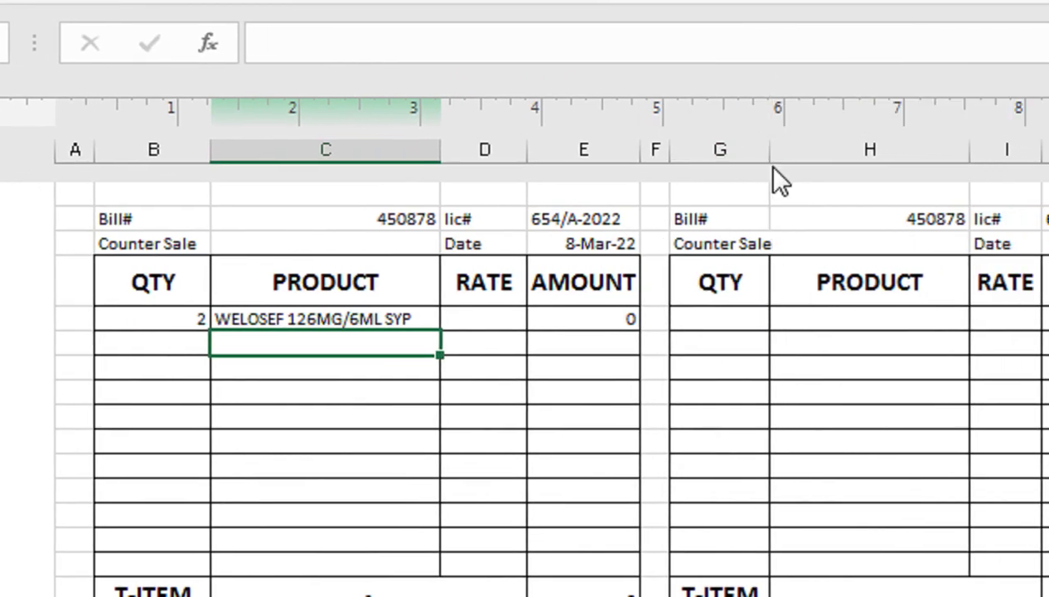
pyautogui.click(211, 153)
pyautogui.moveTo(257, 153); pyautogui.dragTo(262, 153)
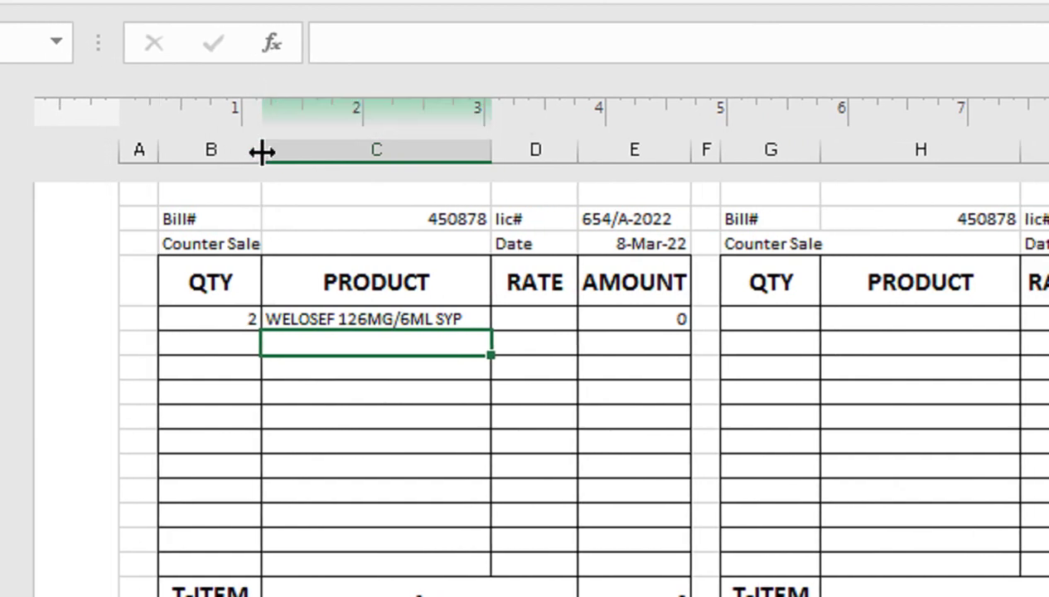
pyautogui.click(738, 150)
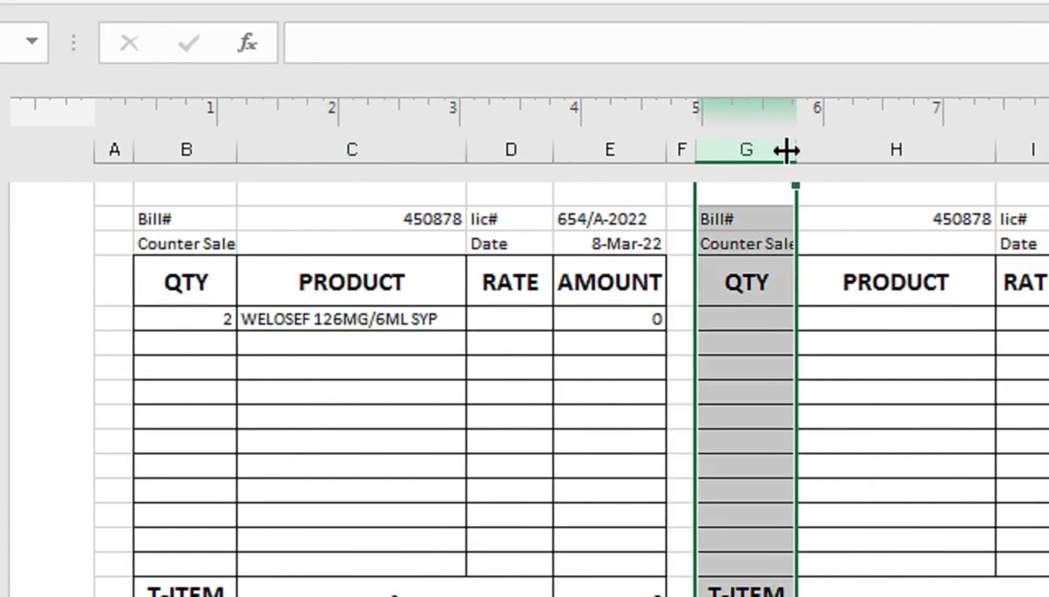
pyautogui.moveTo(786, 150); pyautogui.dragTo(792, 150)
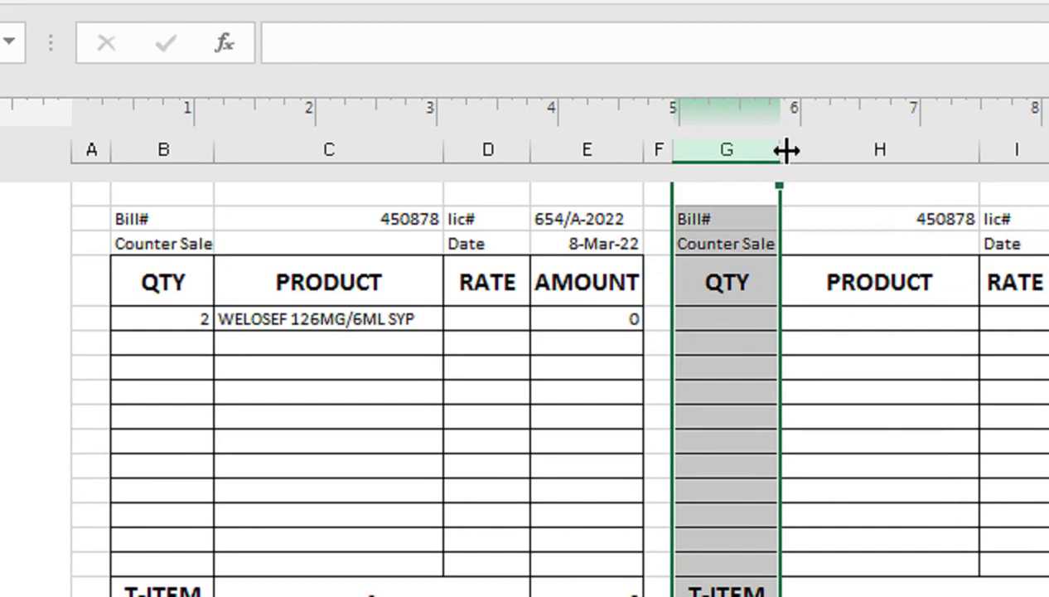
pyautogui.click(586, 434)
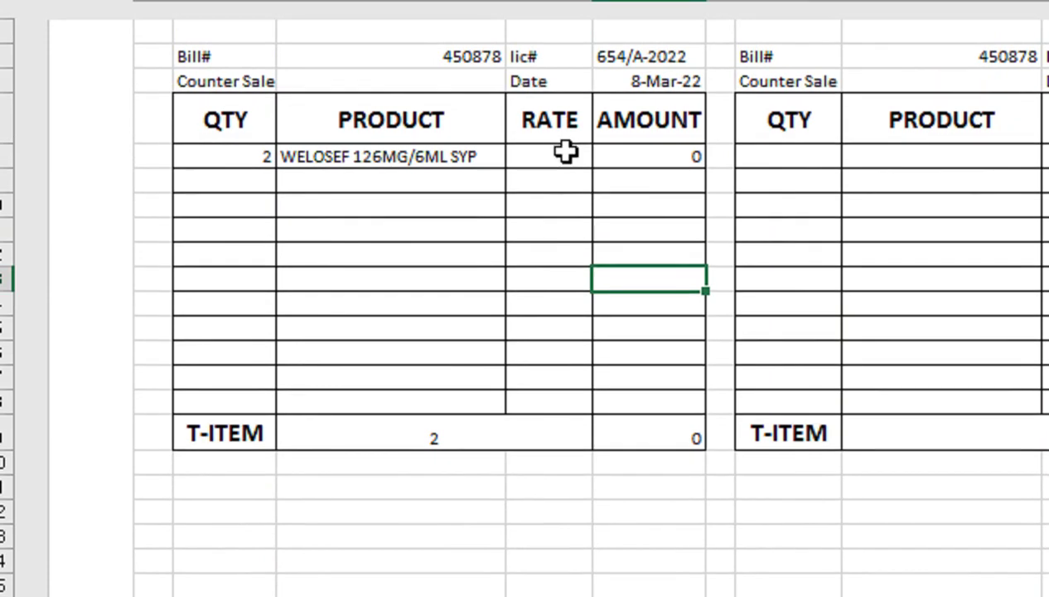
pyautogui.click(565, 153)
pyautogui.write('200')
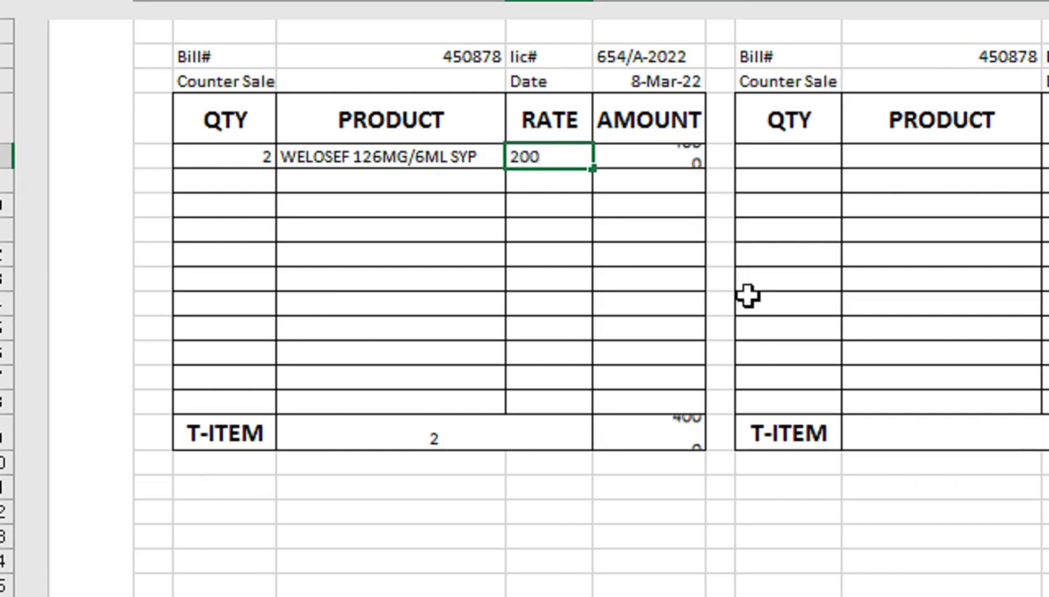
# - Enter a rate of 200 in D8 so the amount and total become 400
pyautogui.press('Return')
pyautogui.press('Up')
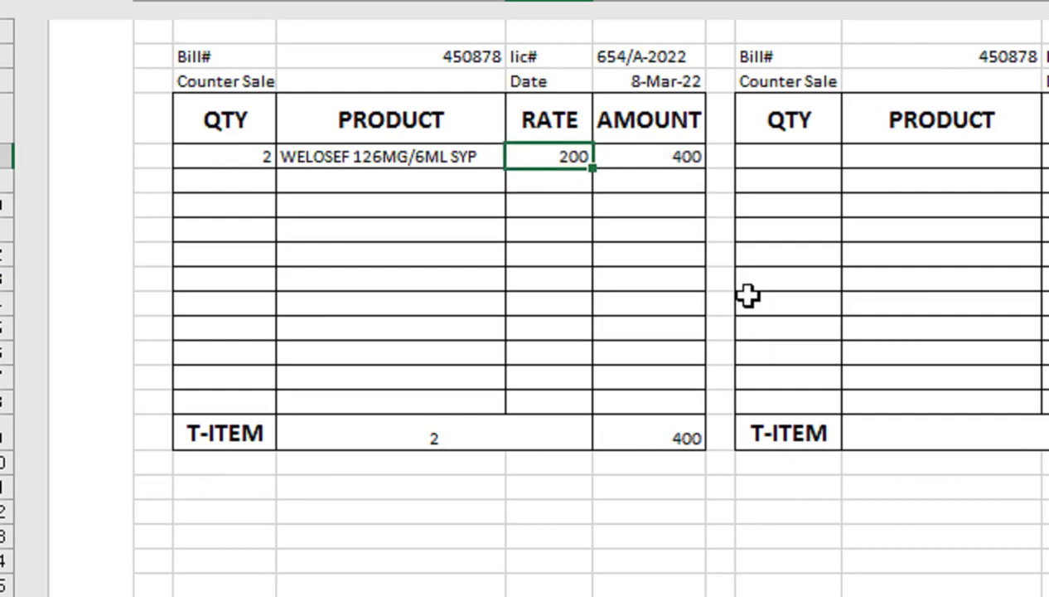
pyautogui.press('Right')
pyautogui.press('Down')
pyautogui.press('Down')
pyautogui.press('Down')
pyautogui.press('Down')
pyautogui.press('Down')
pyautogui.press('Down')
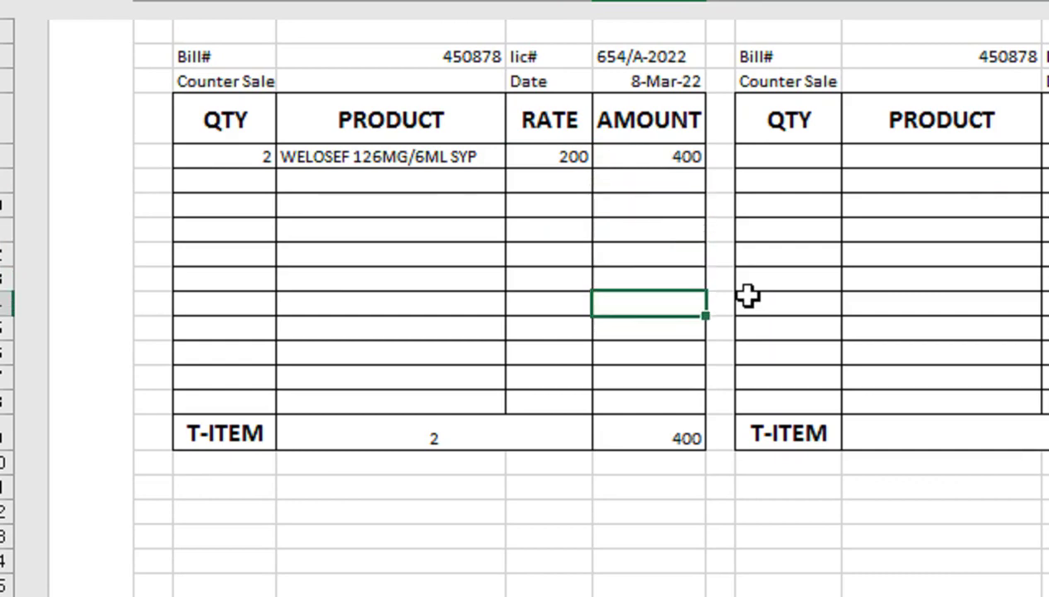
pyautogui.press('Down')
pyautogui.press('Down')
pyautogui.press('Down')
pyautogui.press('Down')
pyautogui.press('Down')
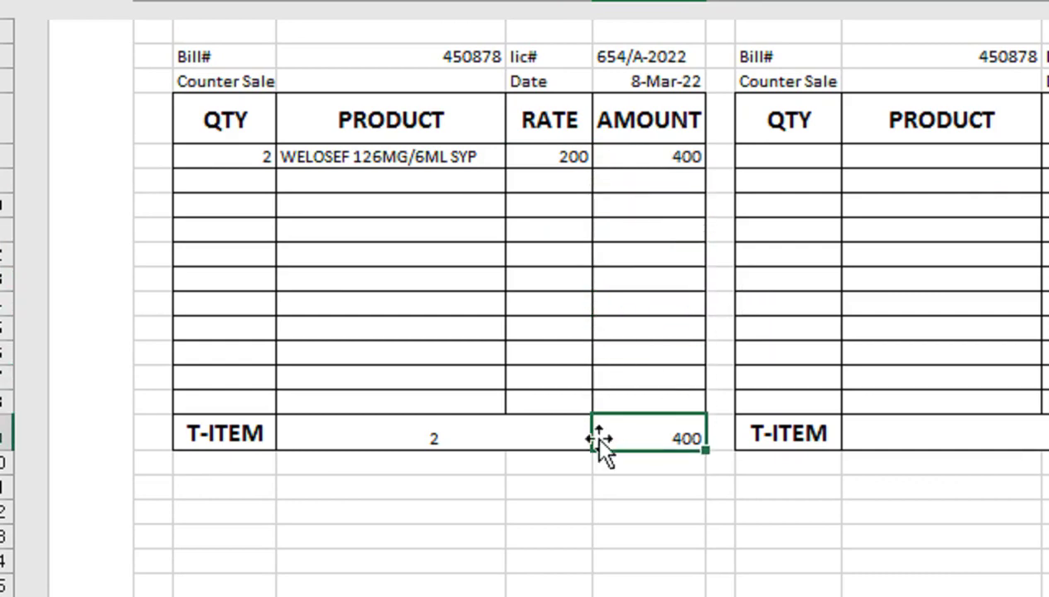
# - Enlarge the totals row C19:E19 to size 16 and Format Paint it onto the second bill's totals row
pyautogui.moveTo(626, 441); pyautogui.dragTo(573, 436)
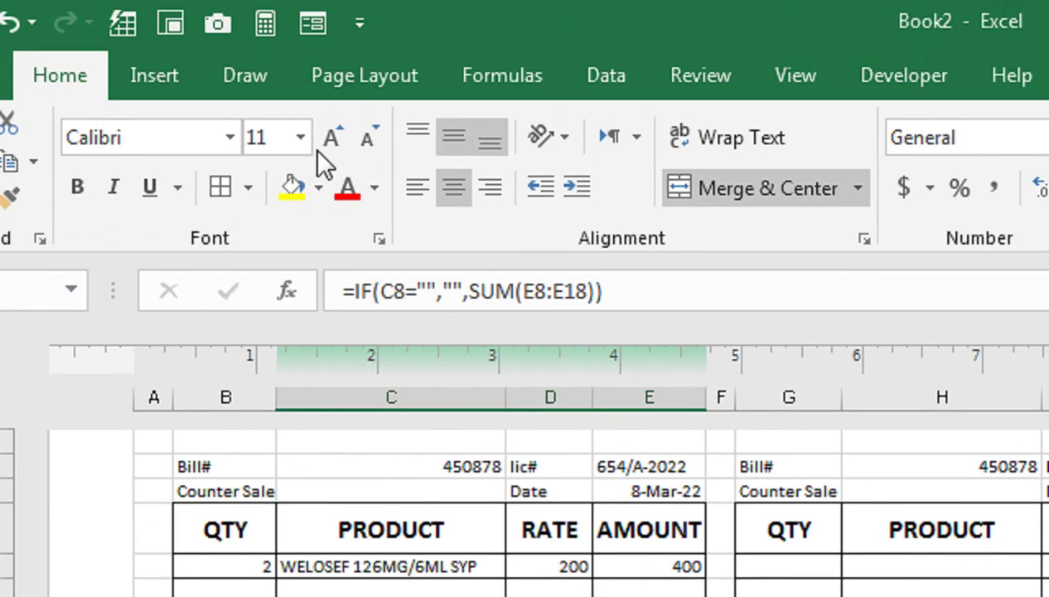
pyautogui.click(319, 149)
pyautogui.click(319, 150)
pyautogui.click(320, 150)
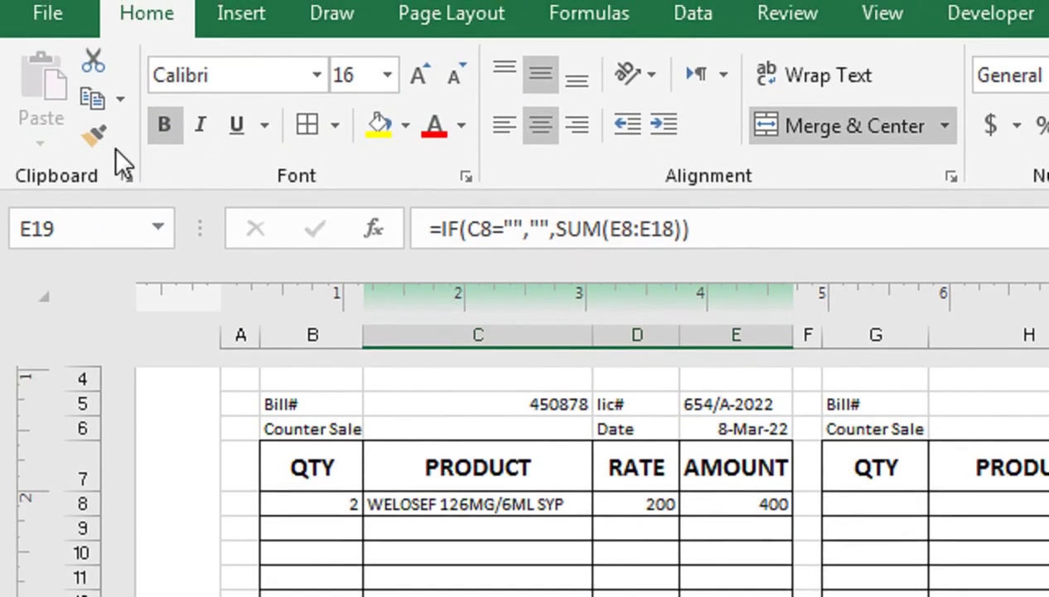
pyautogui.click(94, 197)
pyautogui.moveTo(962, 596); pyautogui.dragTo(1048, 596)
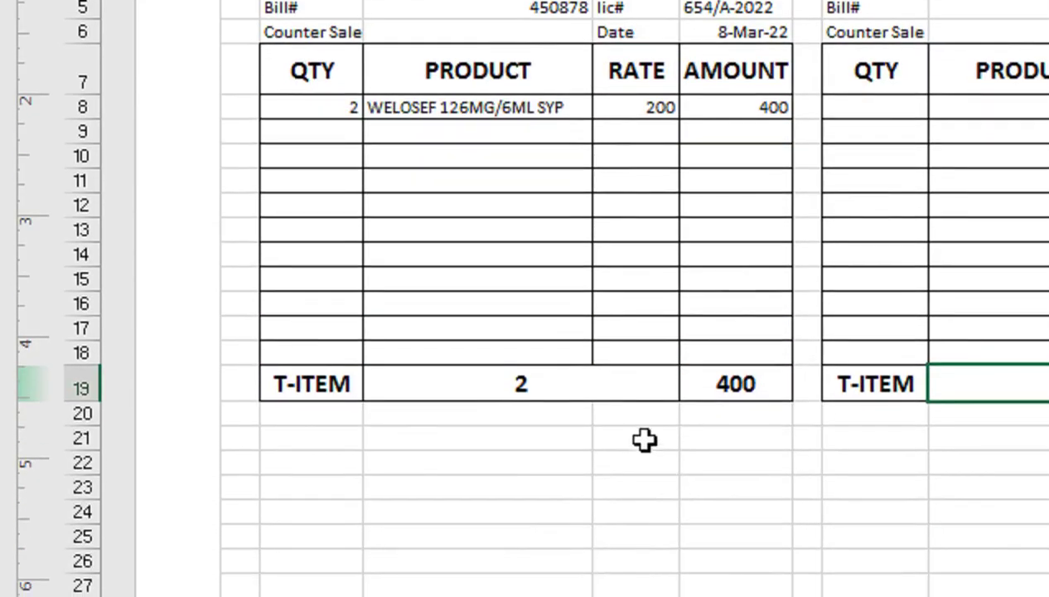
# - Label rows 20 and 21 under the first bill DISCOUNT and NET AMOUNT
pyautogui.click(638, 405)
pyautogui.moveTo(87, 398); pyautogui.dragTo(87, 420)
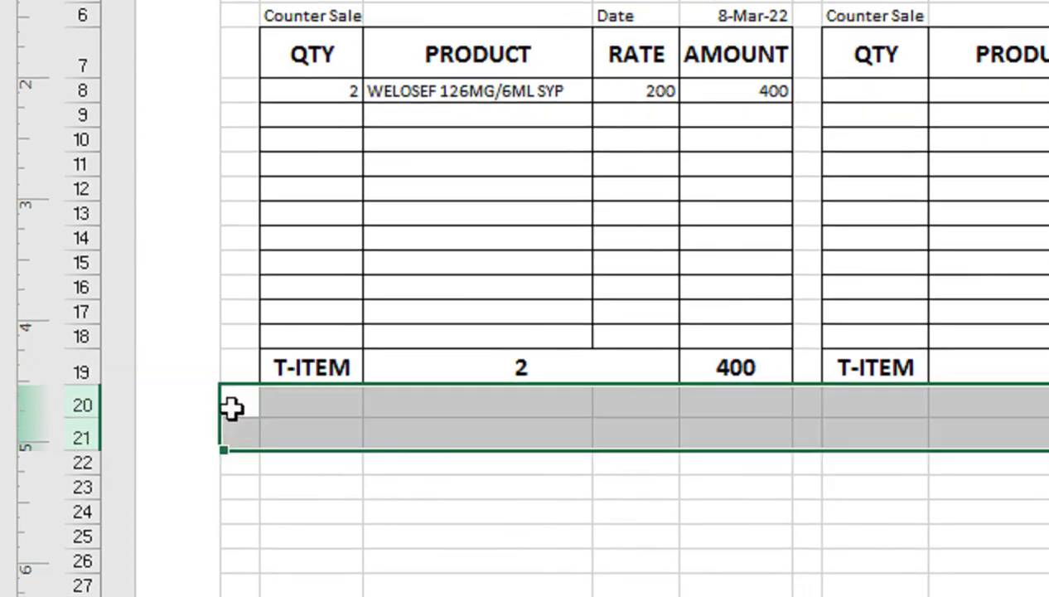
pyautogui.click(645, 399)
pyautogui.write('DISCOUNT')
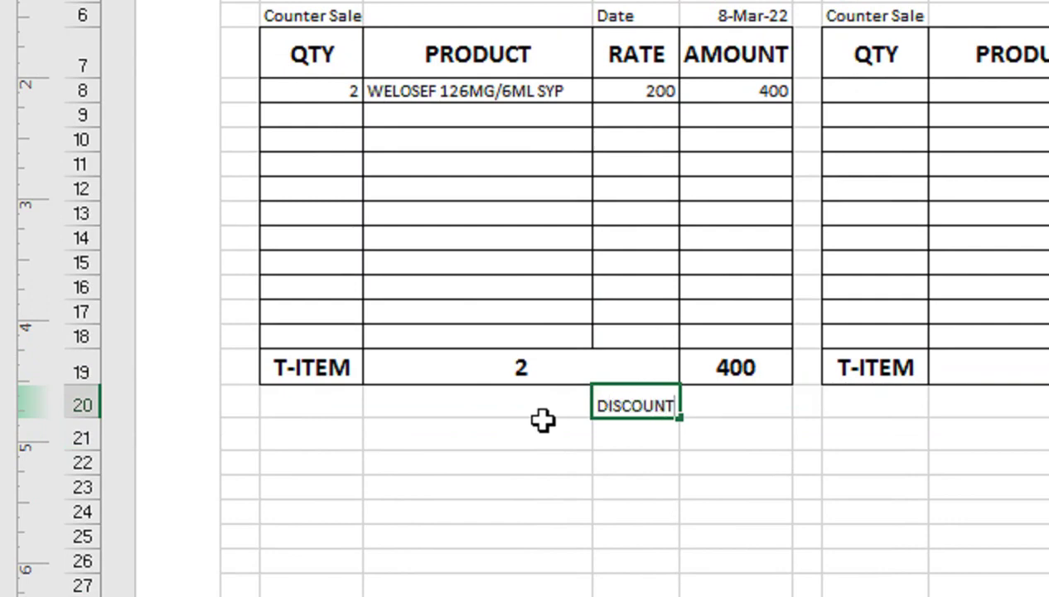
pyautogui.press('Return')
pyautogui.write('NET')
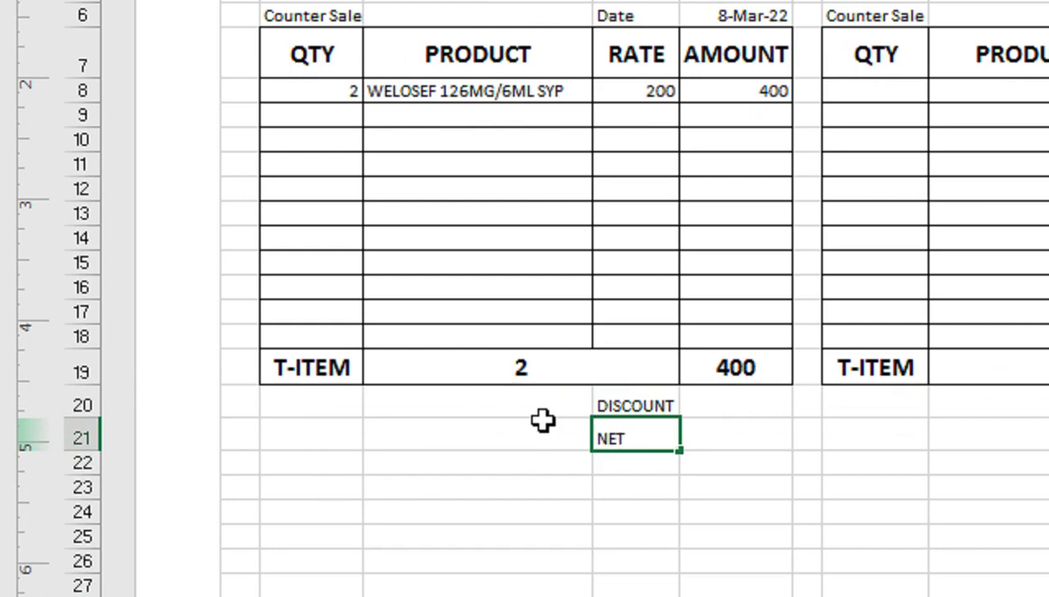
pyautogui.write('AMOUNT')
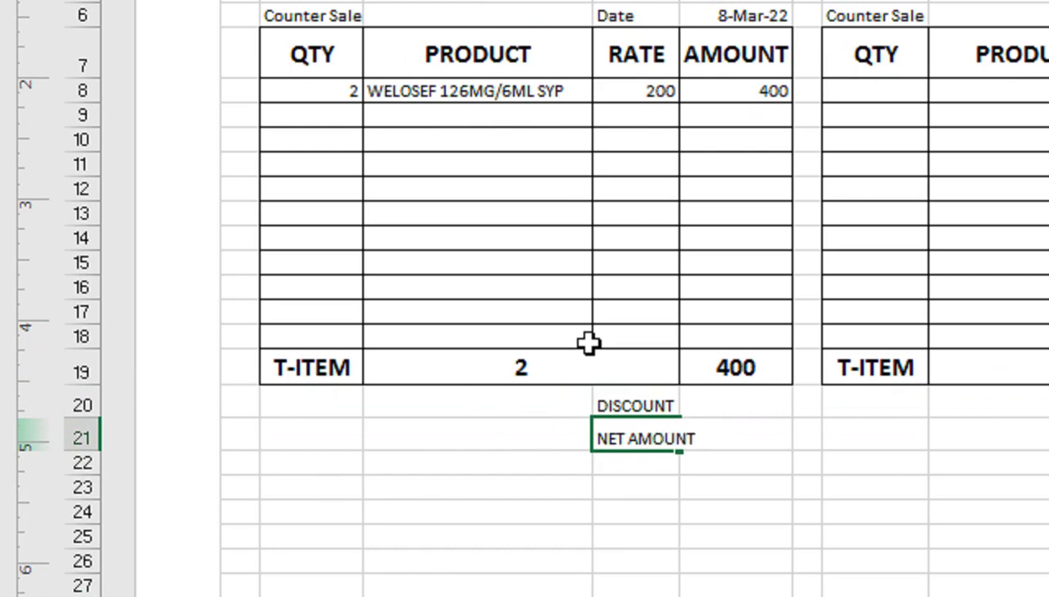
pyautogui.press('Return')
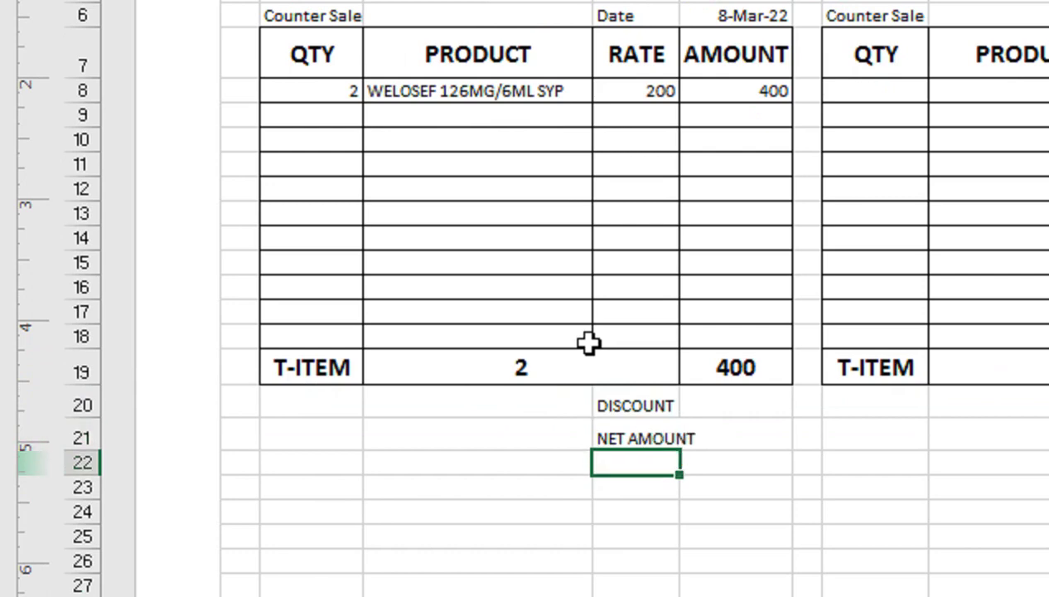
# - Label D19 as G-TOTAL and widen columns D and I to fit
pyautogui.click(557, 368)
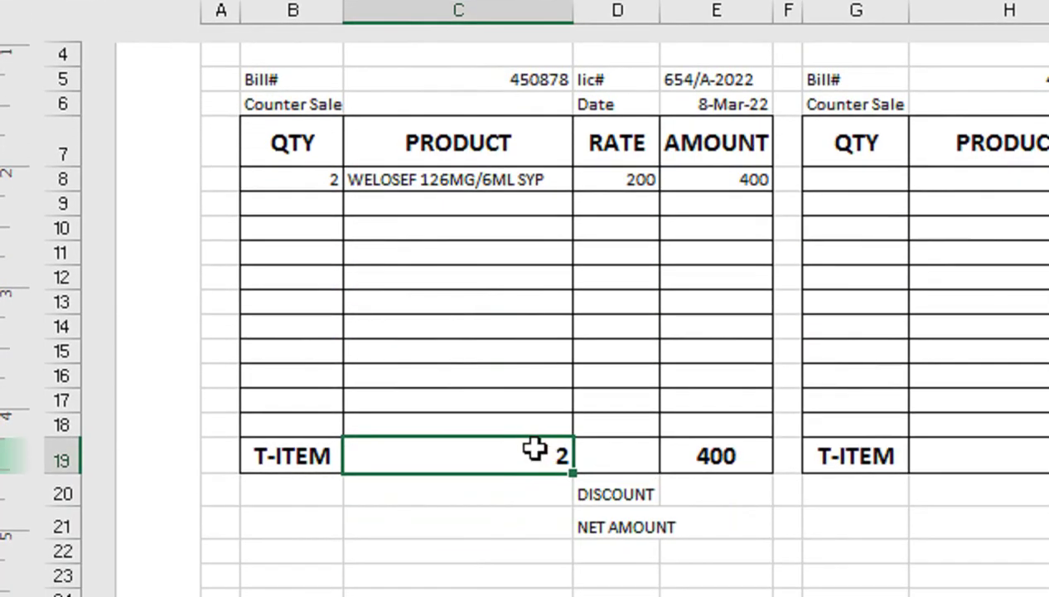
pyautogui.click(582, 448)
pyautogui.write('G-TO')
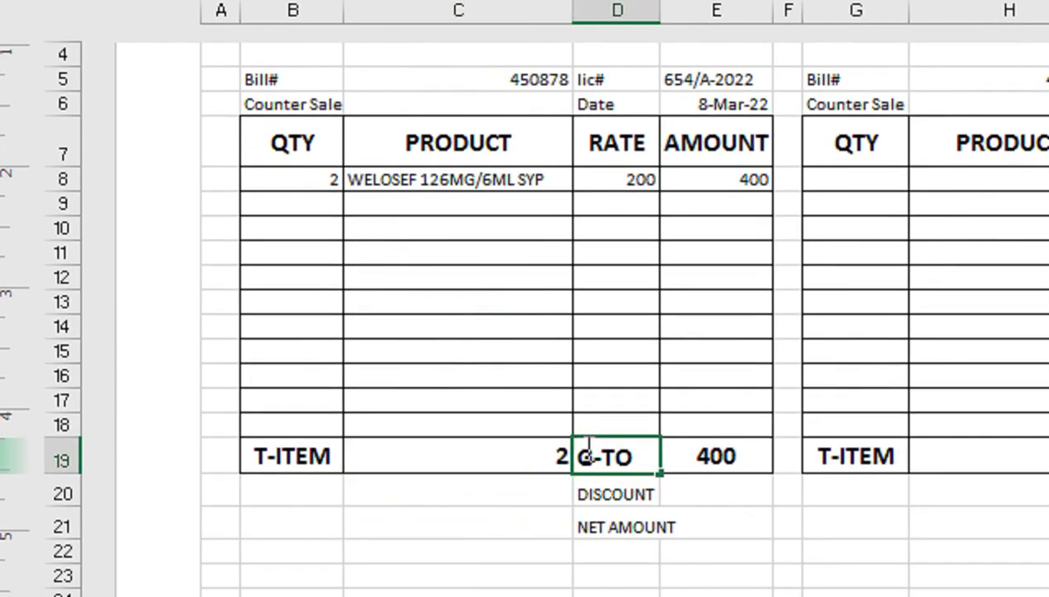
pyautogui.write('TAL')
pyautogui.press('Return')
pyautogui.click(586, 449)
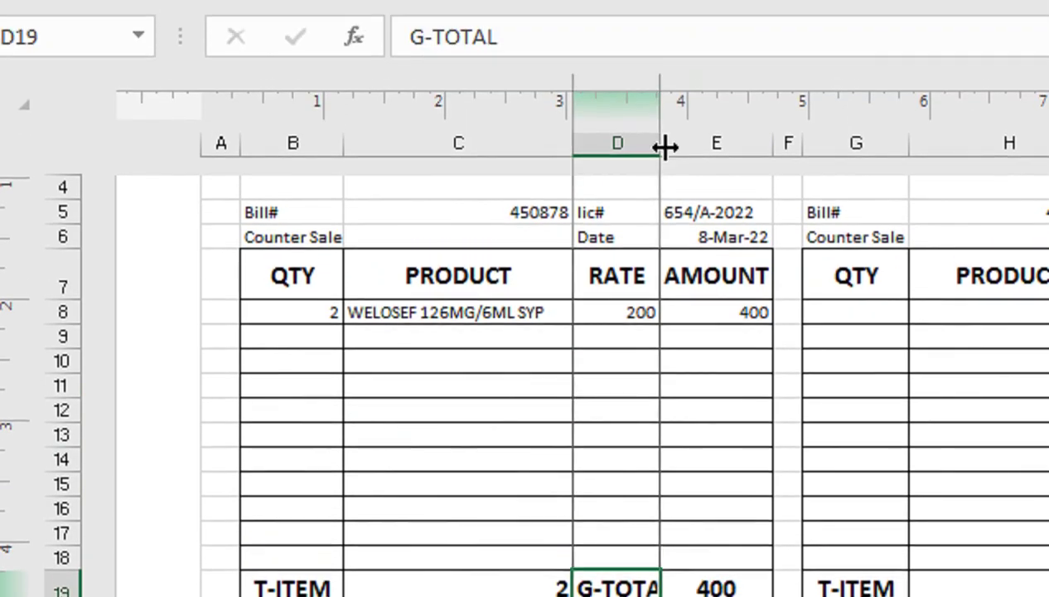
pyautogui.moveTo(661, 10); pyautogui.dragTo(699, 10)
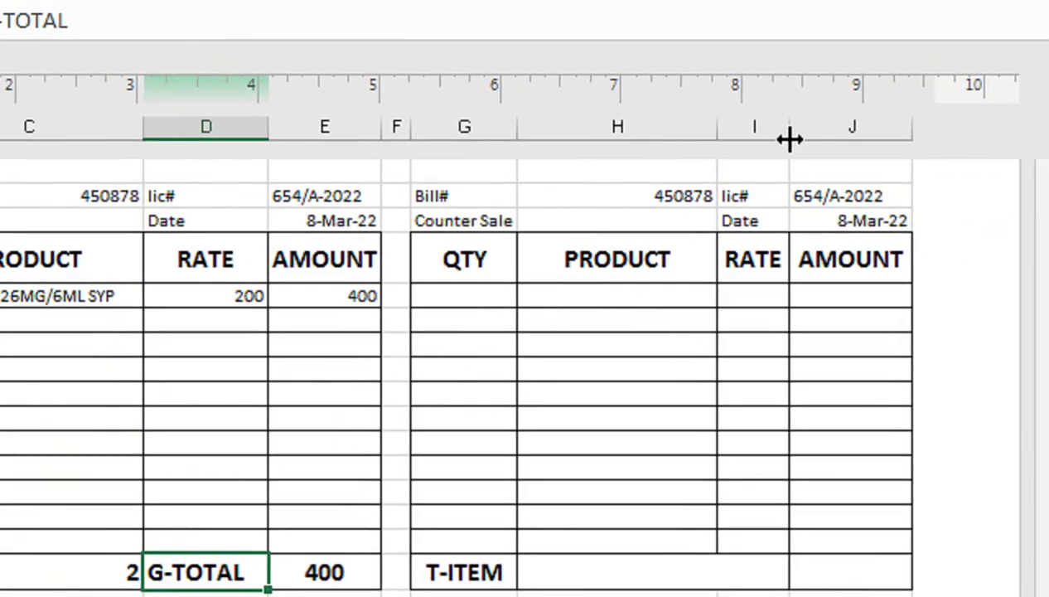
pyautogui.moveTo(779, 149); pyautogui.dragTo(787, 150)
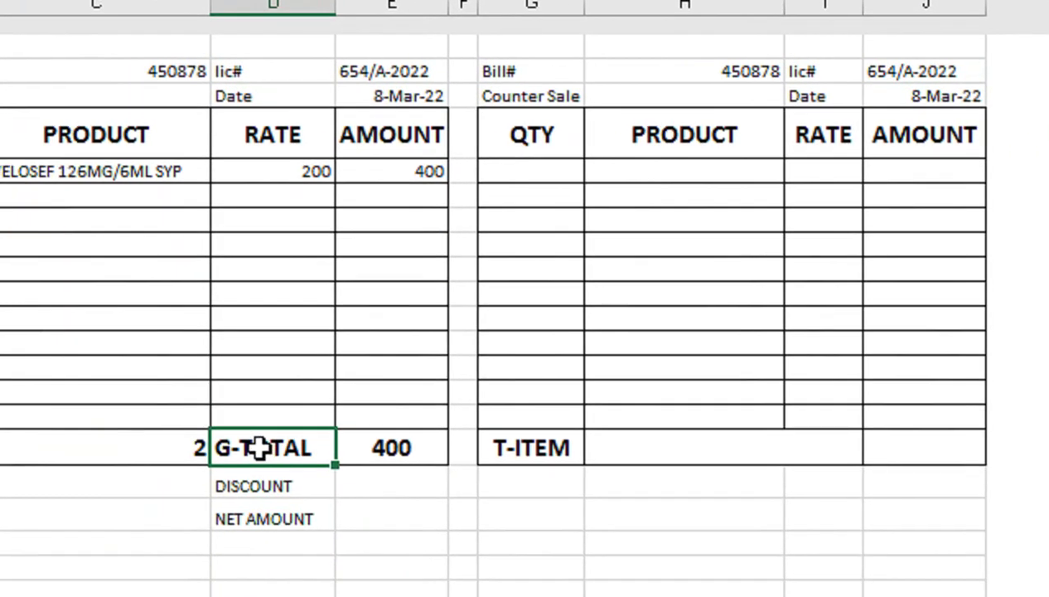
# - Unmerge the second bill's T-ITEM count cell and paste G-TOTAL, DISCOUNT and NET AMOUNT into I19
pyautogui.moveTo(257, 433); pyautogui.dragTo(262, 452)
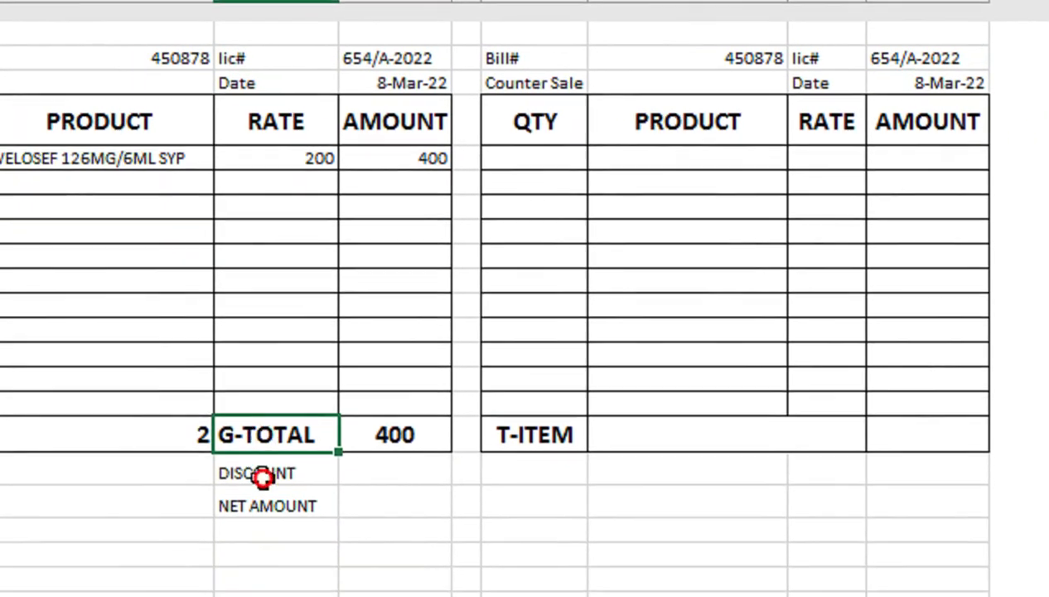
pyautogui.hotkey('ctrl', 'c')
pyautogui.click(785, 398)
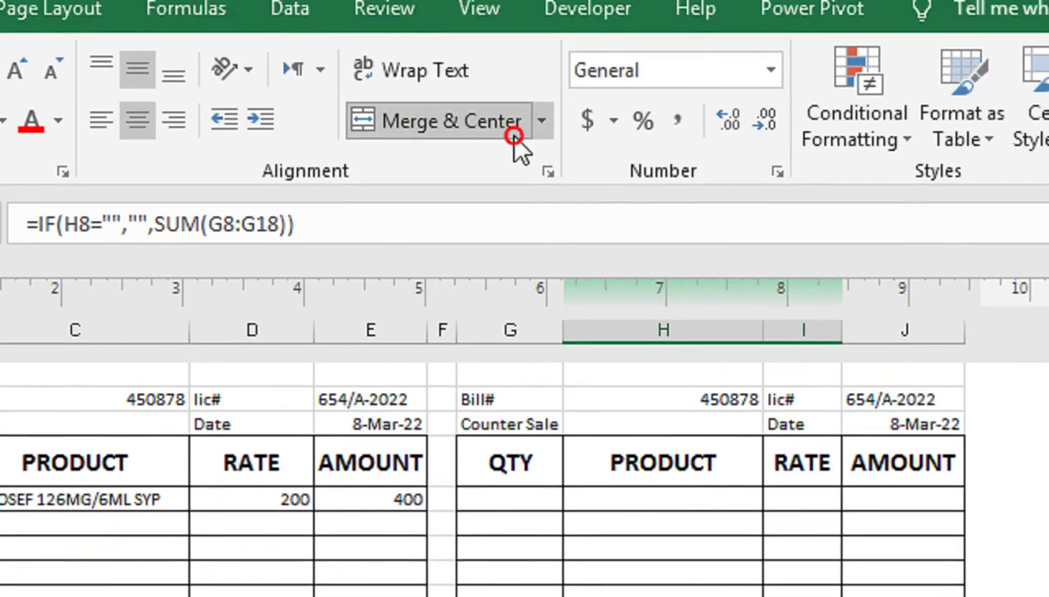
pyautogui.click(514, 137)
pyautogui.click(767, 432)
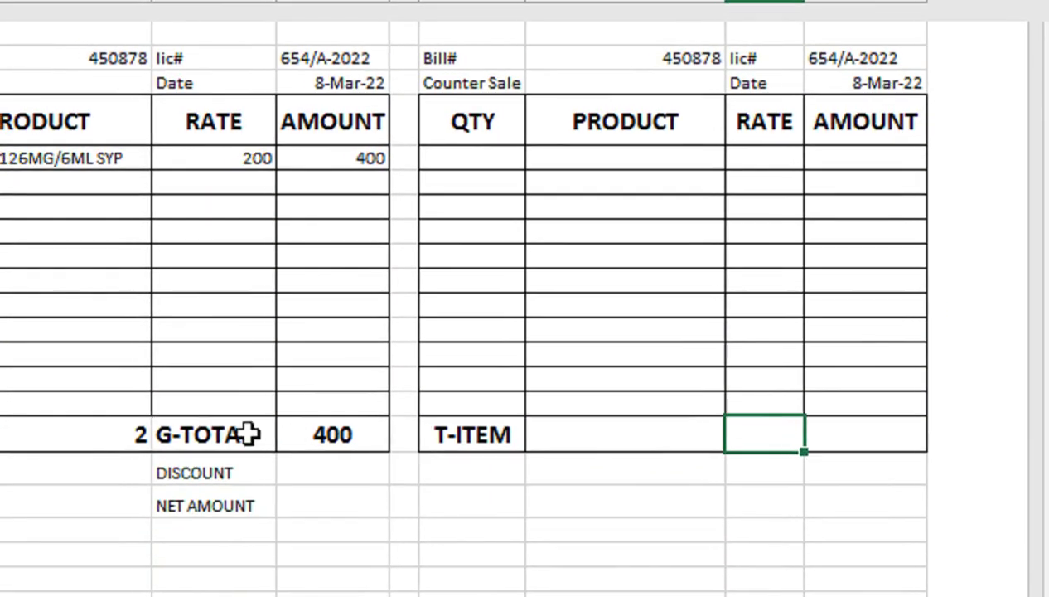
pyautogui.moveTo(249, 433); pyautogui.dragTo(217, 491)
pyautogui.hotkey('ctrl', 'c')
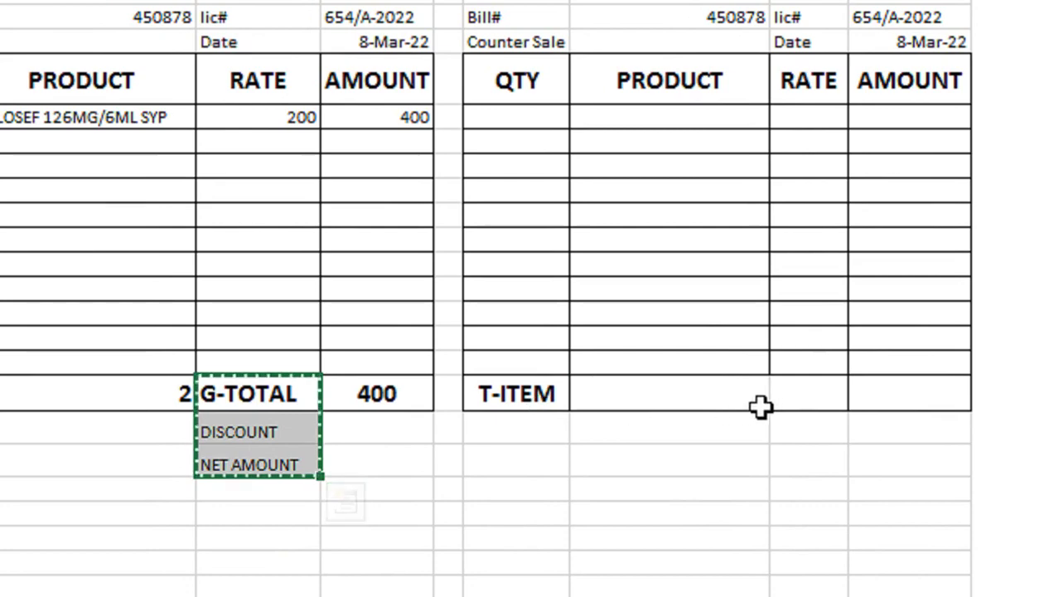
pyautogui.click(741, 440)
pyautogui.hotkey('ctrl', 'v')
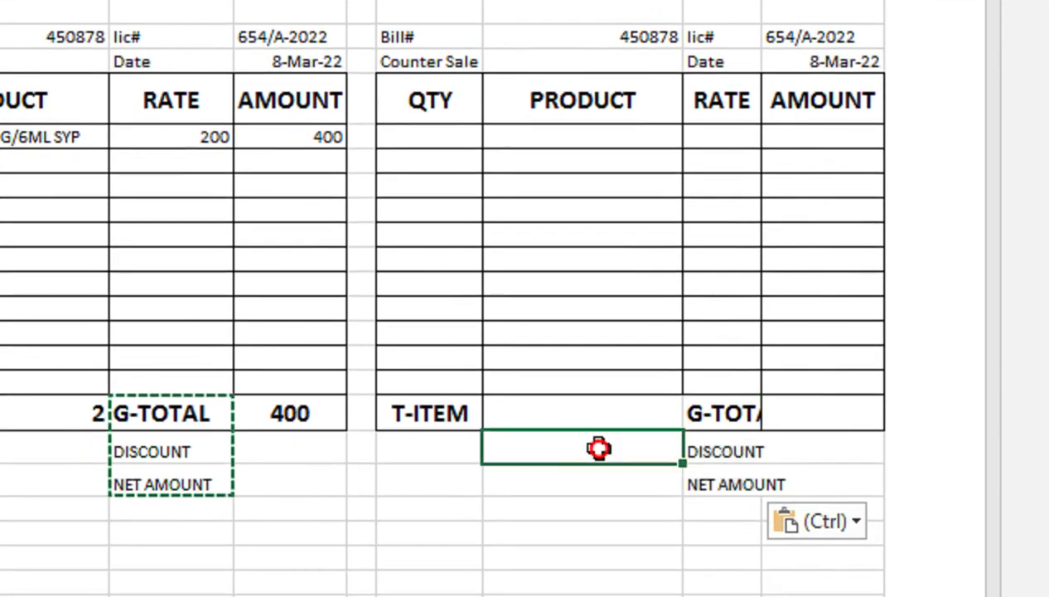
# - Merge the second bill's DISCOUNT and NET AMOUNT rows across H:I and right-align them
pyautogui.moveTo(599, 458); pyautogui.dragTo(693, 489)
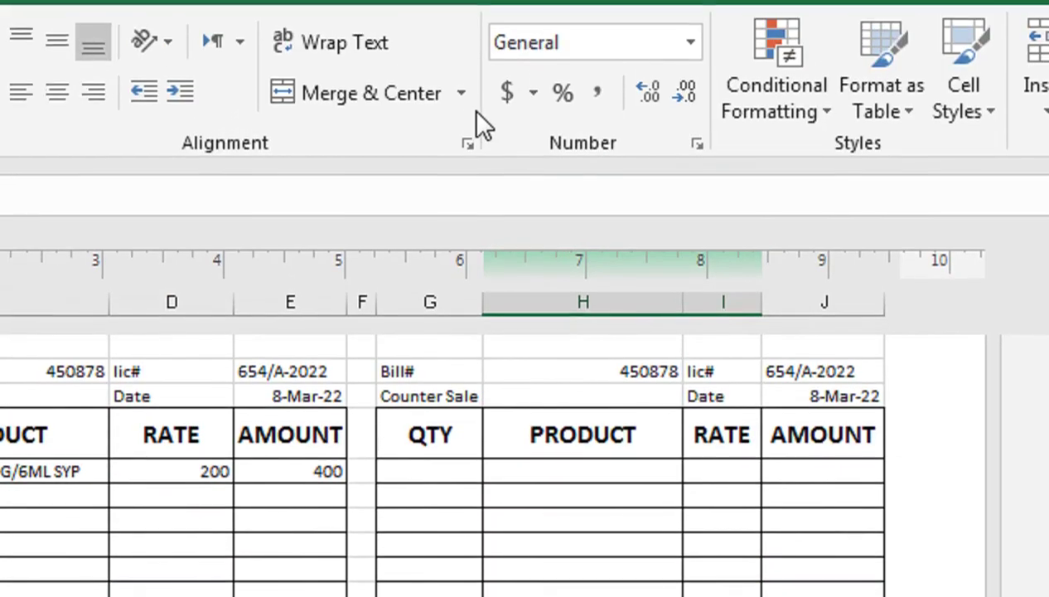
pyautogui.click(461, 92)
pyautogui.click(458, 176)
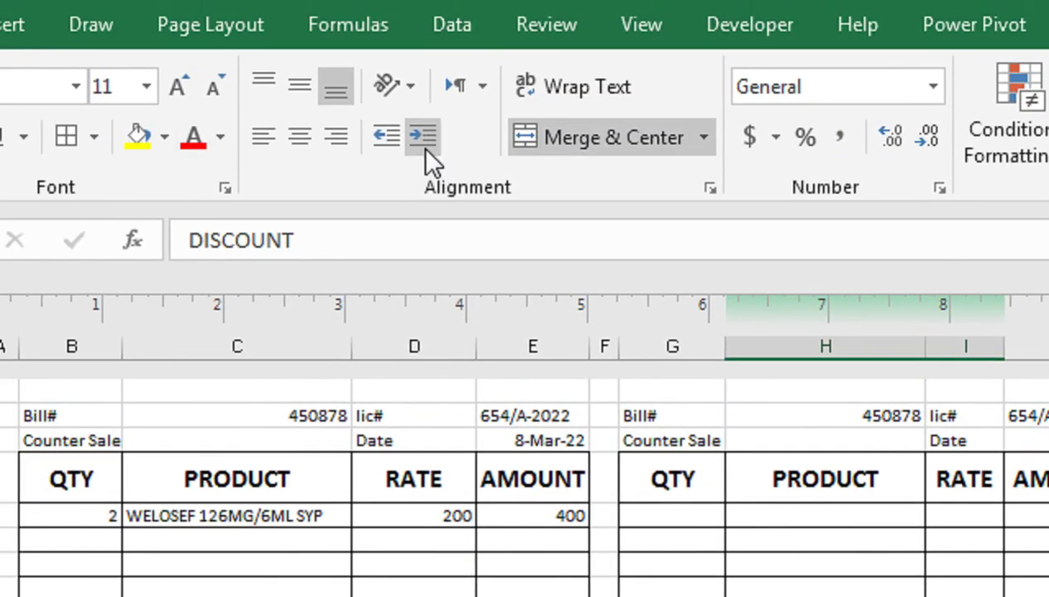
pyautogui.click(332, 149)
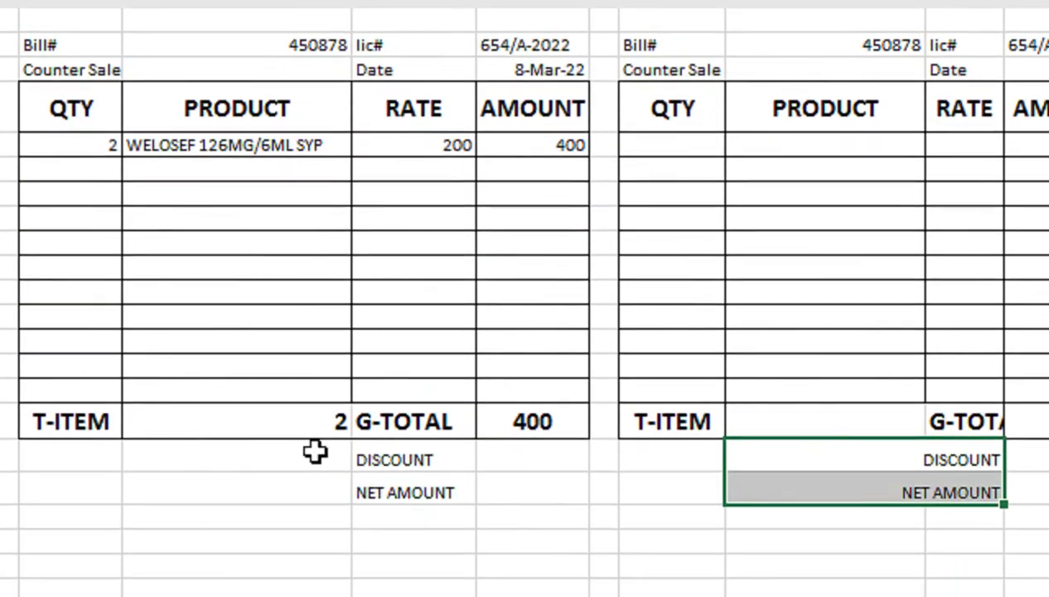
# - Merge the first bill's DISCOUNT and NET AMOUNT across C:D, right-aligned, bold, size 16
pyautogui.moveTo(315, 410); pyautogui.dragTo(362, 449)
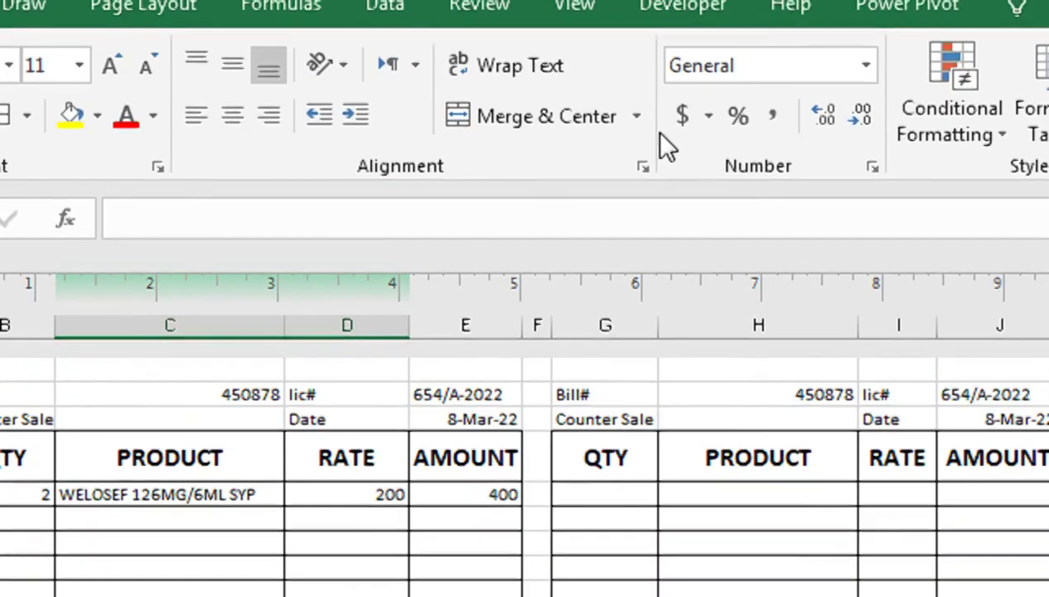
pyautogui.click(637, 141)
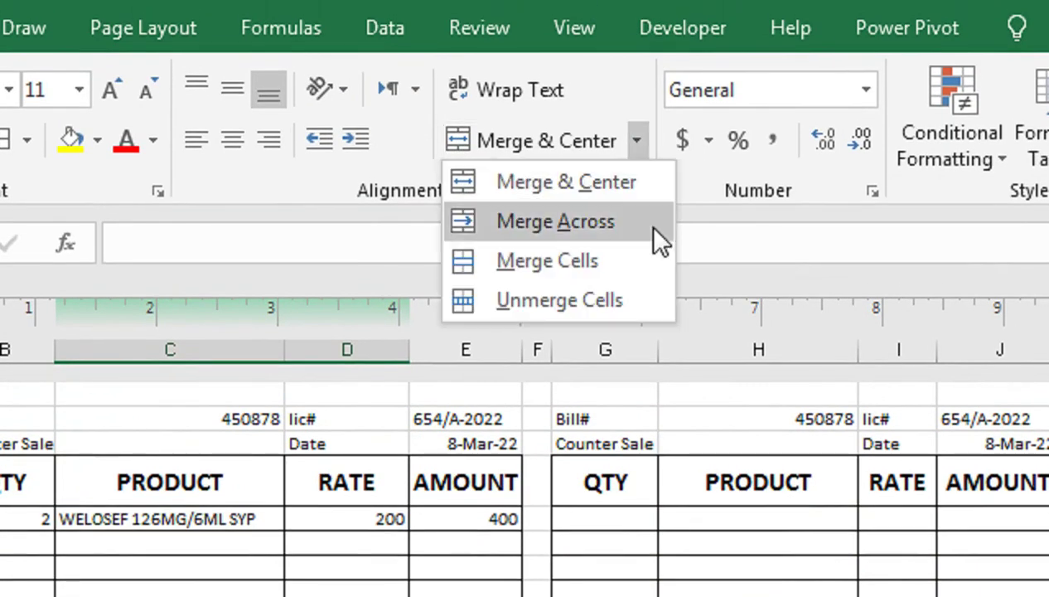
pyautogui.click(654, 225)
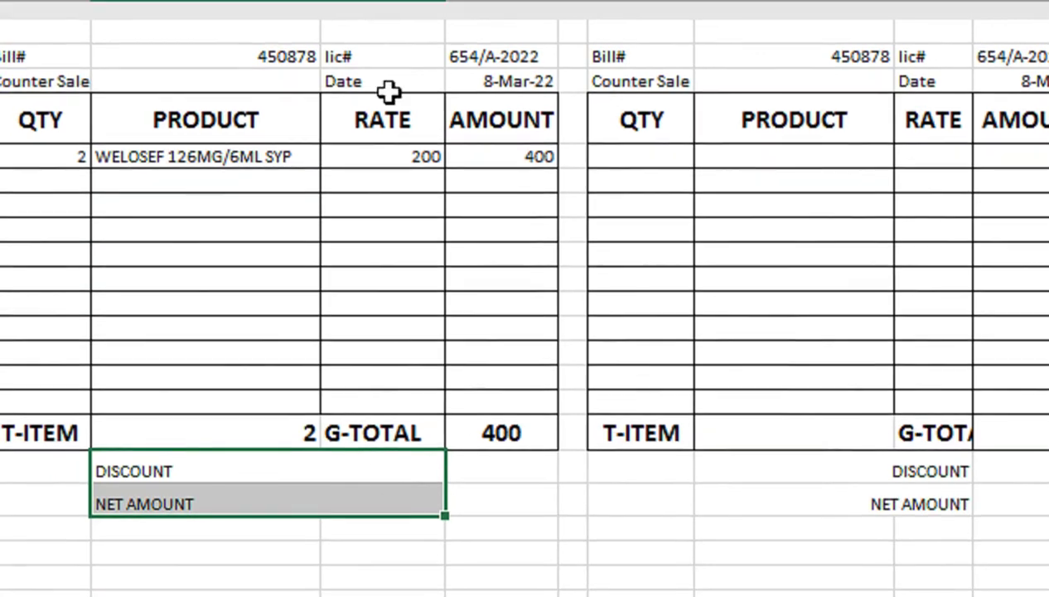
pyautogui.click(304, 80)
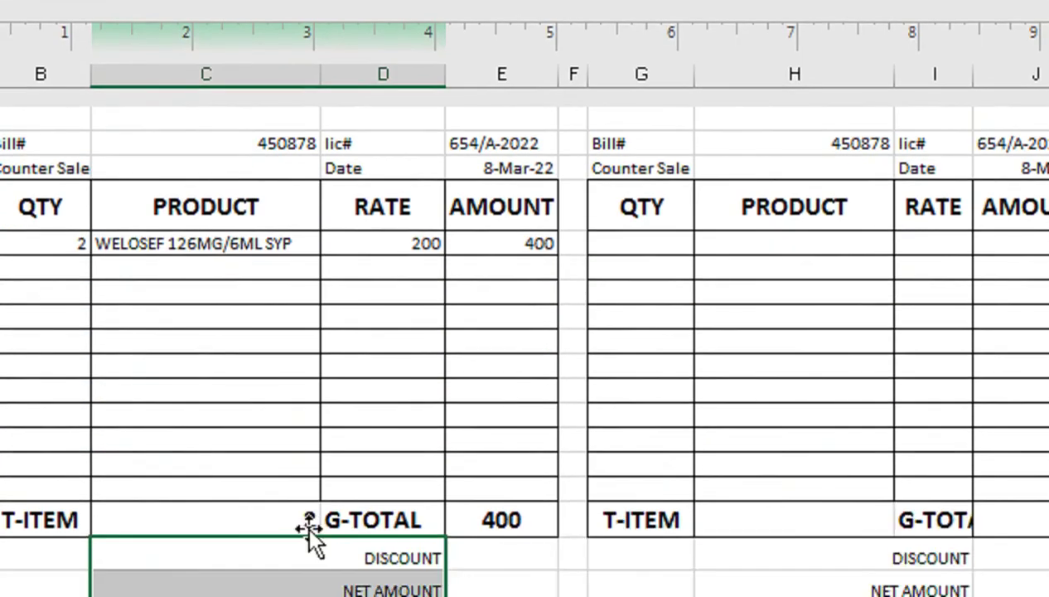
pyautogui.click(350, 521)
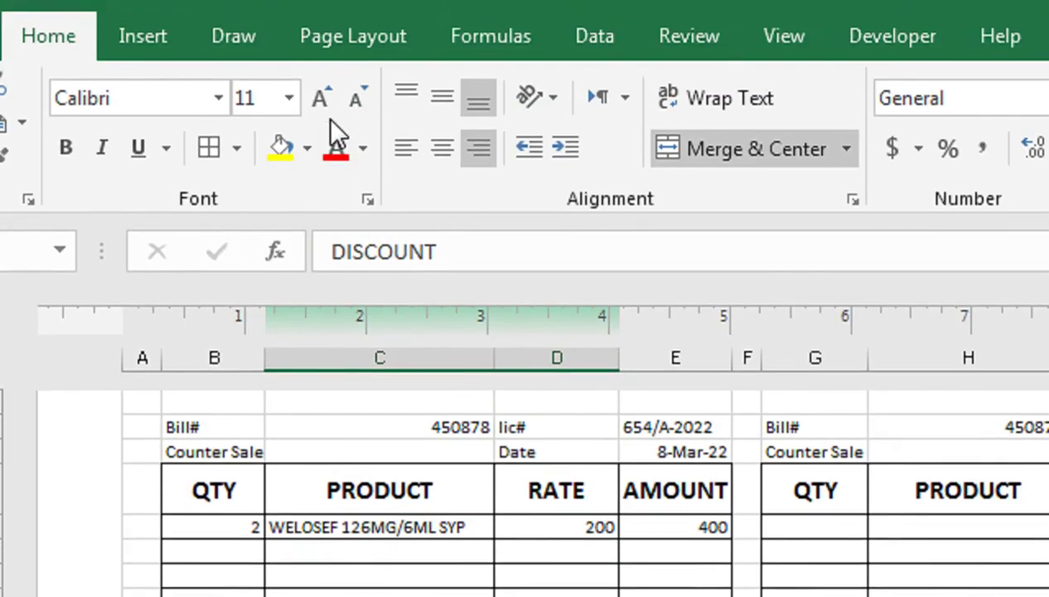
pyautogui.click(327, 146)
pyautogui.click(327, 147)
pyautogui.click(327, 147)
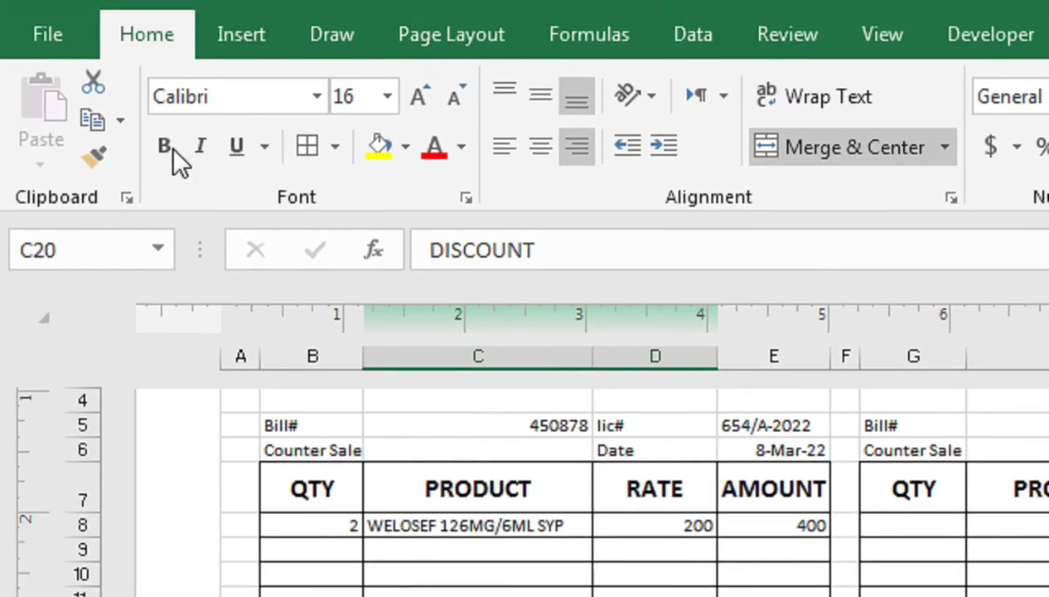
pyautogui.click(171, 146)
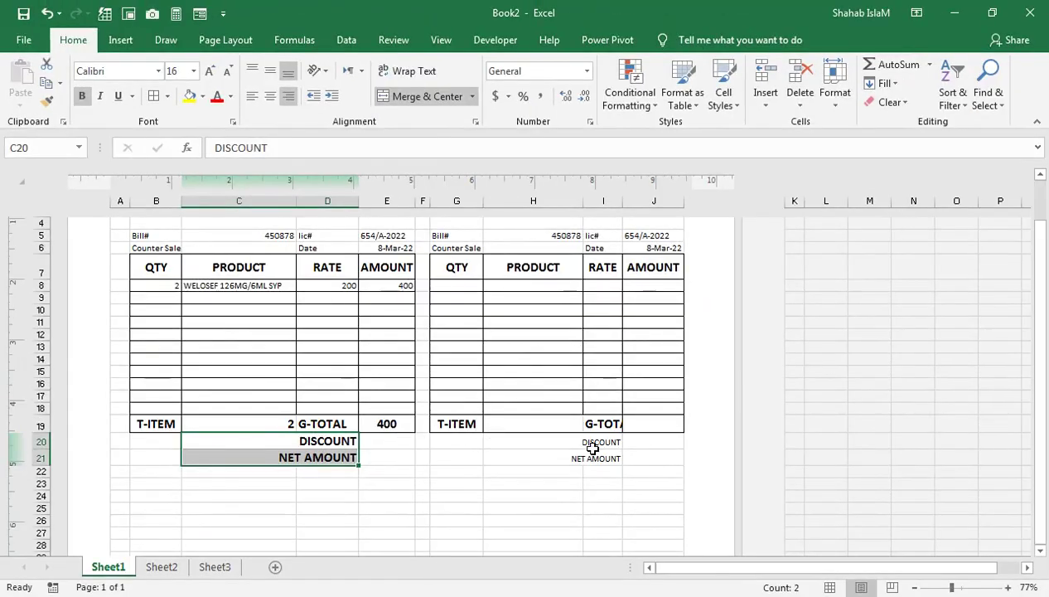
# - Make the second bill's DISCOUNT and NET AMOUNT bold at size 16 and auto-fit column I for G-TOTAL
pyautogui.moveTo(593, 445); pyautogui.dragTo(593, 455)
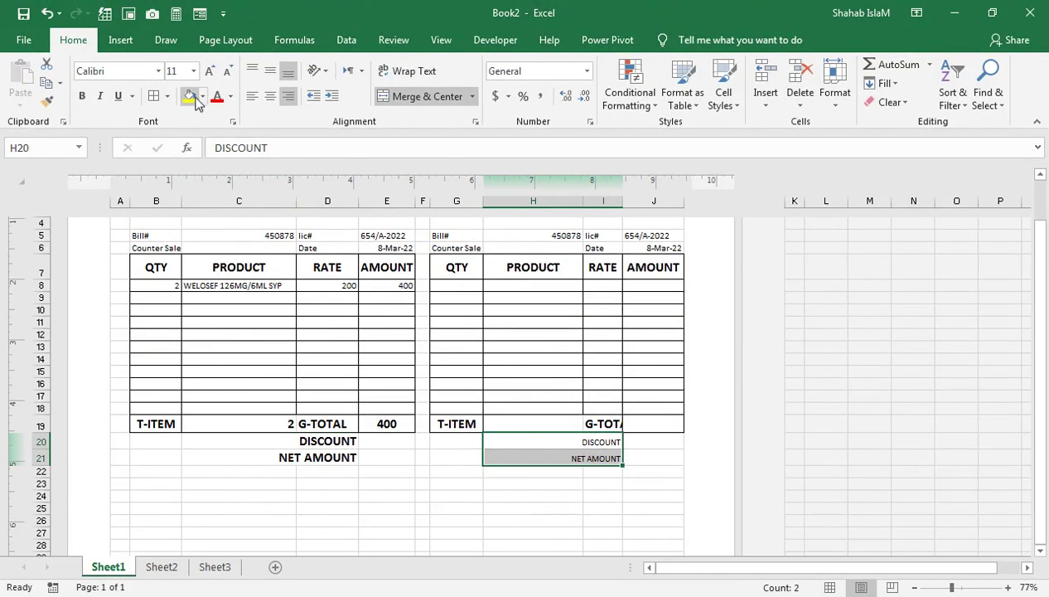
pyautogui.click(83, 98)
pyautogui.click(207, 72)
pyautogui.click(206, 72)
pyautogui.click(206, 72)
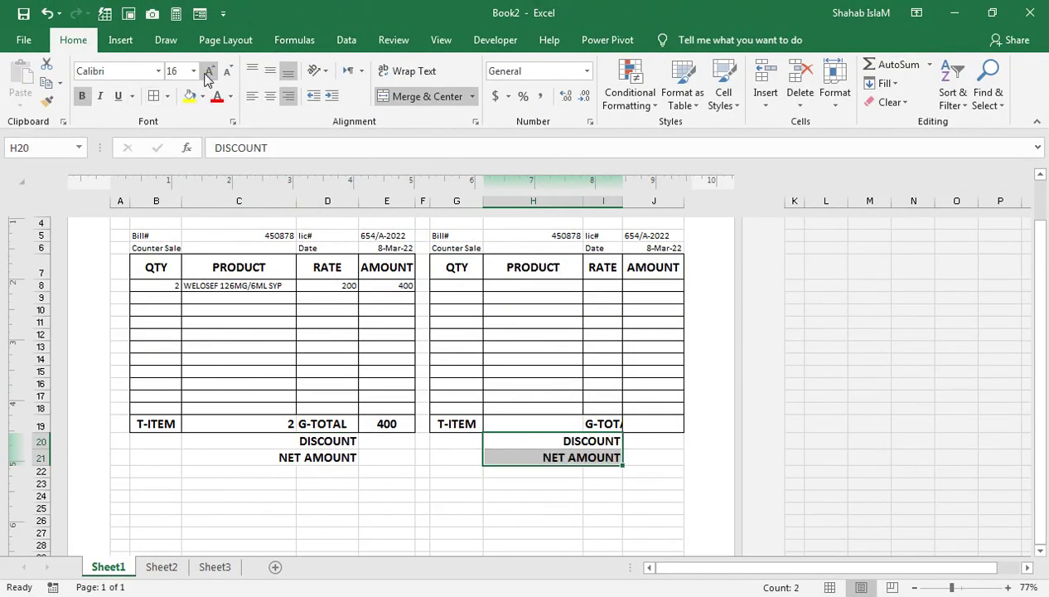
pyautogui.click(542, 522)
pyautogui.click(609, 425)
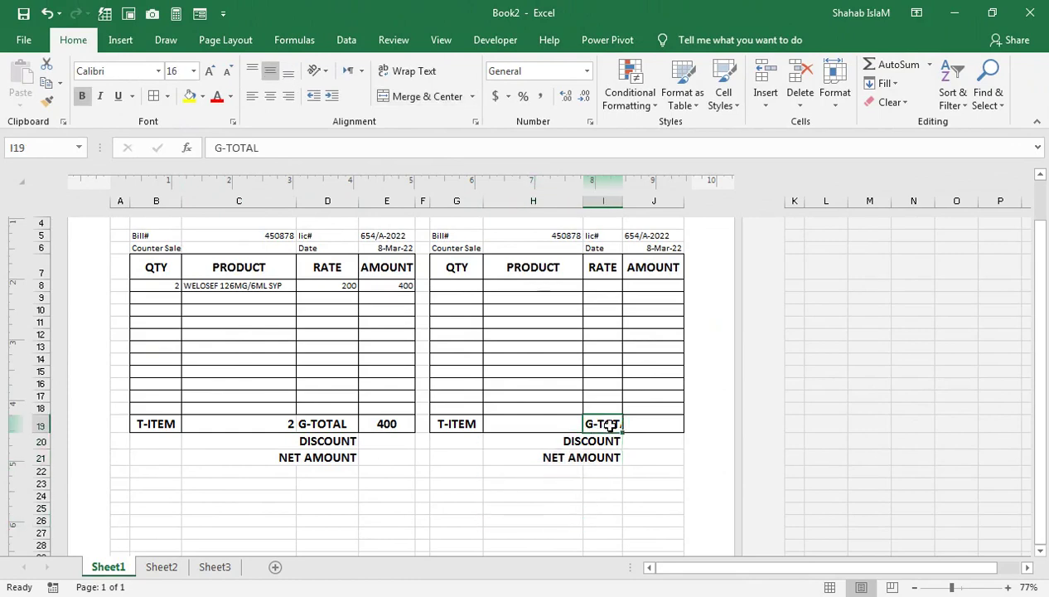
pyautogui.doubleClick(622, 201)
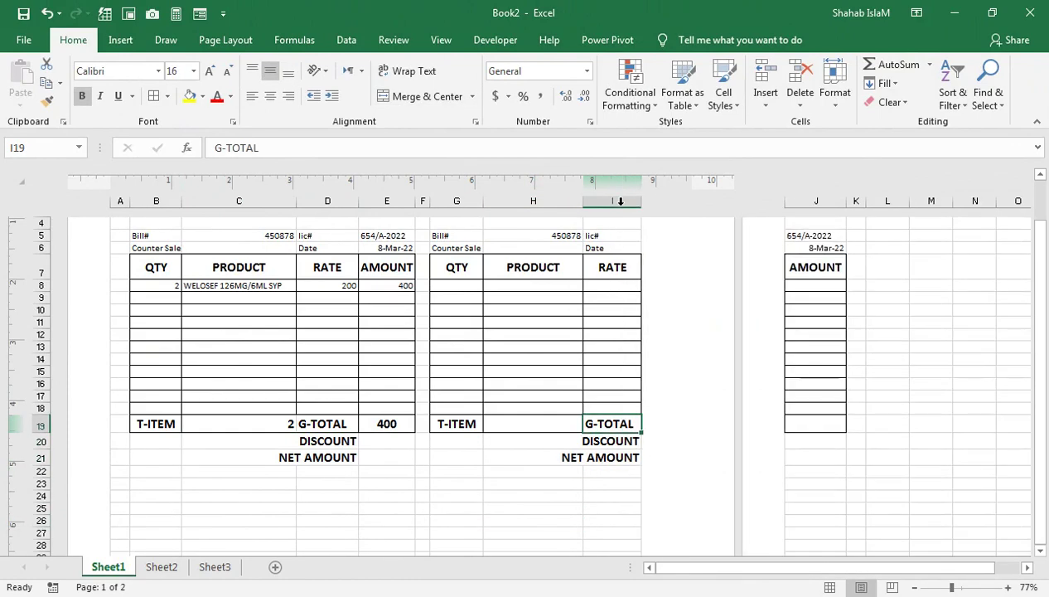
# - Delete the empty leading column A so the bills occupy columns A–D and F–I
pyautogui.moveTo(130, 204); pyautogui.dragTo(121, 204)
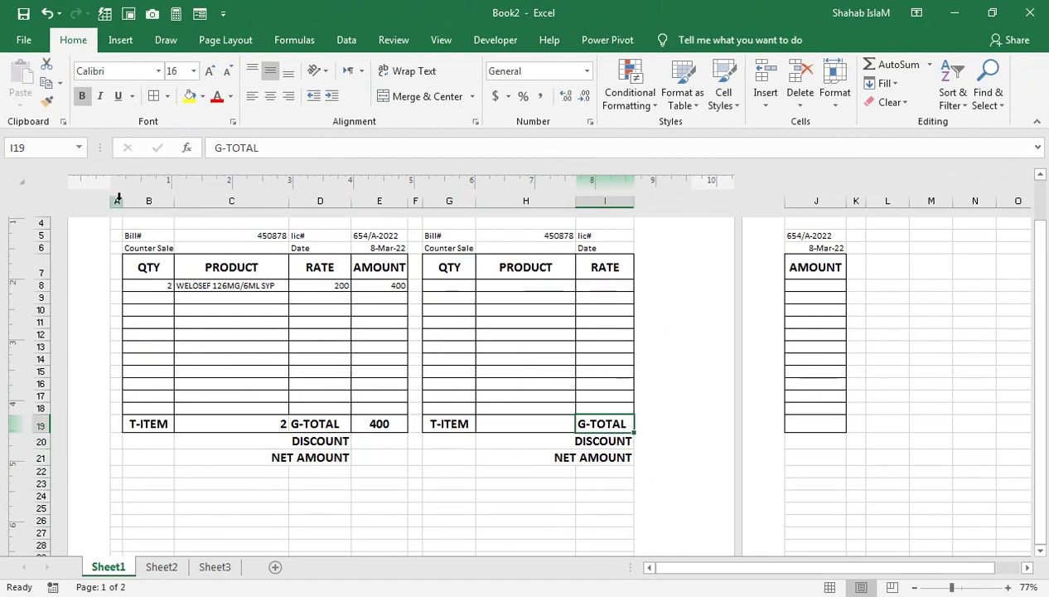
pyautogui.rightClick(118, 199)
pyautogui.click(157, 336)
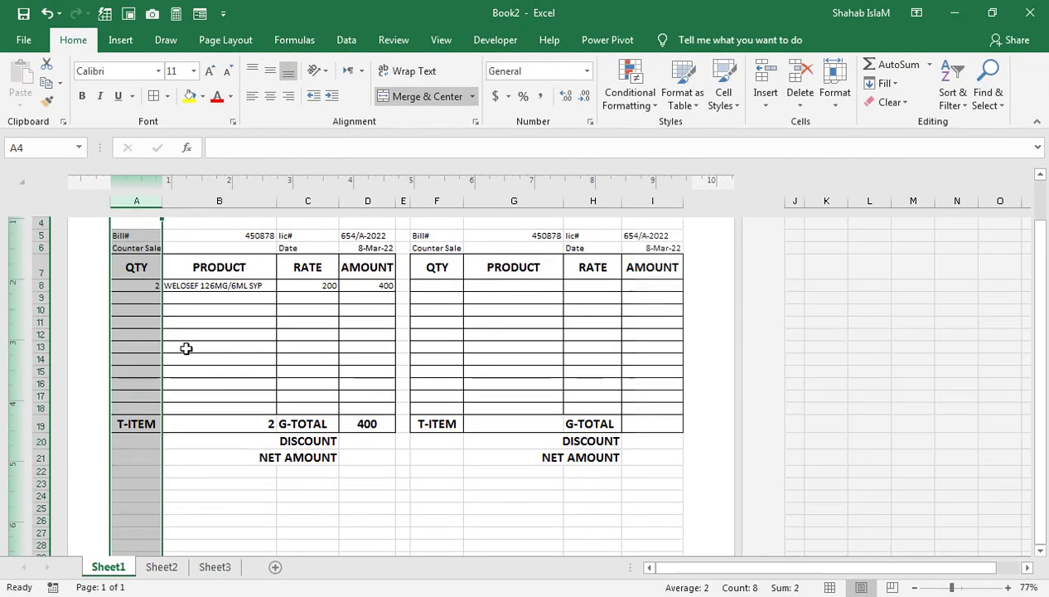
pyautogui.click(502, 396)
pyautogui.scroll(2, 434, 361)
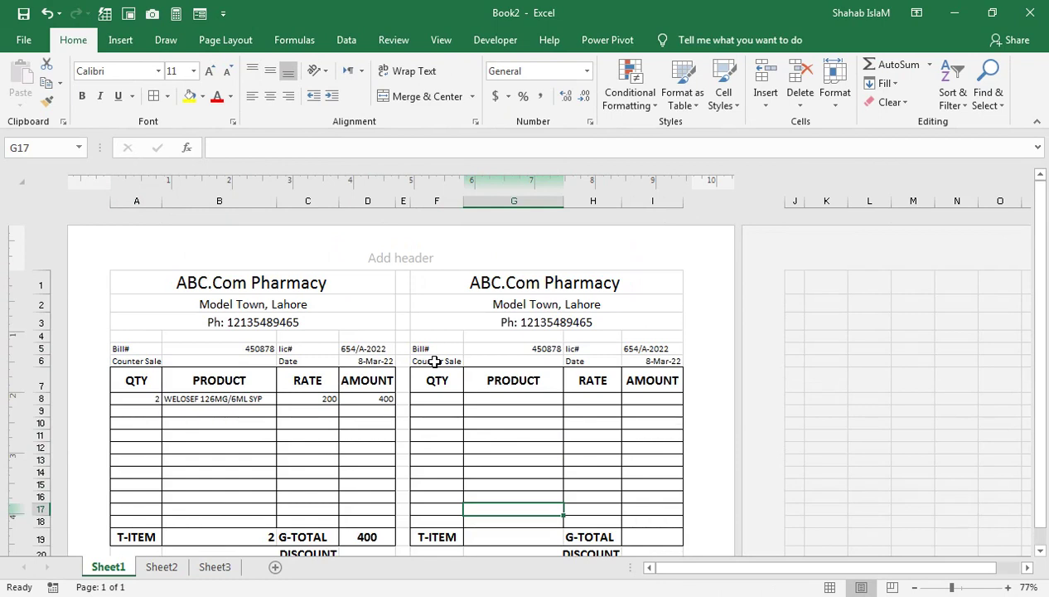
pyautogui.scroll(-2, 435, 362)
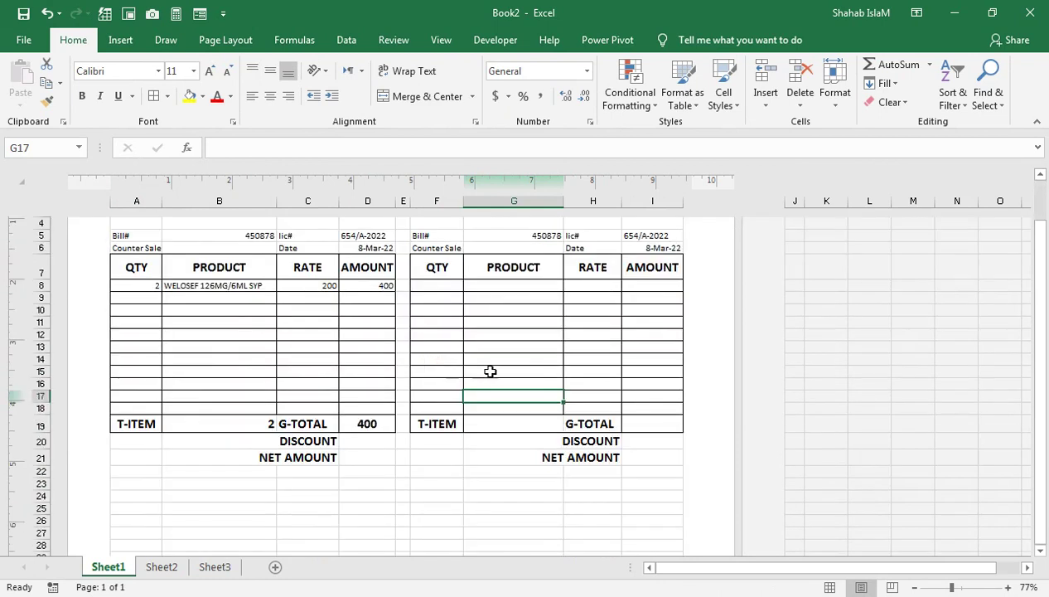
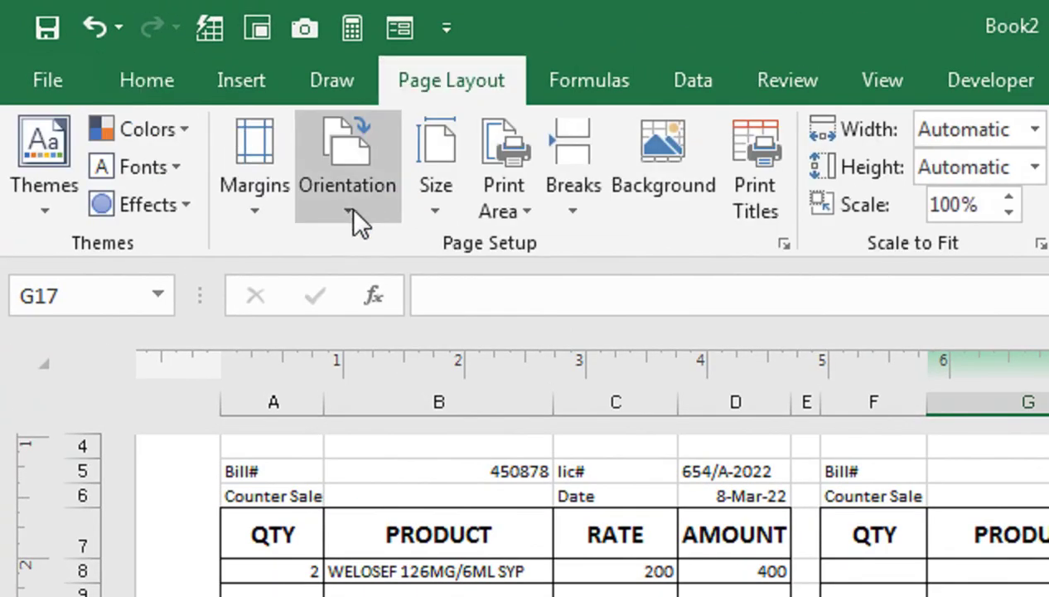
# - Apply Narrow page margins and widen columns C and H to fit both bills
pyautogui.click(274, 211)
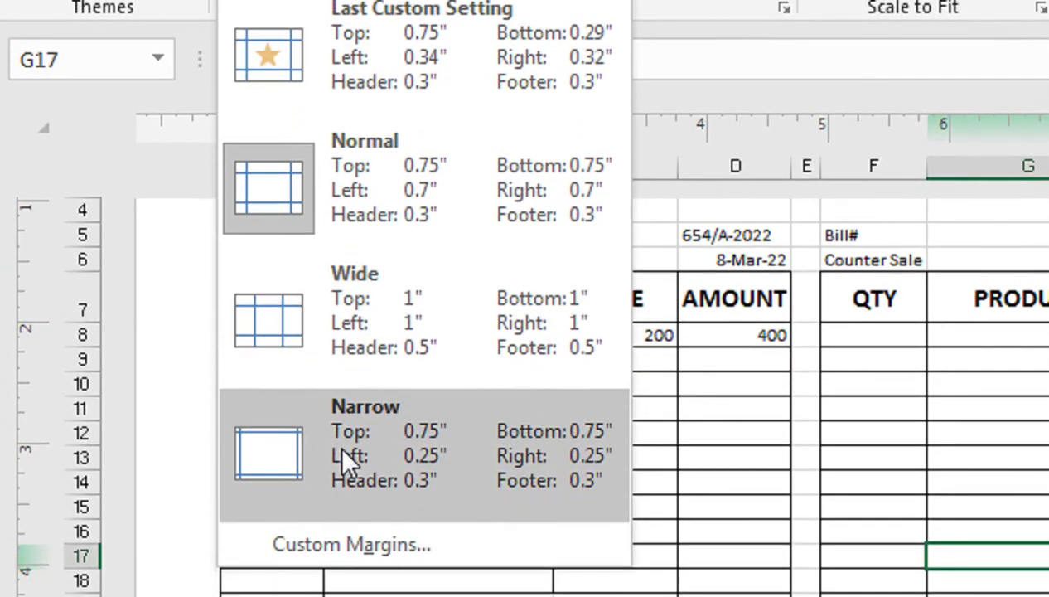
pyautogui.click(341, 450)
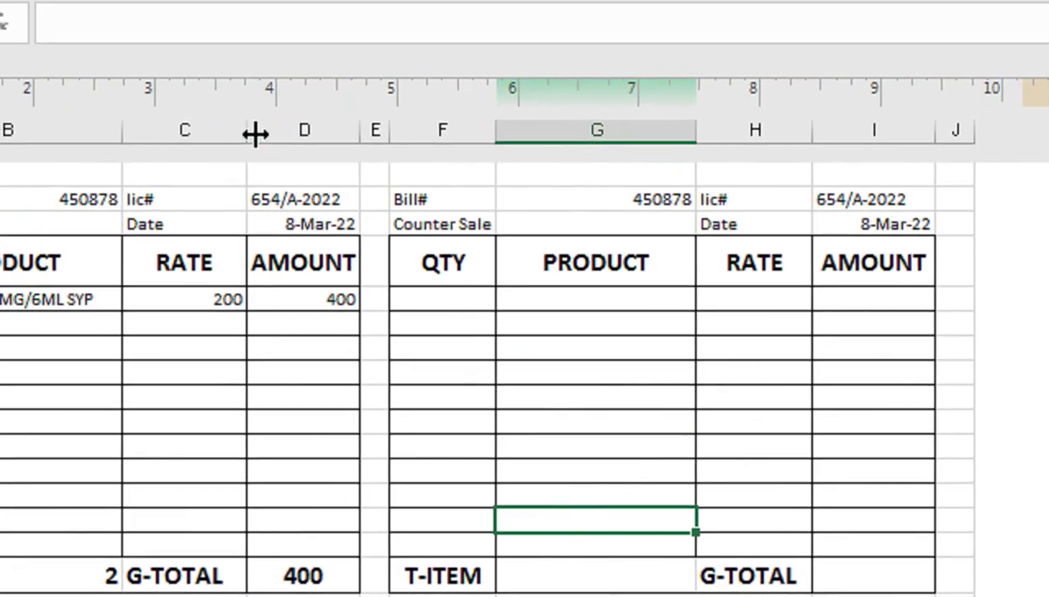
pyautogui.moveTo(270, 149); pyautogui.dragTo(284, 149)
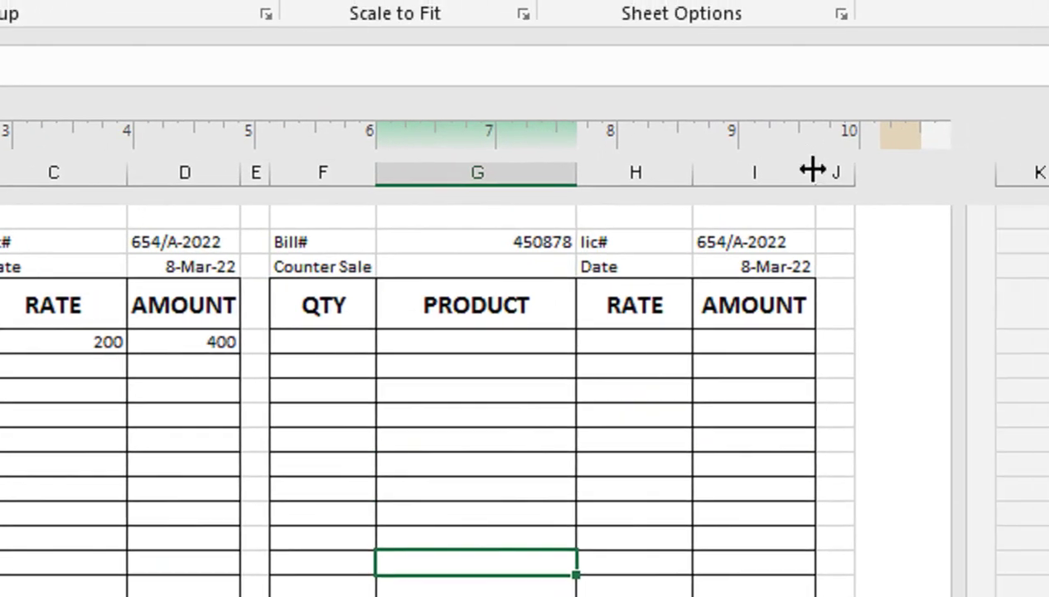
pyautogui.moveTo(840, 143); pyautogui.dragTo(841, 144)
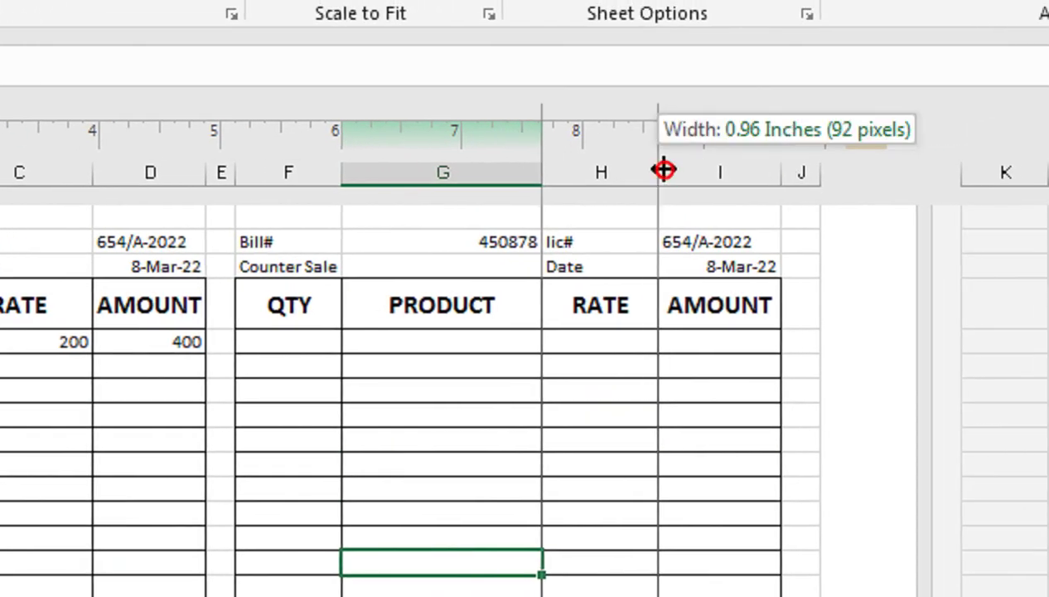
pyautogui.moveTo(664, 170); pyautogui.dragTo(692, 169)
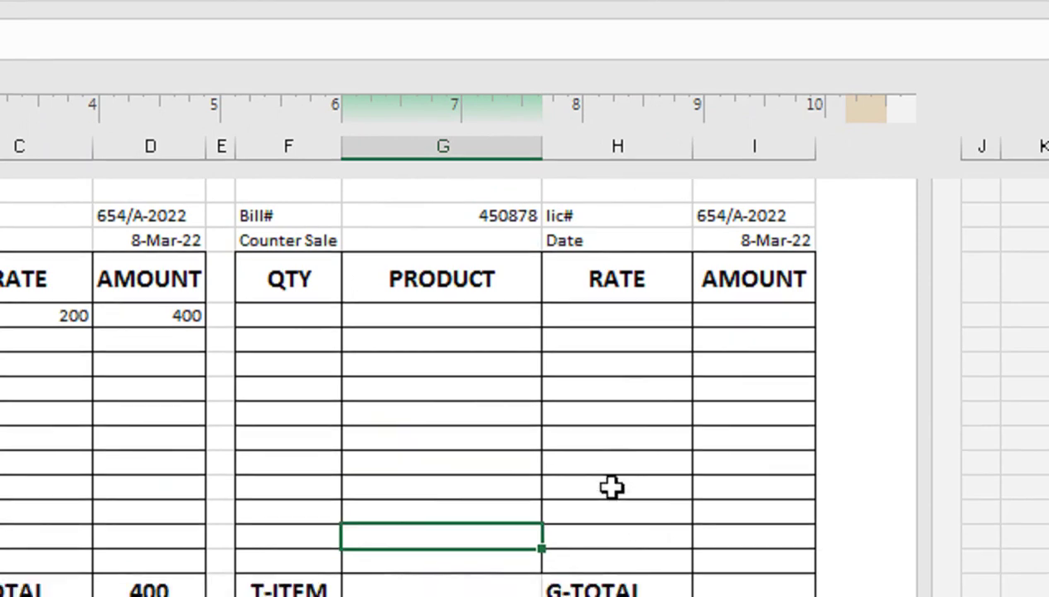
pyautogui.moveTo(440, 426)
pyautogui.mouseDown()
pyautogui.moveTo(587, 441)
pyautogui.moveTo(585, 452)
pyautogui.mouseUp()
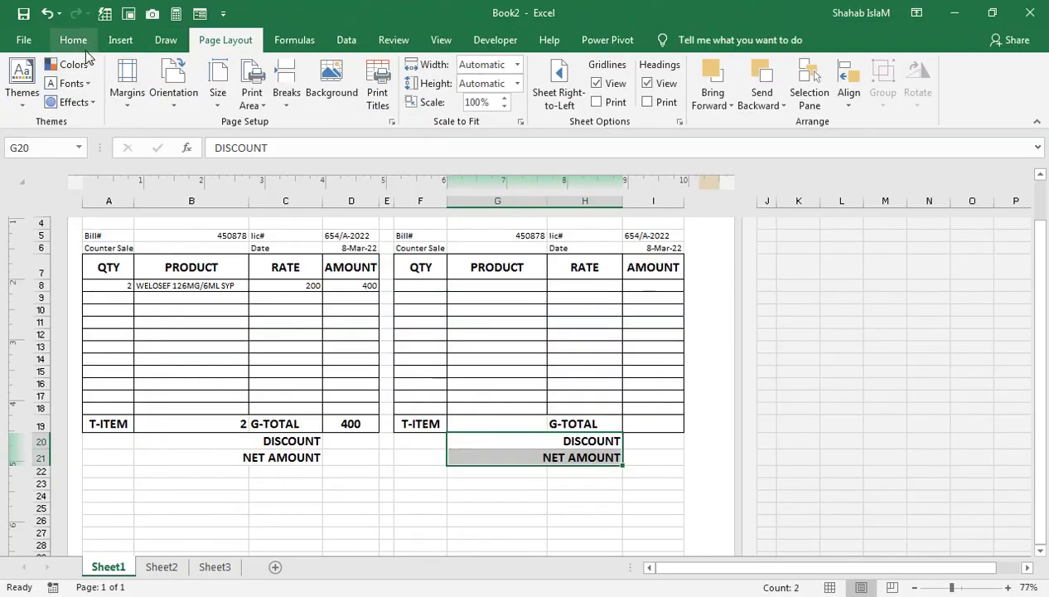
# - In the right bill, unmerge DISCOUNT and NET AMOUNT, move them under G-TOTAL, and shrink the font
pyautogui.click(76, 41)
pyautogui.click(414, 97)
pyautogui.click(572, 427)
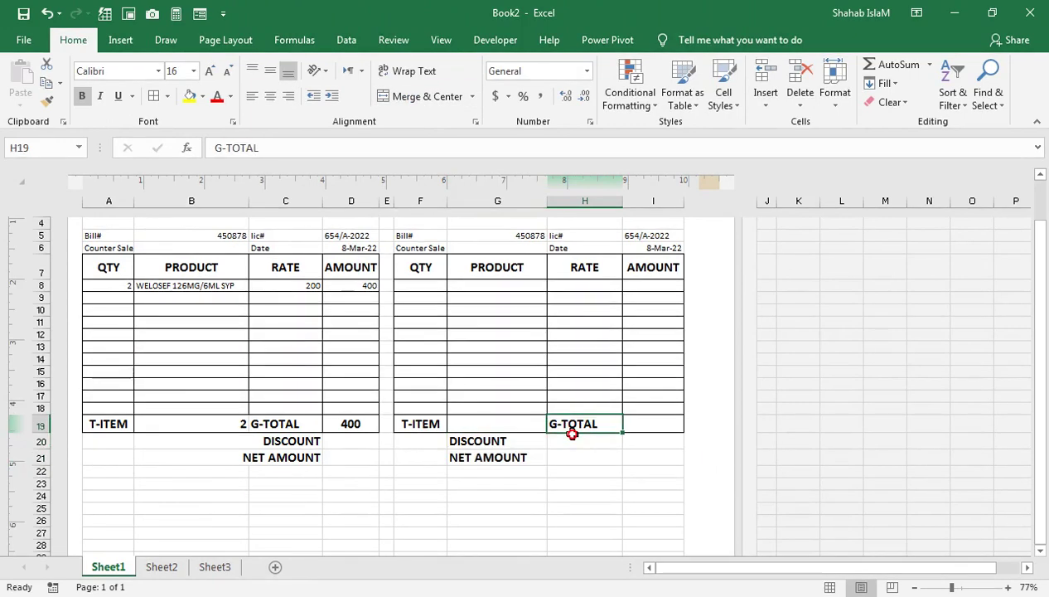
pyautogui.moveTo(540, 443)
pyautogui.mouseDown()
pyautogui.moveTo(534, 457)
pyautogui.moveTo(577, 423)
pyautogui.moveTo(580, 457)
pyautogui.mouseUp()
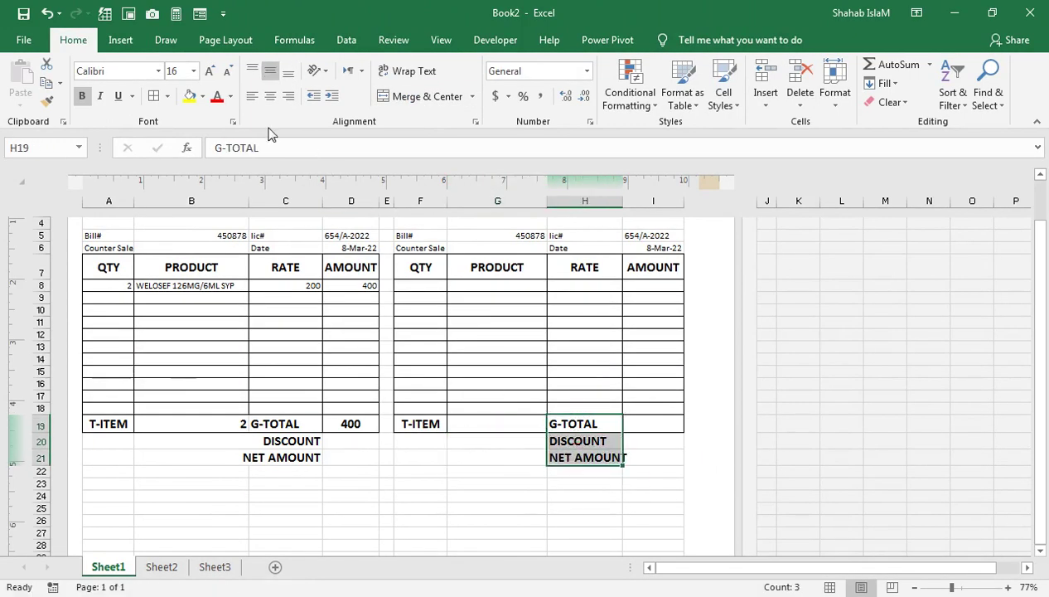
pyautogui.click(229, 72)
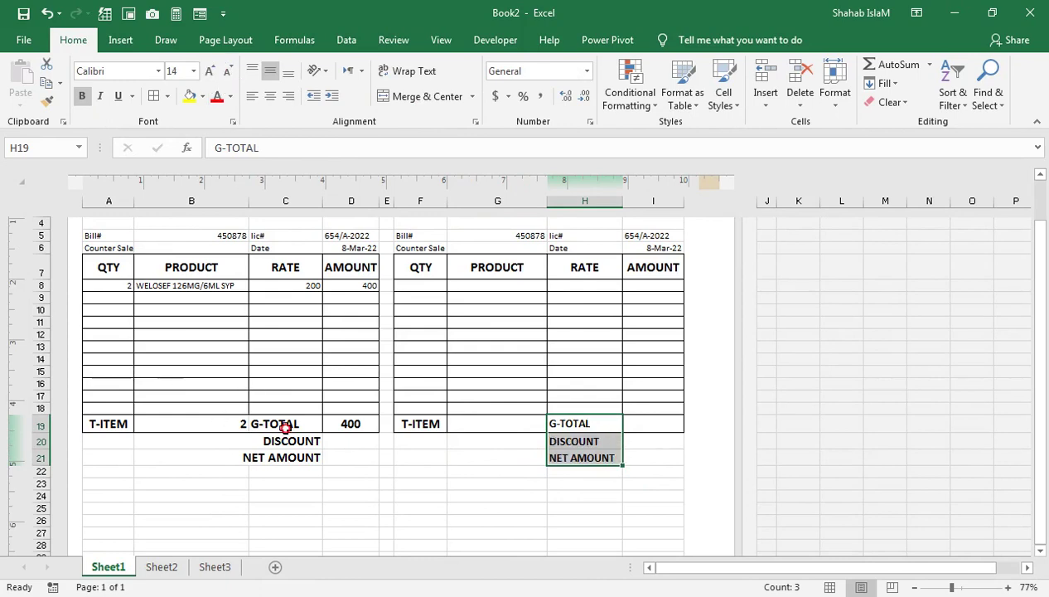
# - In the left bill, unmerge DISCOUNT and NET AMOUNT, move them under G-TOTAL, and shrink the font
pyautogui.moveTo(285, 440); pyautogui.dragTo(278, 456)
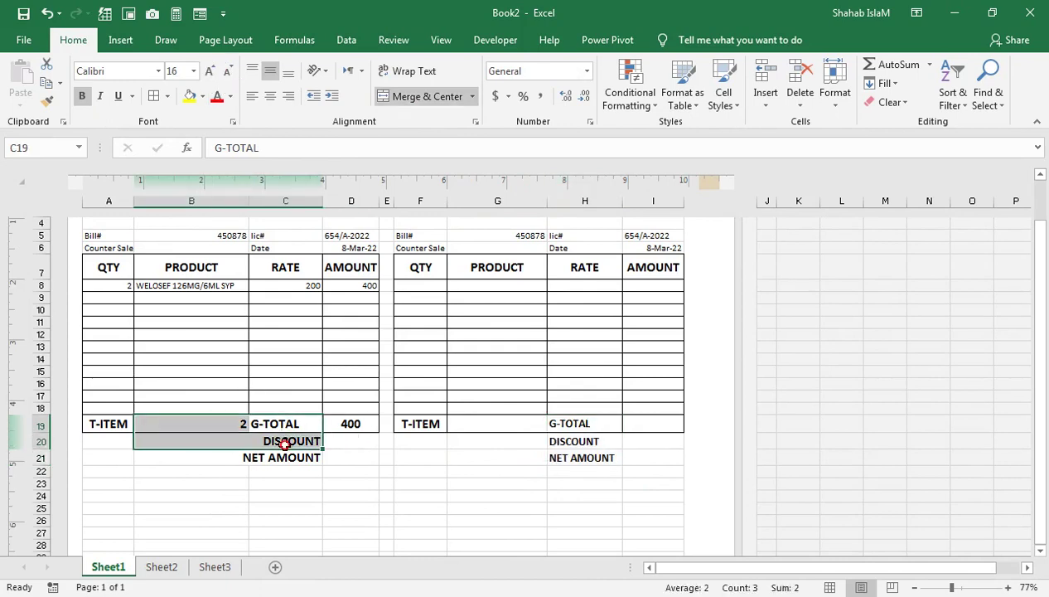
pyautogui.click(428, 98)
pyautogui.moveTo(207, 440); pyautogui.dragTo(208, 465)
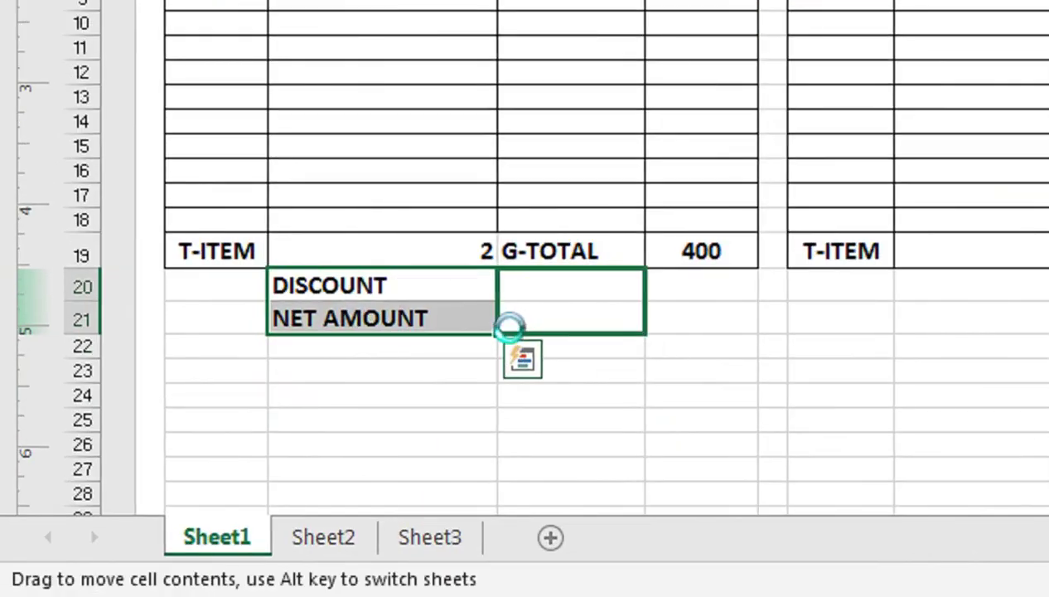
pyautogui.moveTo(330, 382); pyautogui.dragTo(407, 381)
pyautogui.click(419, 316)
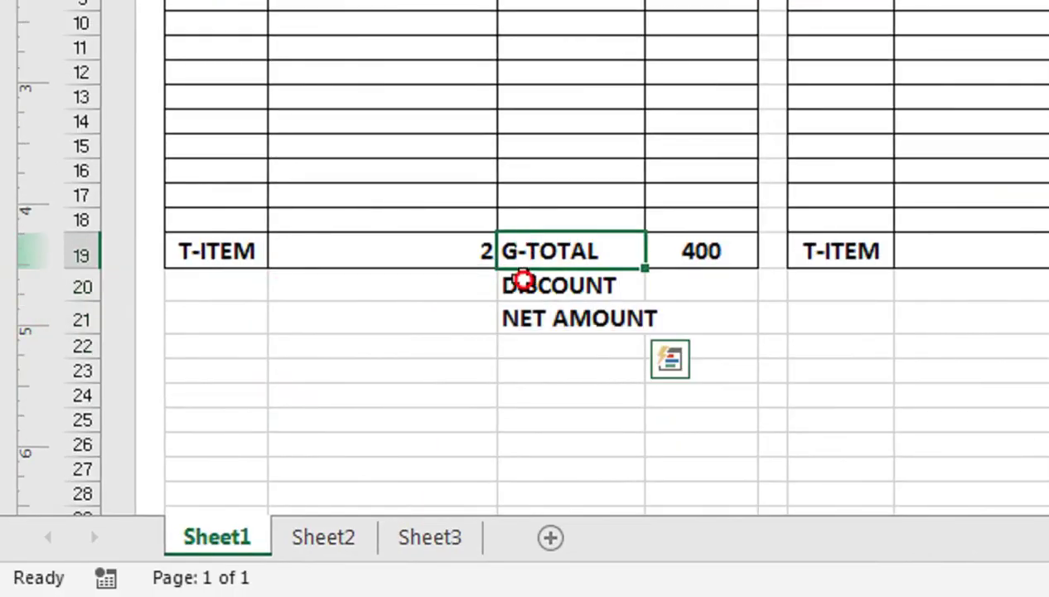
pyautogui.moveTo(525, 281); pyautogui.dragTo(525, 319)
pyautogui.click(228, 70)
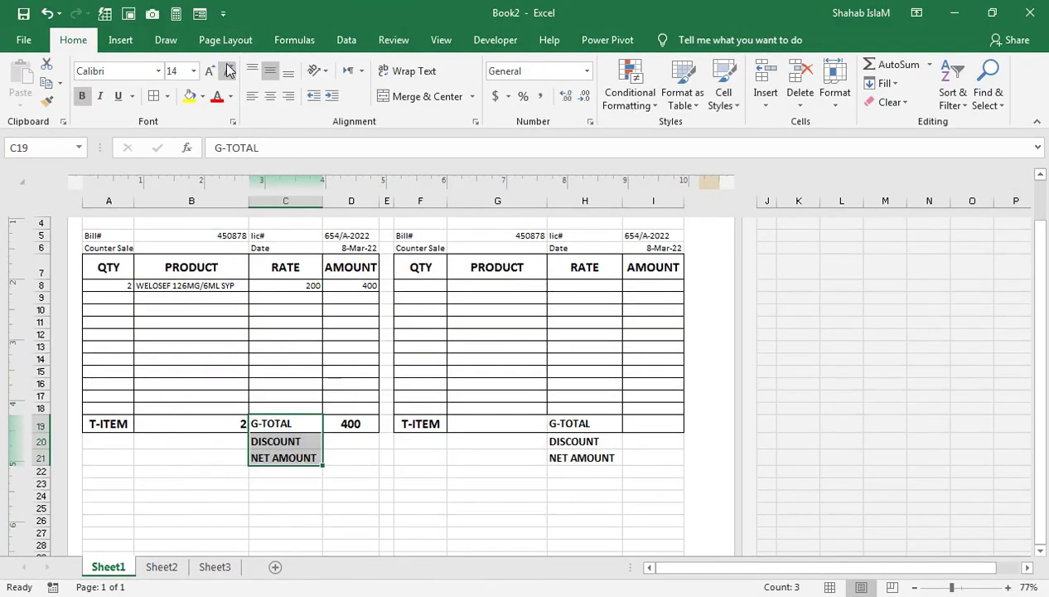
# - Apply All Borders to the total blocks H19:I21 and C19:D21
pyautogui.click(525, 467)
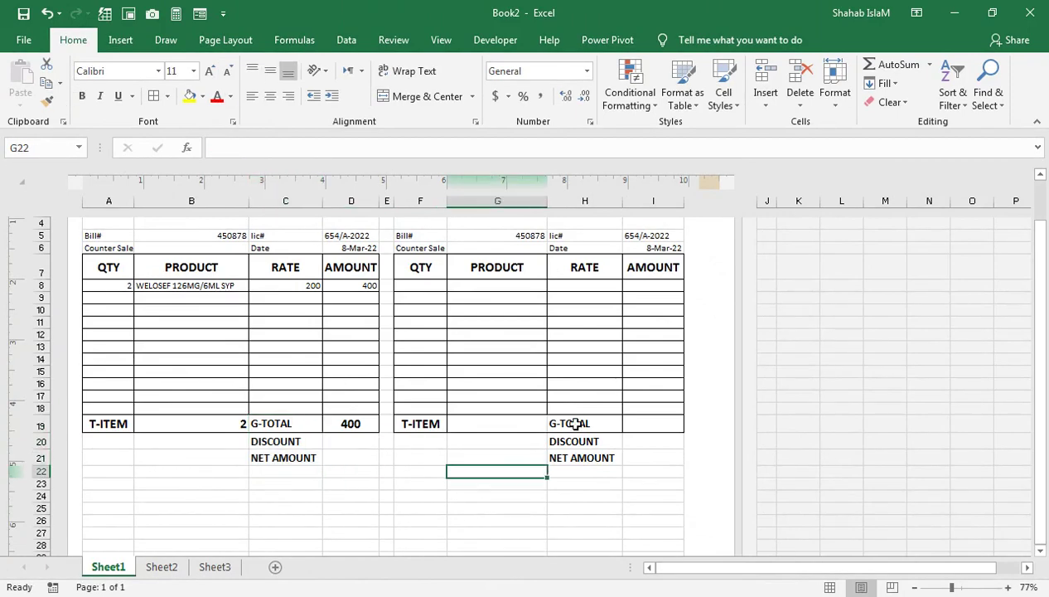
pyautogui.moveTo(576, 424); pyautogui.dragTo(643, 456)
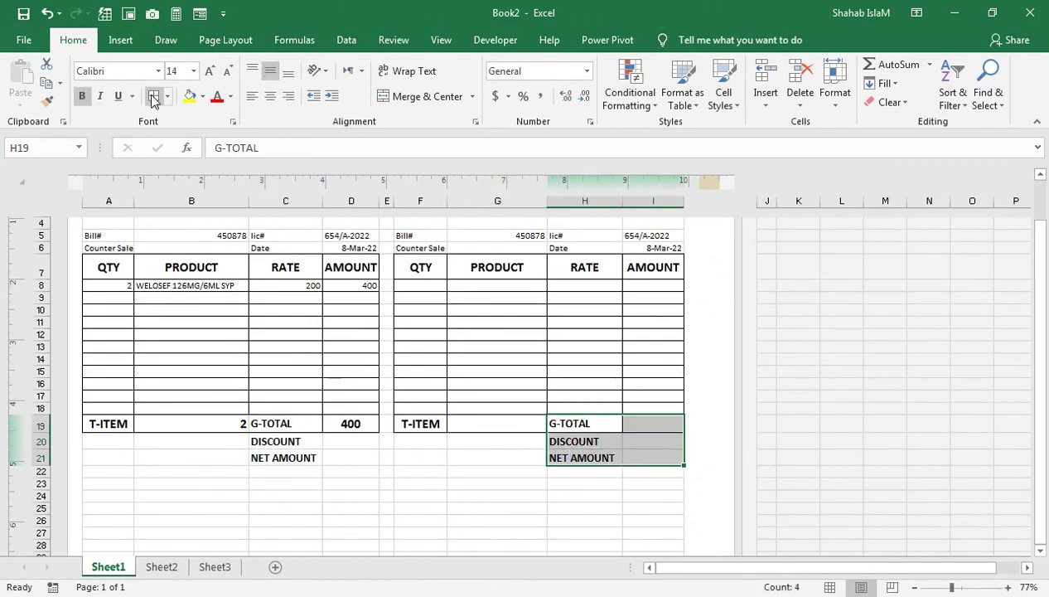
pyautogui.moveTo(298, 417); pyautogui.dragTo(342, 455)
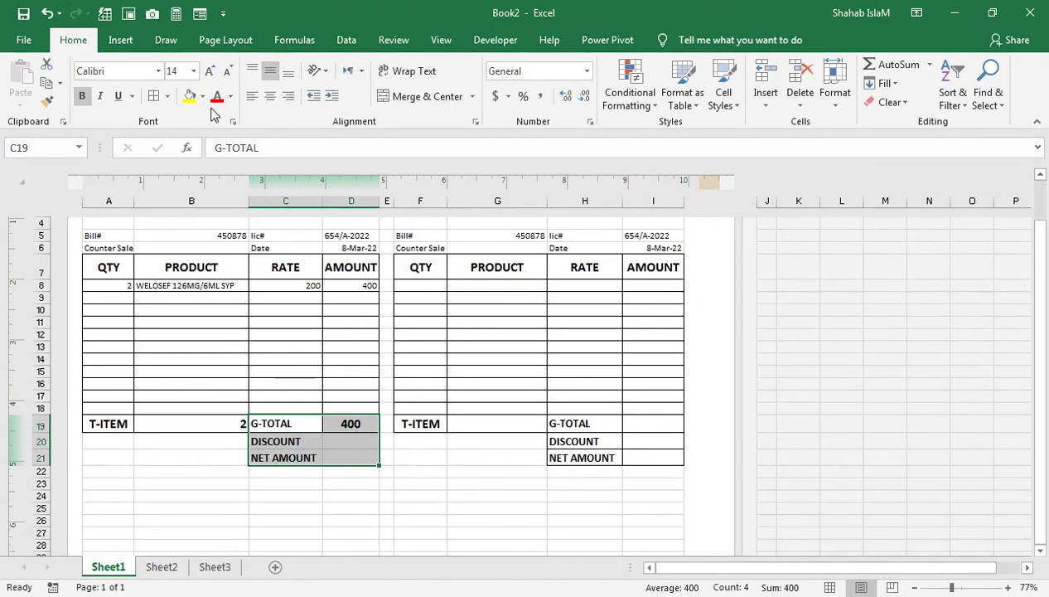
pyautogui.click(315, 320)
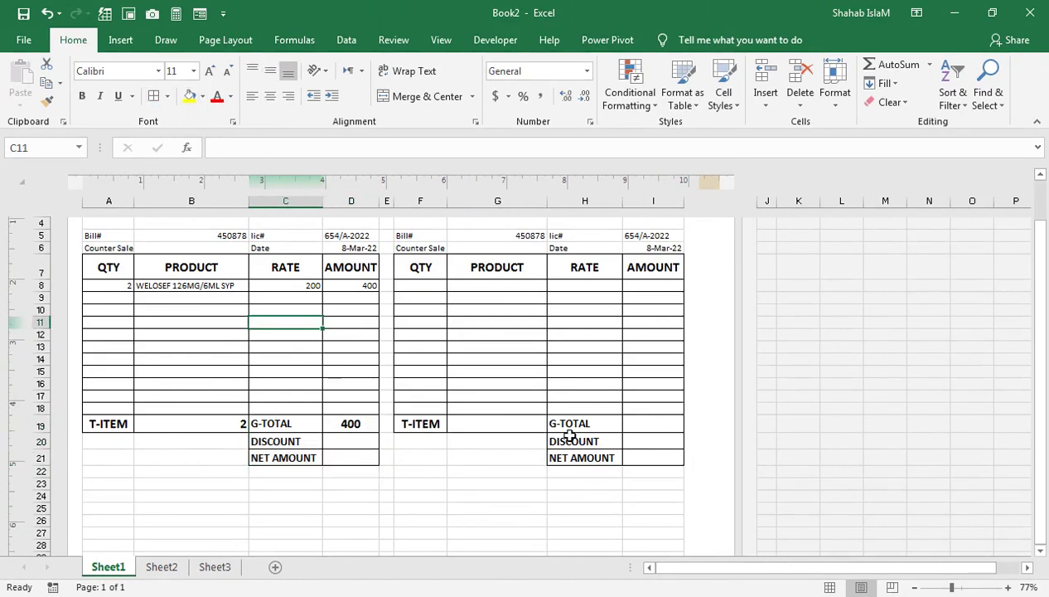
# - Change the left bill's C20 label to 'DISCOUNT 3%'
pyautogui.click(643, 427)
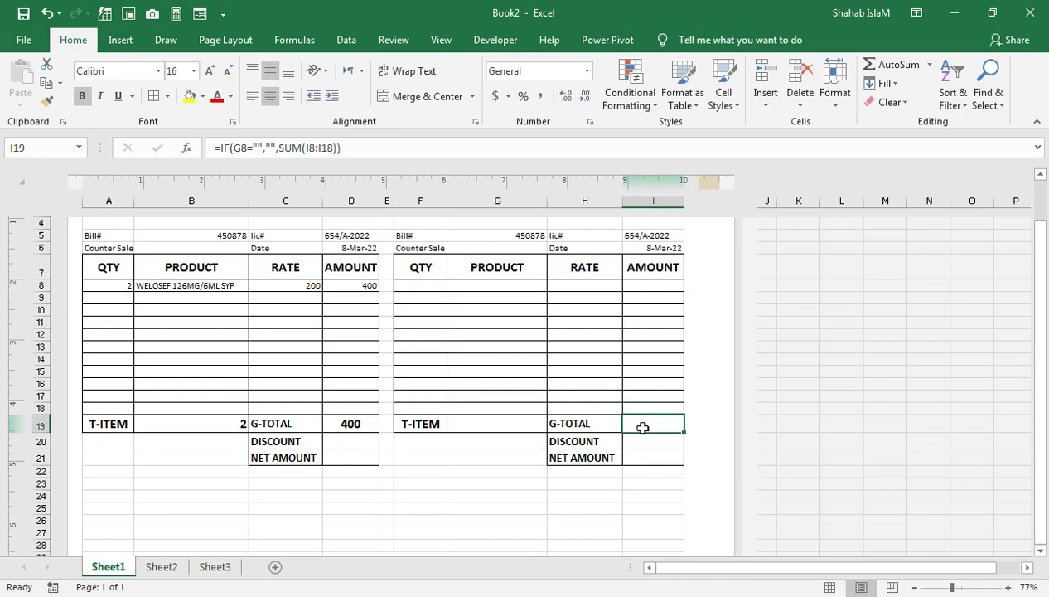
pyautogui.click(354, 423)
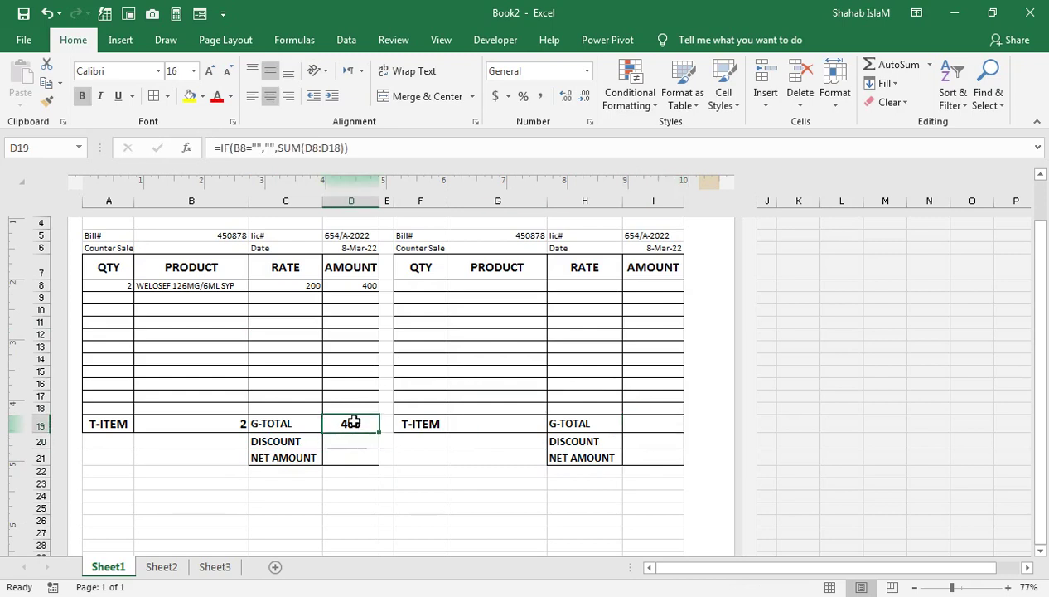
pyautogui.click(346, 443)
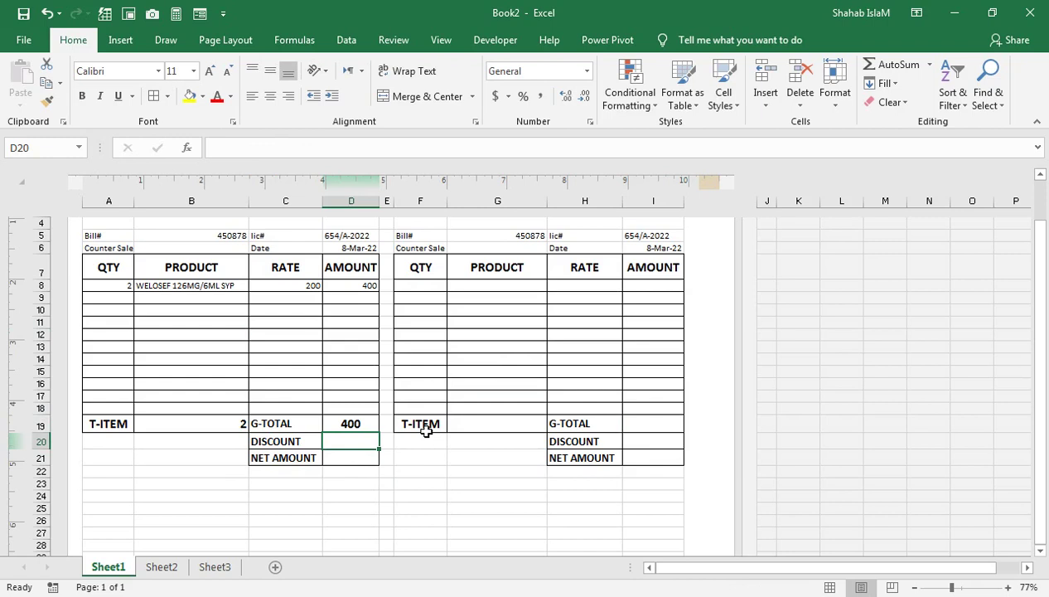
pyautogui.doubleClick(316, 442)
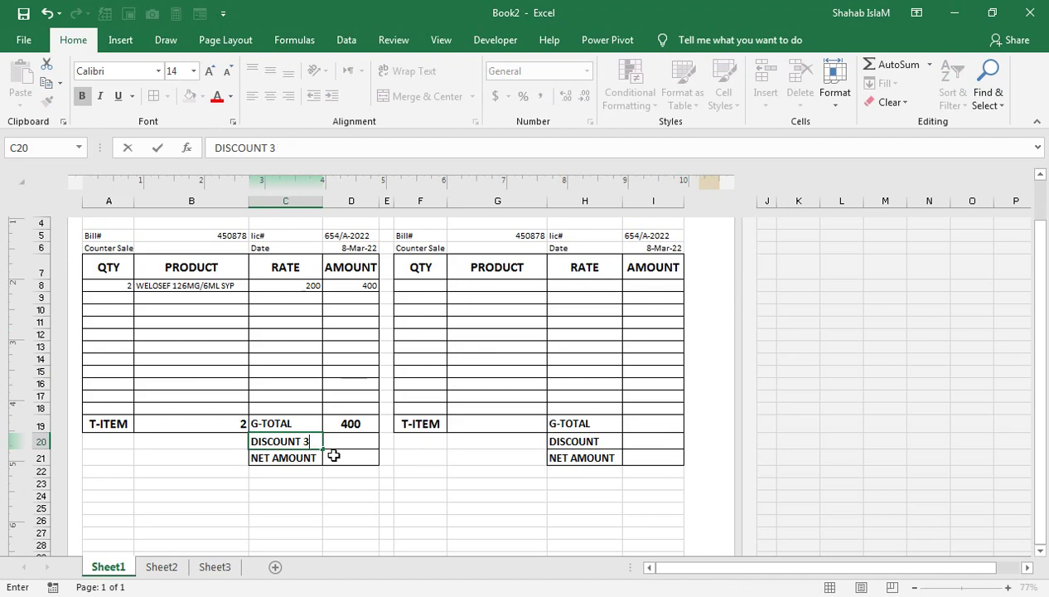
pyautogui.write('%')
pyautogui.press('Return')
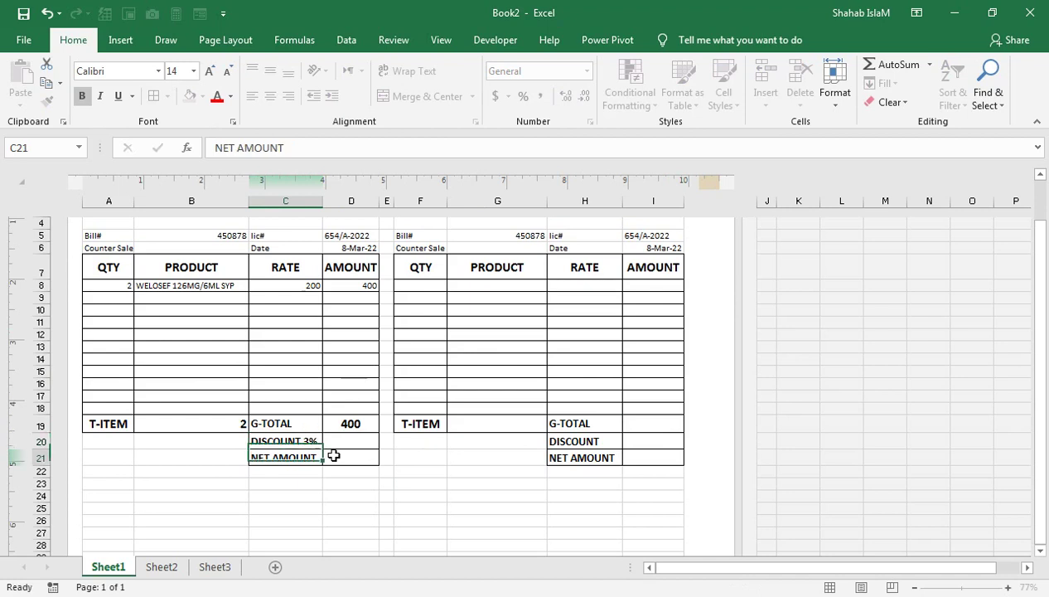
# - Change the right bill's H20 label to 'DISCOUNT 3%'
pyautogui.click(561, 442)
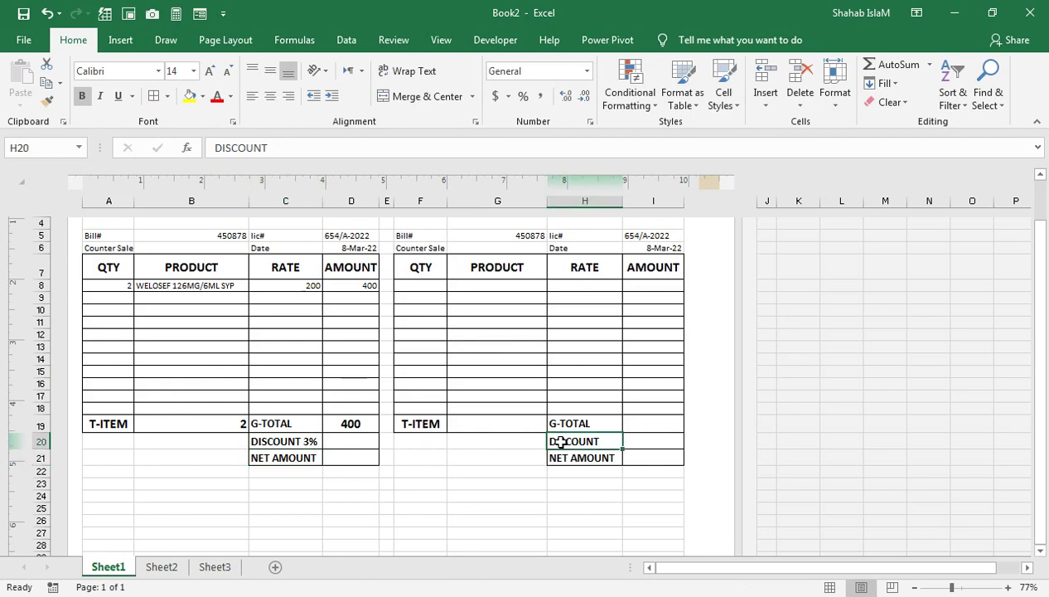
pyautogui.press('F2')
pyautogui.write('%')
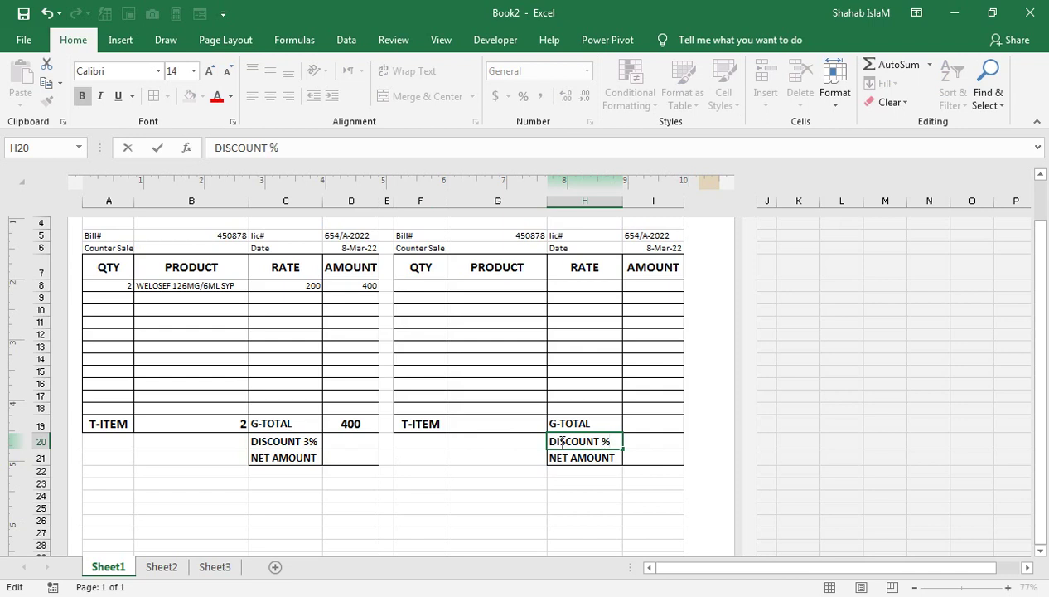
pyautogui.write('3')
pyautogui.press('Return')
# - Enter =D19*3/100 in D20 and copy D19's formatting onto D20:D21
pyautogui.click(375, 444)
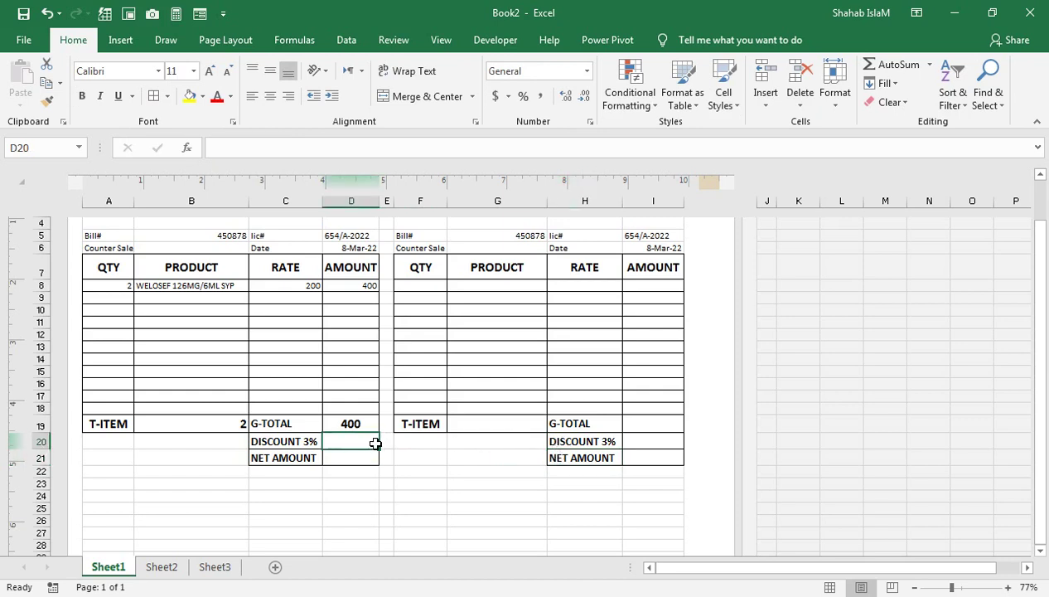
pyautogui.write('=')
pyautogui.click(366, 422)
pyautogui.write('*3')
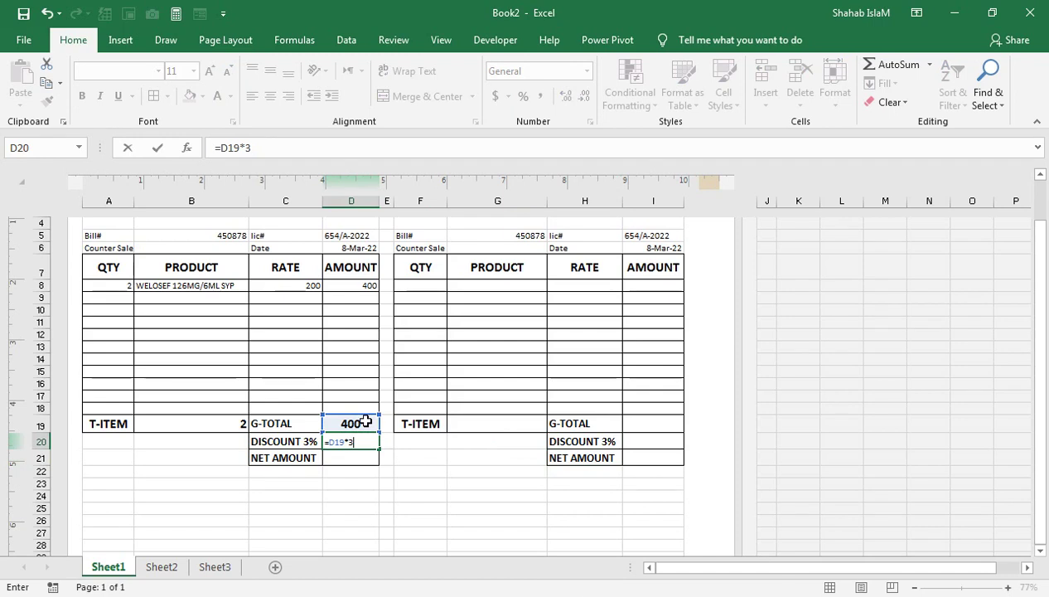
pyautogui.write('^')
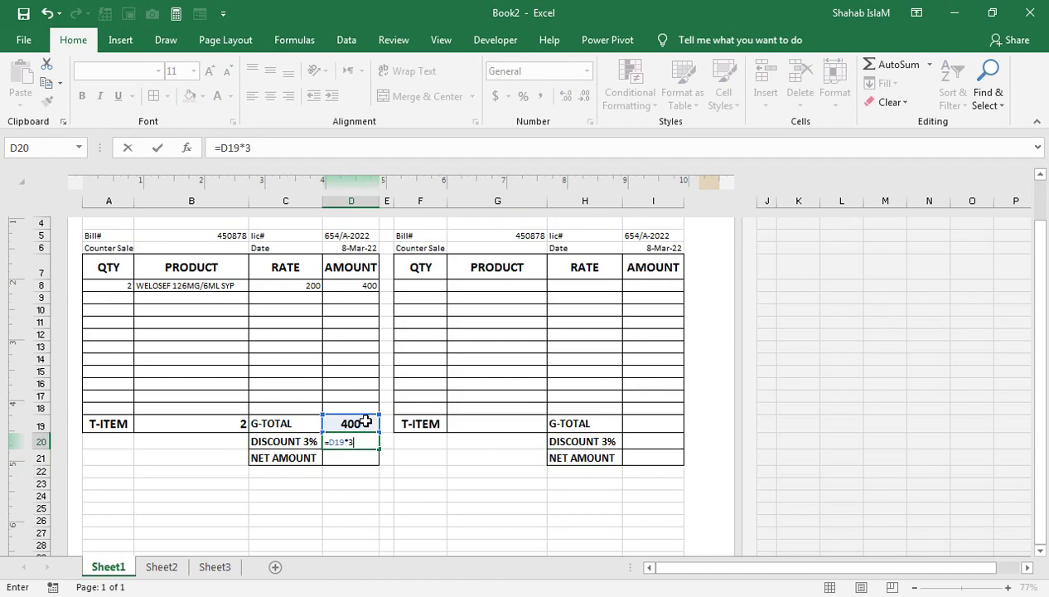
pyautogui.press('Return')
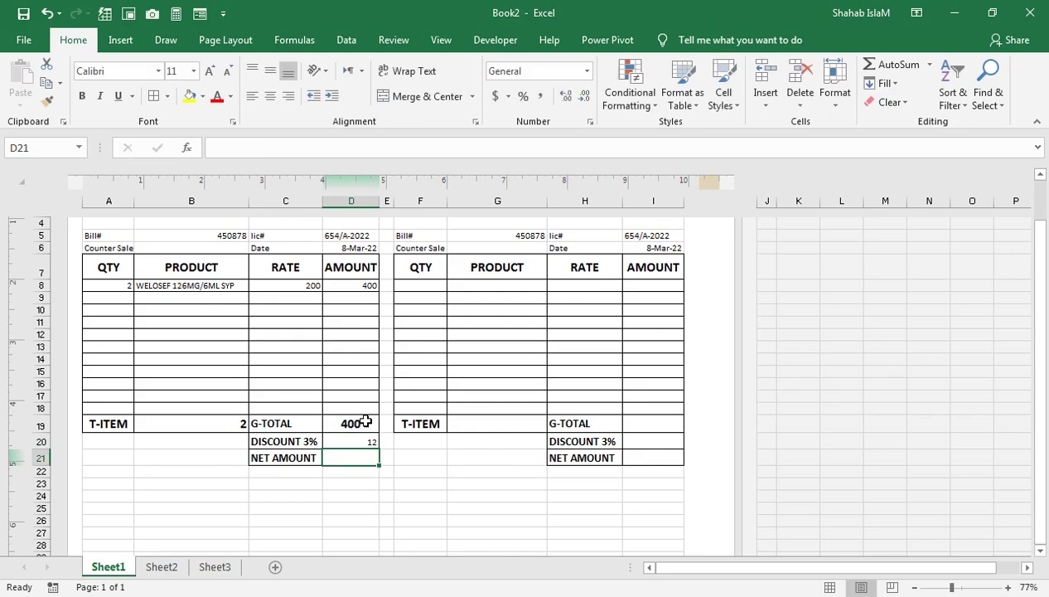
pyautogui.click(364, 422)
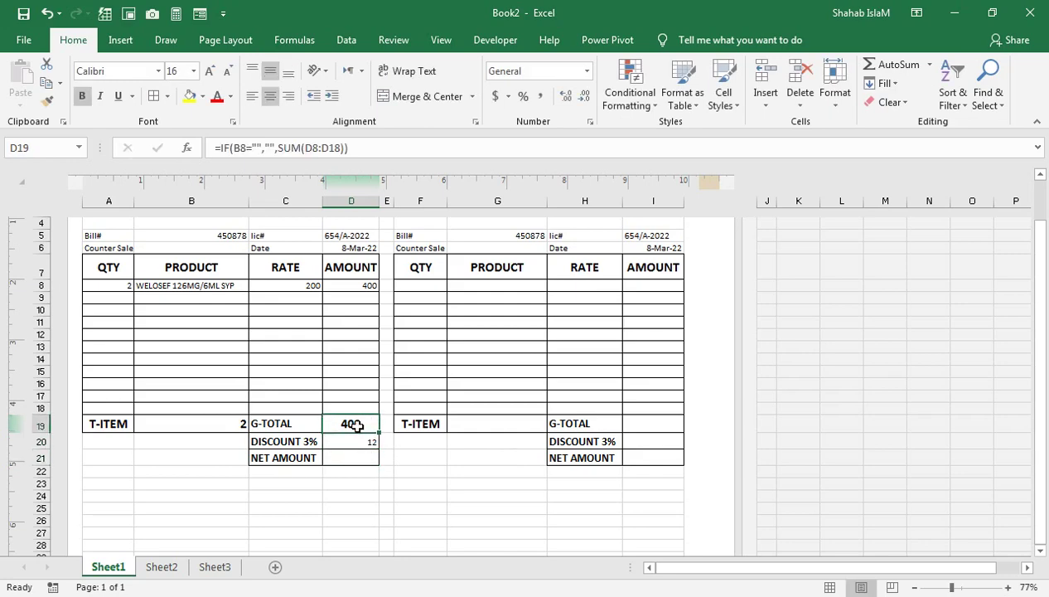
pyautogui.click(47, 100)
pyautogui.moveTo(346, 424); pyautogui.dragTo(348, 456)
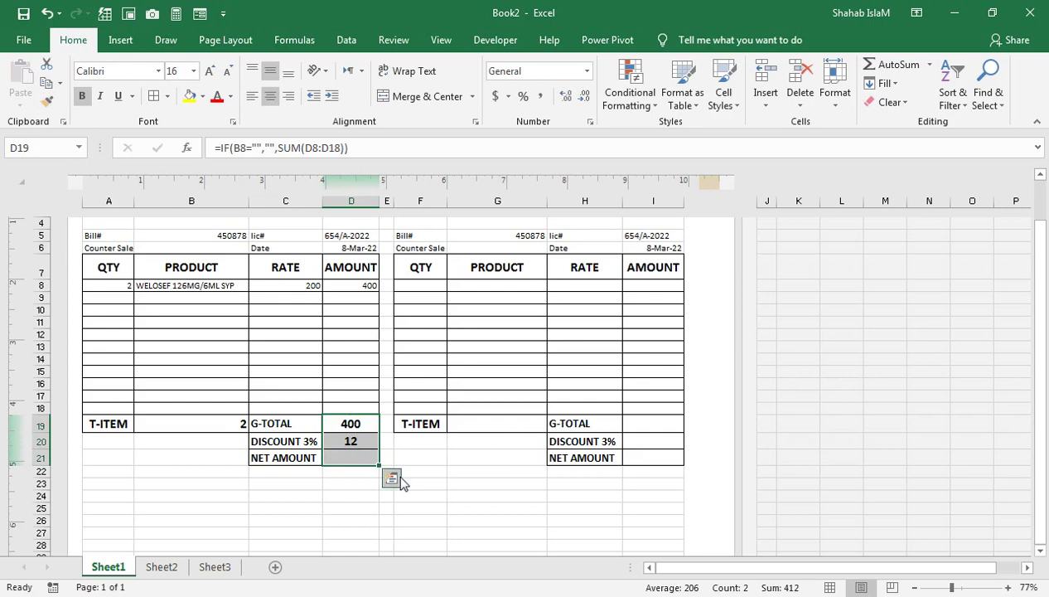
# - Enter =D19-D20 in D21 to get a net amount of 388
pyautogui.click(349, 459)
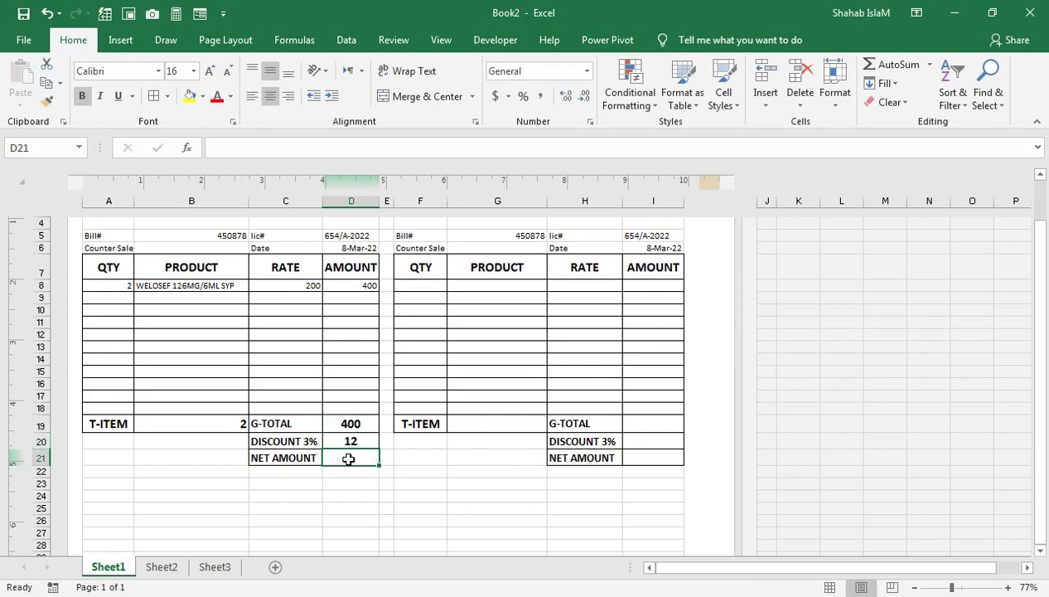
pyautogui.write('=')
pyautogui.click(353, 423)
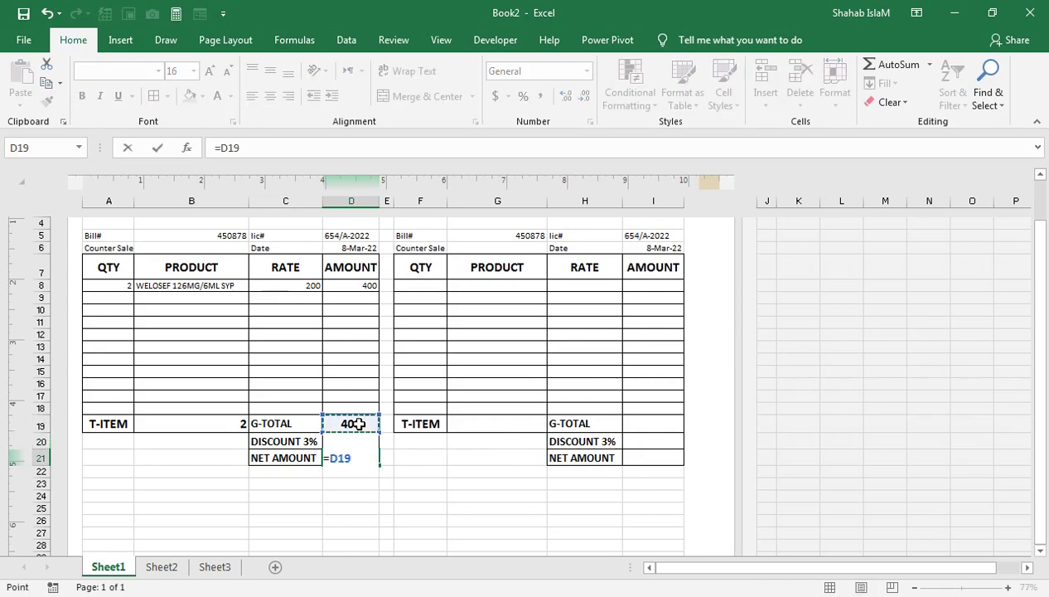
pyautogui.write('-')
pyautogui.press('Up')
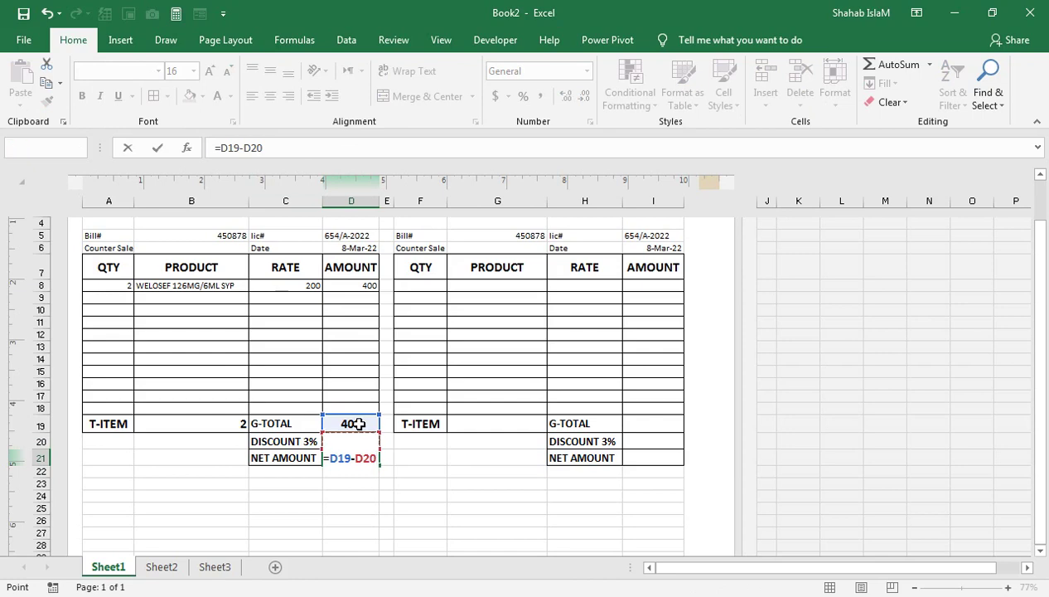
pyautogui.press('Return')
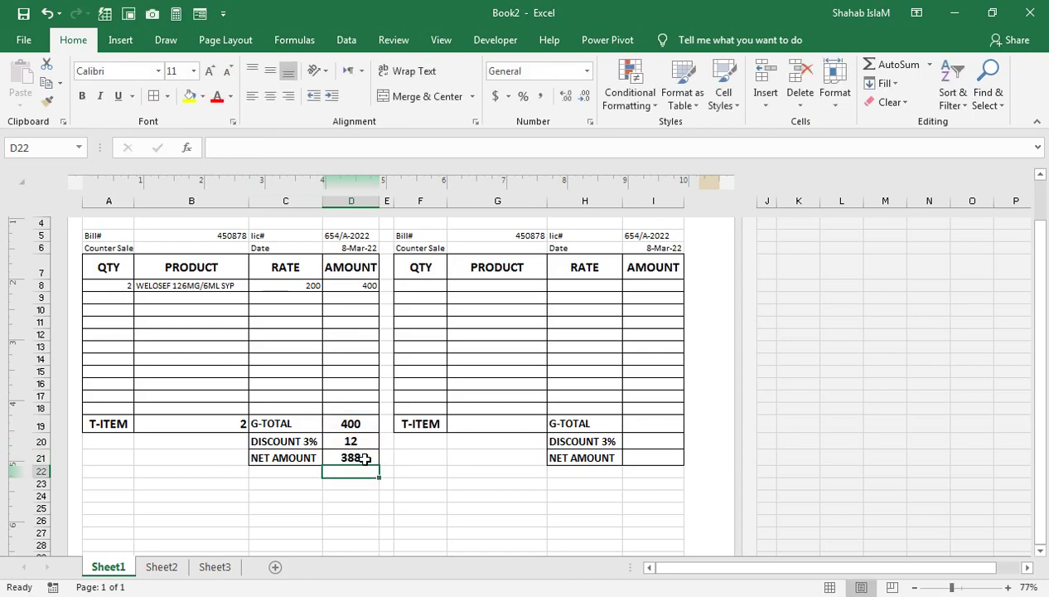
pyautogui.click(645, 428)
# - Enter quantity 1, product DOLOR and rate 50 in the right bill's first item row
pyautogui.click(412, 292)
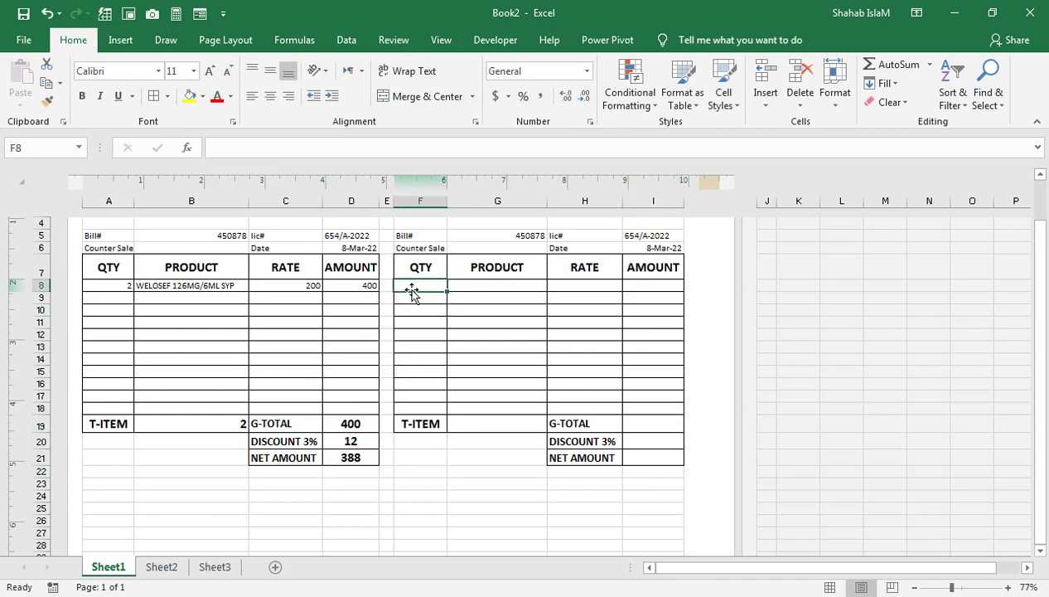
pyautogui.write('1')
pyautogui.press('Tab')
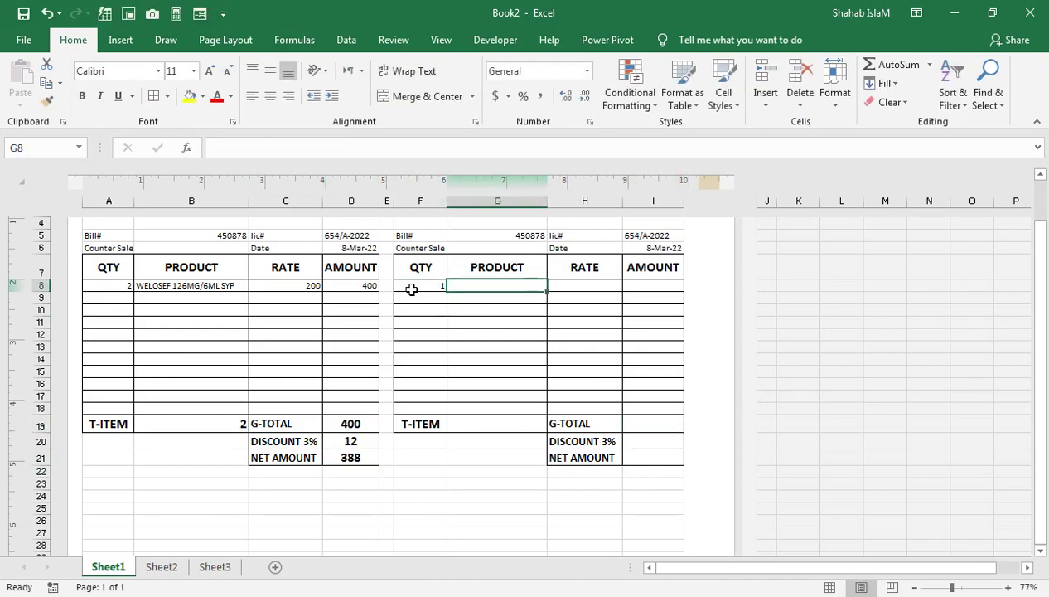
pyautogui.write('DOLOR')
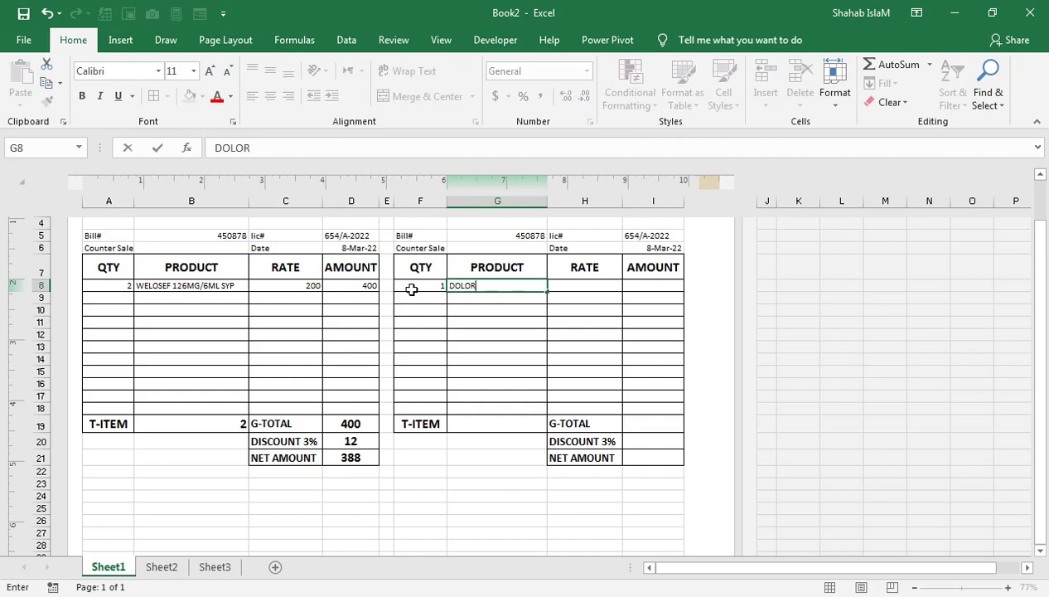
pyautogui.press('Tab')
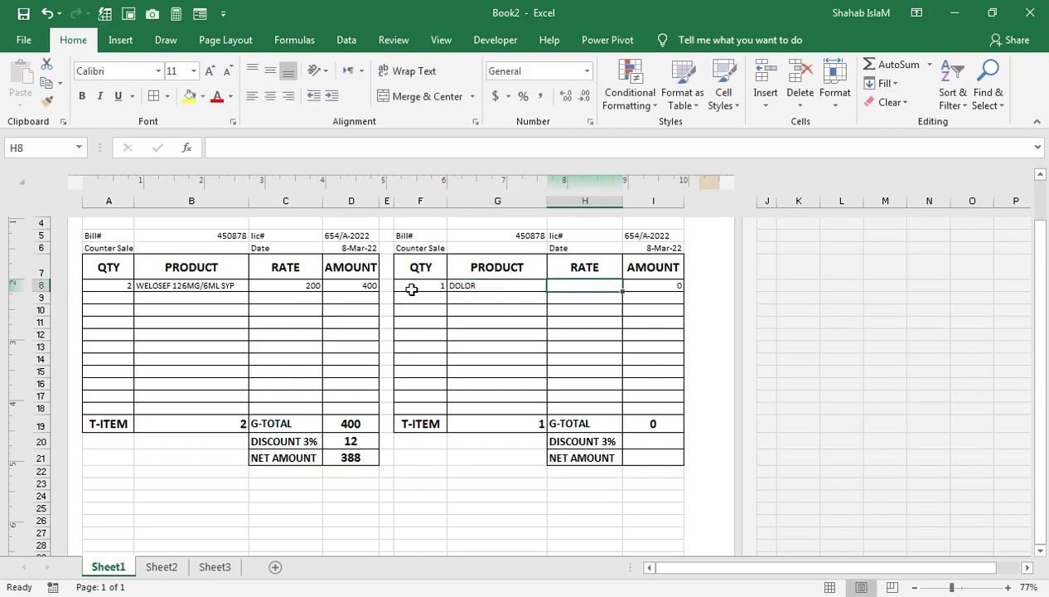
pyautogui.write('50')
pyautogui.press('Return')
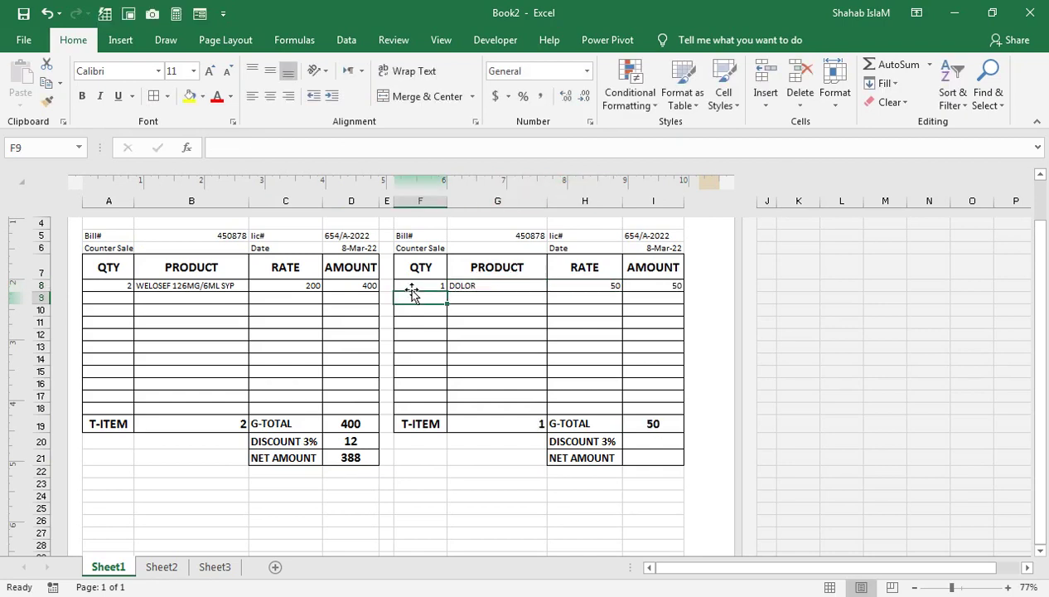
pyautogui.click(649, 437)
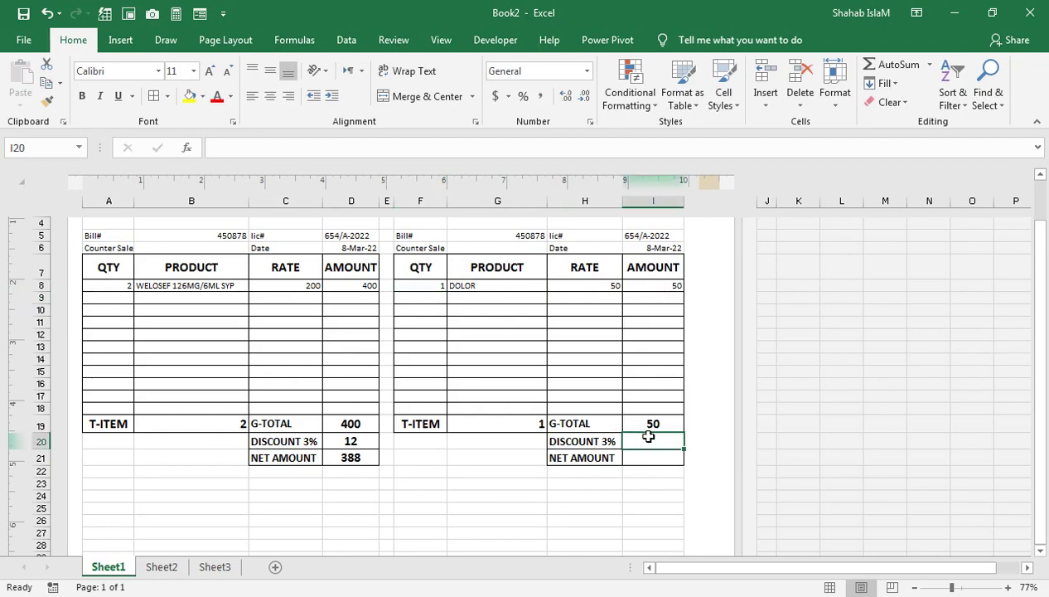
# - Enter =I19*3/100 in I20 and =I19-I20 in I21, giving 1.5 and 48.5
pyautogui.write('=I19*3/100')
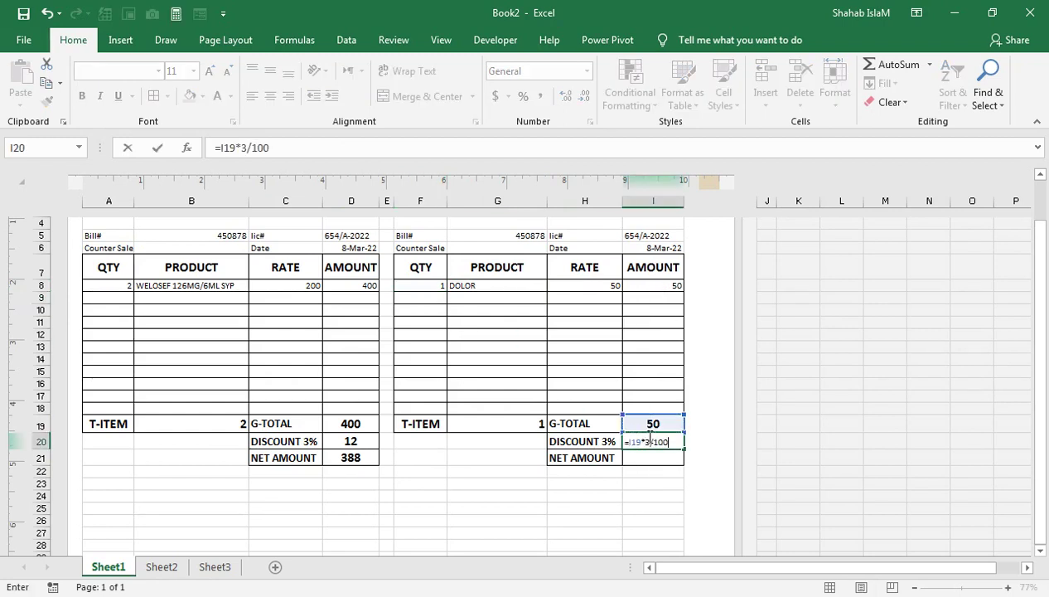
pyautogui.press('Return')
pyautogui.write('=')
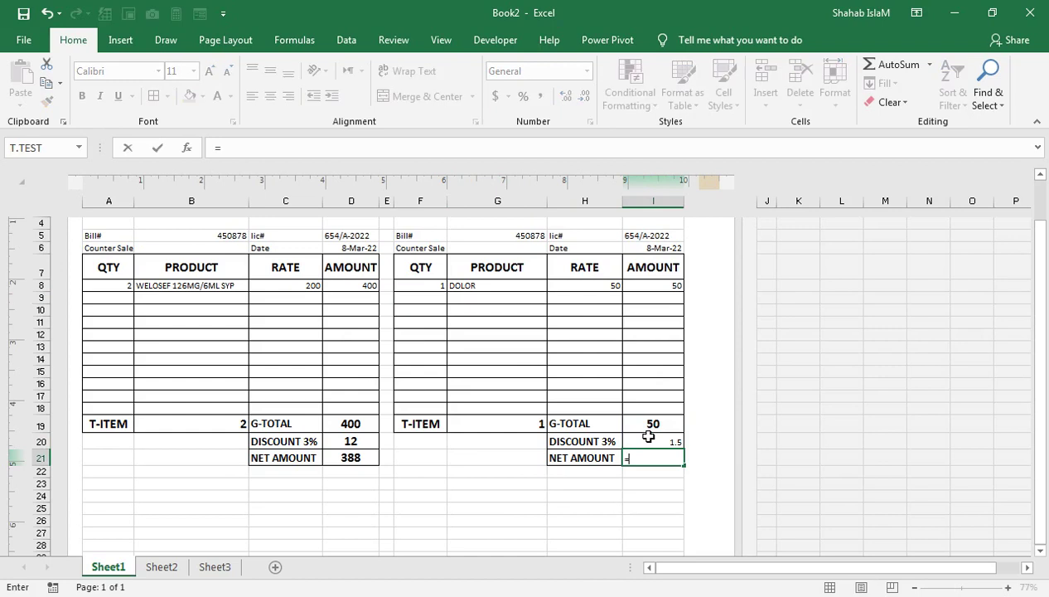
pyautogui.click(650, 427)
pyautogui.write('-')
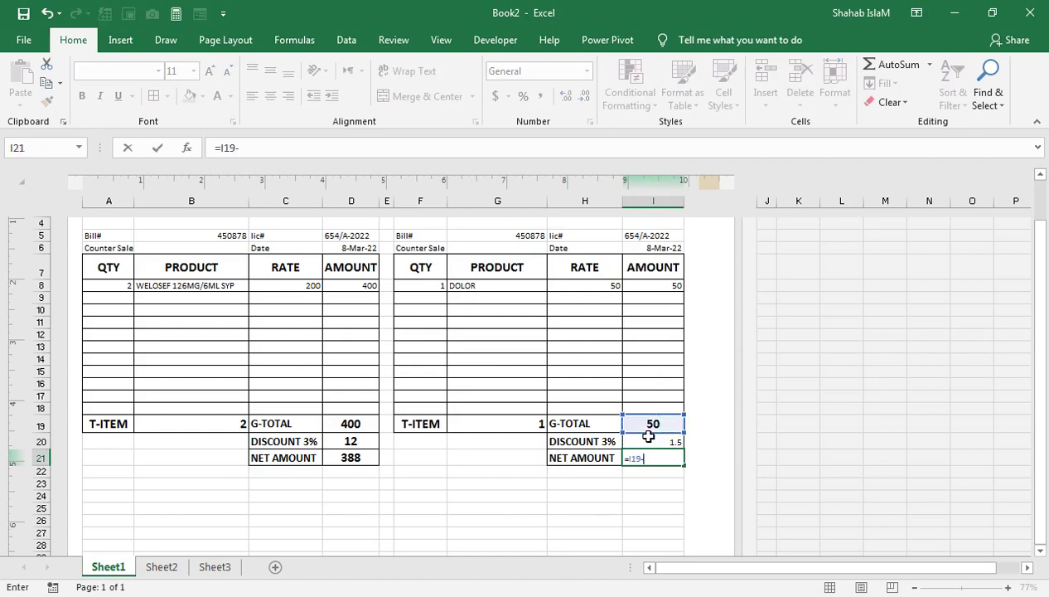
pyautogui.click(649, 440)
pyautogui.press('Return')
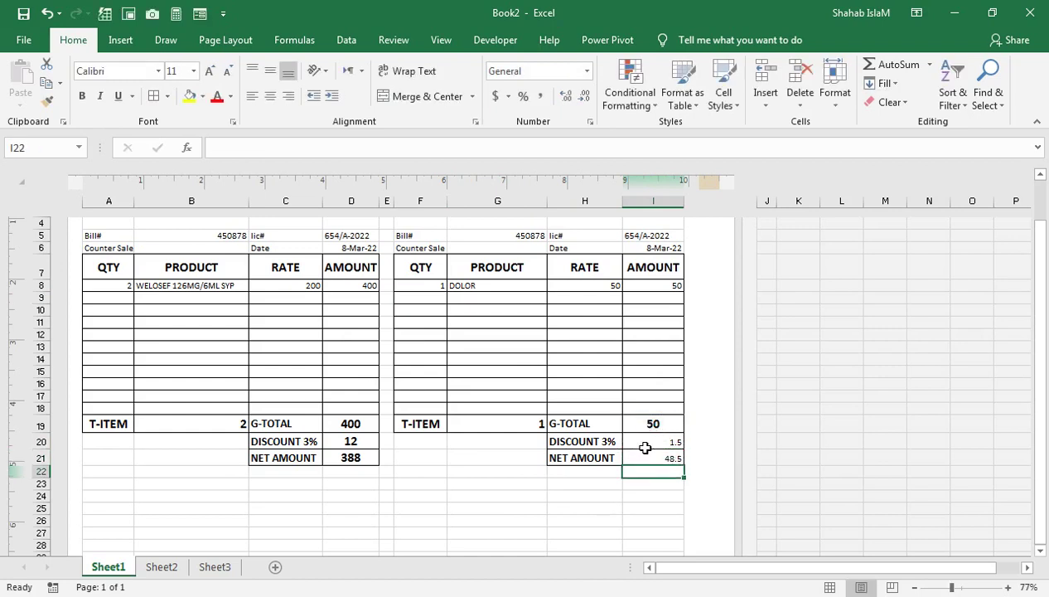
pyautogui.click(652, 441)
# - Copy I19's bold G-TOTAL formatting onto I20:I21 with Format Painter
pyautogui.click(630, 424)
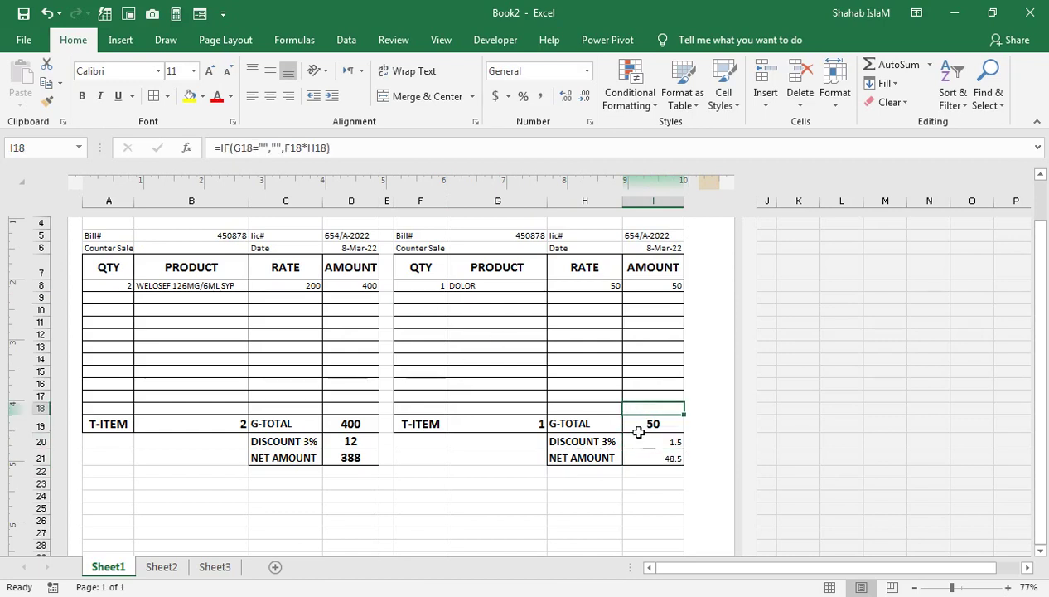
pyautogui.click(48, 100)
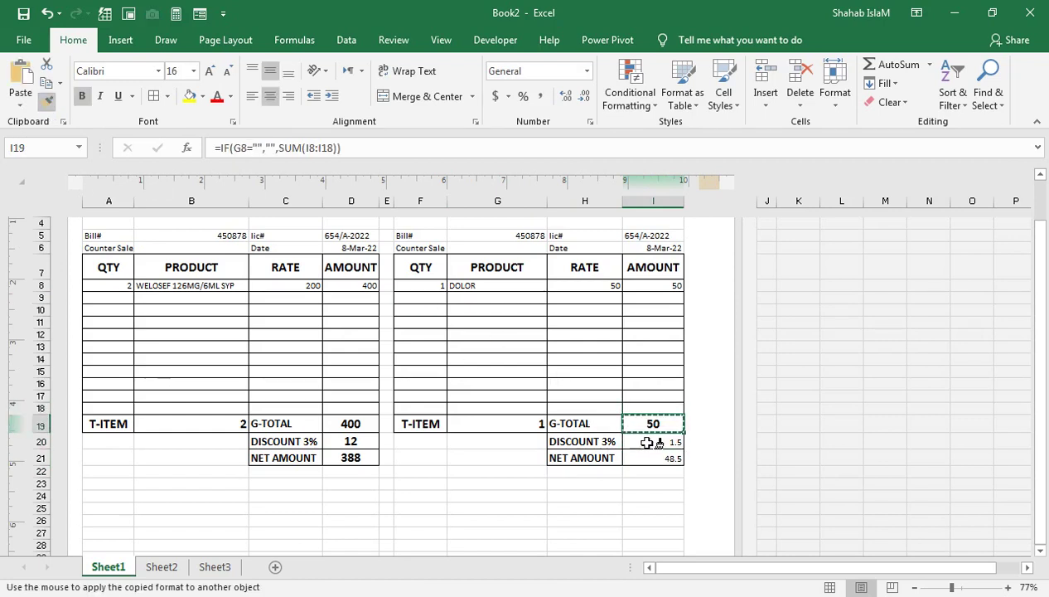
pyautogui.moveTo(651, 441); pyautogui.dragTo(650, 457)
pyautogui.click(409, 287)
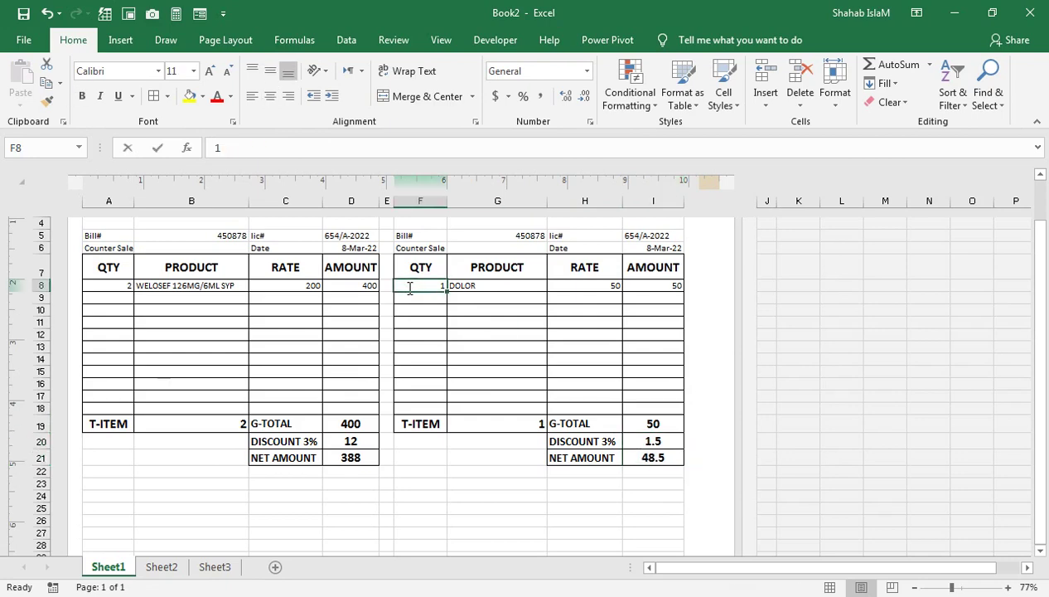
# - Set the right bill's quantity to 2 and make item rows A8:I18 bold, centred and middle-aligned
pyautogui.write('2')
pyautogui.press('Return')
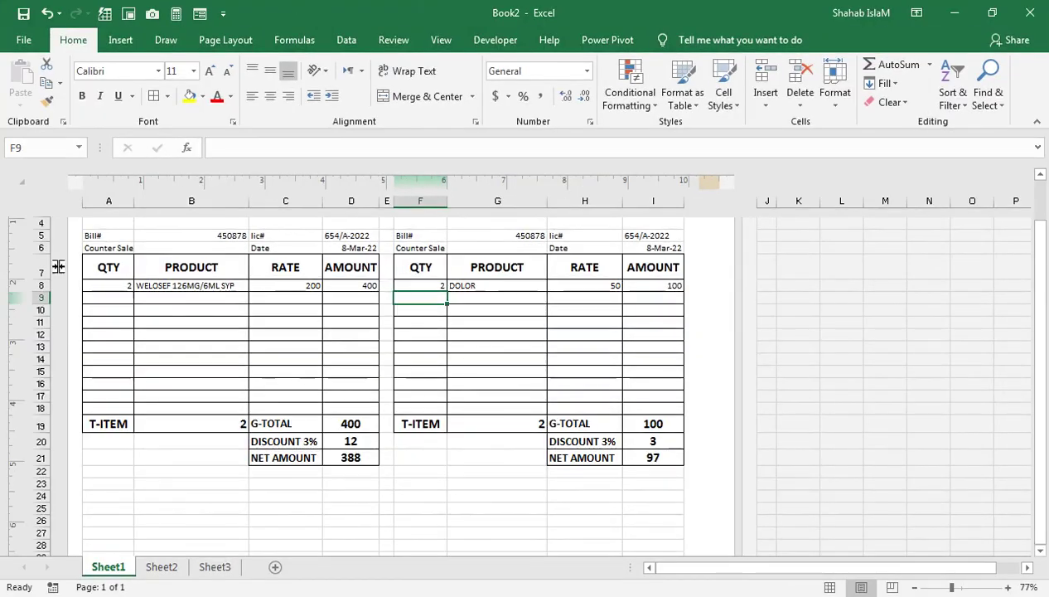
pyautogui.moveTo(101, 285); pyautogui.dragTo(665, 405)
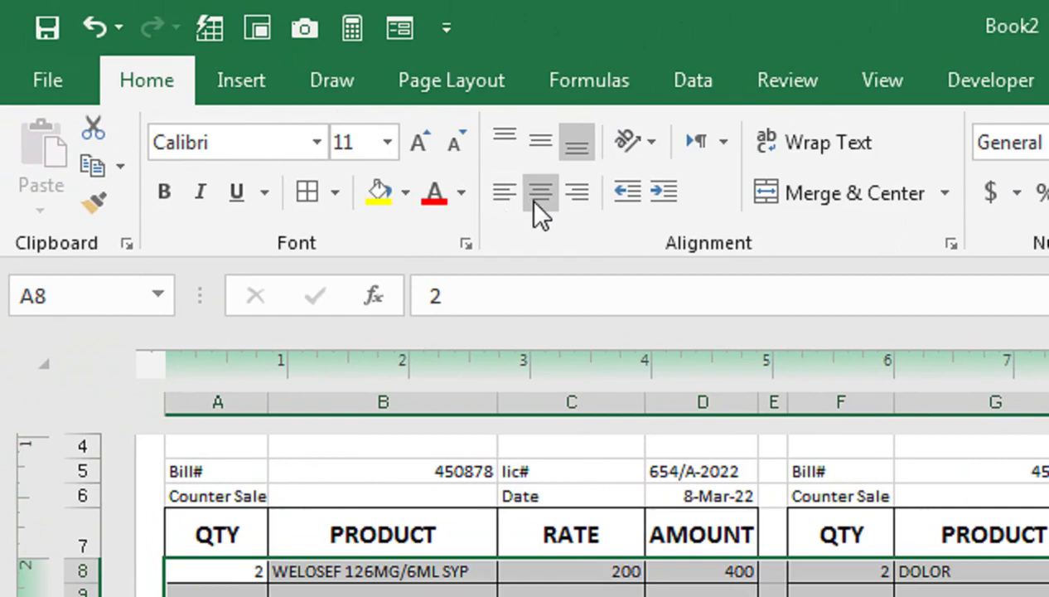
pyautogui.click(271, 97)
pyautogui.click(535, 146)
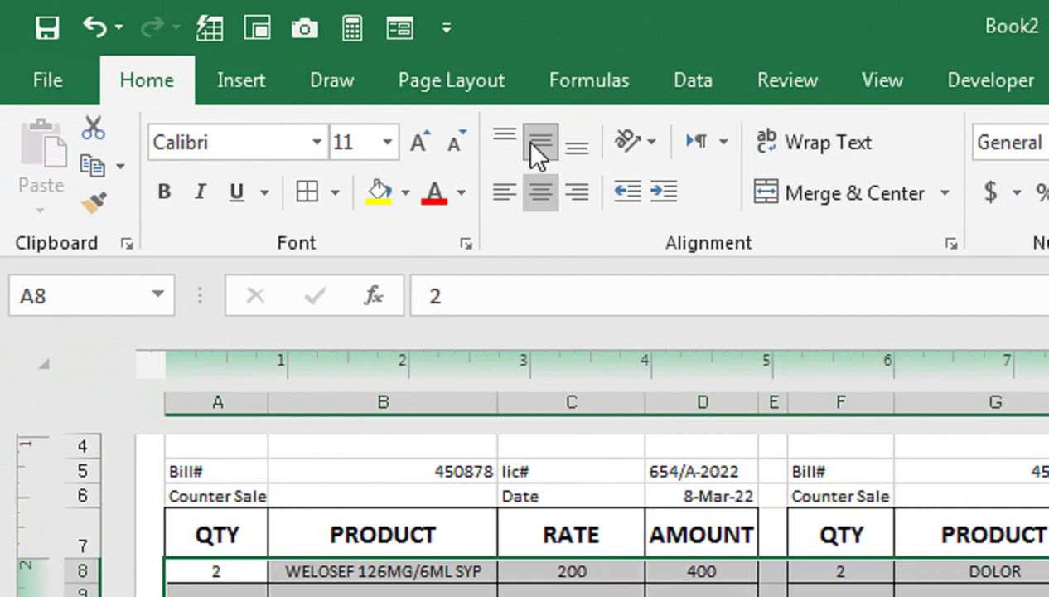
pyautogui.click(164, 194)
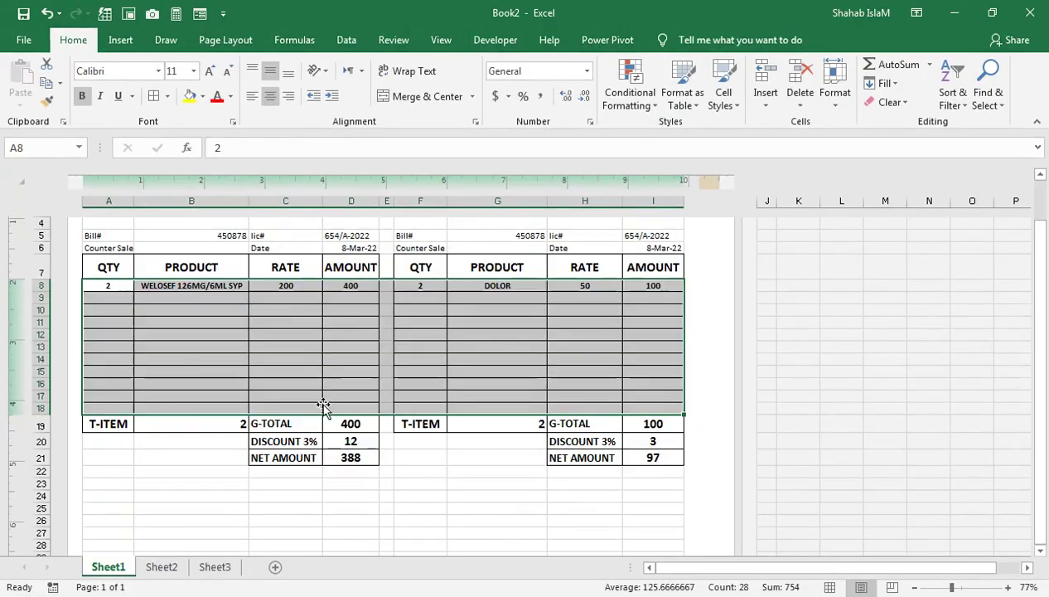
pyautogui.click(318, 496)
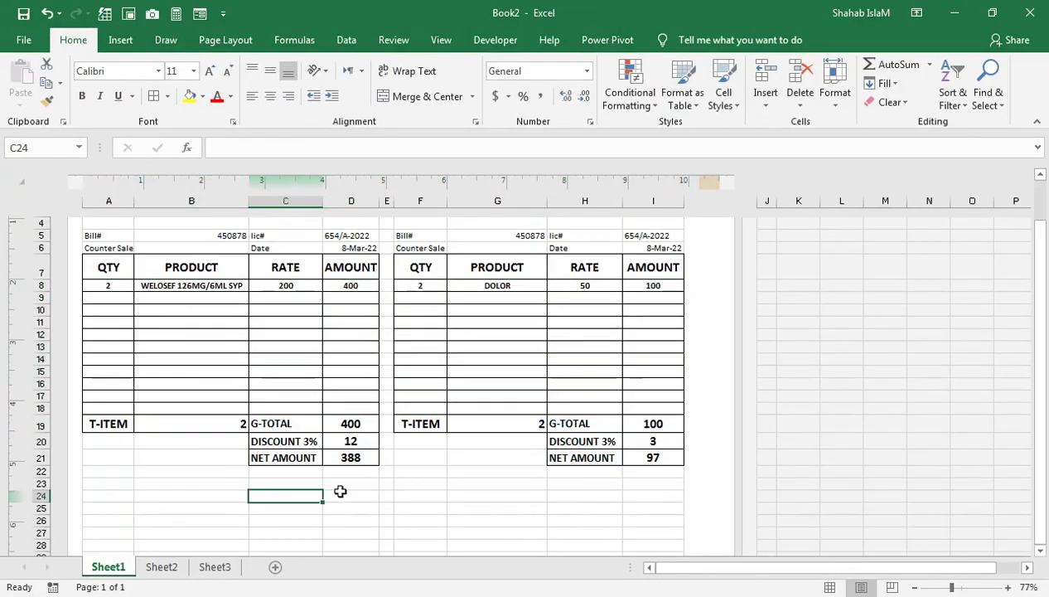
# - Hide the gridlines and enter 'RETURN WILL BE ACCEPTABLE WITHIN 7 DAYS' in A24
pyautogui.click(439, 41)
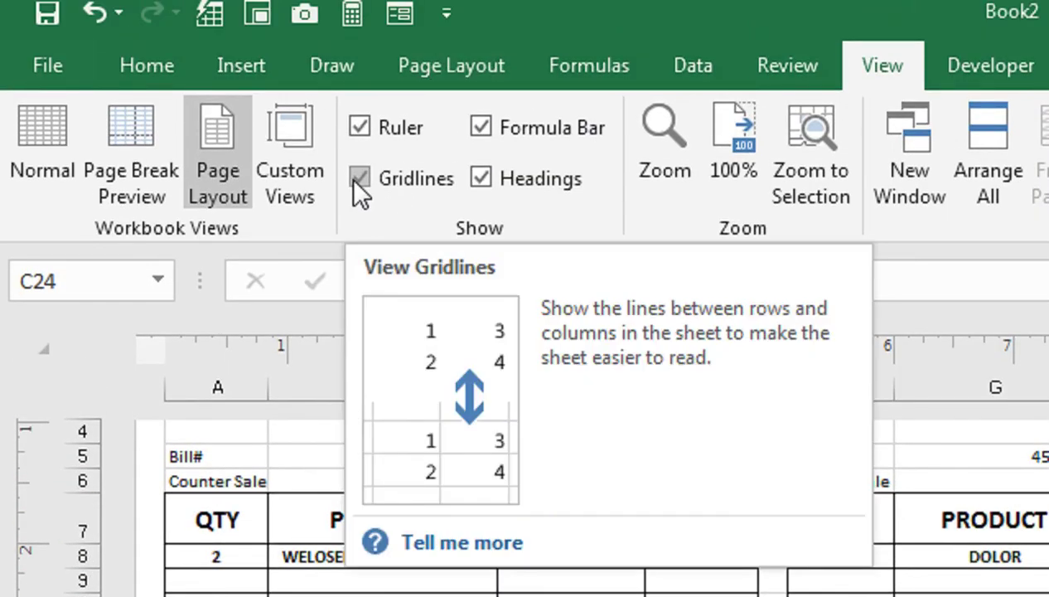
pyautogui.click(356, 178)
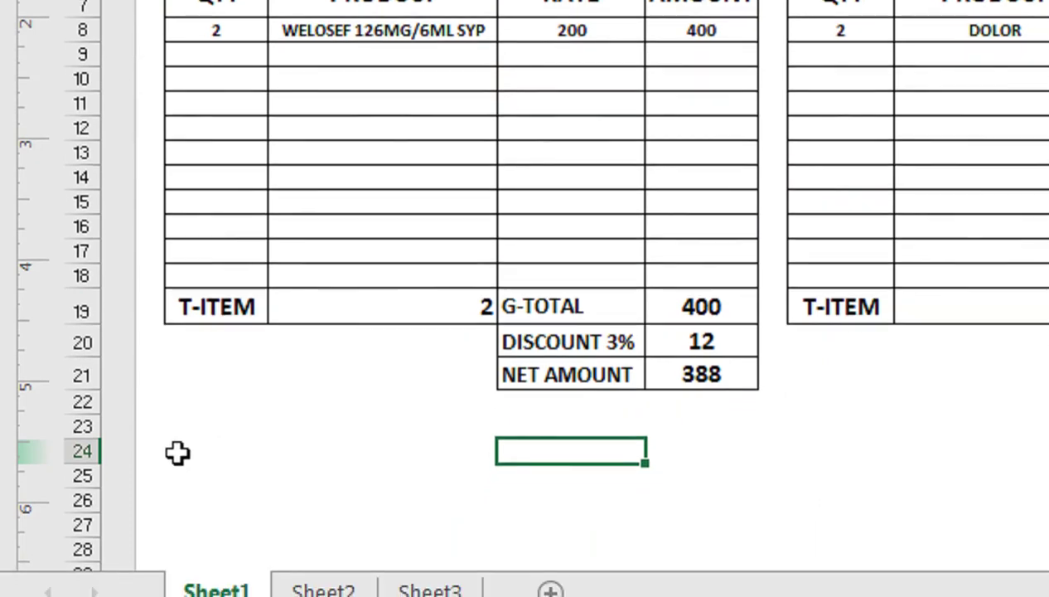
pyautogui.click(180, 447)
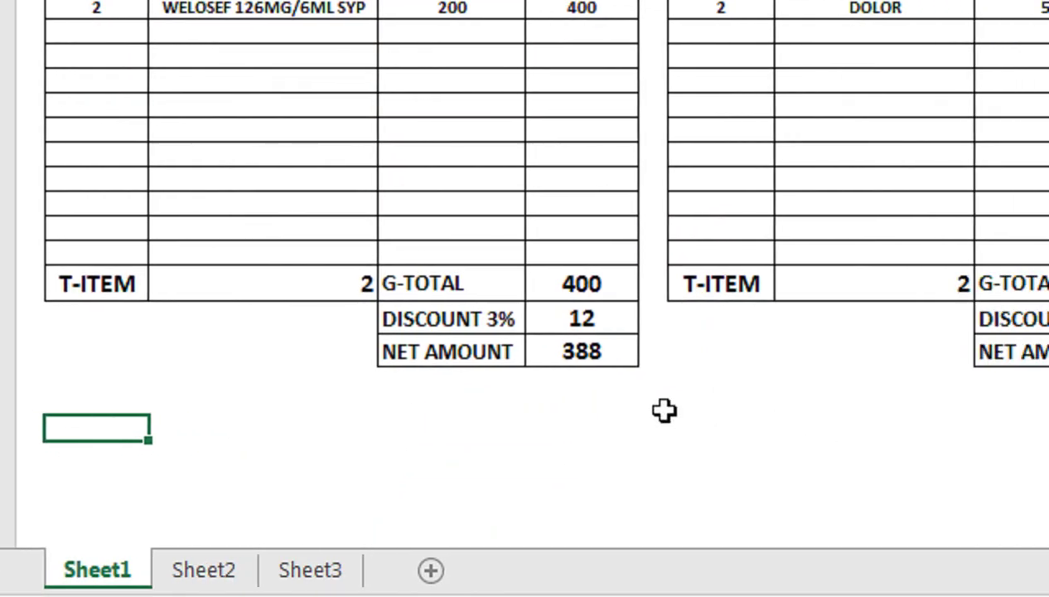
pyautogui.write('RETU')
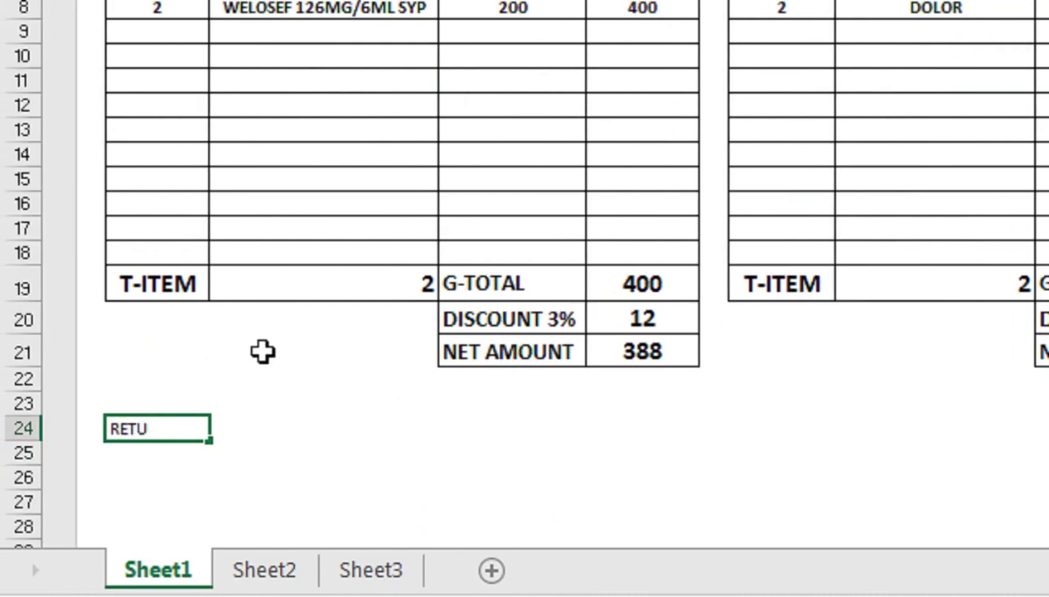
pyautogui.write('RN ')
pyautogui.write('WILL')
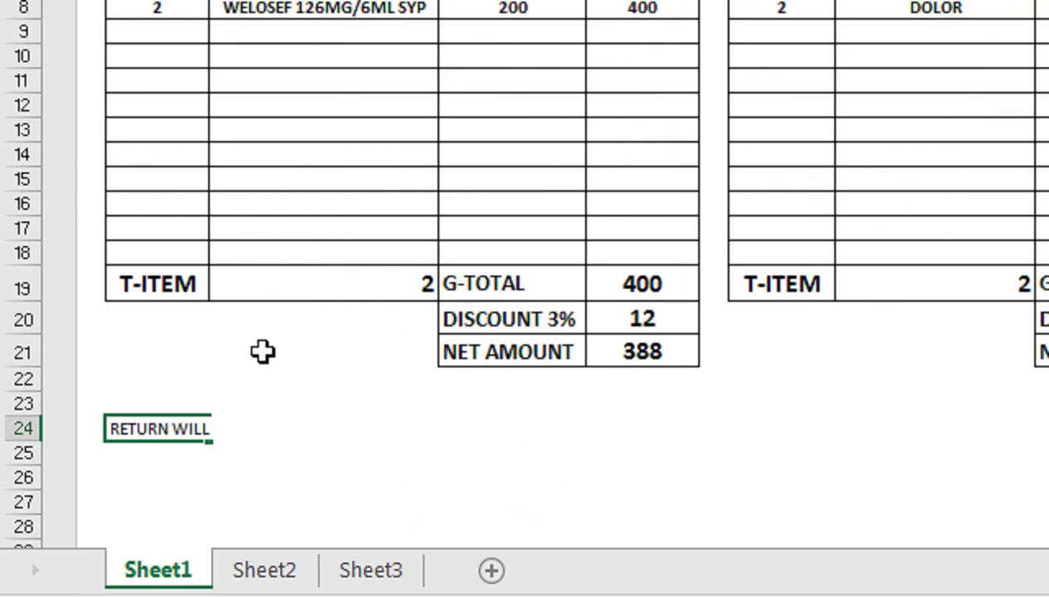
pyautogui.write(' BE A')
pyautogui.write('CCEPTA')
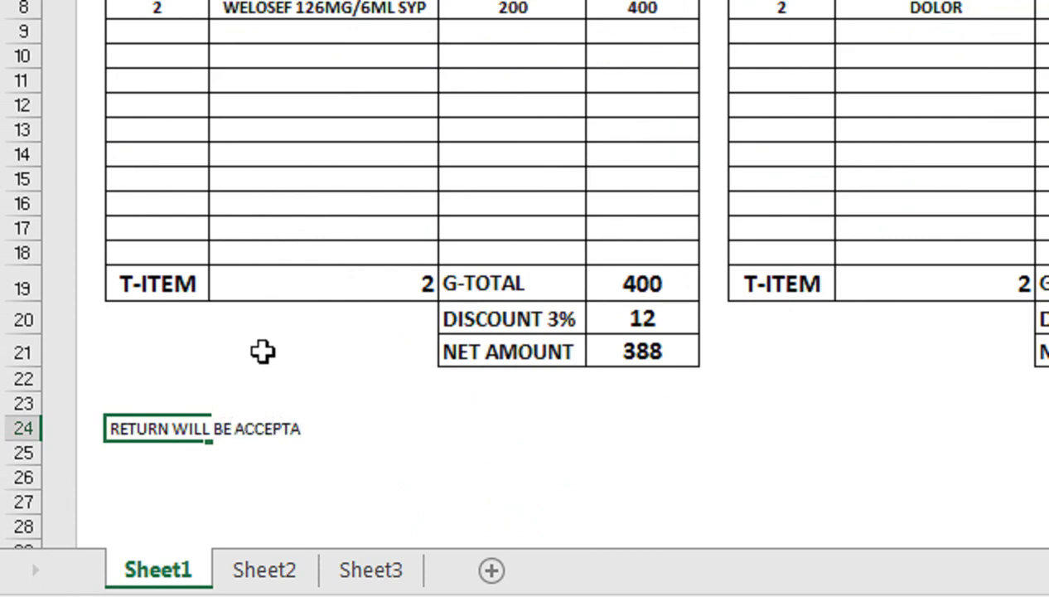
pyautogui.write('BLE WI')
pyautogui.write('THIN')
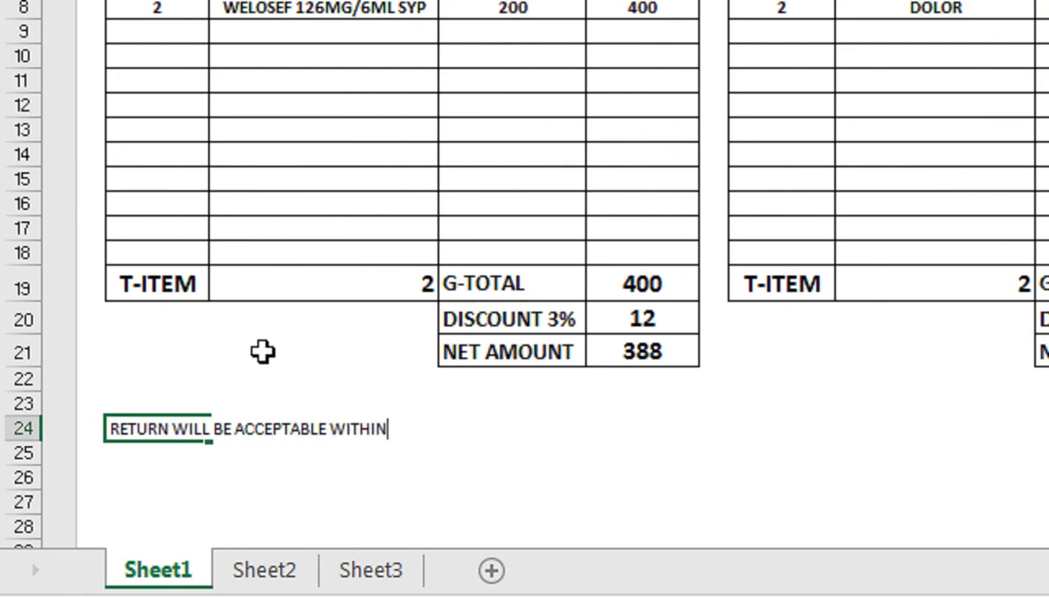
pyautogui.write(' 7 D')
pyautogui.press('BackSpace')
pyautogui.press('BackSpace')
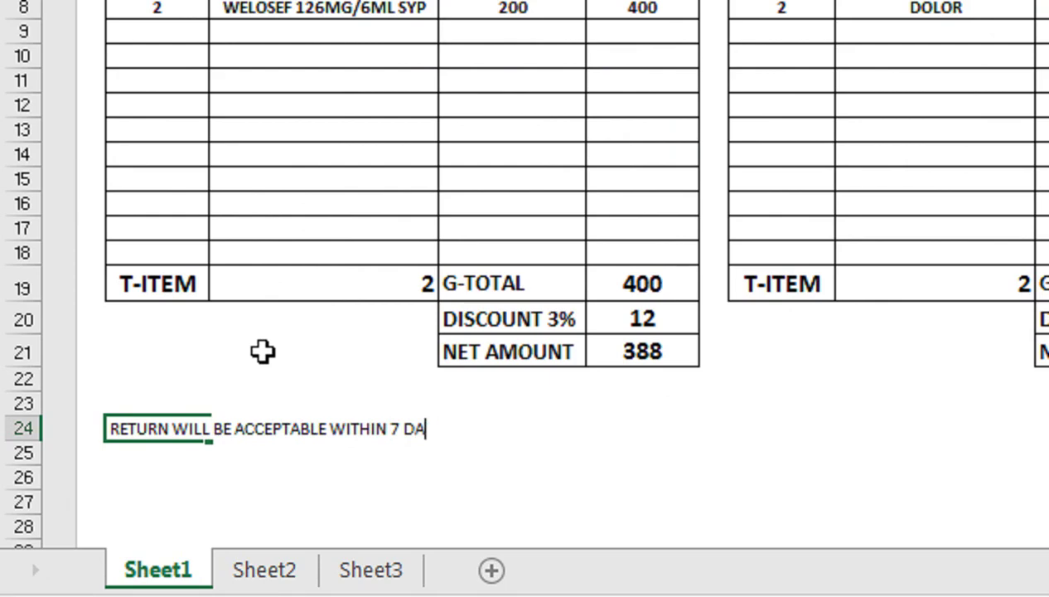
pyautogui.write('YS')
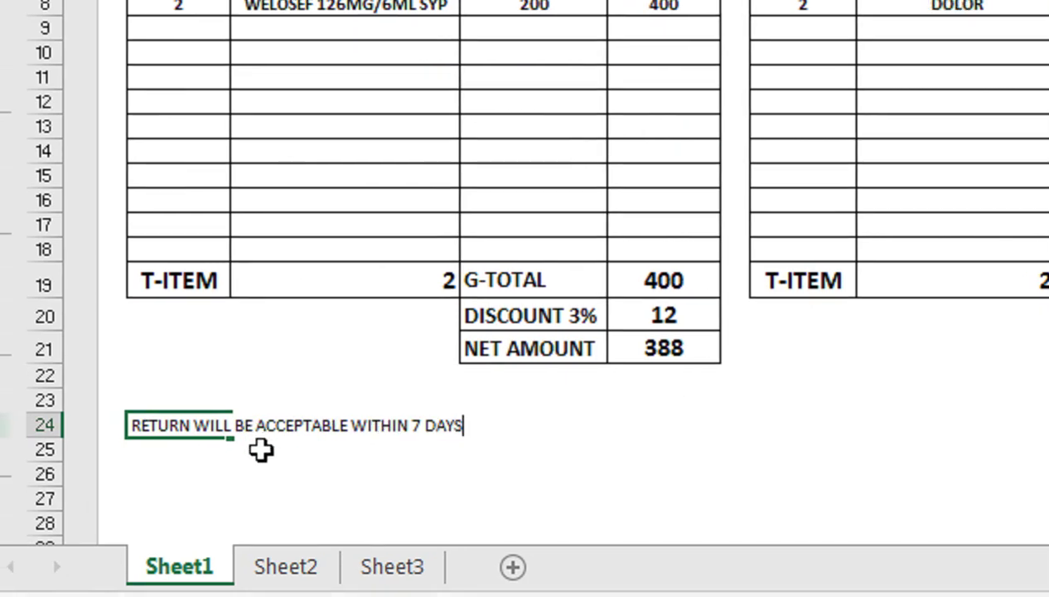
pyautogui.press('Return')
pyautogui.click(222, 398)
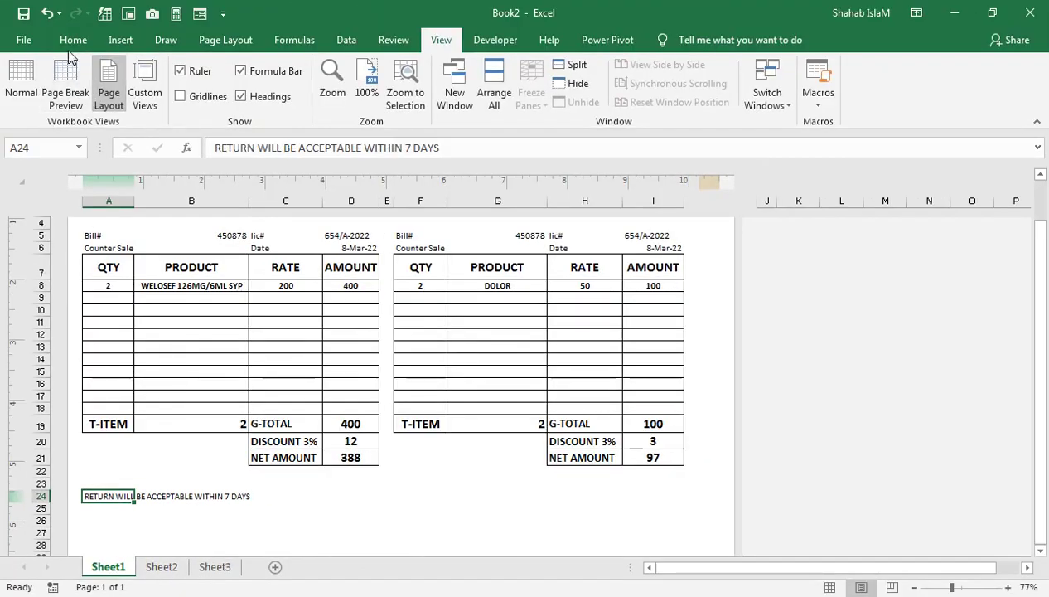
# - Make the A24 return note bold with font size 16
pyautogui.click(73, 39)
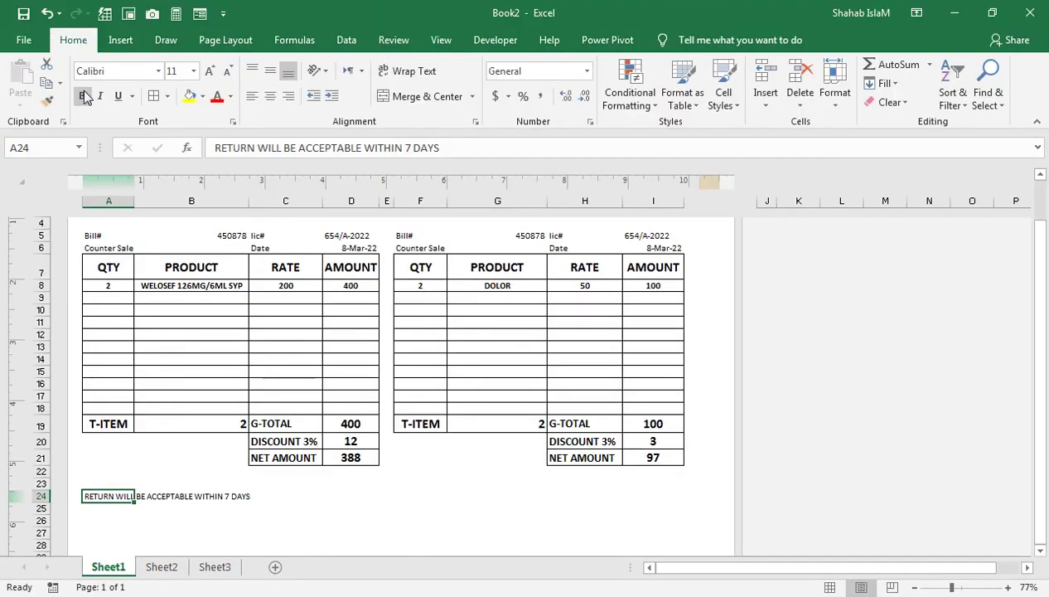
pyautogui.click(82, 96)
pyautogui.click(209, 70)
pyautogui.click(227, 70)
pyautogui.click(208, 71)
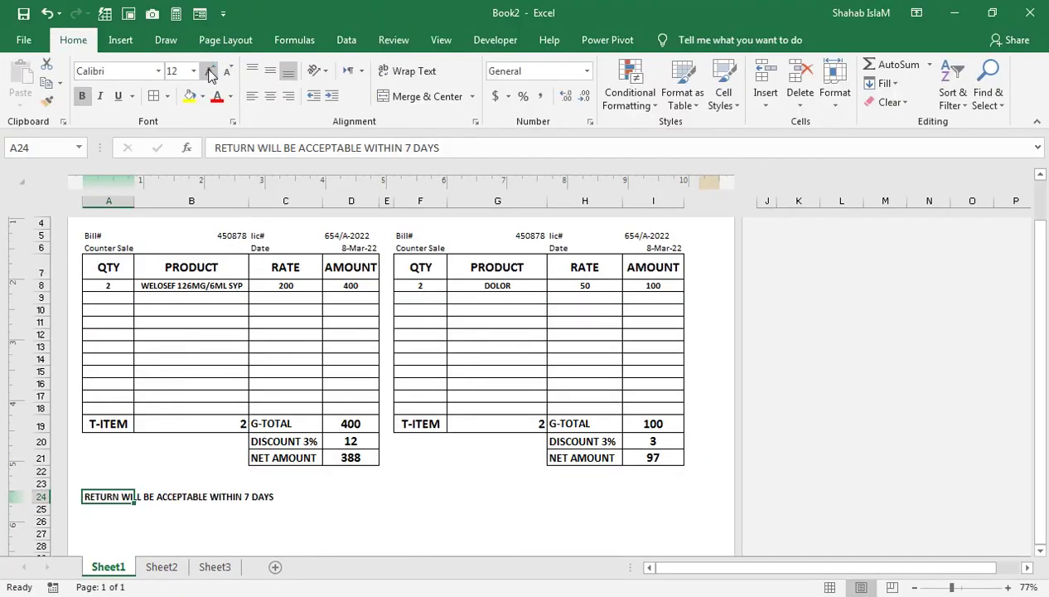
pyautogui.click(209, 71)
pyautogui.click(209, 72)
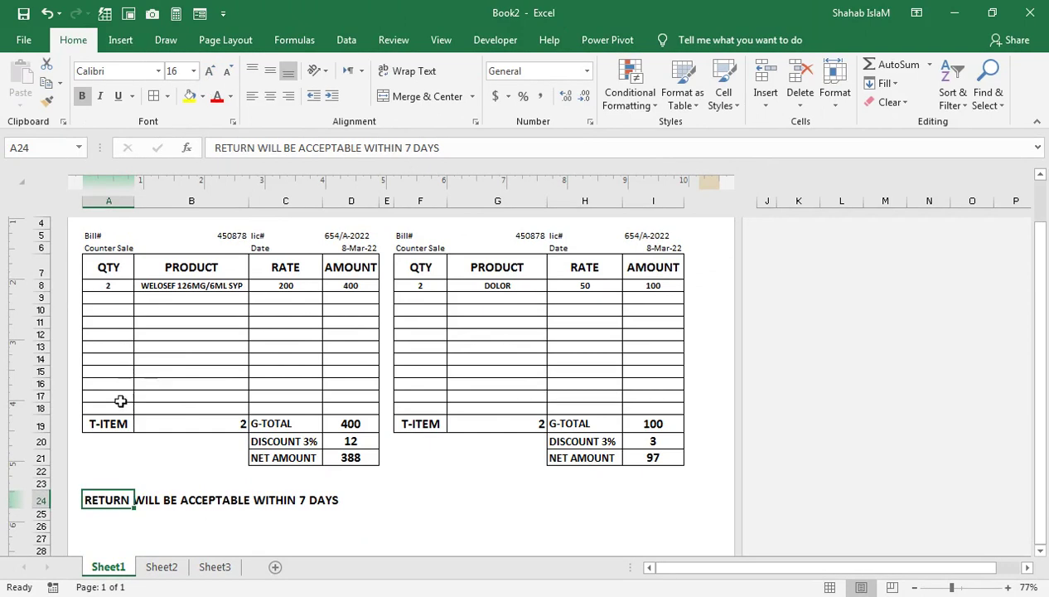
# - Copy the return note from A24 and paste it into F24 under the right bill
pyautogui.hotkey('ctrl', 'c')
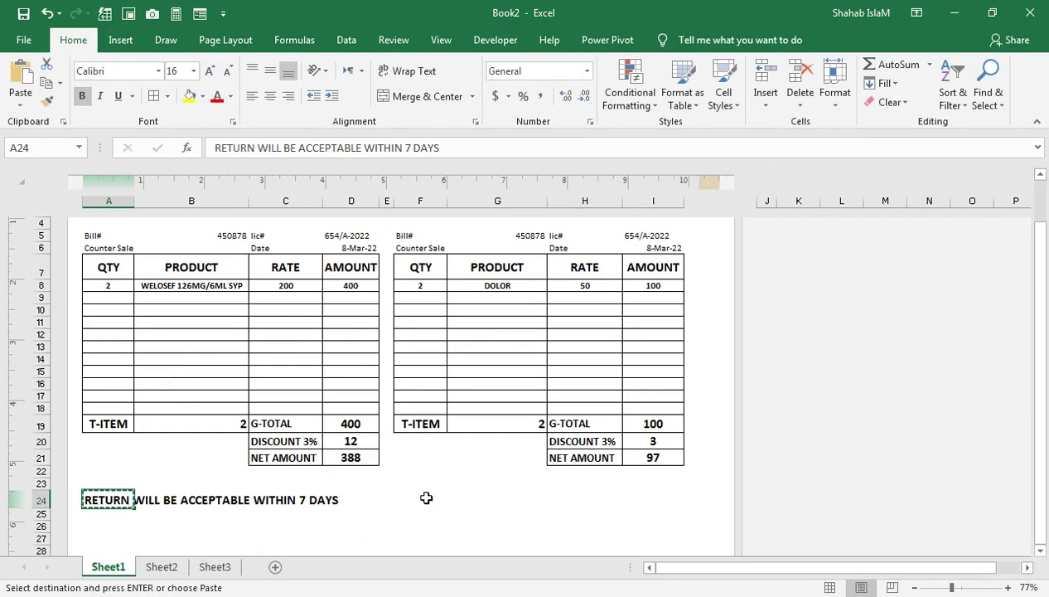
pyautogui.click(426, 497)
pyautogui.hotkey('ctrl', 'v')
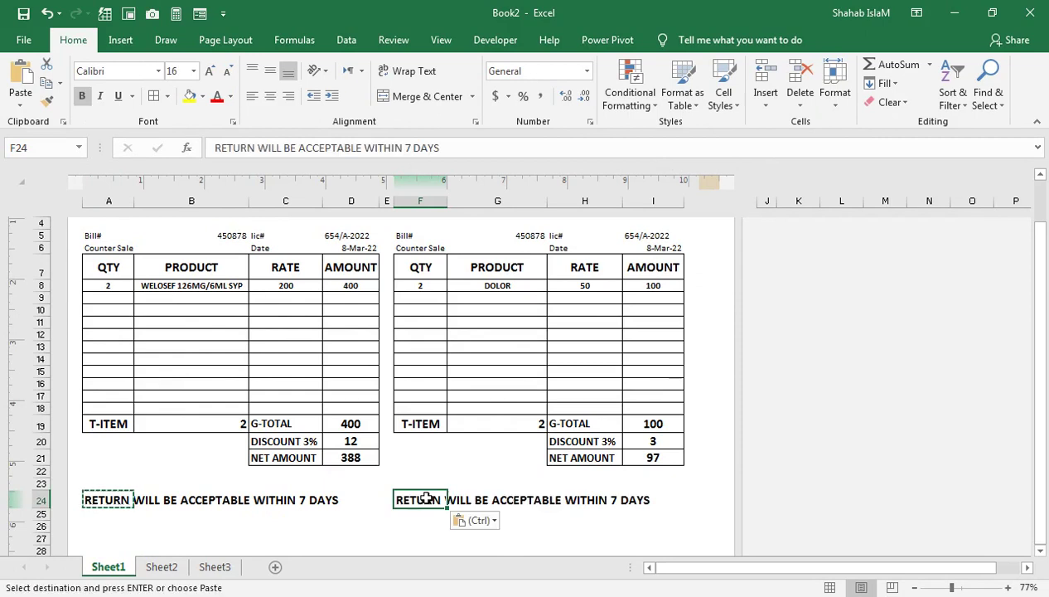
pyautogui.click(462, 404)
pyautogui.scroll(-2, 464, 406)
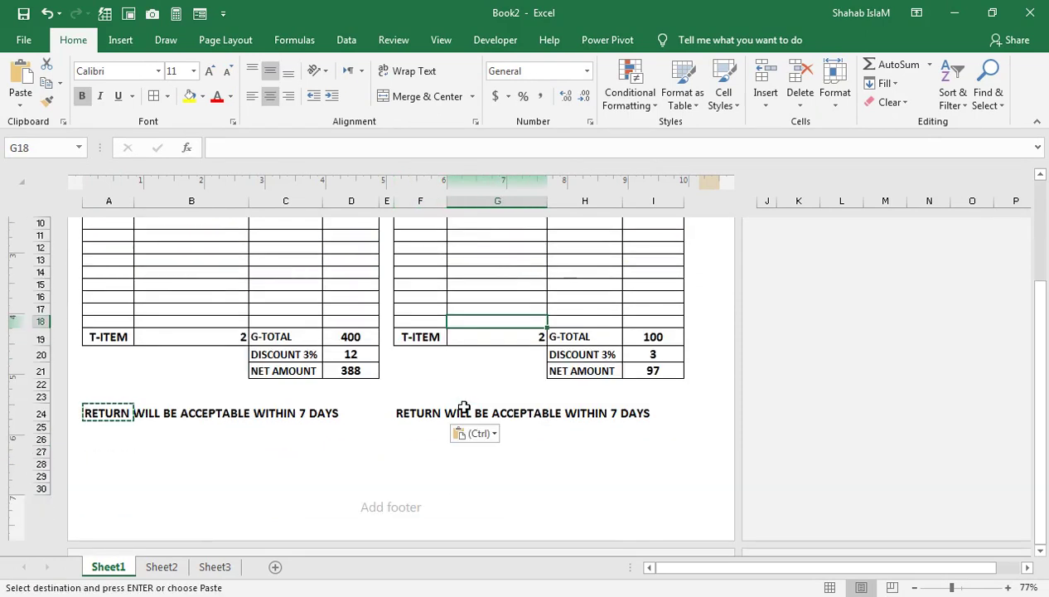
# - In Page Setup's Margins tab, tick Center on page Horizontally and Vertically
pyautogui.click(43, 50)
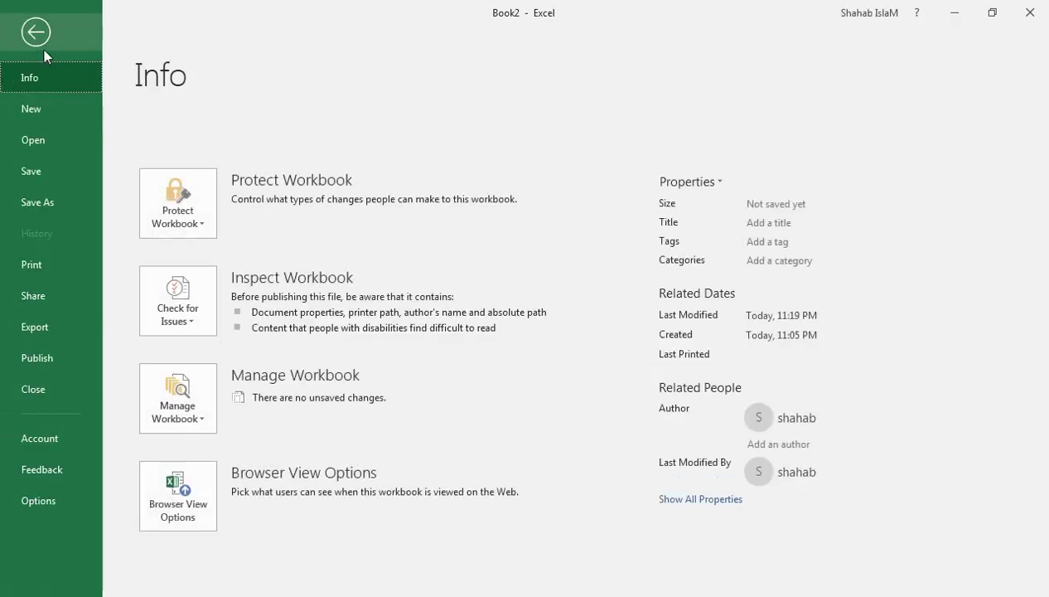
pyautogui.click(73, 257)
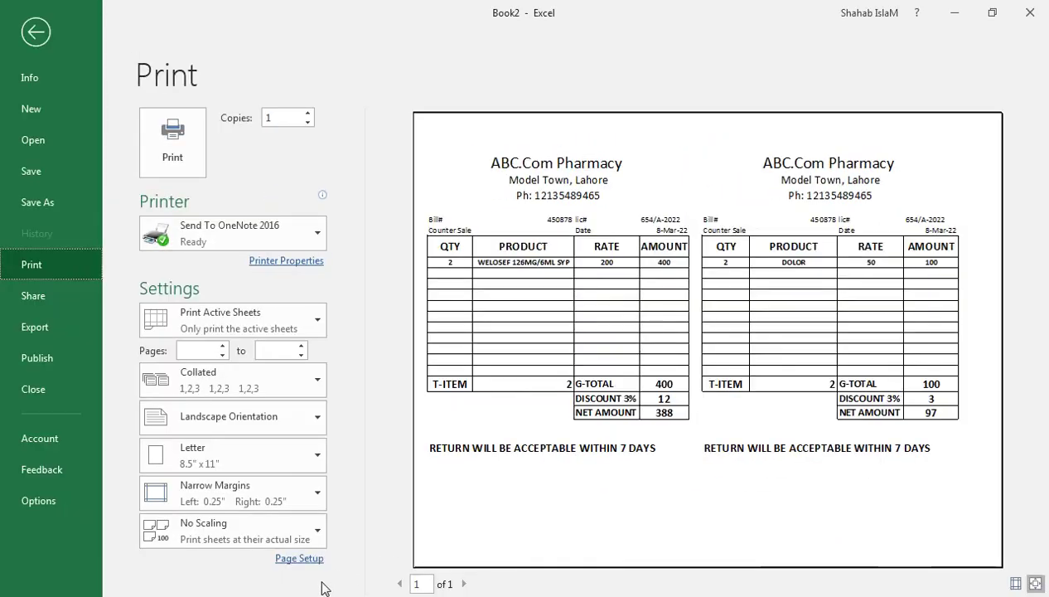
pyautogui.click(520, 526)
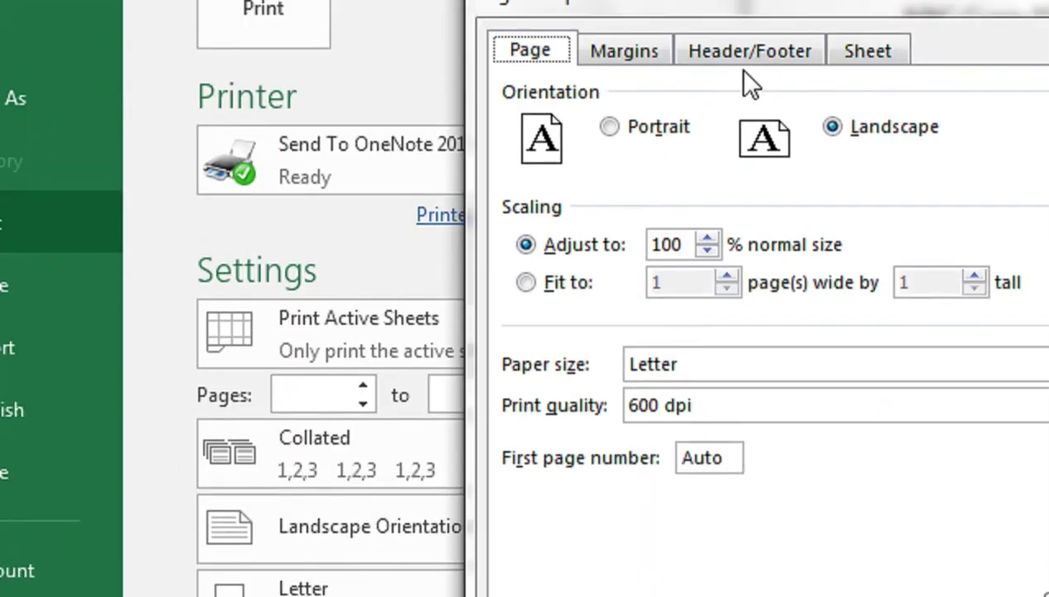
pyautogui.click(624, 95)
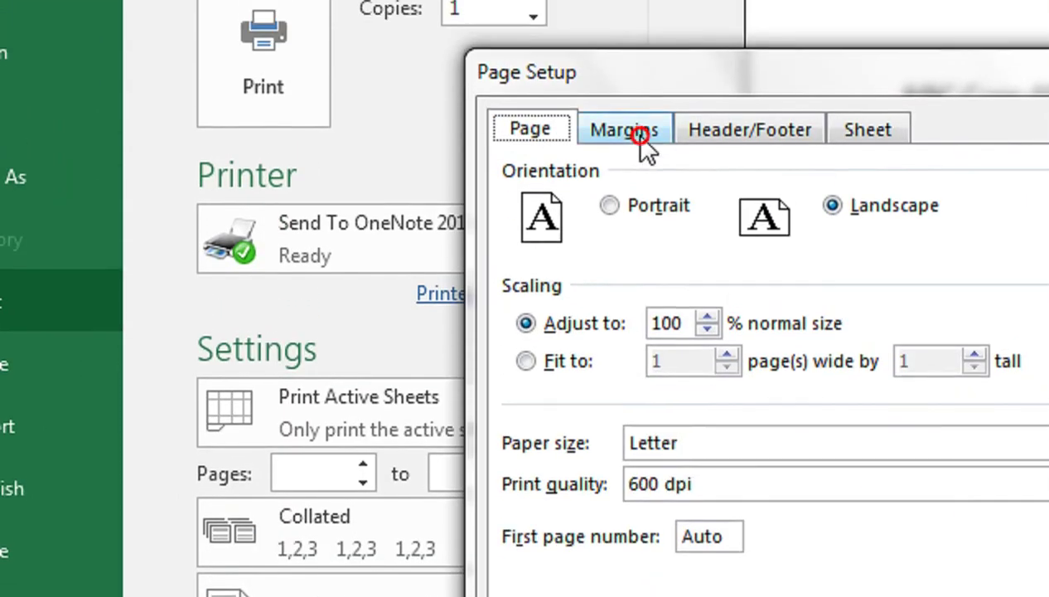
pyautogui.click(527, 549)
pyautogui.click(526, 580)
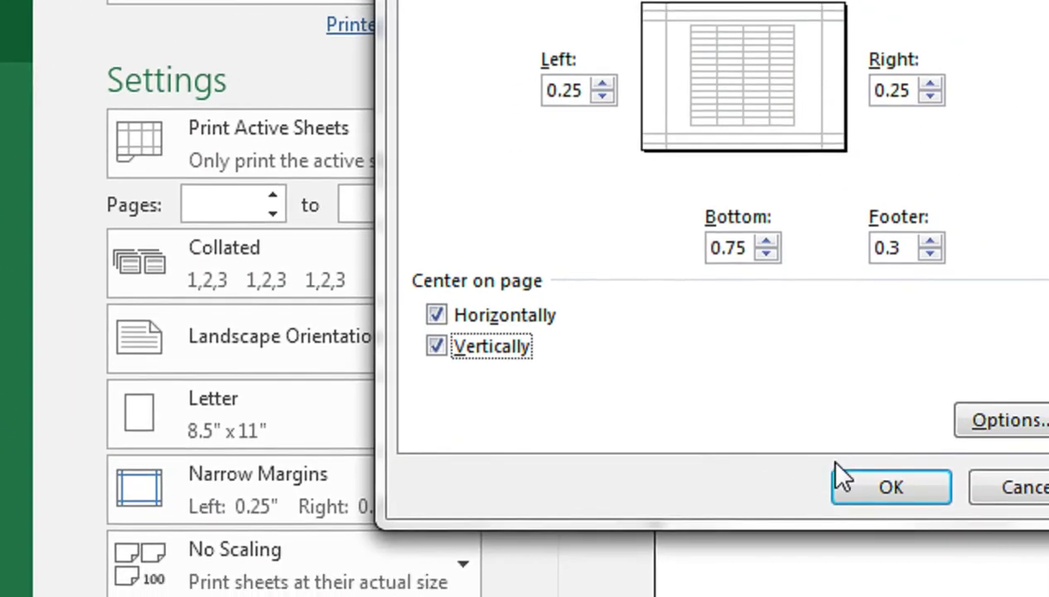
pyautogui.click(842, 482)
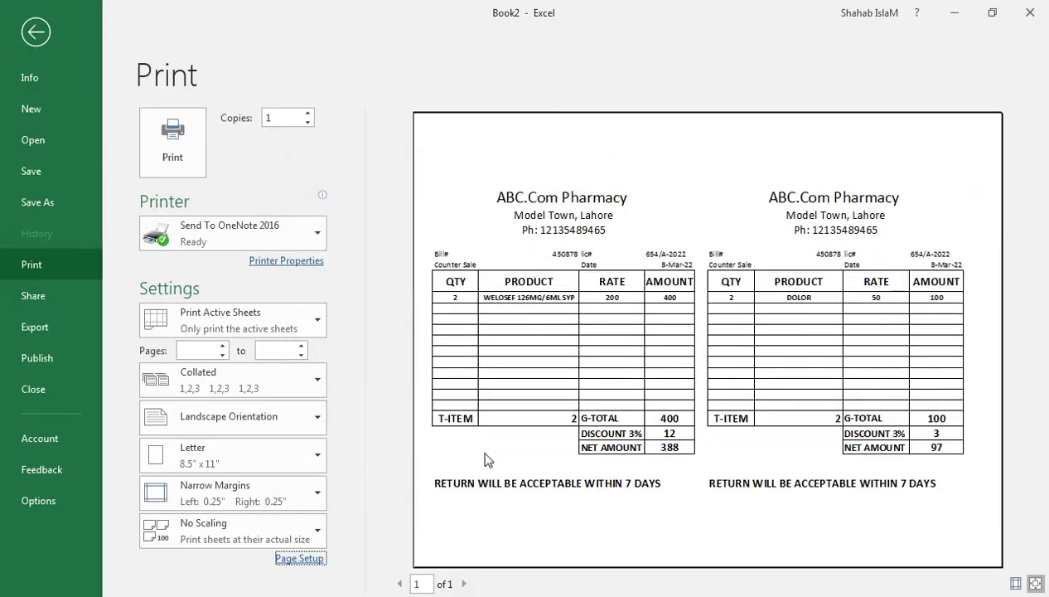
# - Widen the preview's left margin to about 0.47 inches, then return to the sheet showing both bills
pyautogui.click(1014, 583)
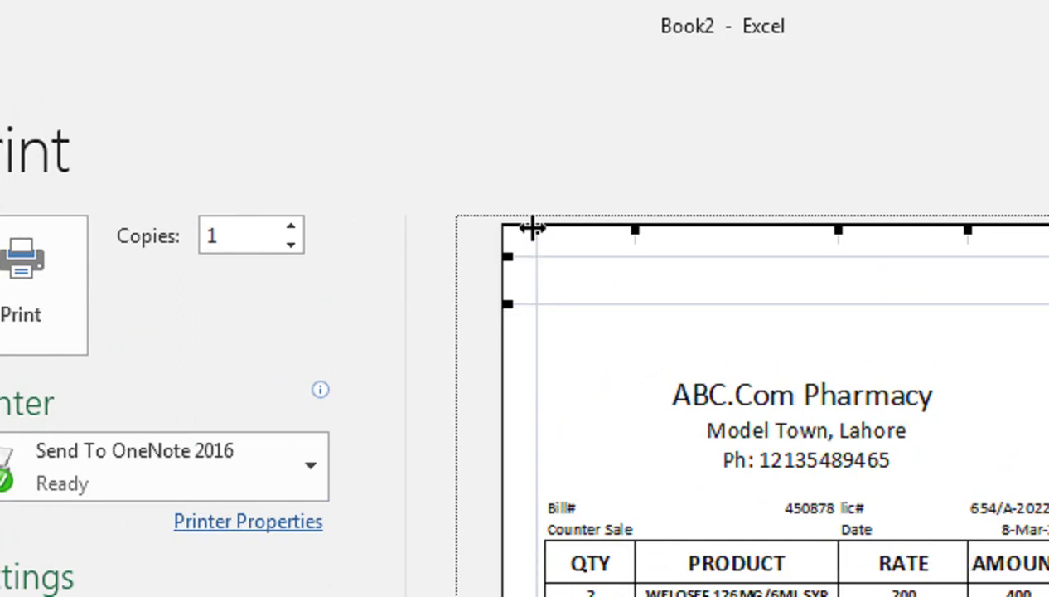
pyautogui.moveTo(535, 229); pyautogui.dragTo(552, 231)
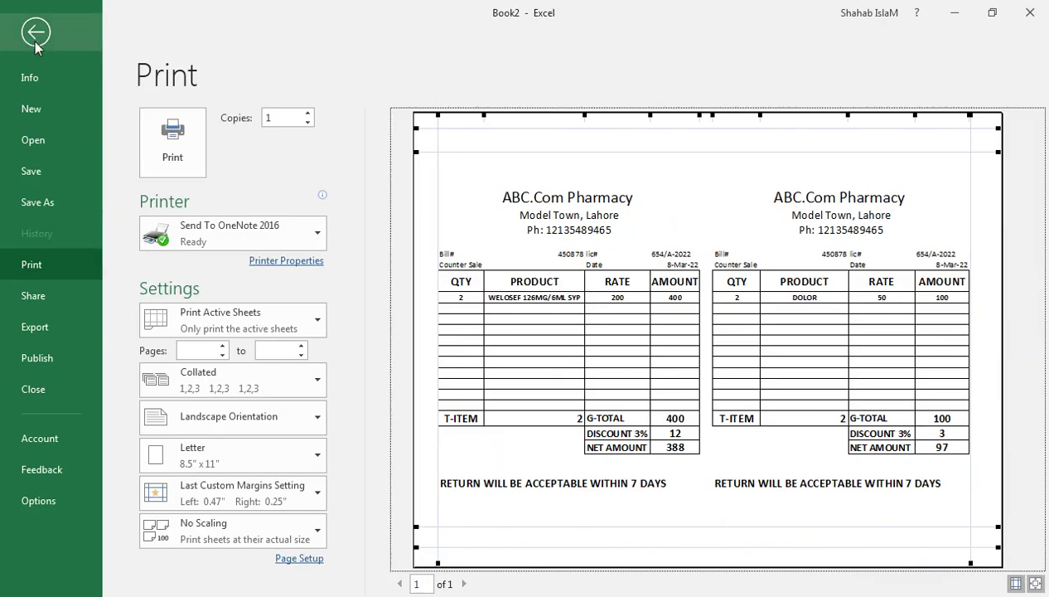
pyautogui.click(36, 33)
pyautogui.scroll(5, 357, 365)
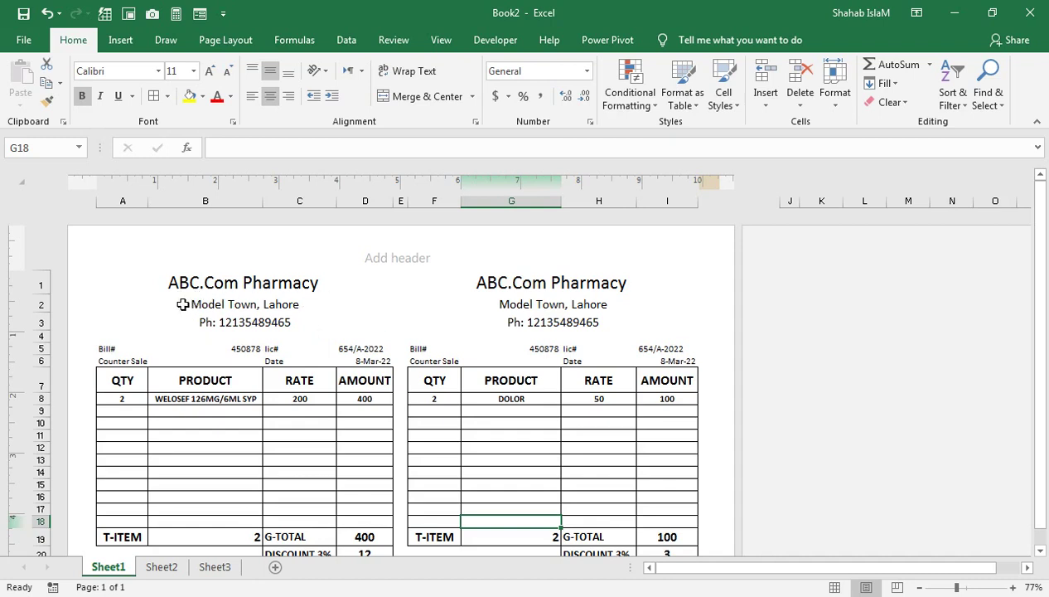
pyautogui.scroll(-2, 525, 414)
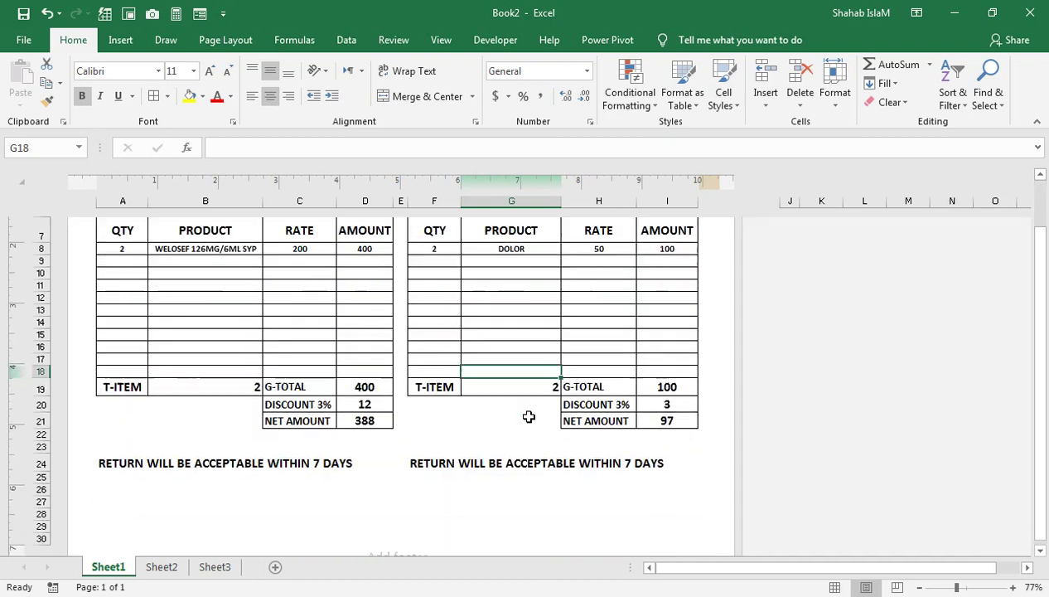
pyautogui.scroll(2, 333, 398)
pyautogui.scroll(2, 332, 398)
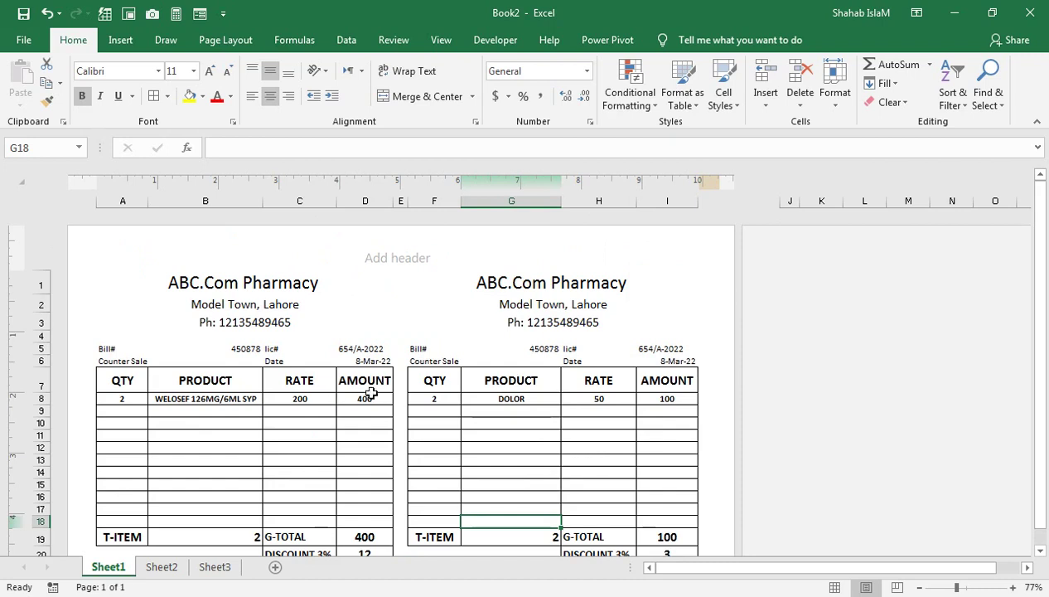